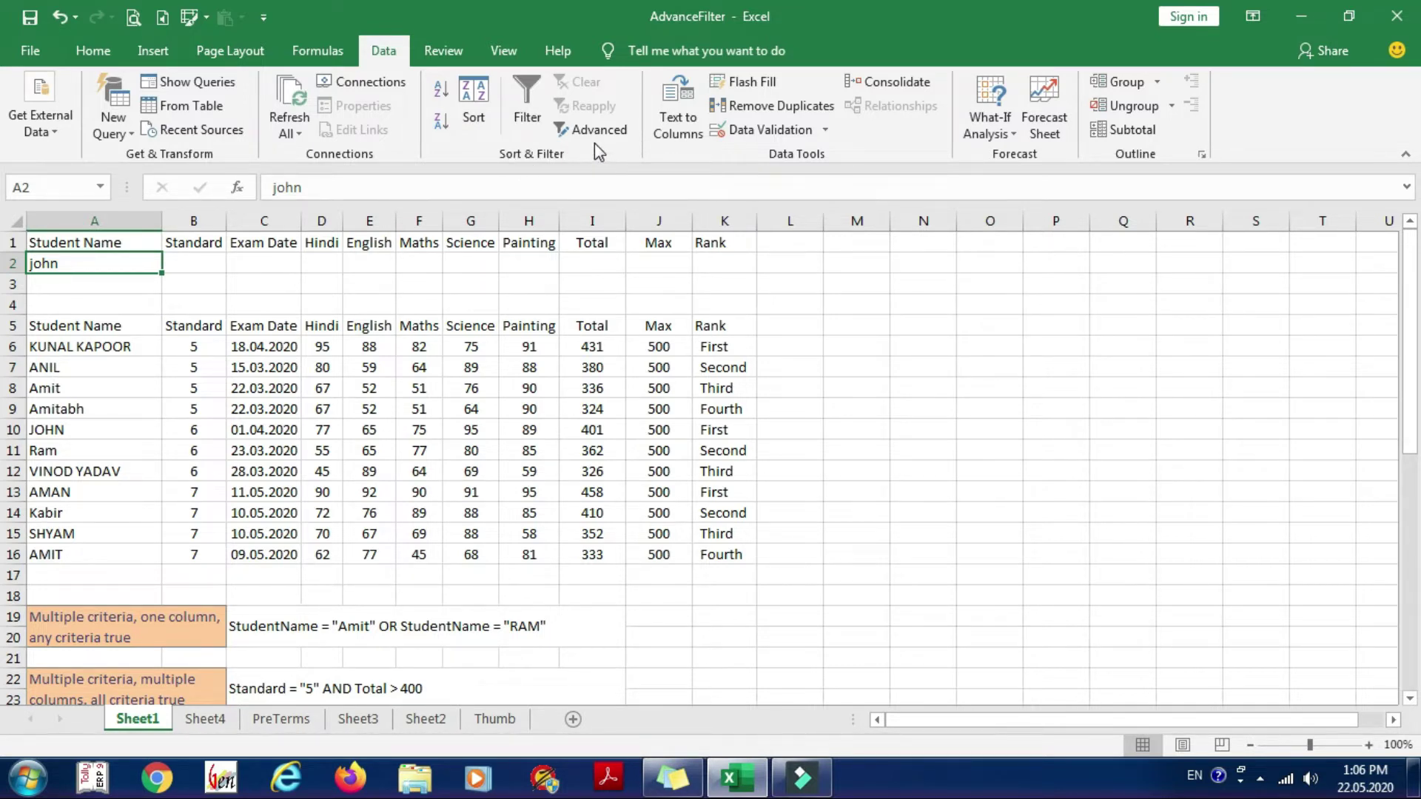
- Look over the student table A5:K16, then return to the criteria cell holding john
left_click(68, 327)
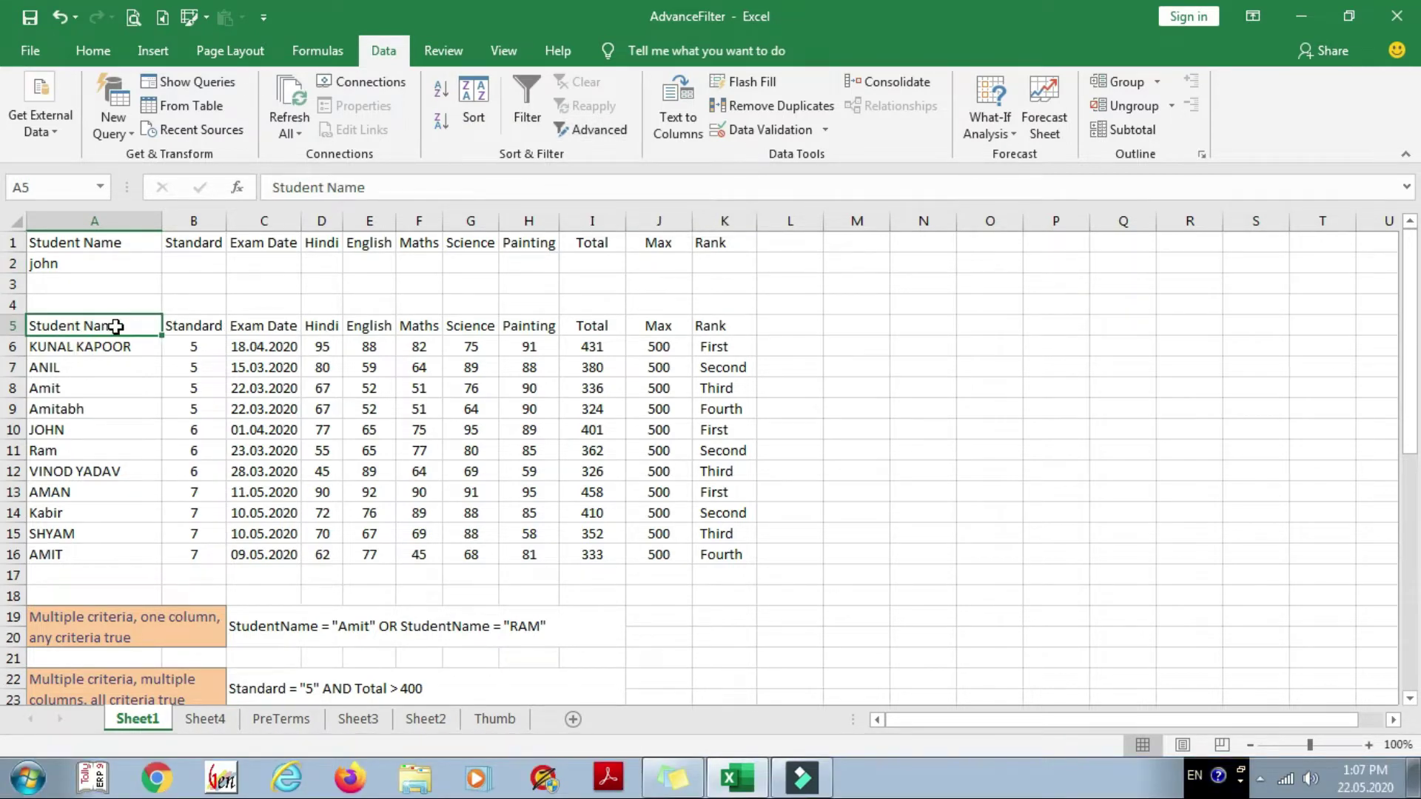
left_click_drag(116, 326, 728, 570)
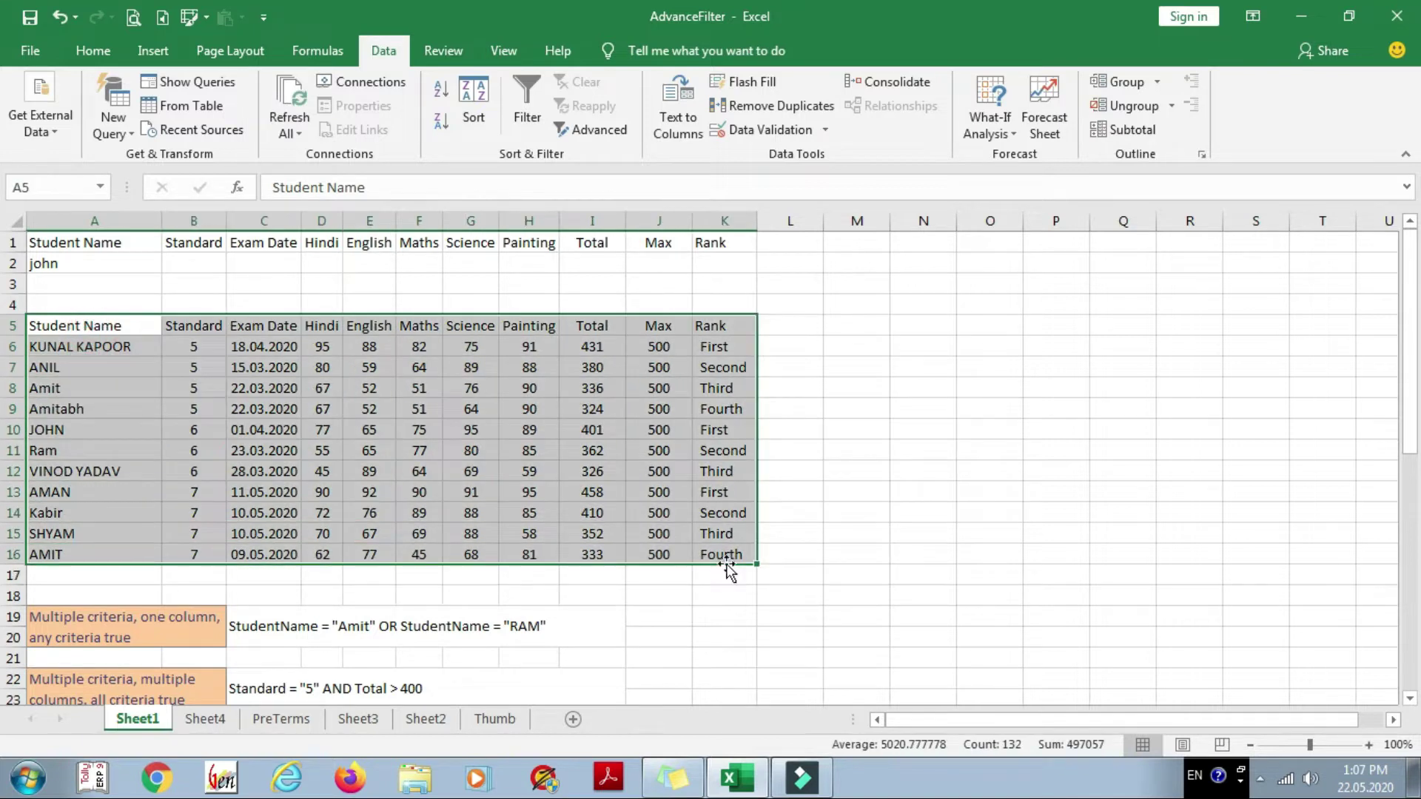
left_click(141, 408)
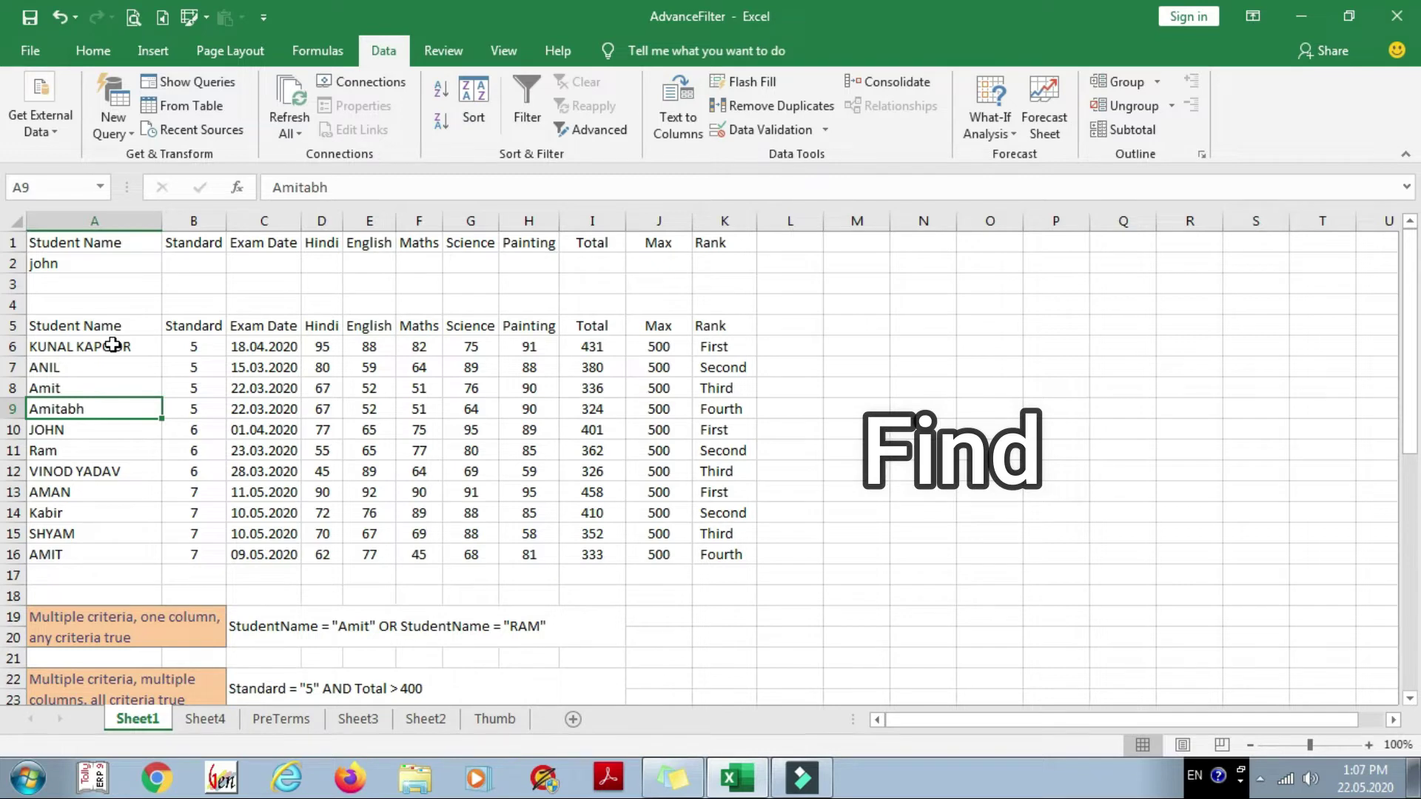
left_click(109, 266)
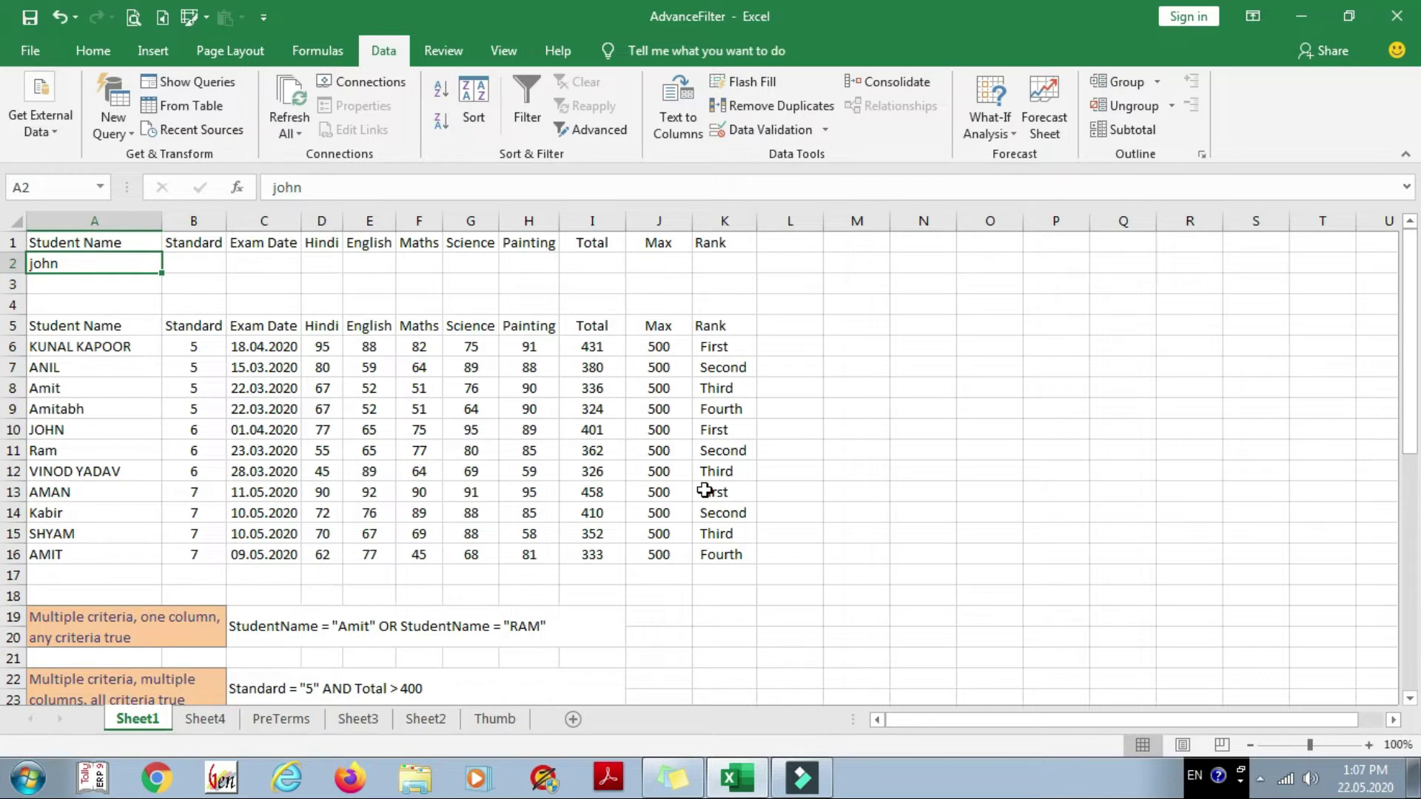
type("a")
- Replace the john criterion with 'a' and Advanced Filter in place using criteria A1:K2
key("Delete")
type("a")
left_click(592, 130)
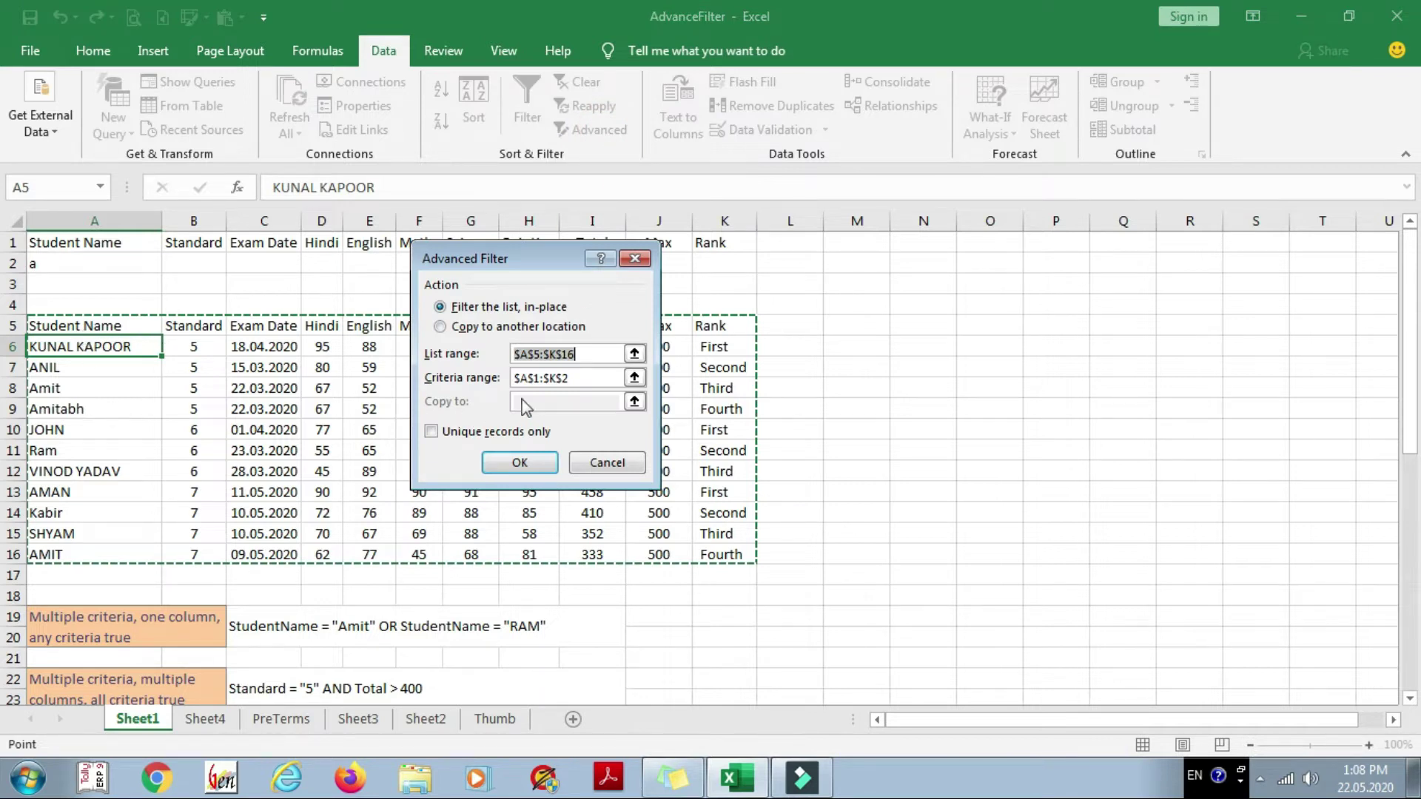
left_click(573, 377)
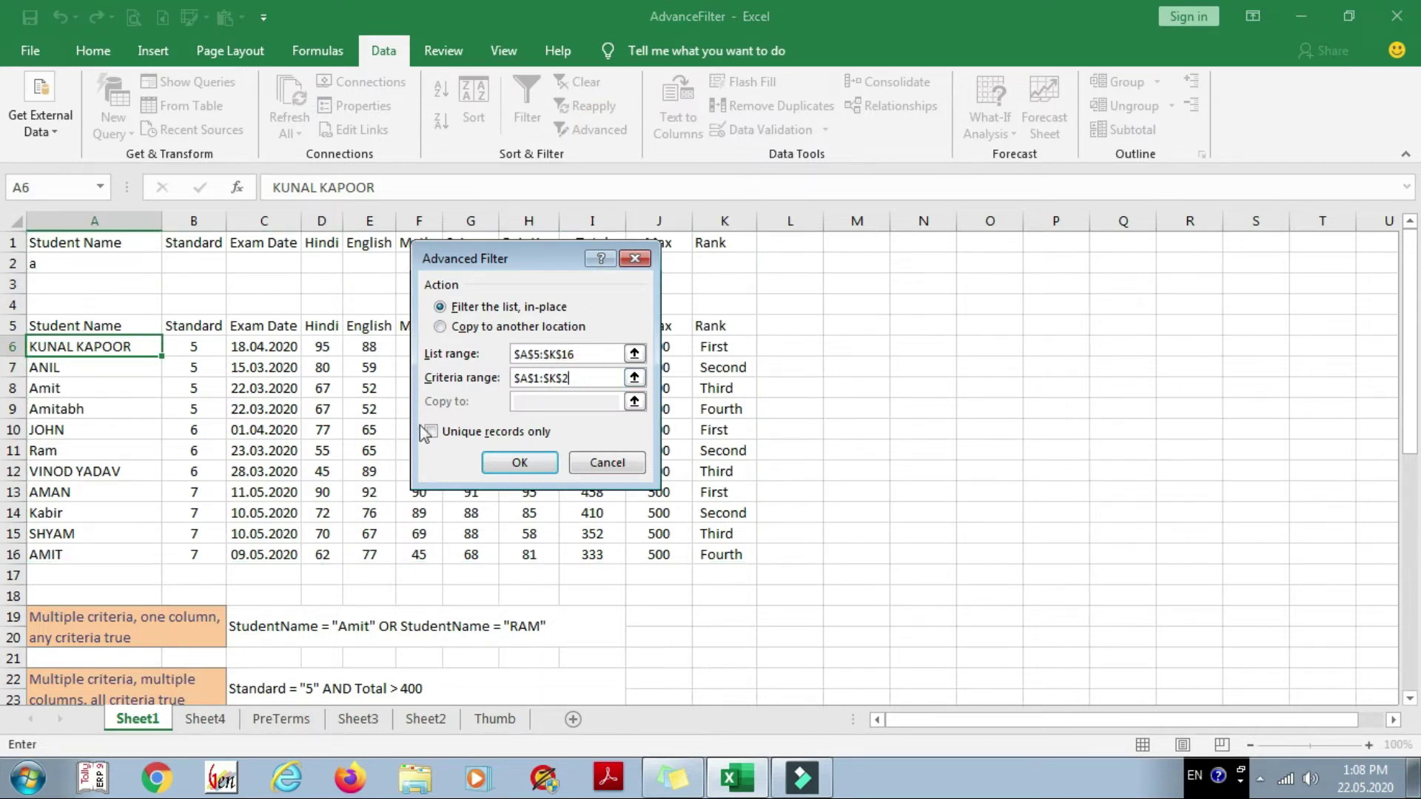
left_click(516, 461)
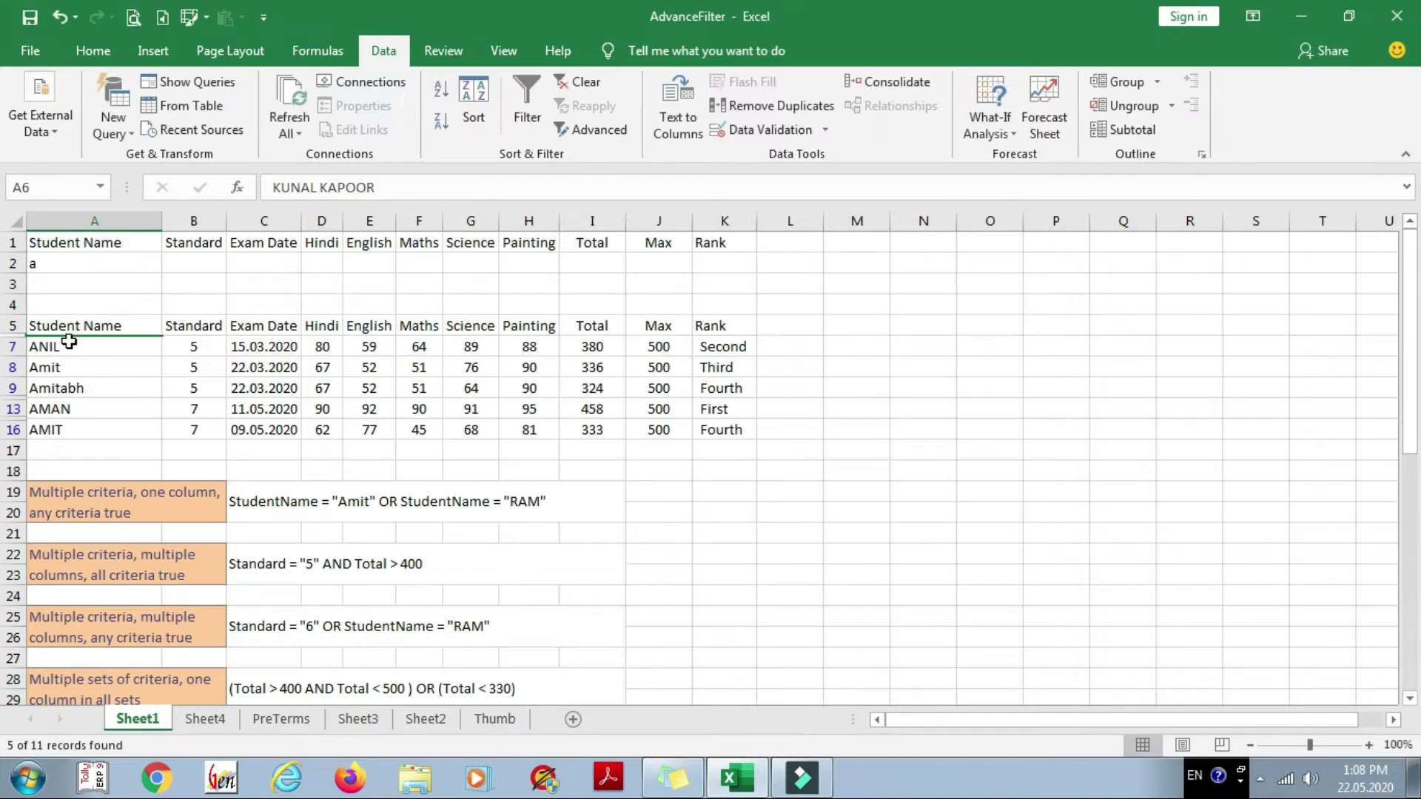
- Check the filtered names, then clear the filter so all 11 students show
left_click(66, 350)
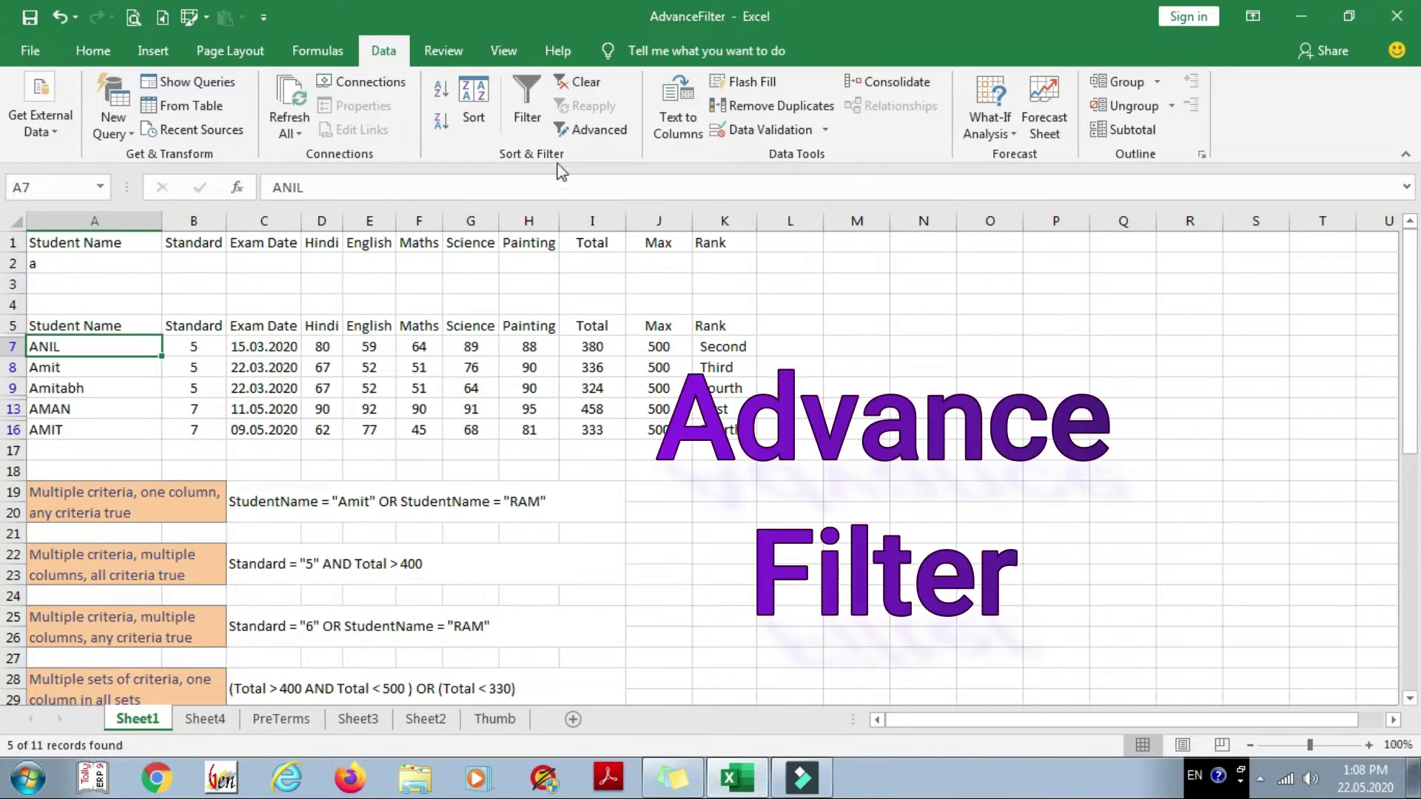
left_click(590, 131)
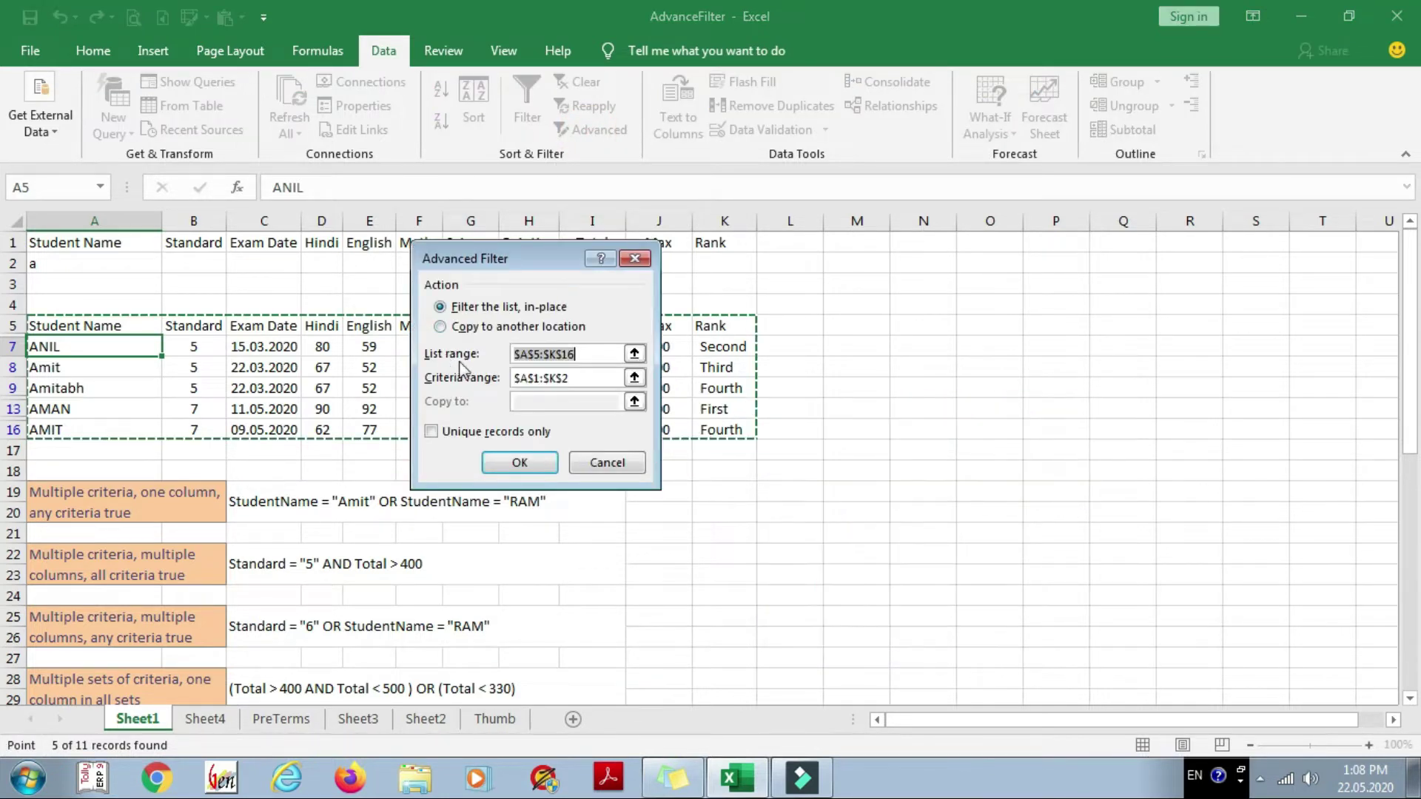
left_click(605, 463)
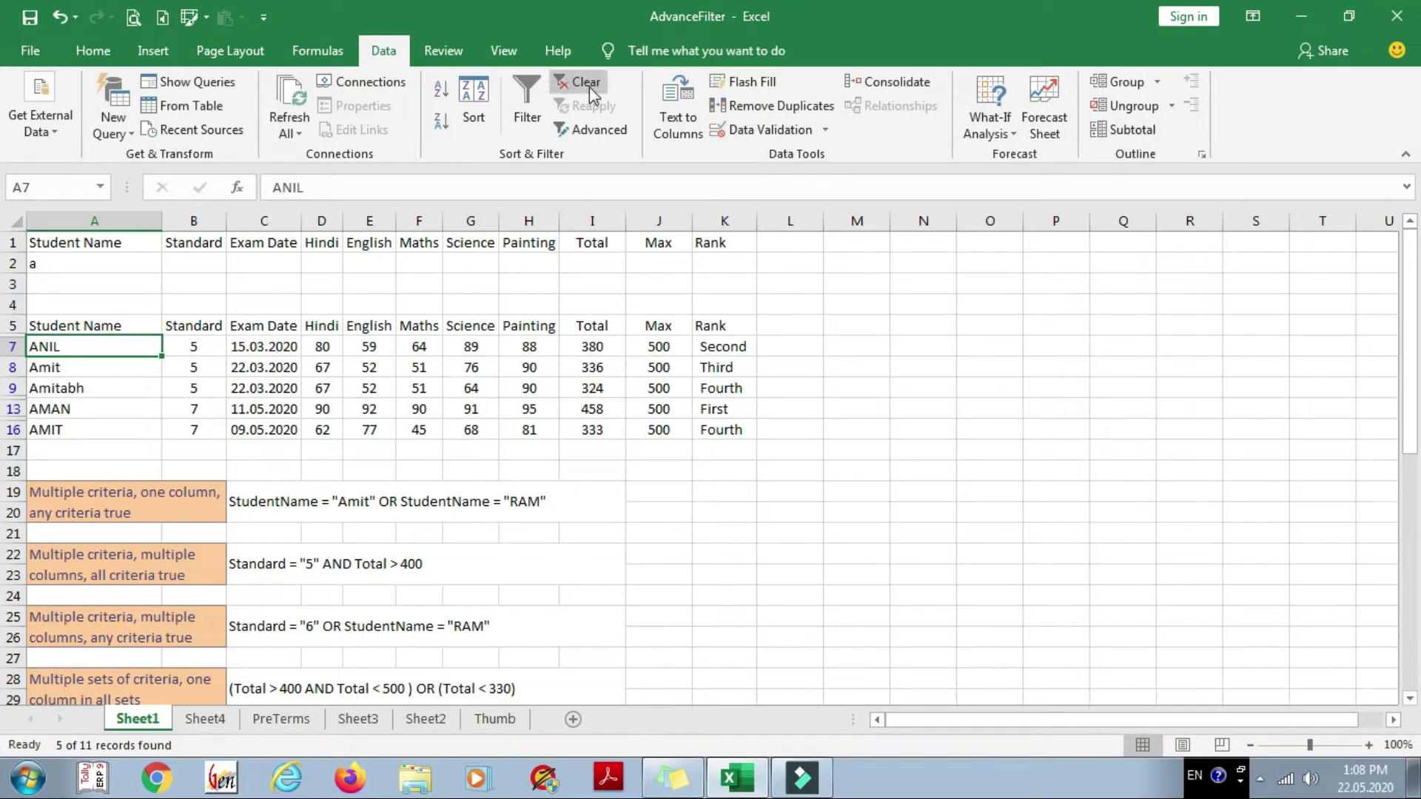
left_click(581, 83)
- Insert blank rows above the student table so it starts at row 5
left_click(110, 242)
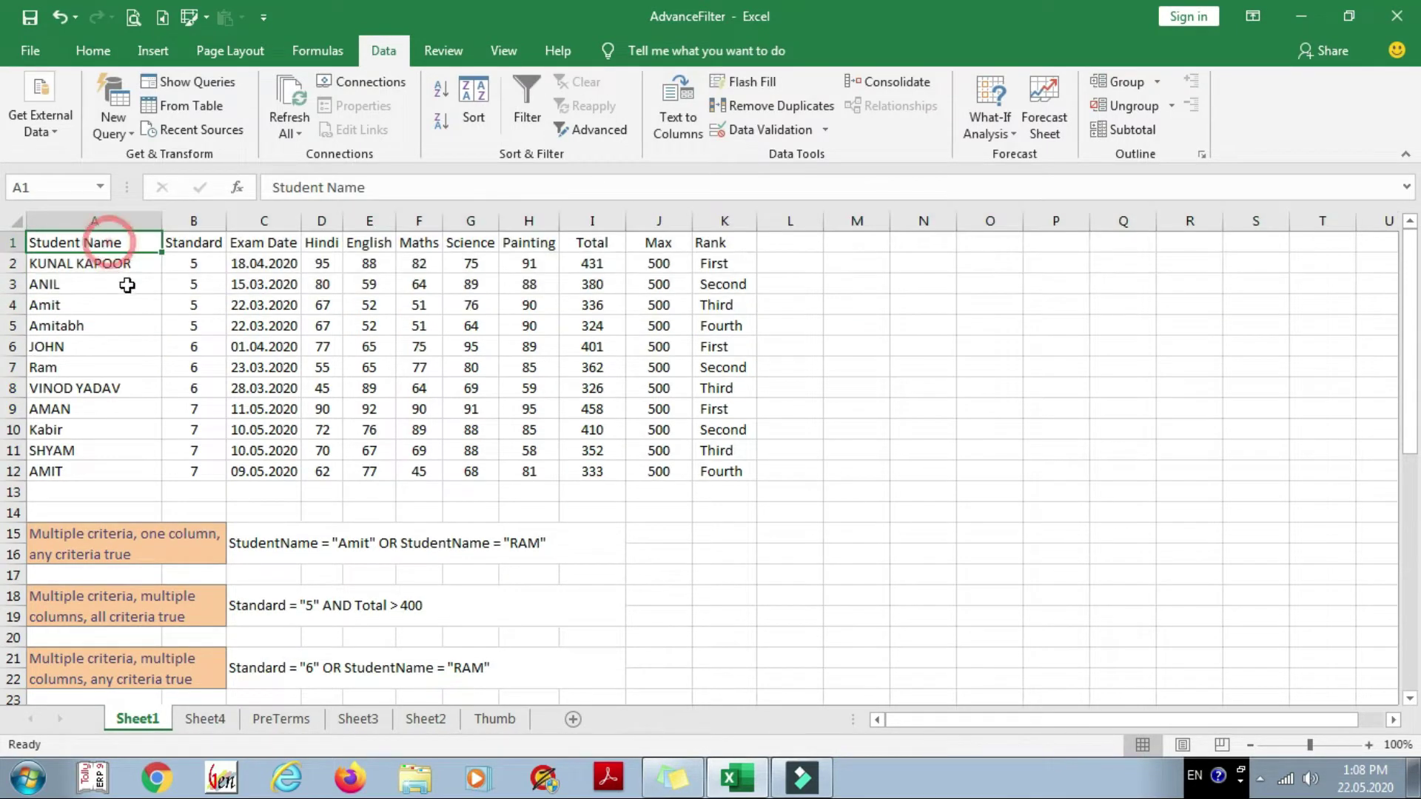
left_click(79, 265)
left_click(79, 346)
left_click(81, 242)
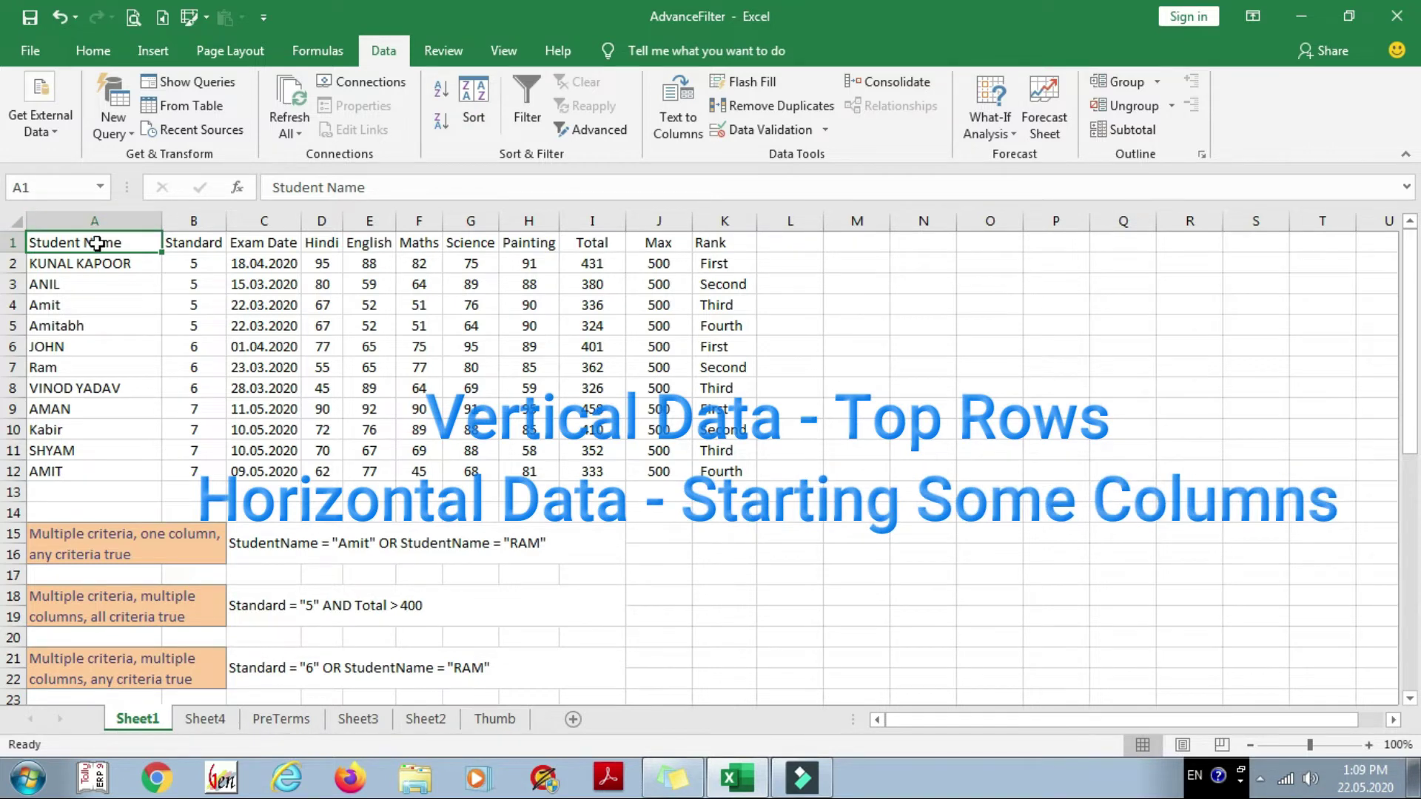
left_click(17, 243)
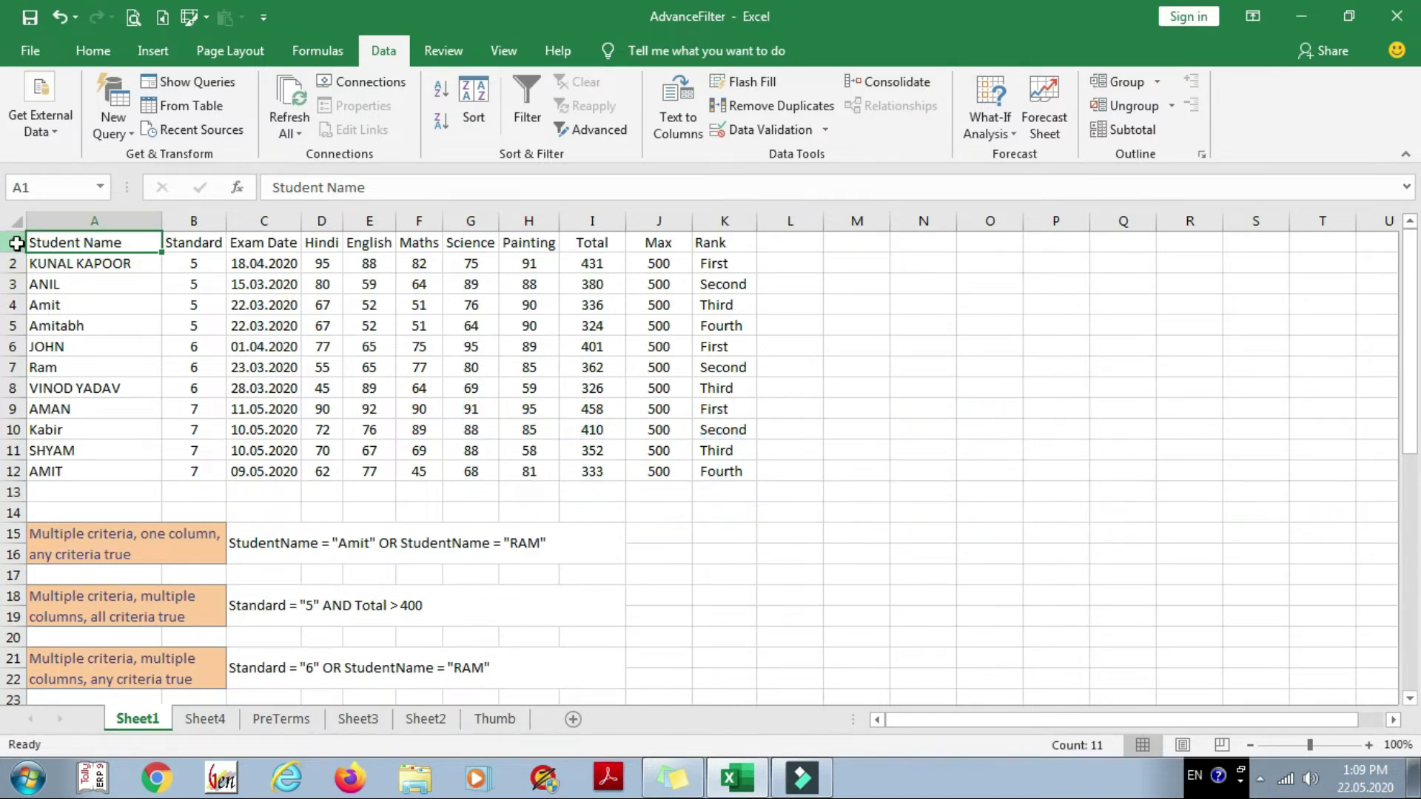
right_click(17, 243)
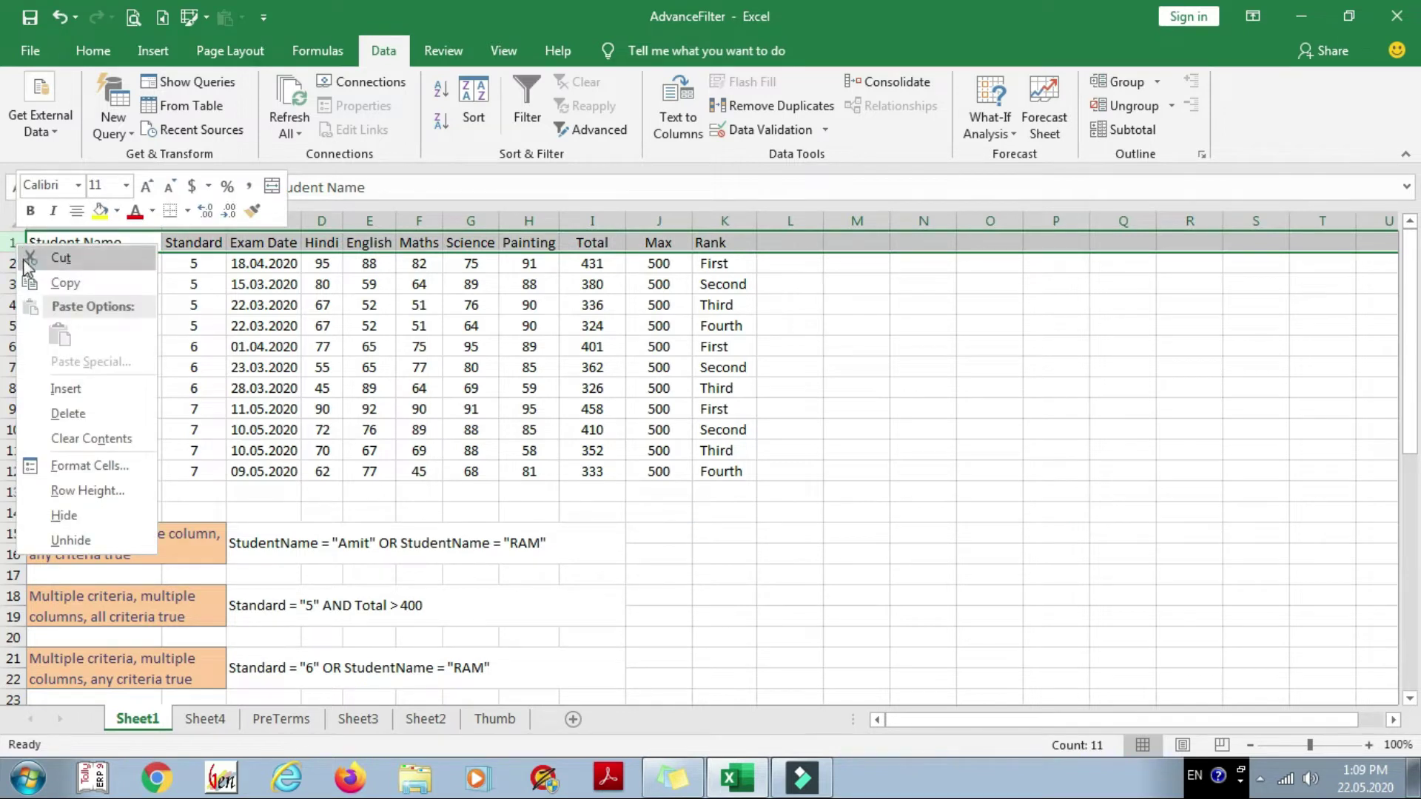
left_click(59, 387)
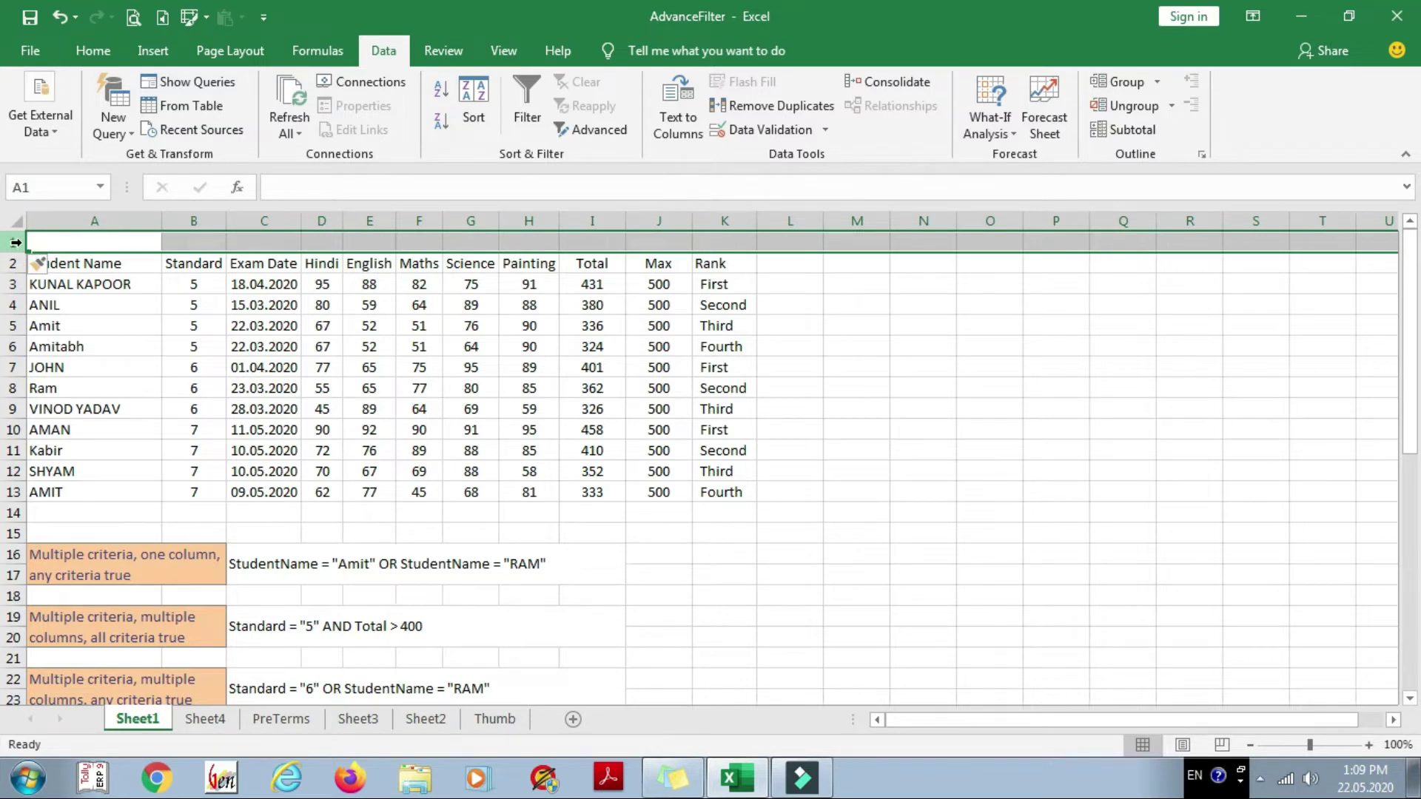
key("ctrl+plus")
key("ctrl+plus")
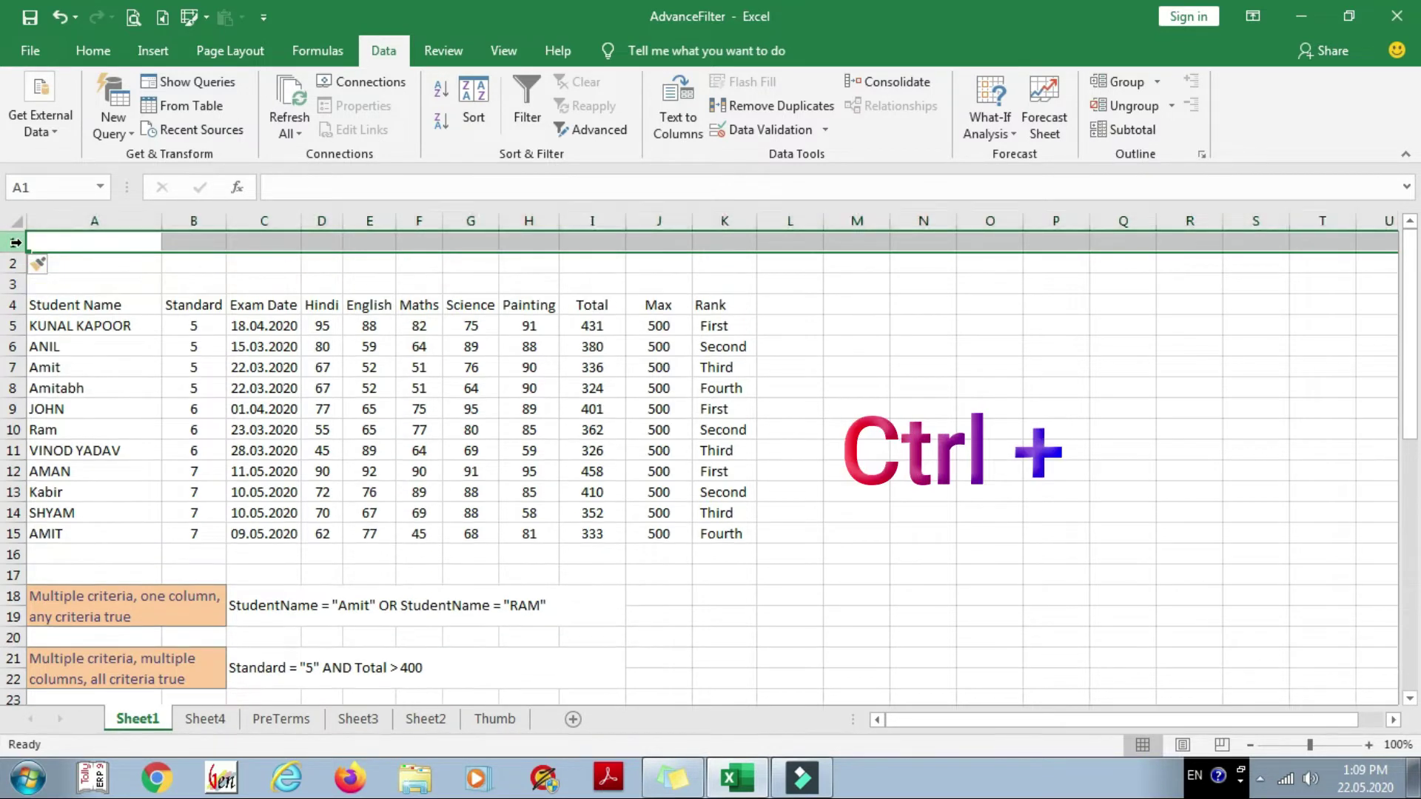
key("ctrl+plus")
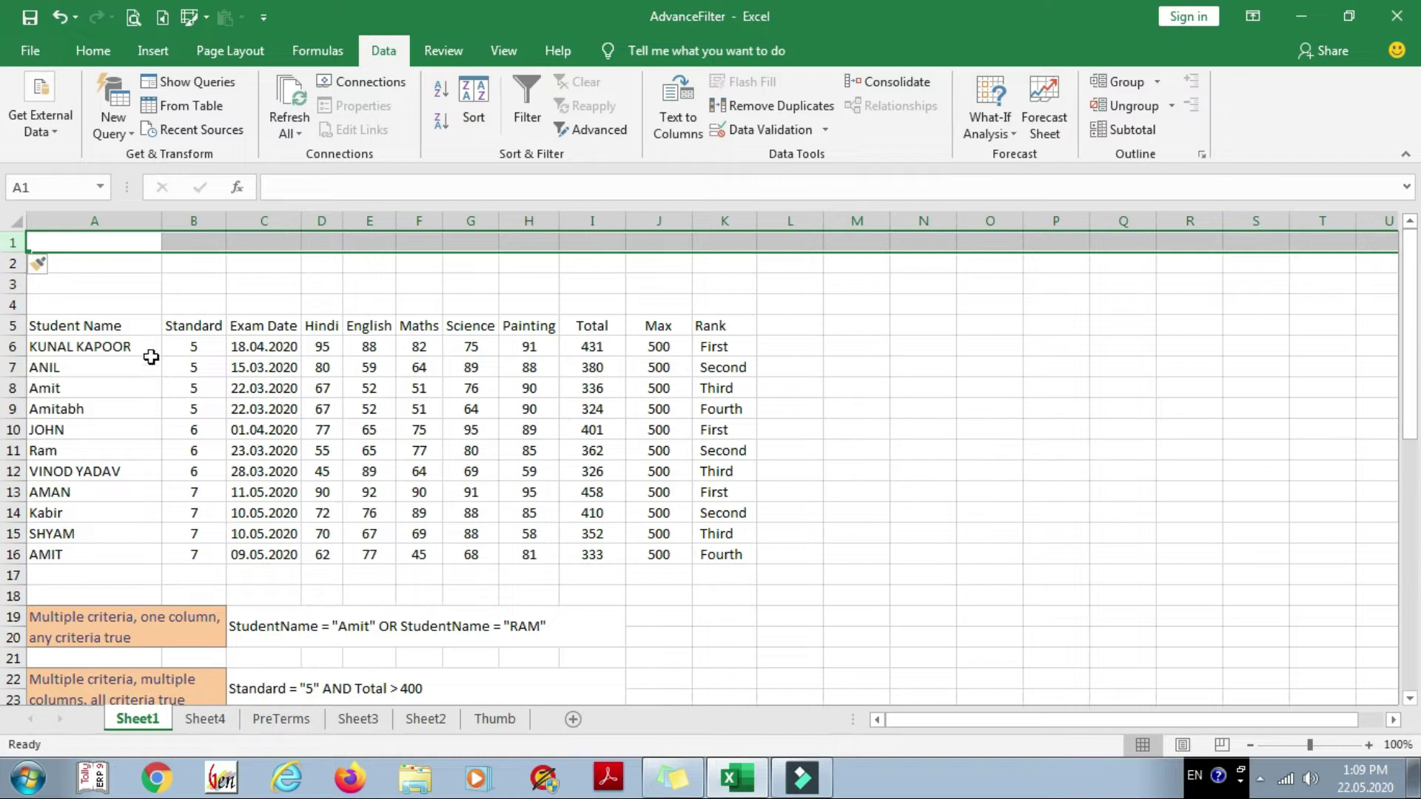
- Copy the header row A5:K5 into row 1 to serve as criteria headings
left_click(145, 347)
mouse_move(105, 322)
left_mouse_down()
mouse_move(662, 303)
mouse_move(743, 318)
left_mouse_up()
key("ctrl+c")
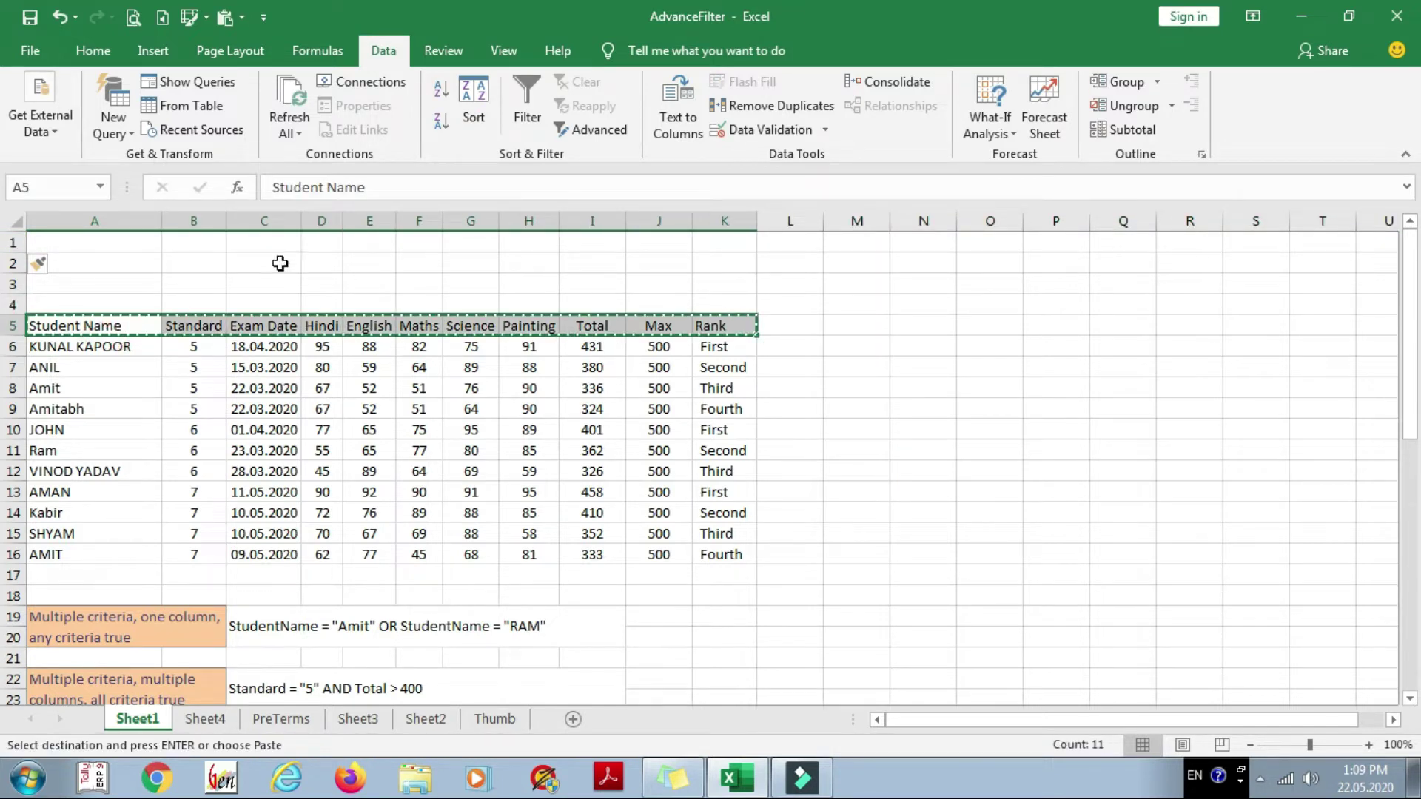
left_click(111, 242)
key("ctrl+v")
key("Escape")
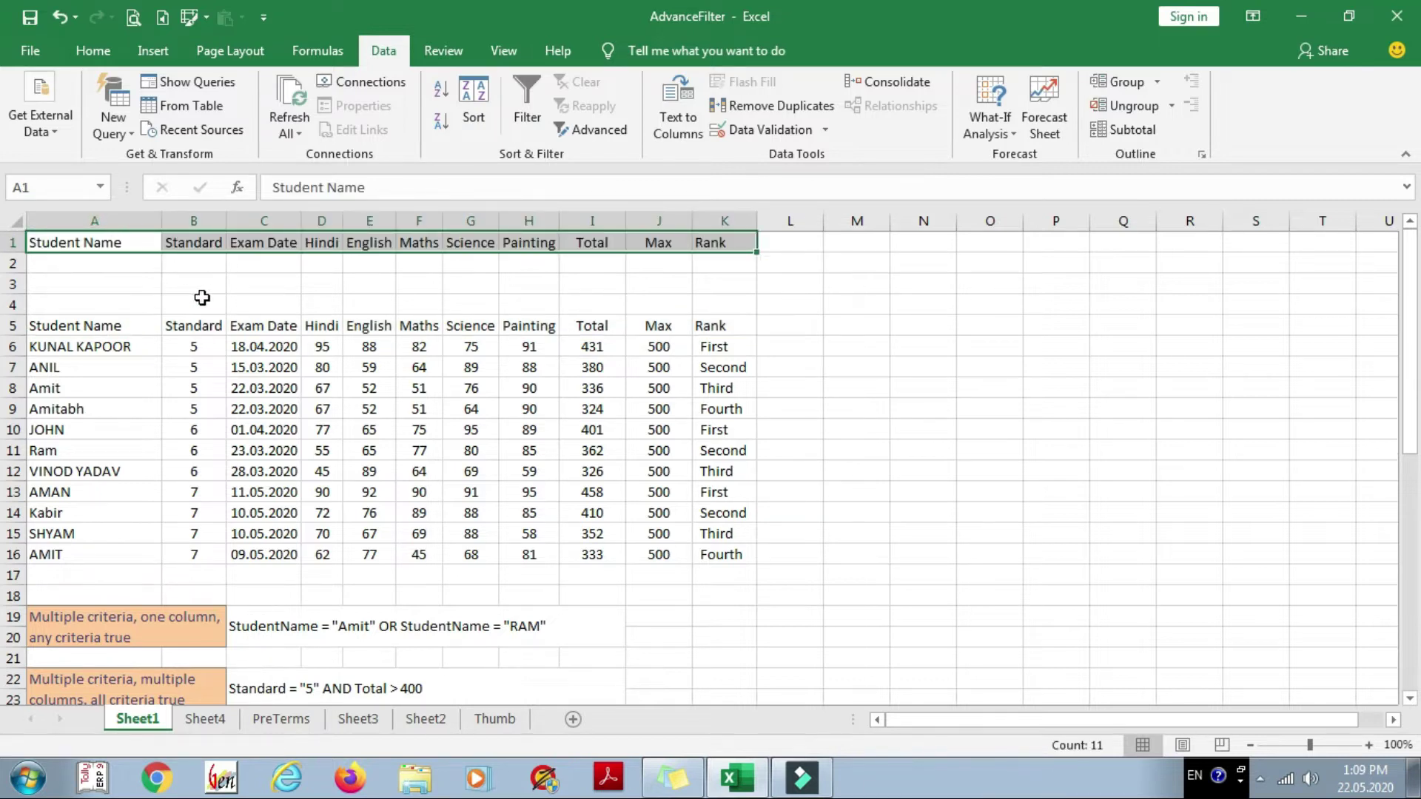
scroll(276, 409, "down", 4)
scroll(213, 381, "down", 1)
scroll(185, 370, "down", 1)
scroll(131, 346, "up", 1)
scroll(117, 325, "up", 2)
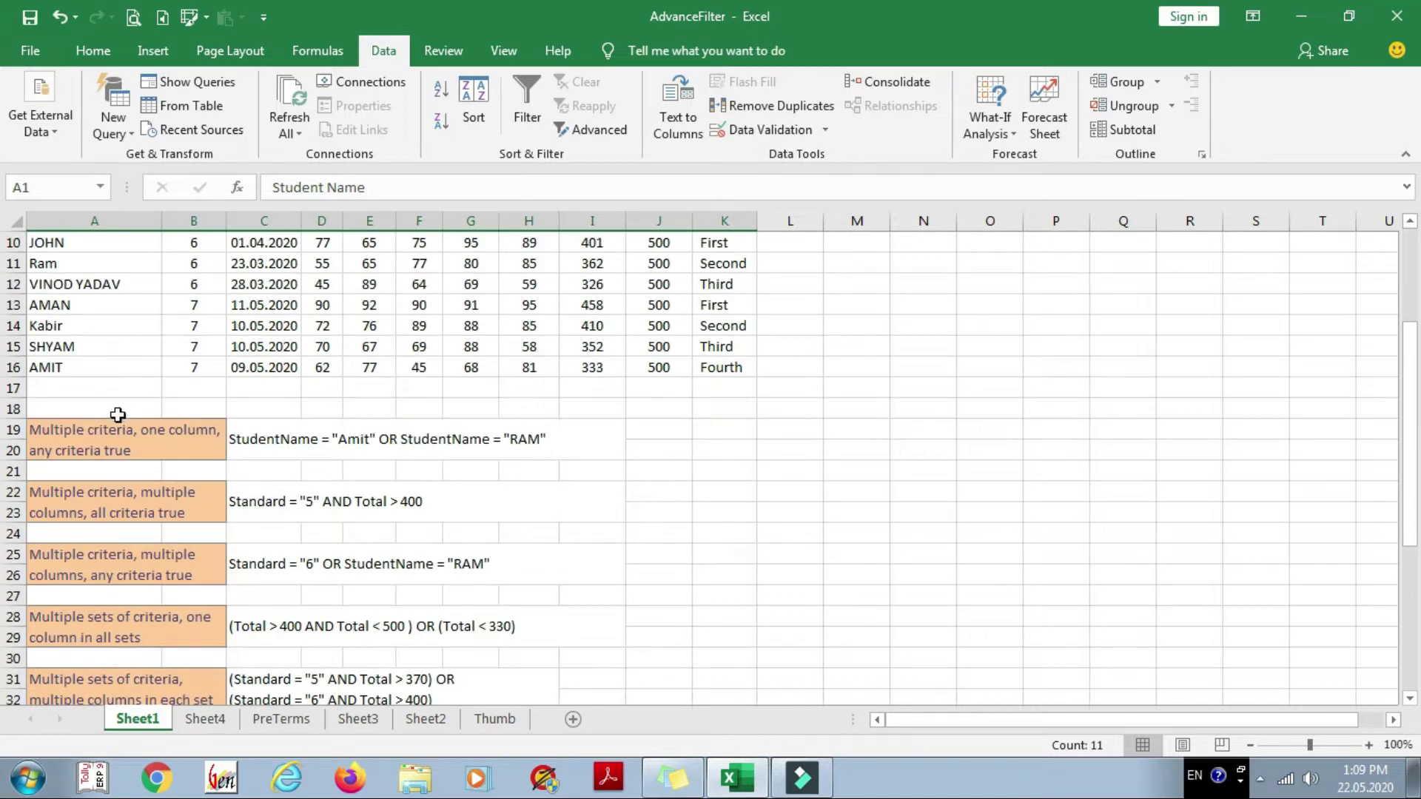
- Select the criteria examples block below the table and hide the sheet gridlines
left_click(130, 444)
left_click(317, 382)
left_click(296, 437)
scroll(201, 365, "up", 3)
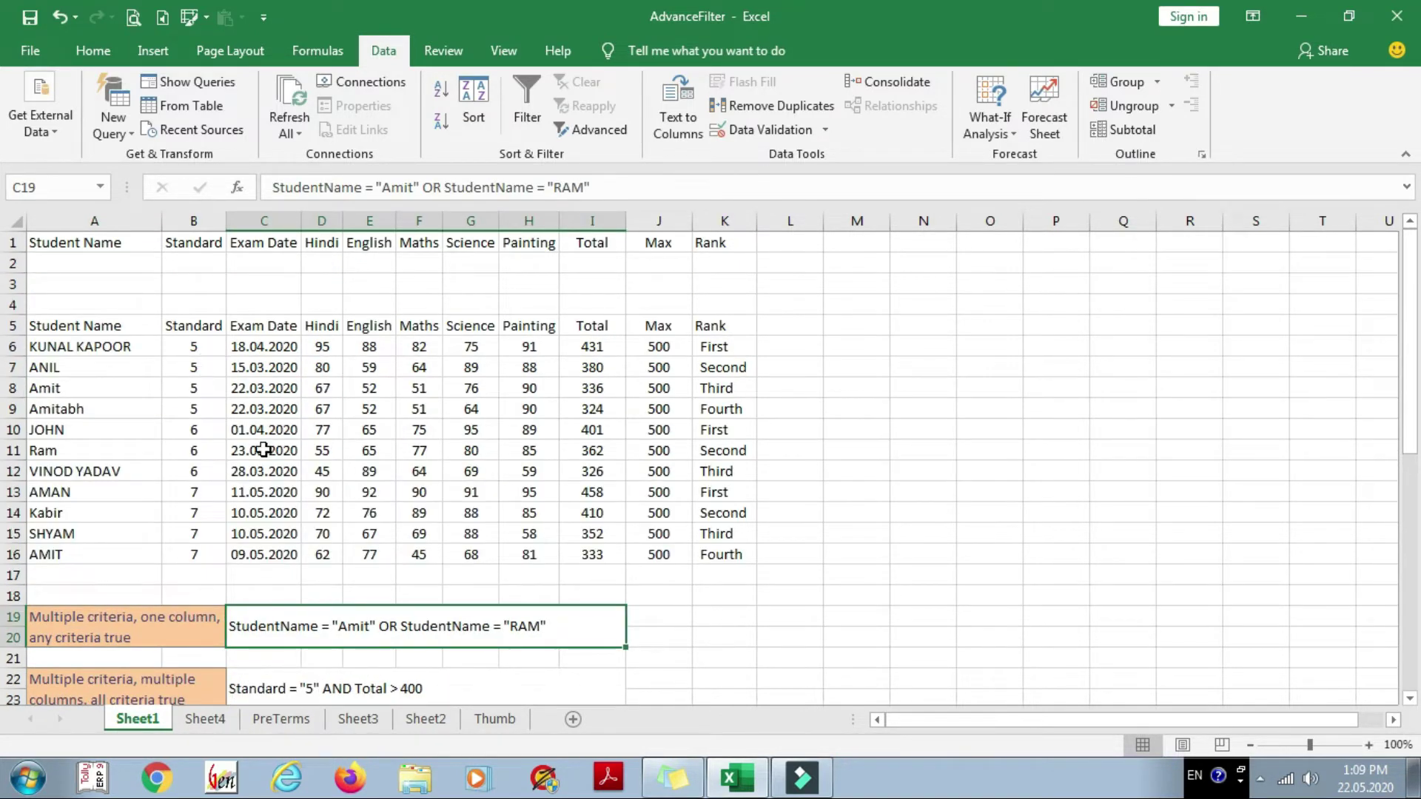
scroll(263, 449, "down", 4)
scroll(222, 414, "down", 1)
scroll(195, 397, "up", 1)
mouse_move(195, 398)
left_mouse_down()
mouse_move(398, 731)
mouse_move(272, 548)
left_mouse_up()
scroll(89, 428, "up", 2)
left_click(503, 50)
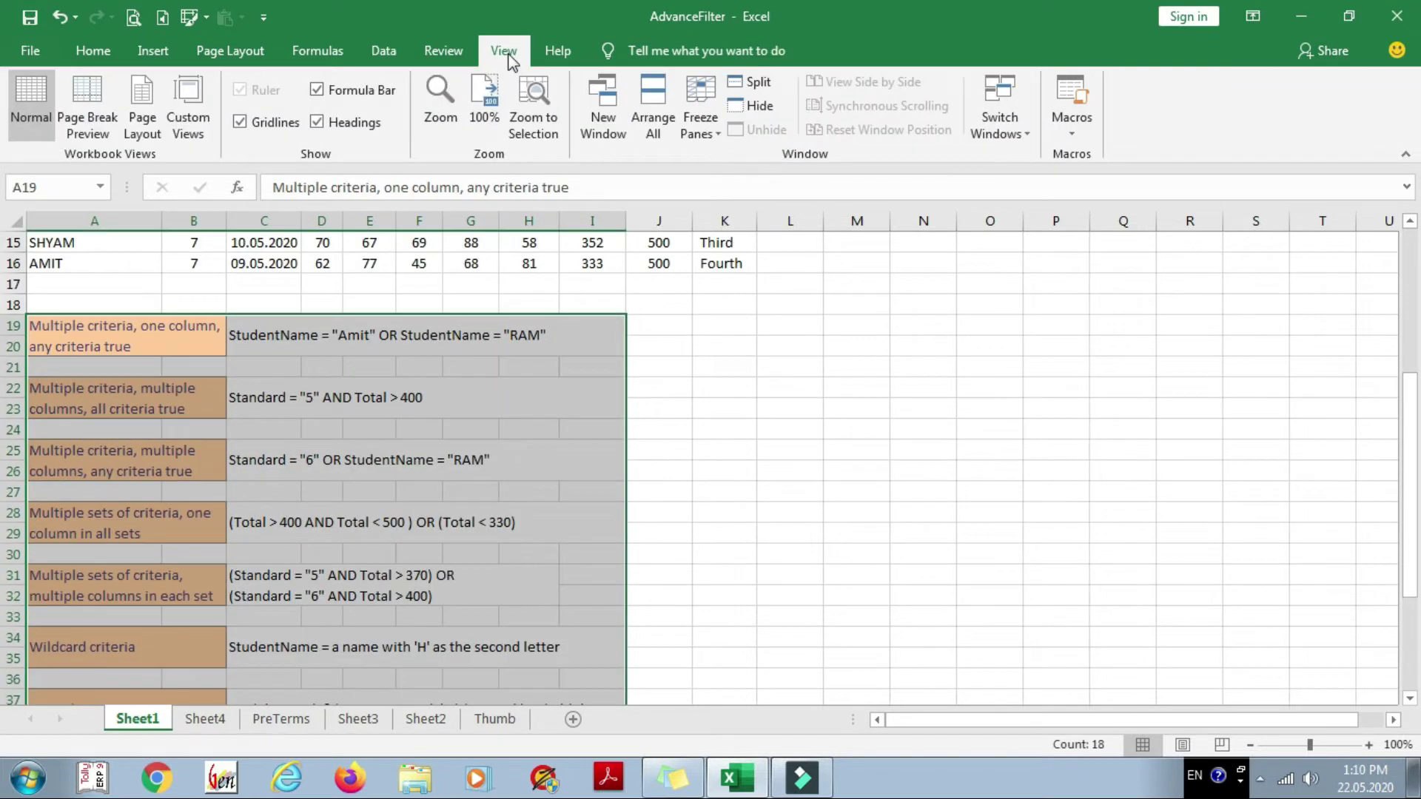
left_click(253, 126)
- Copy the criteria examples block as a picture
left_click(136, 347)
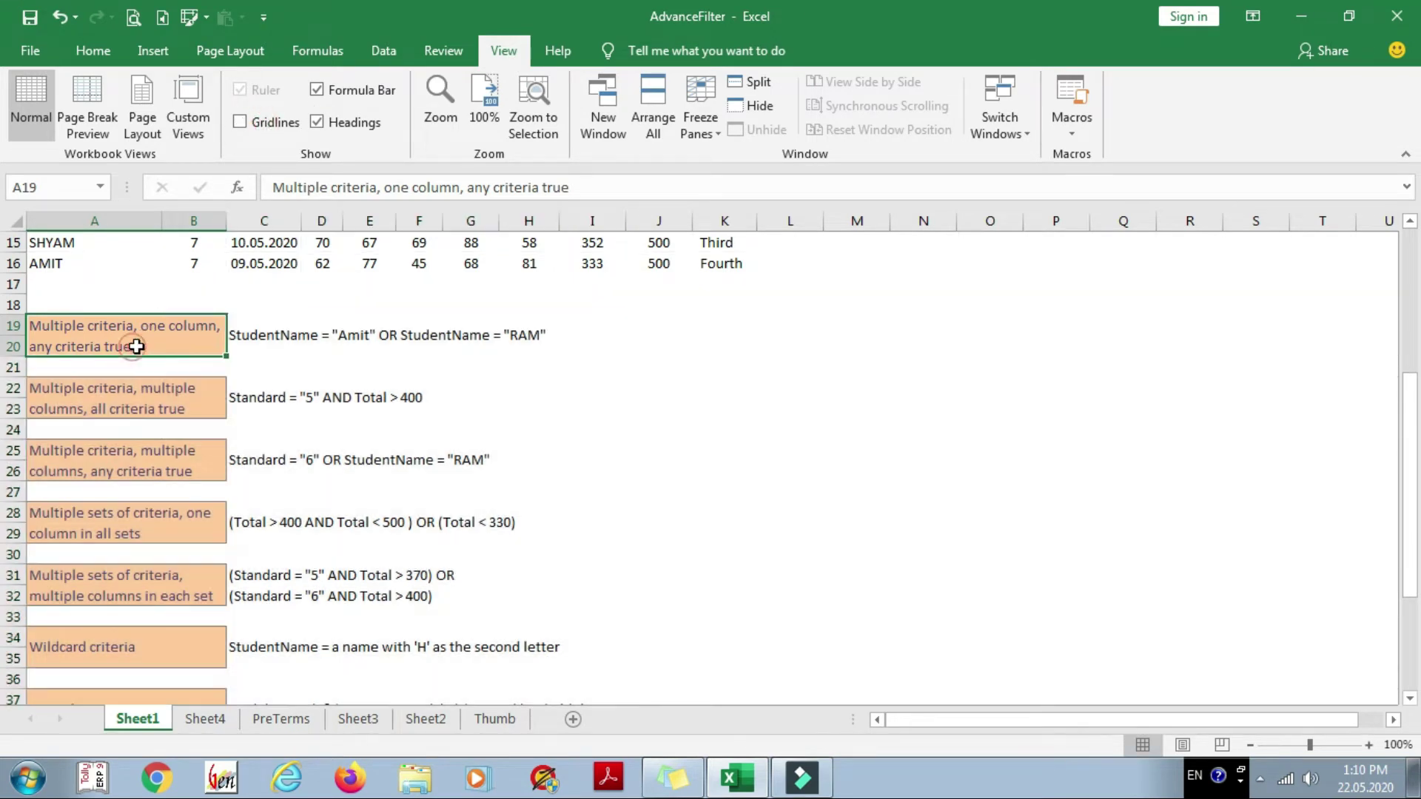
left_click_drag(111, 330, 321, 568)
scroll(296, 533, "up", 1)
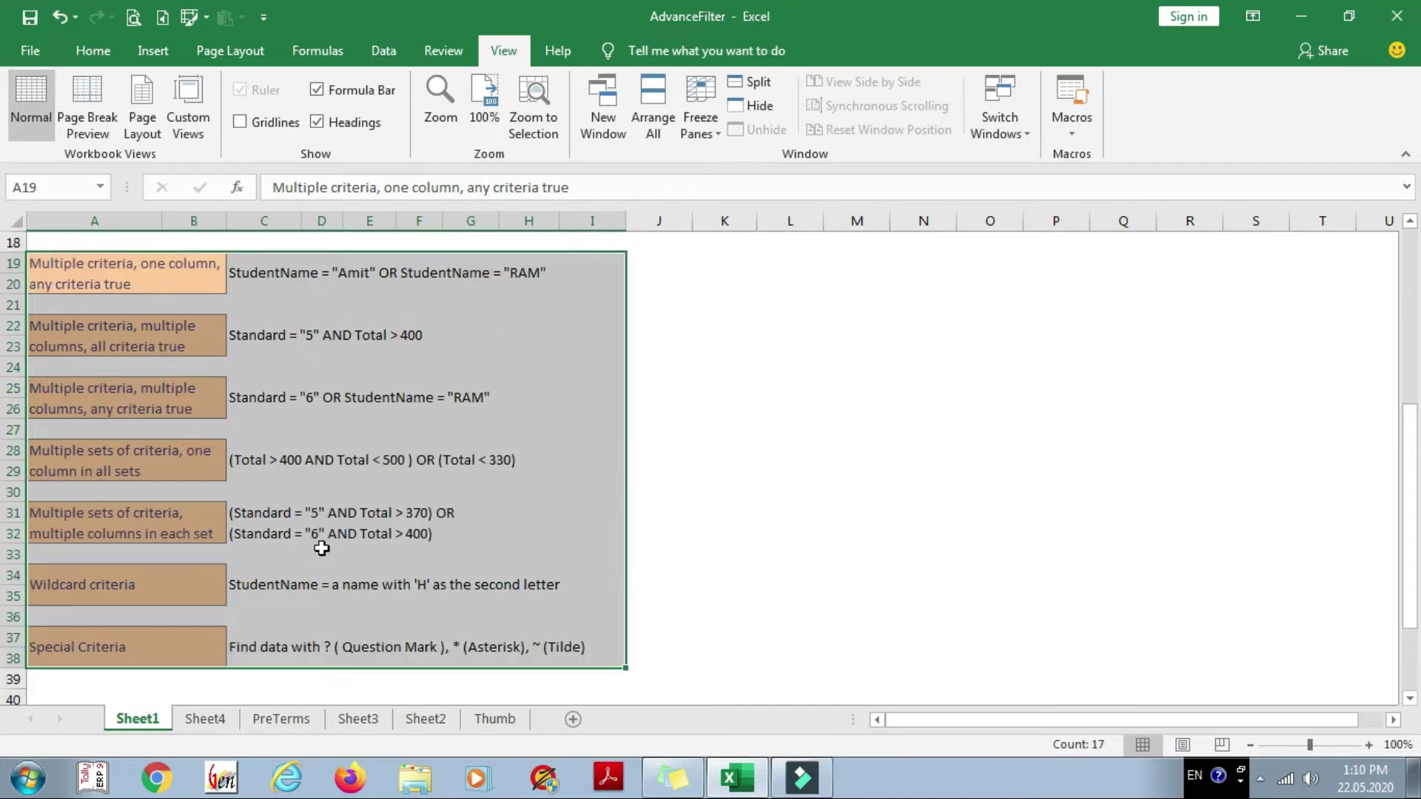
scroll(292, 516, "up", 2)
left_click(90, 51)
left_click(80, 106)
left_click(111, 156)
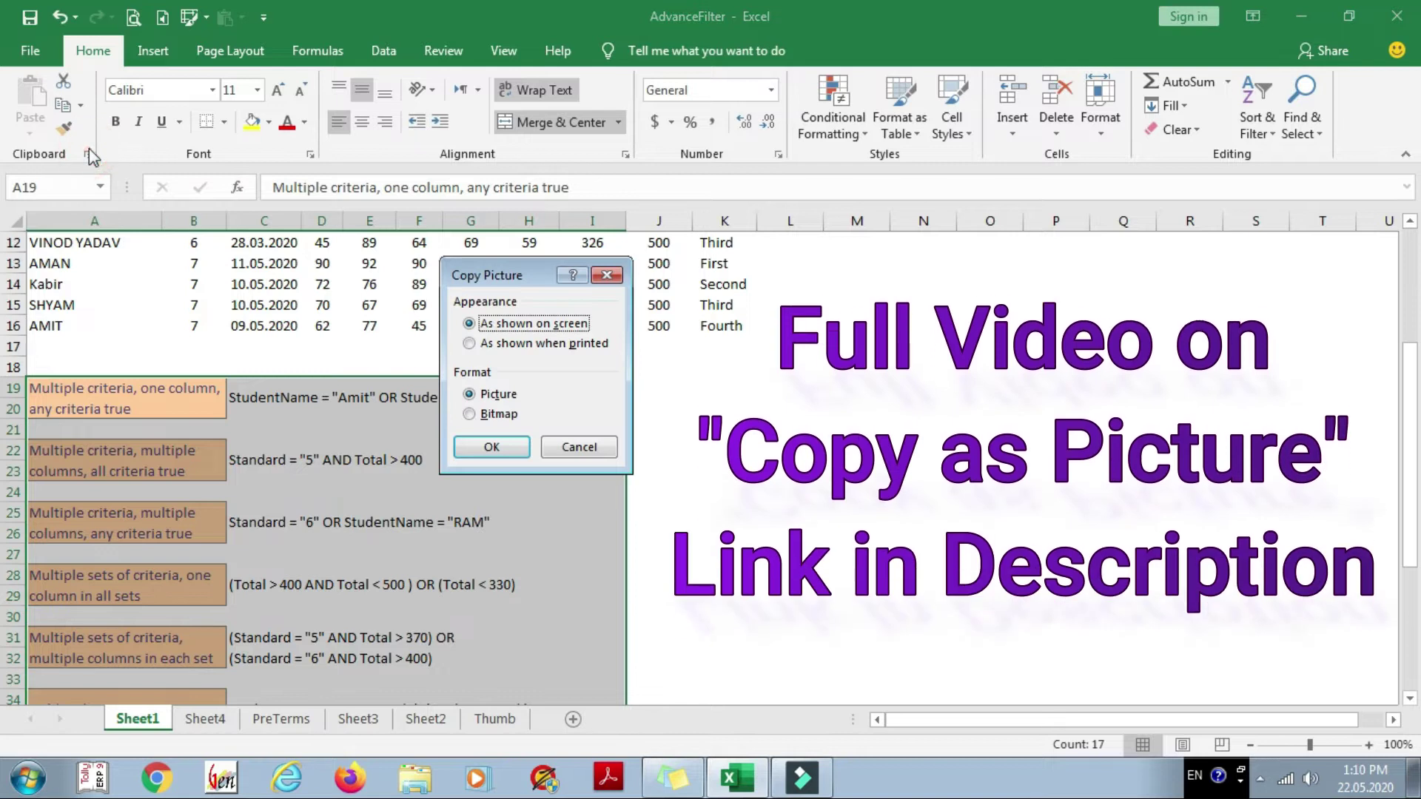
left_click(477, 446)
- Paste the criteria notes picture at cell M1 beside the table
scroll(634, 481, "up", 4)
left_click(856, 242)
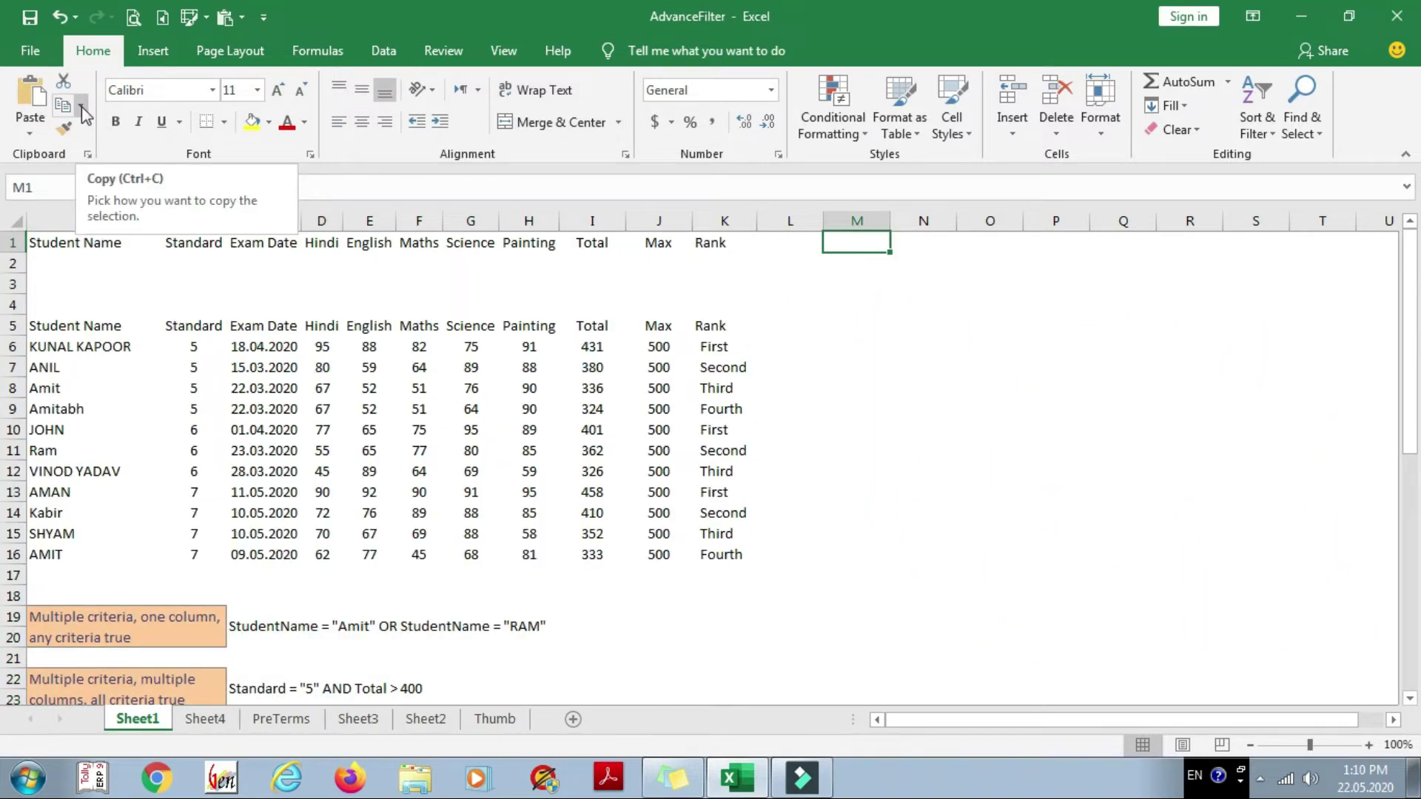
left_click(858, 243)
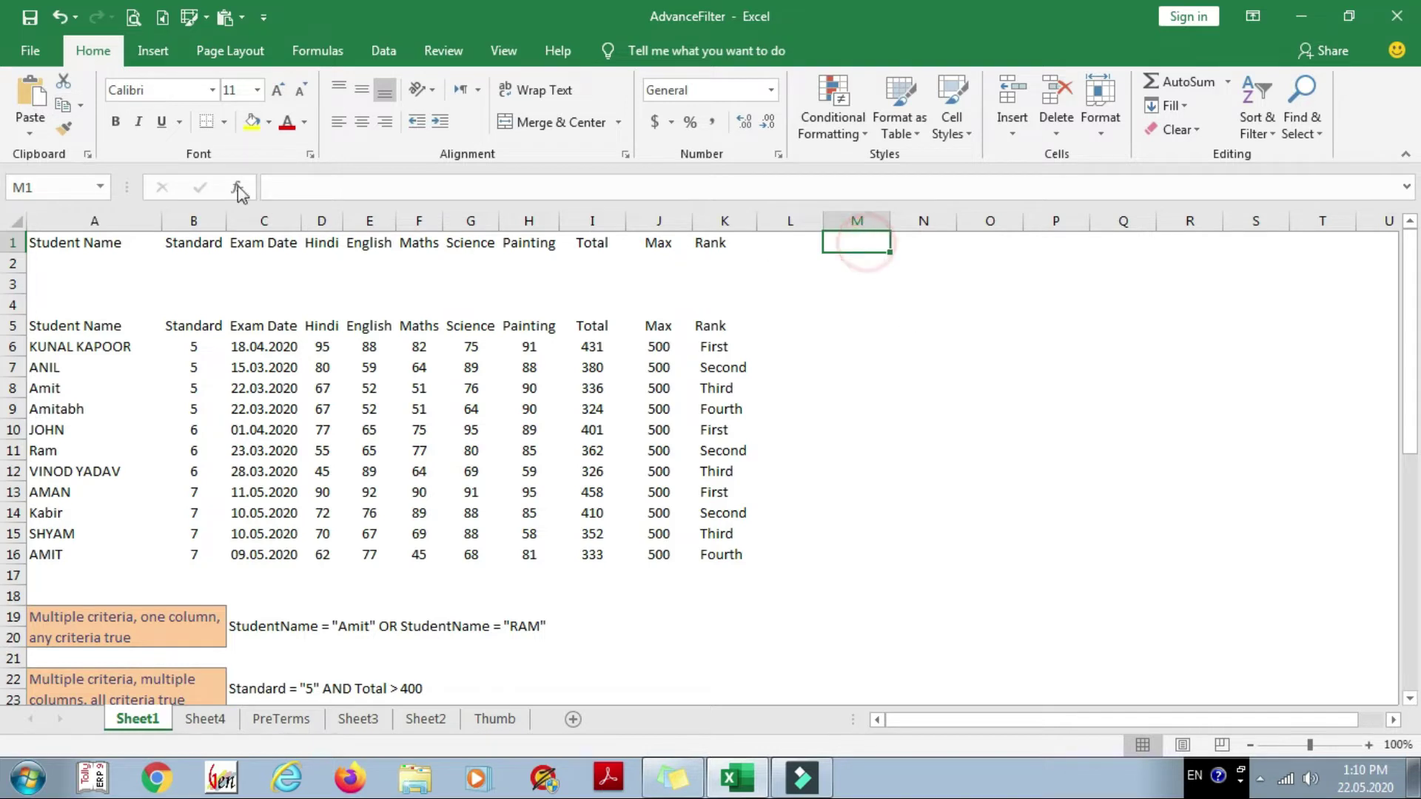
left_click(31, 103)
scroll(130, 509, "down", 2)
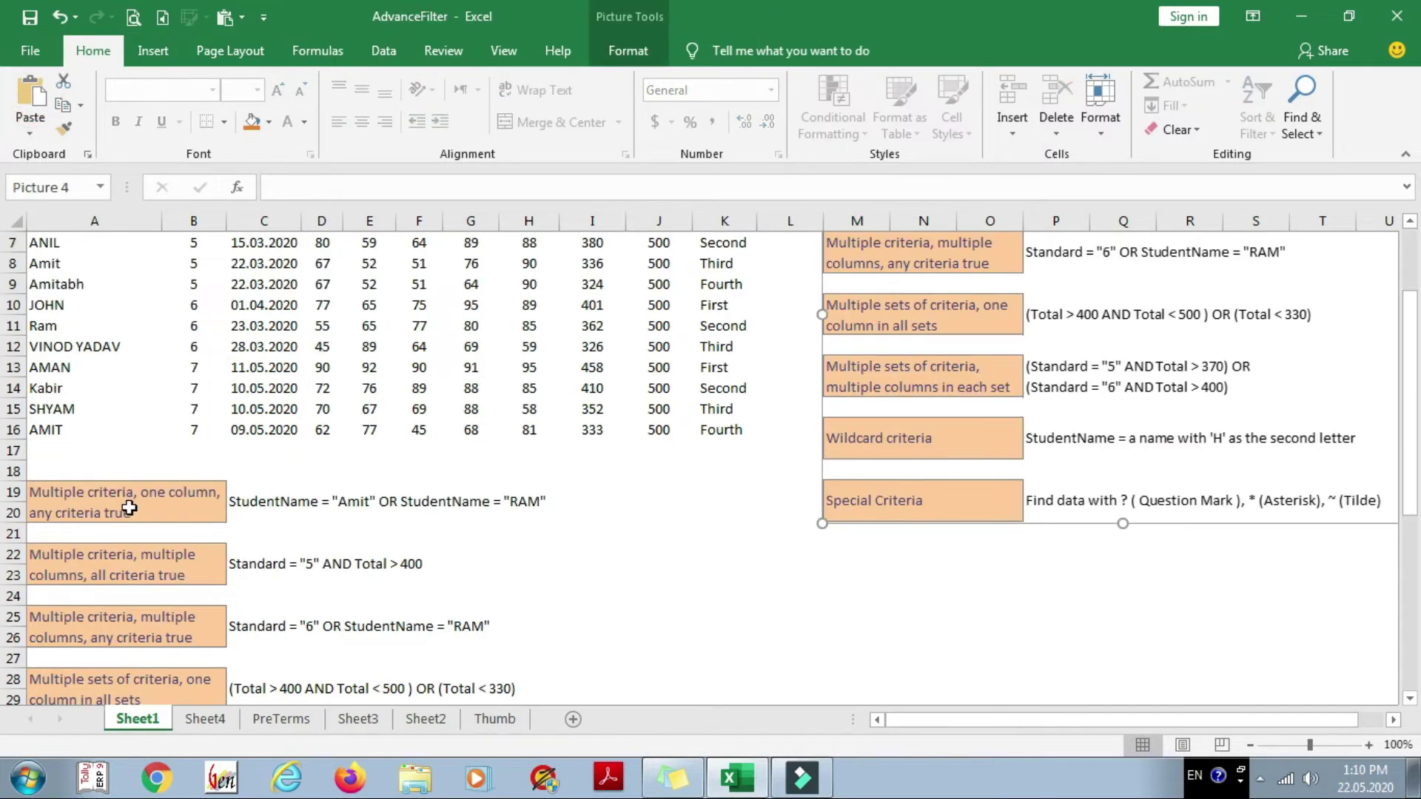
- Fully clear the old criteria notes in rows 19–30 with Delete and Clear All
left_click(129, 509)
scroll(326, 529, "up", 2)
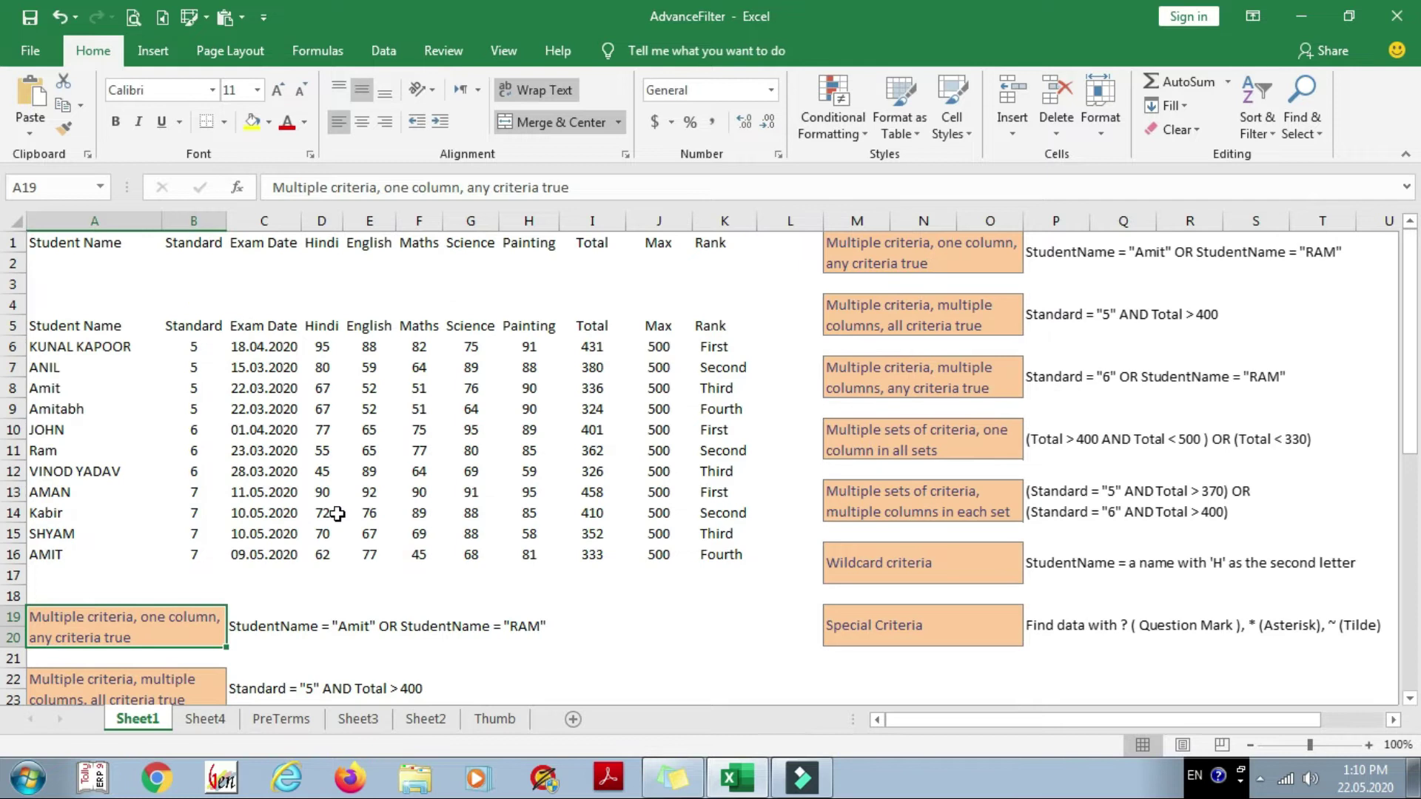
left_click_drag(125, 626, 592, 696)
scroll(801, 481, "up", 8)
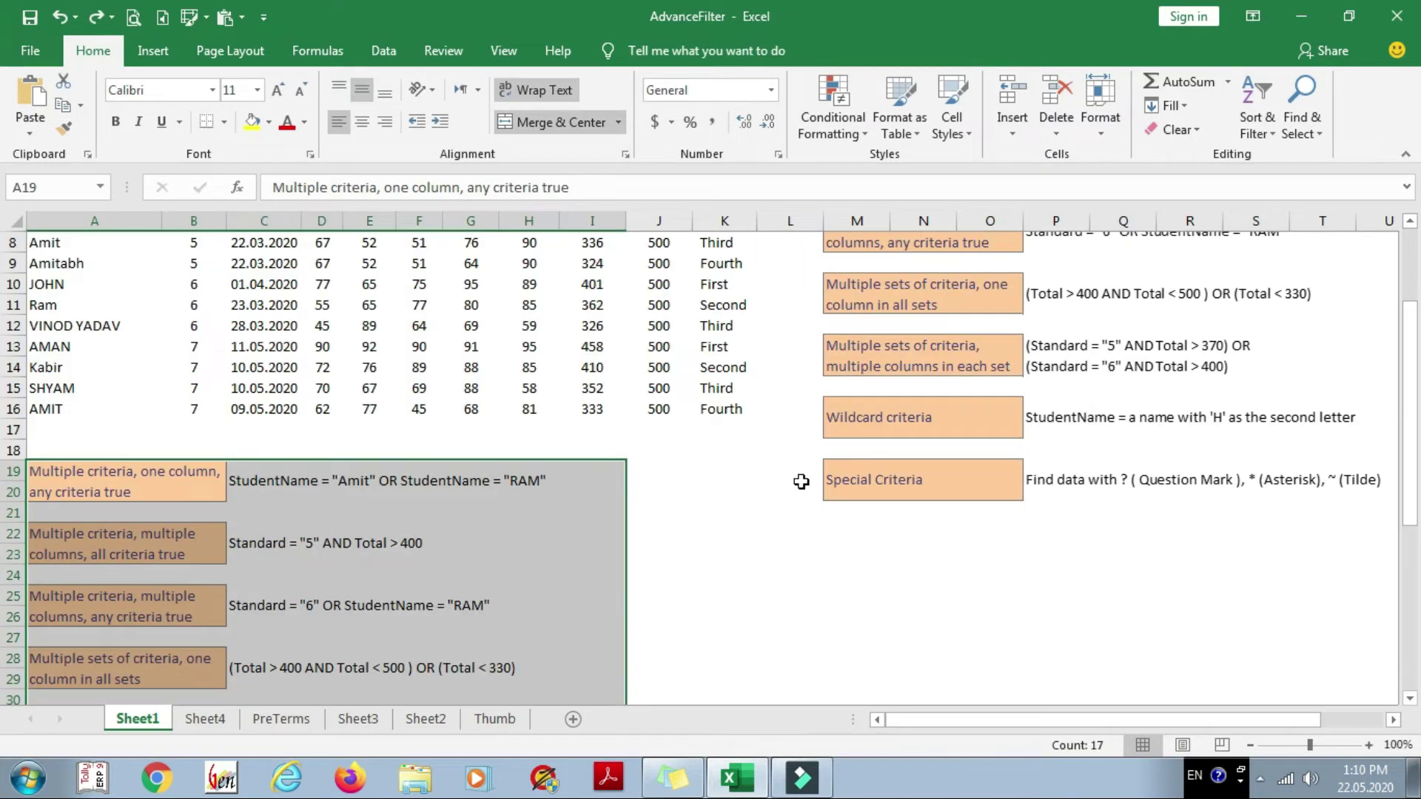
key("Delete")
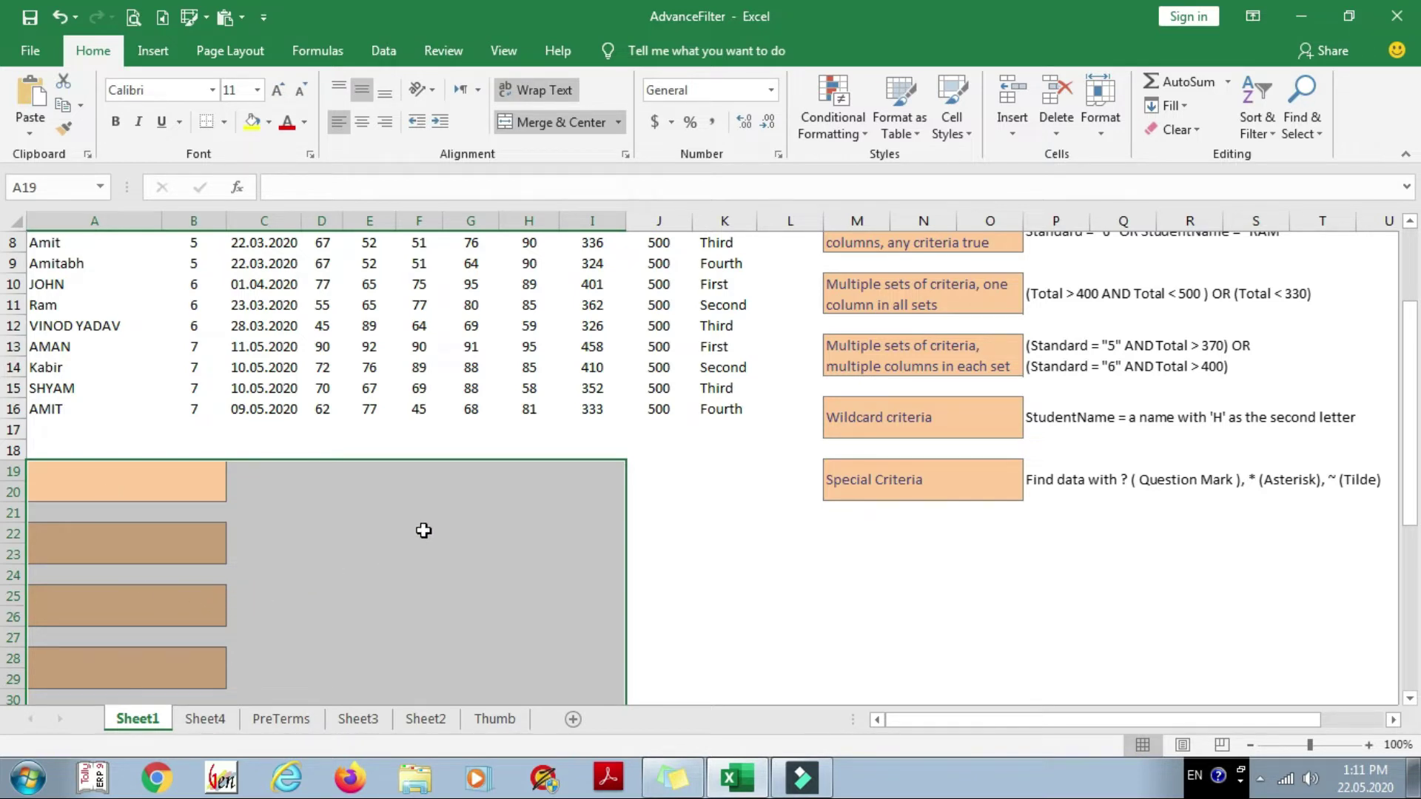
left_click(1199, 138)
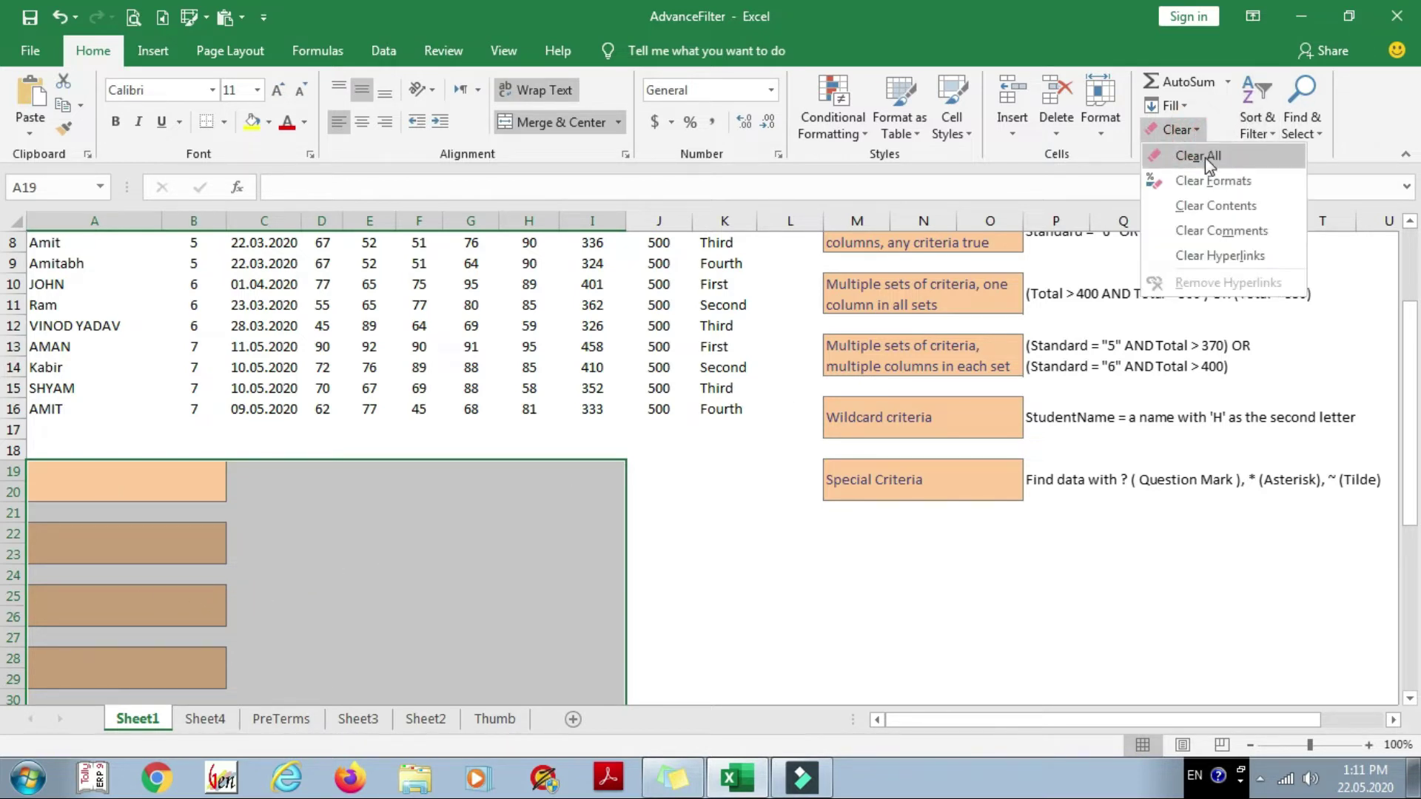
left_click(1199, 156)
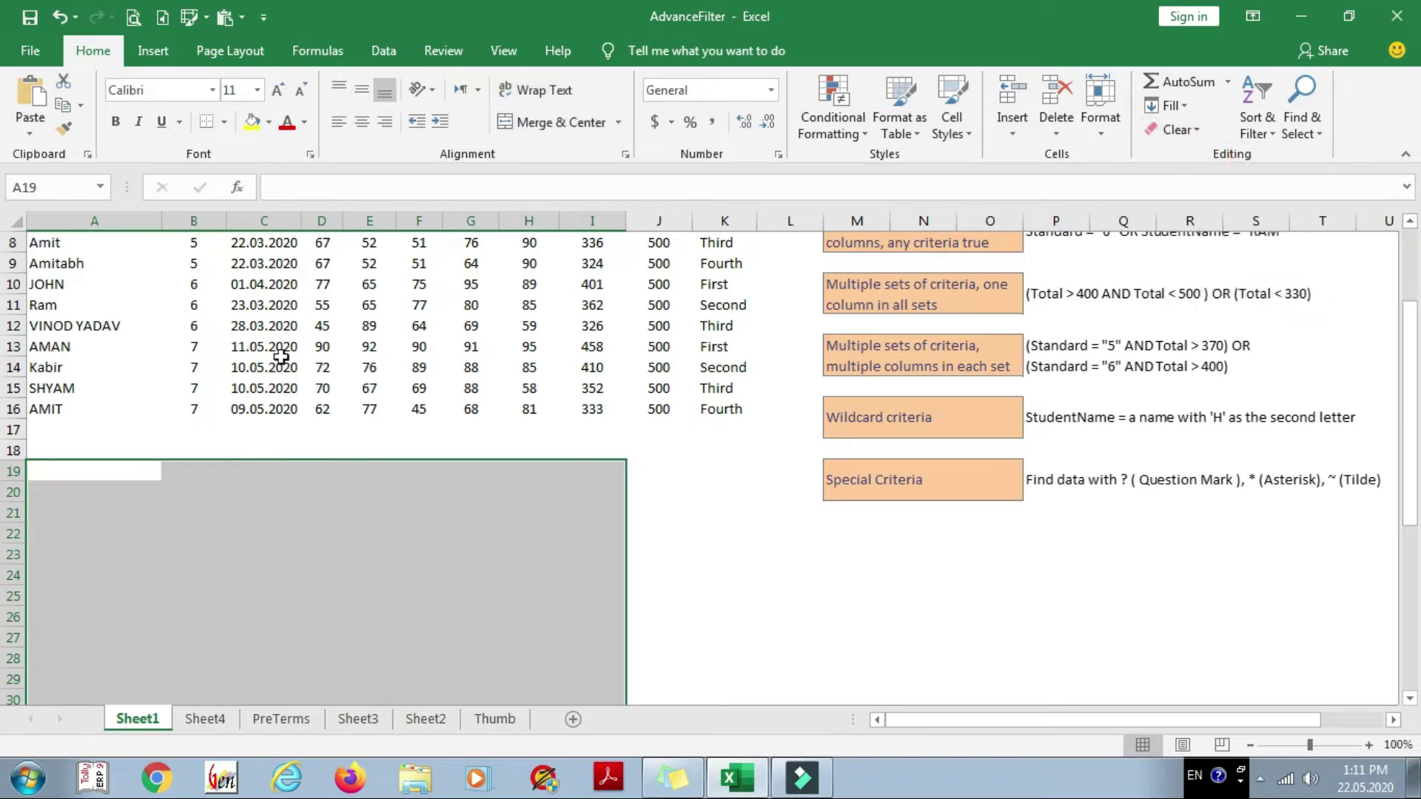
left_click(92, 473)
key("ctrl+Home")
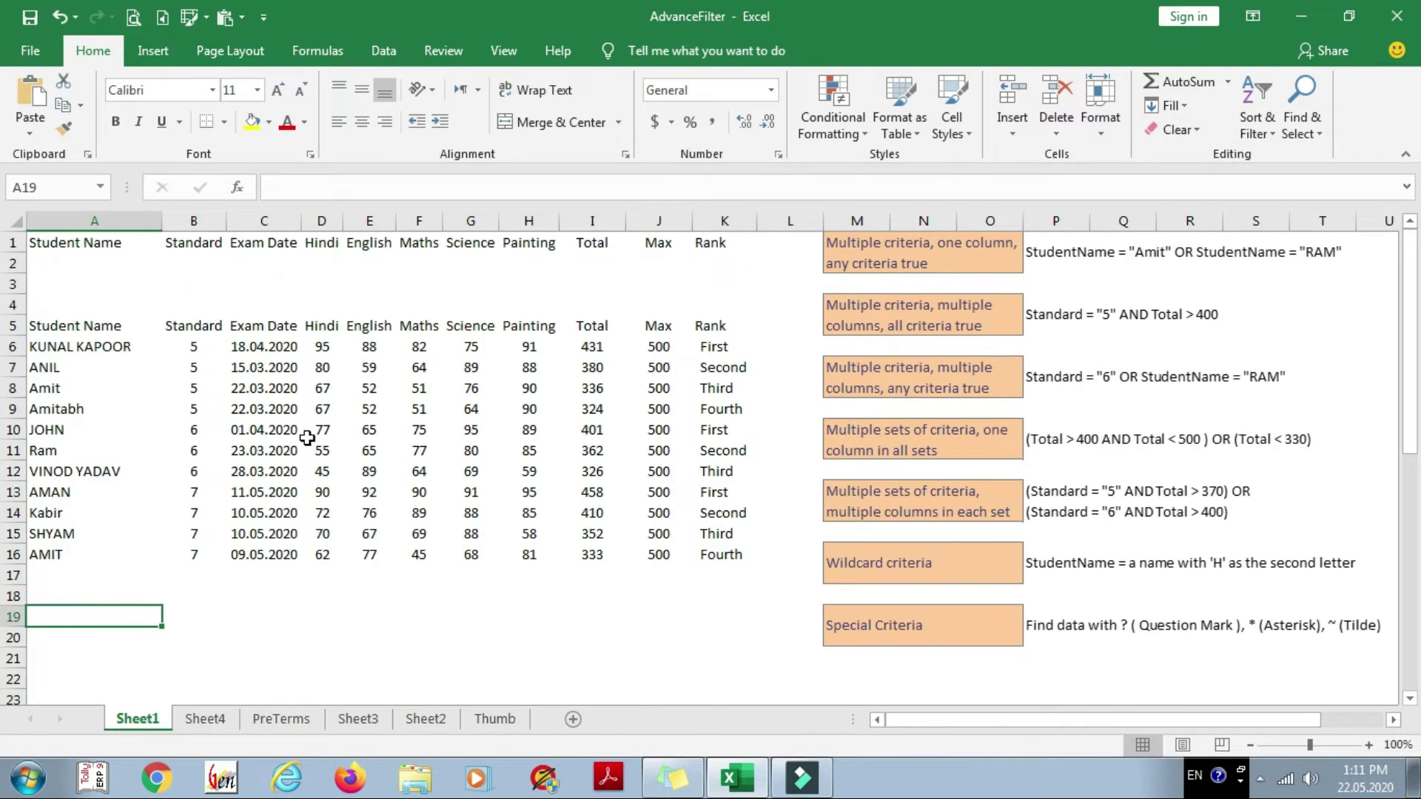
left_click(503, 50)
- Turn gridlines back on and select the student marks table A5:K16
left_click(263, 125)
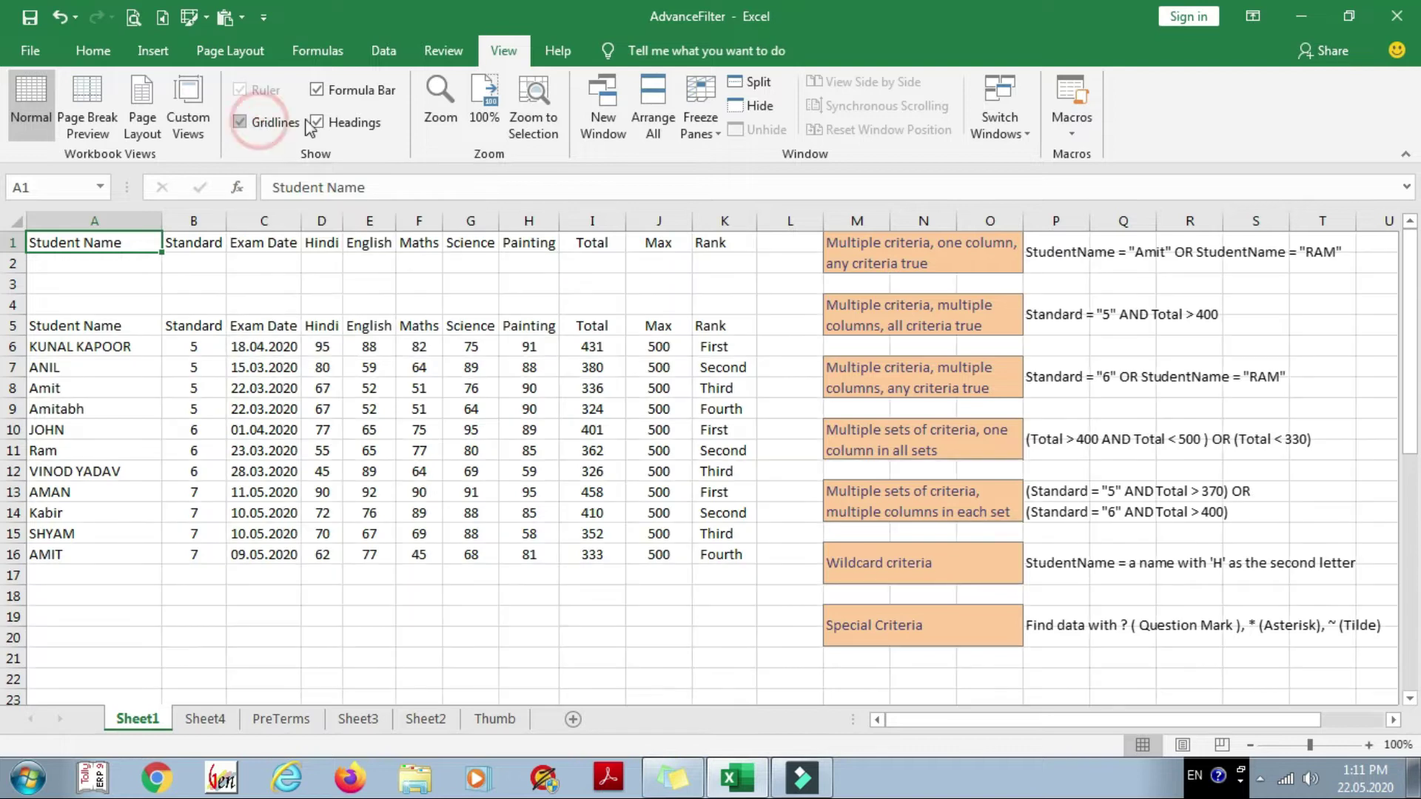
scroll(95, 63, "up", 2)
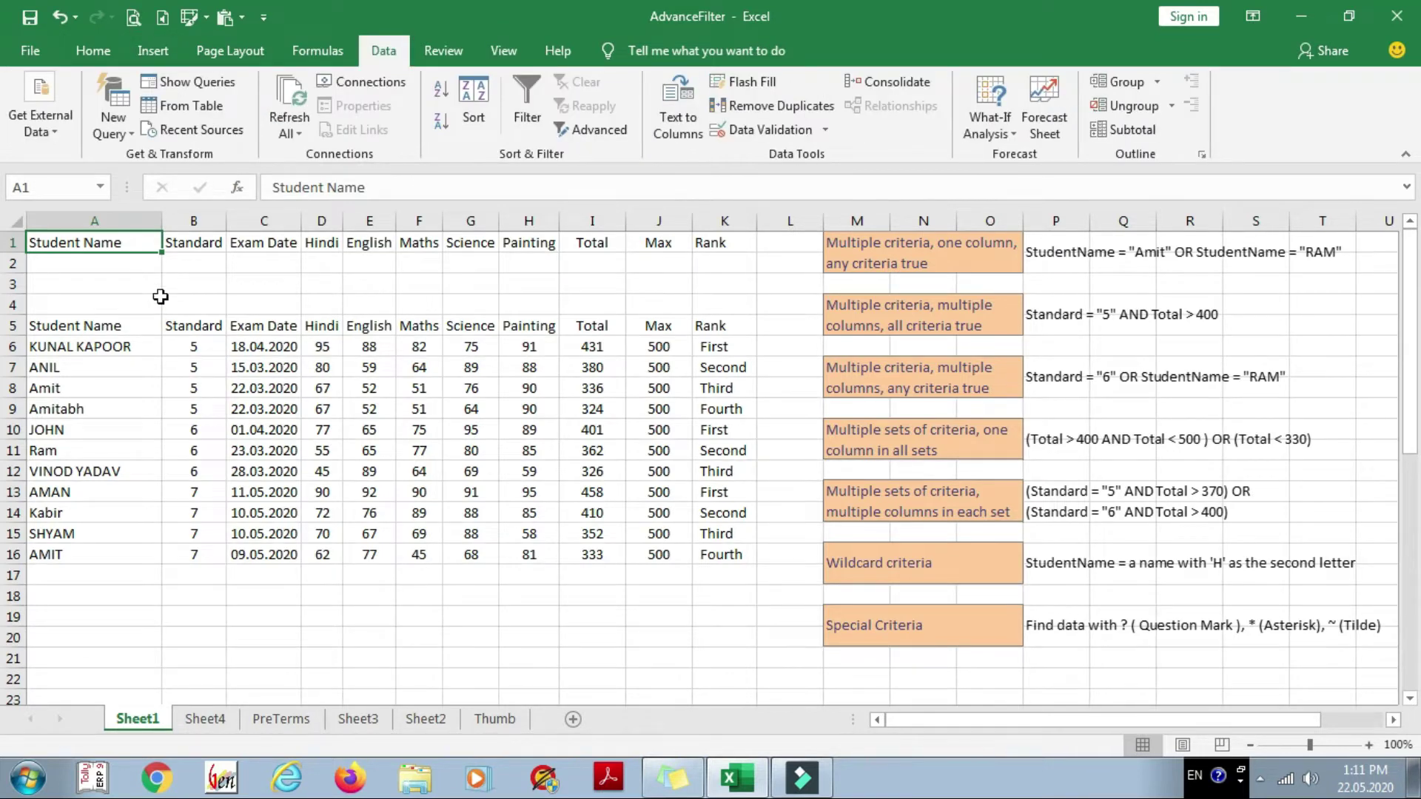
left_click_drag(105, 329, 714, 555)
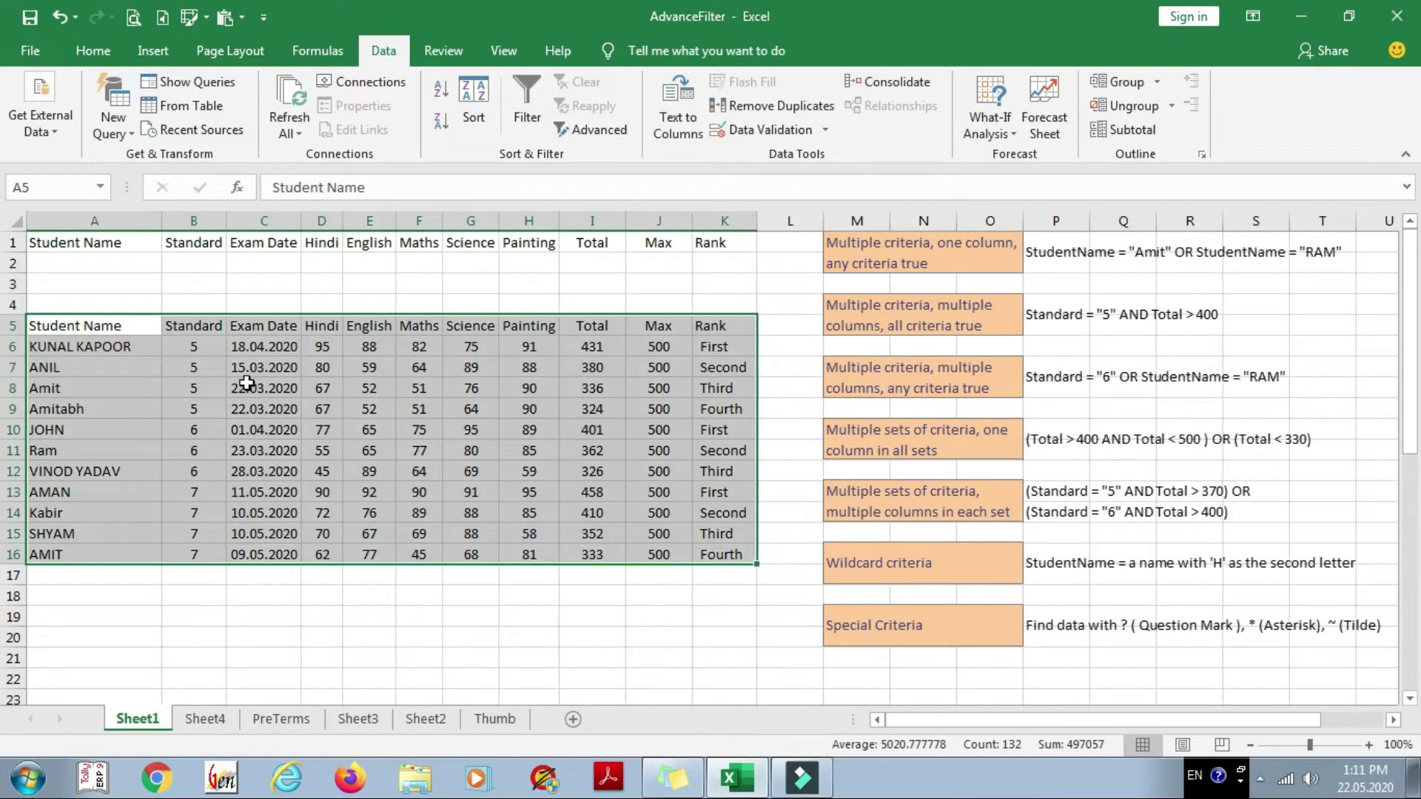
left_click(143, 270)
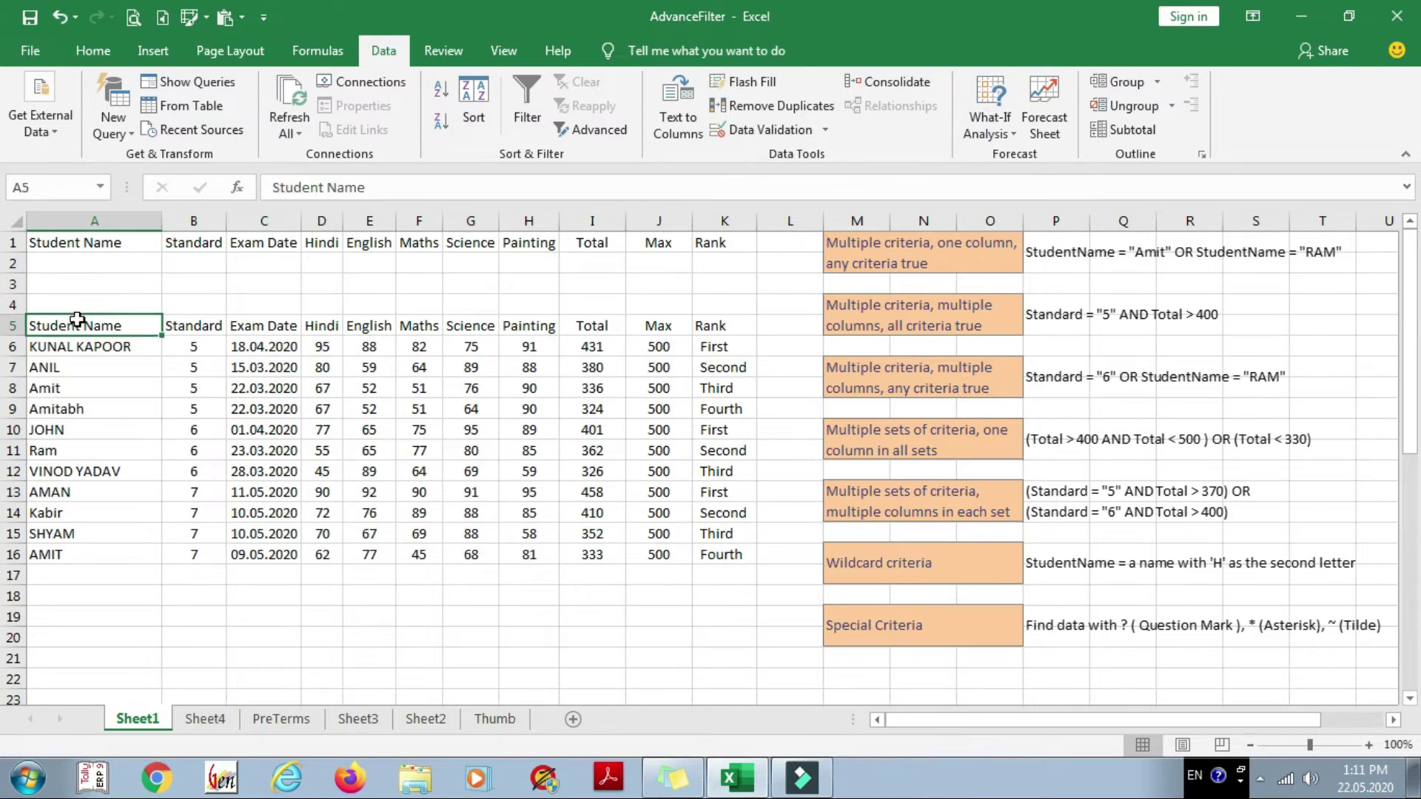
left_click_drag(71, 325, 718, 553)
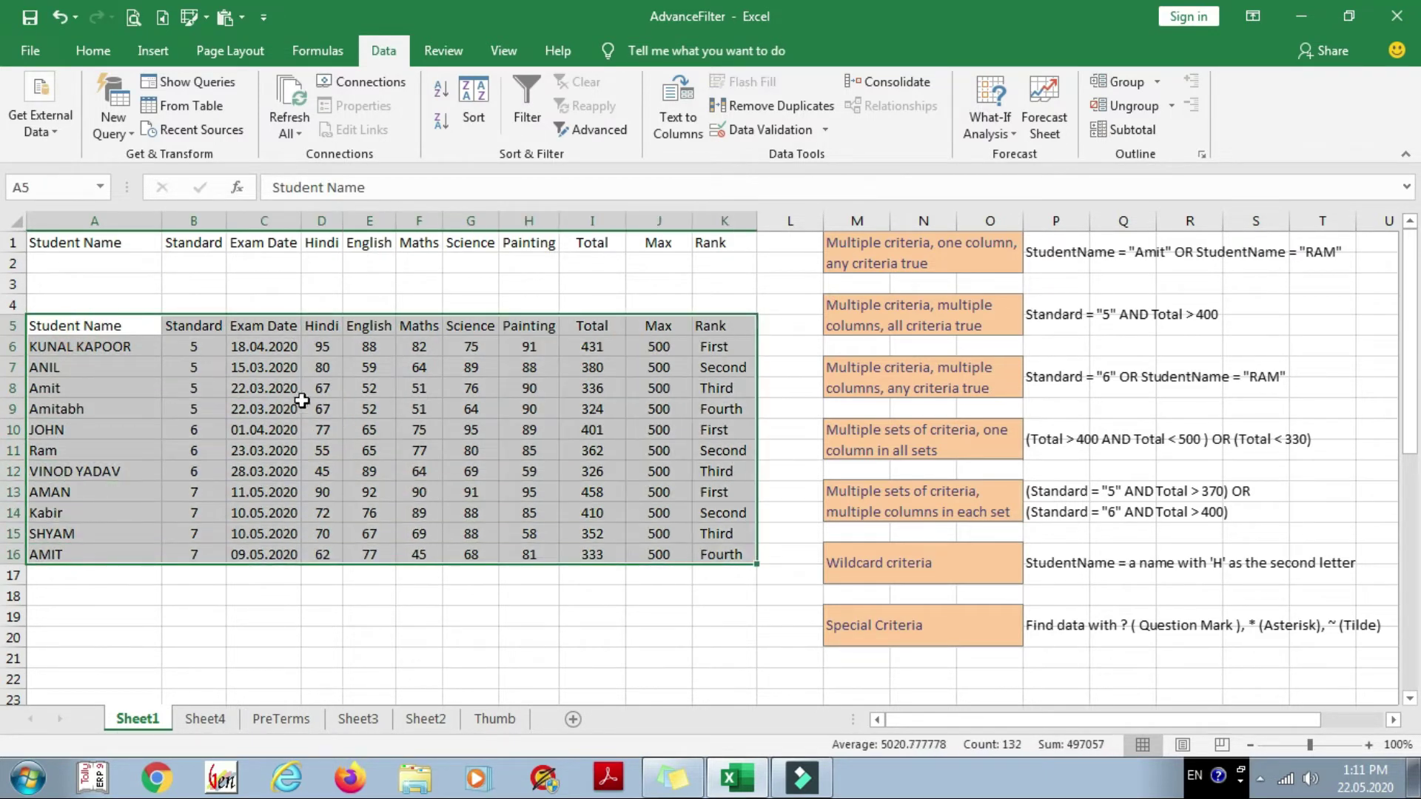
- Check the criteria rows A1:K2, then set the active cell inside the marks table
mouse_move(65, 234)
left_mouse_down()
mouse_move(730, 262)
mouse_move(736, 282)
left_mouse_up()
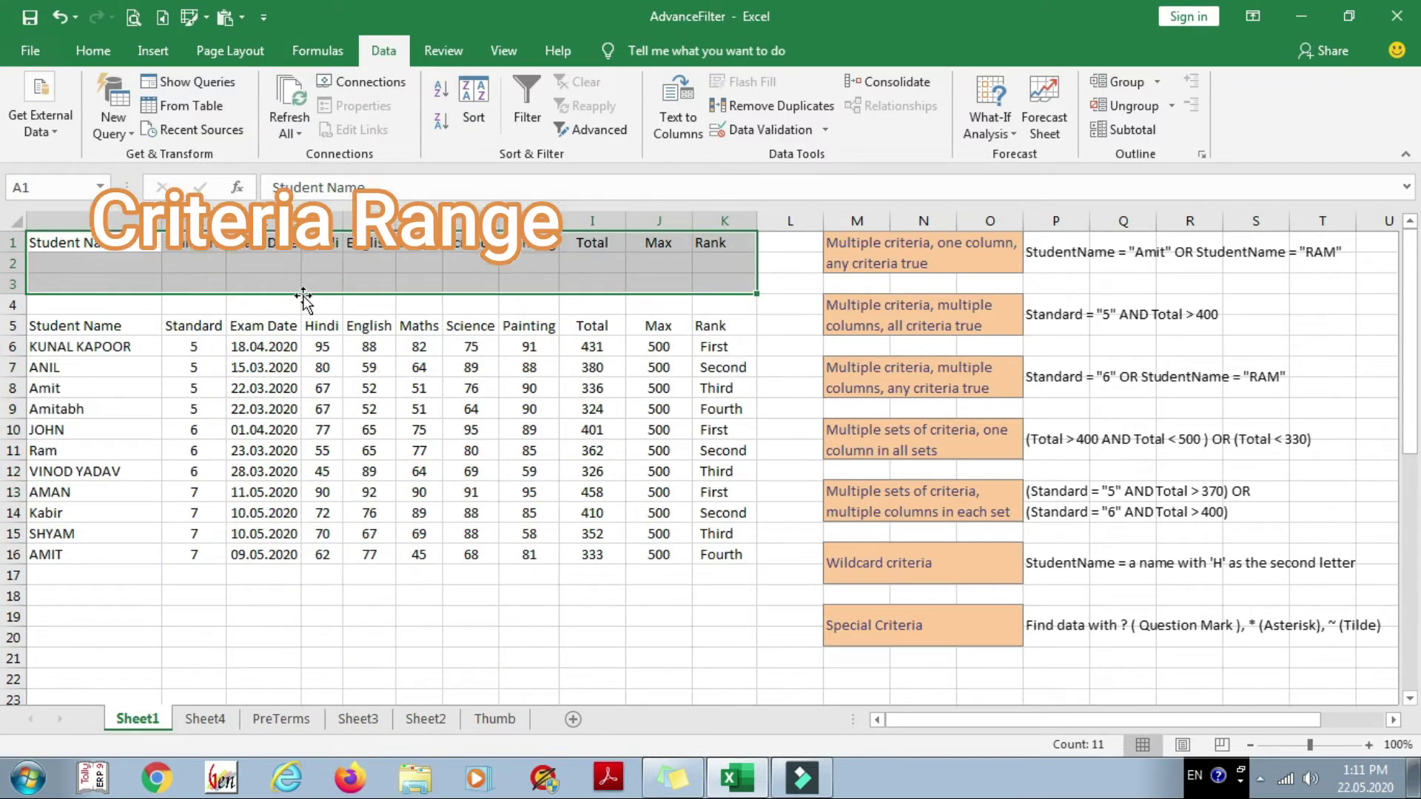
left_click(122, 261)
mouse_move(99, 321)
left_mouse_down()
mouse_move(137, 384)
mouse_move(721, 529)
left_mouse_up()
left_click(242, 361)
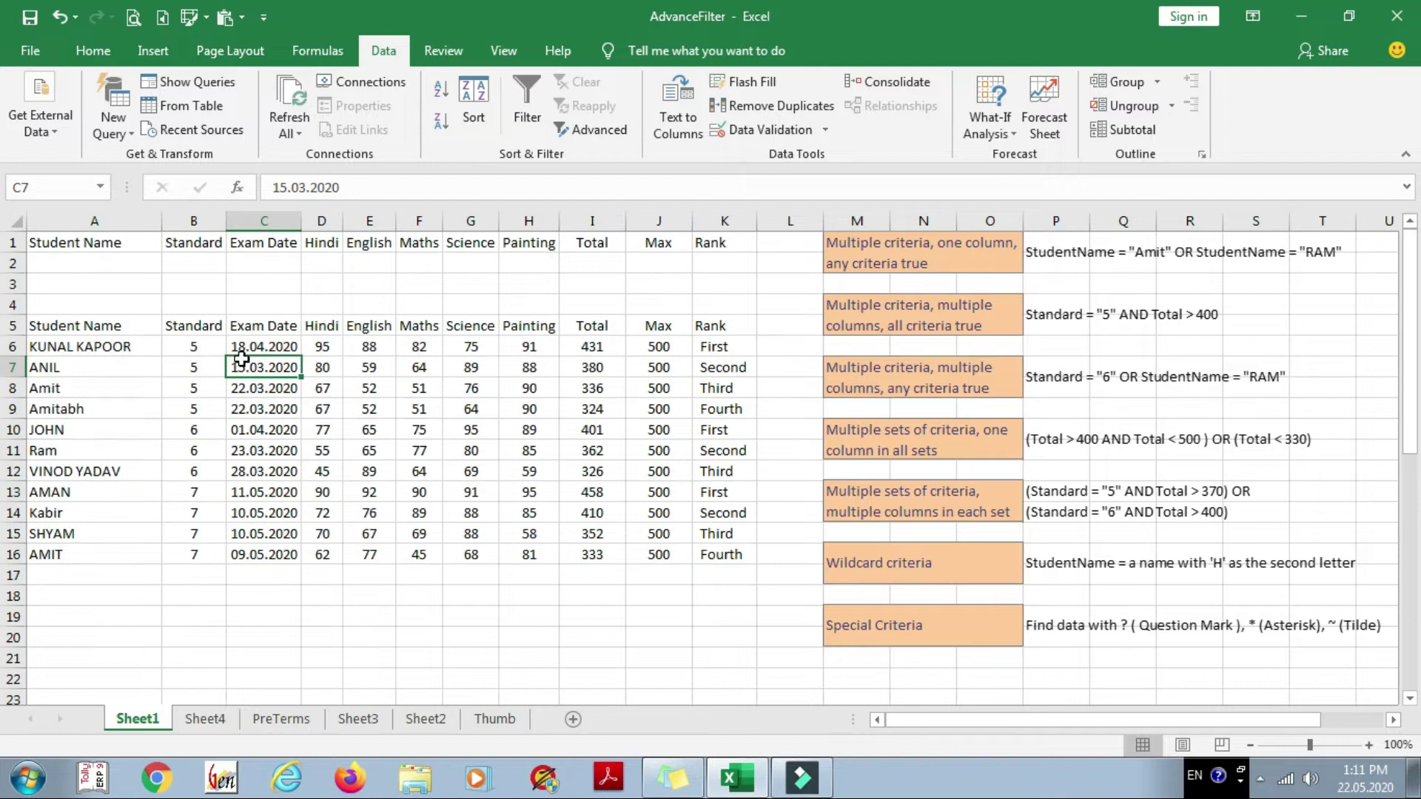
left_click(140, 387)
left_click(365, 409)
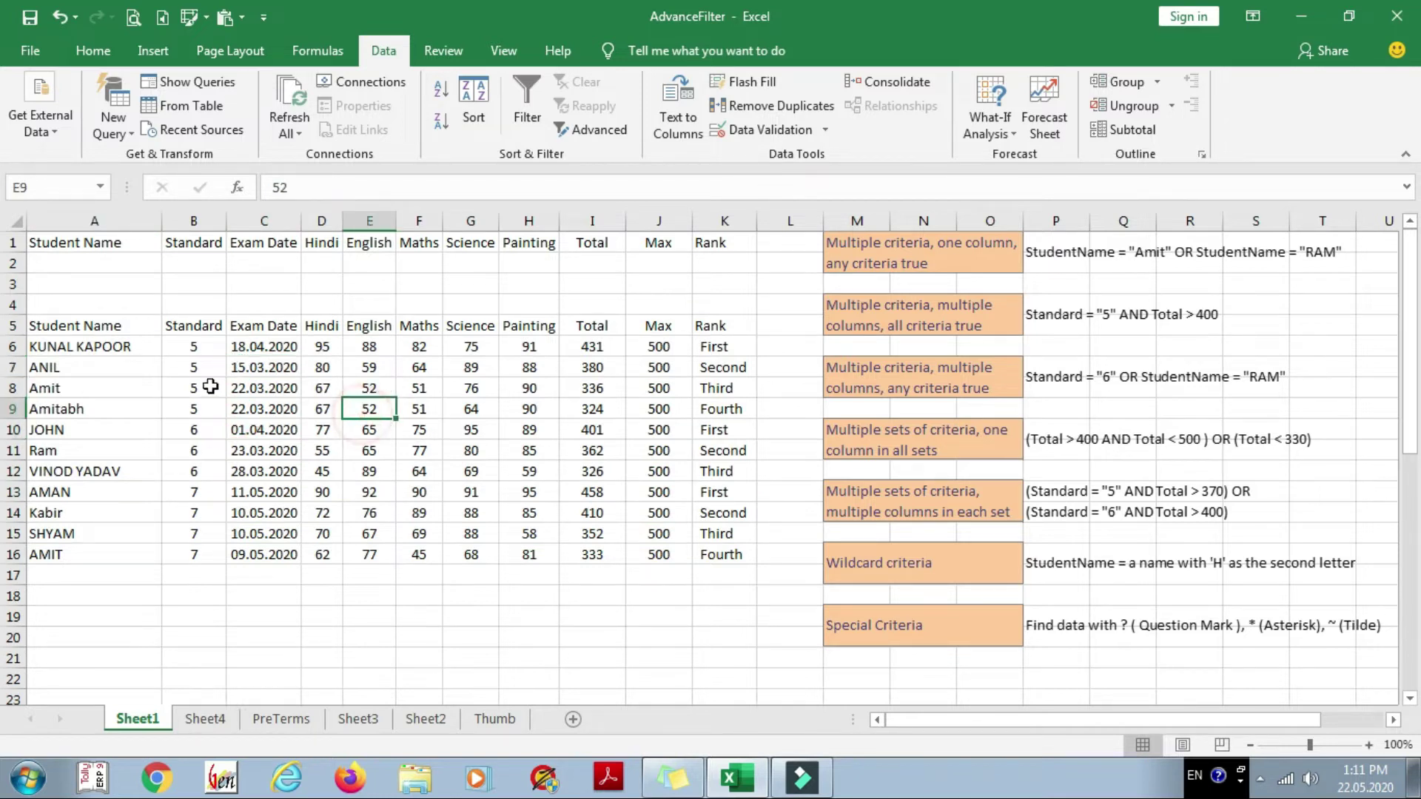
left_click(211, 387)
- Advanced Filter in place with list range $A$5:$K$16 and criteria range $A$1:$K$2
left_click(592, 130)
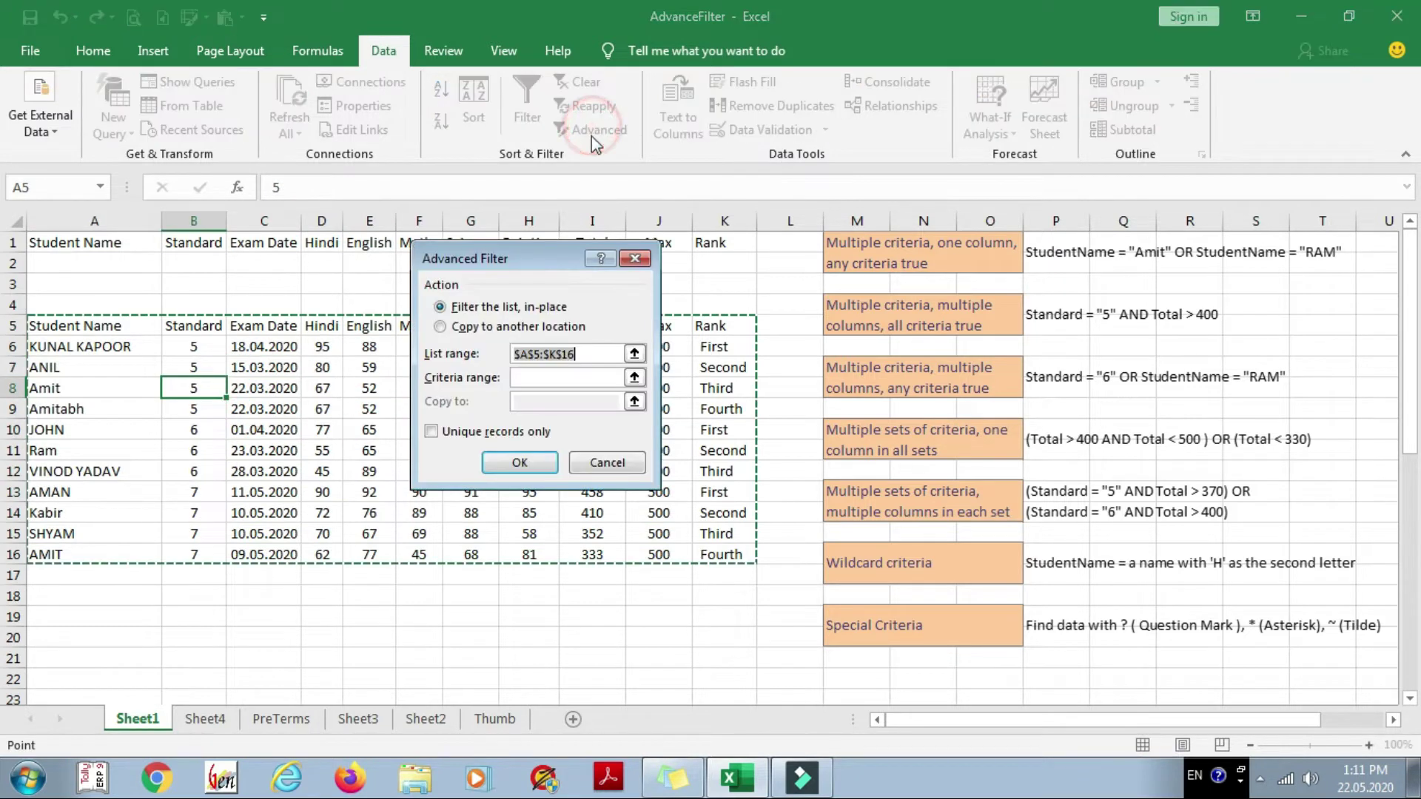
left_click_drag(548, 258, 786, 127)
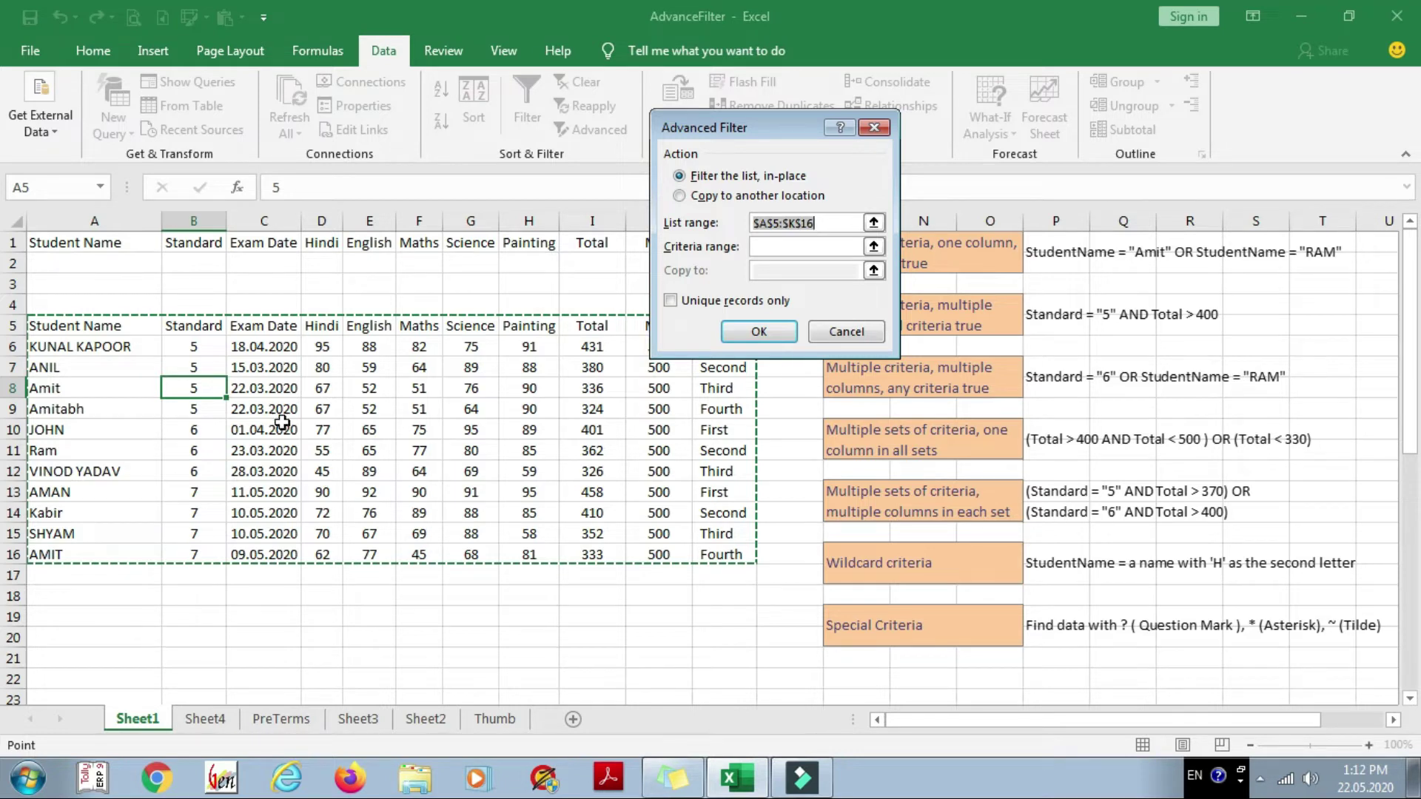
left_click_drag(111, 325, 702, 550)
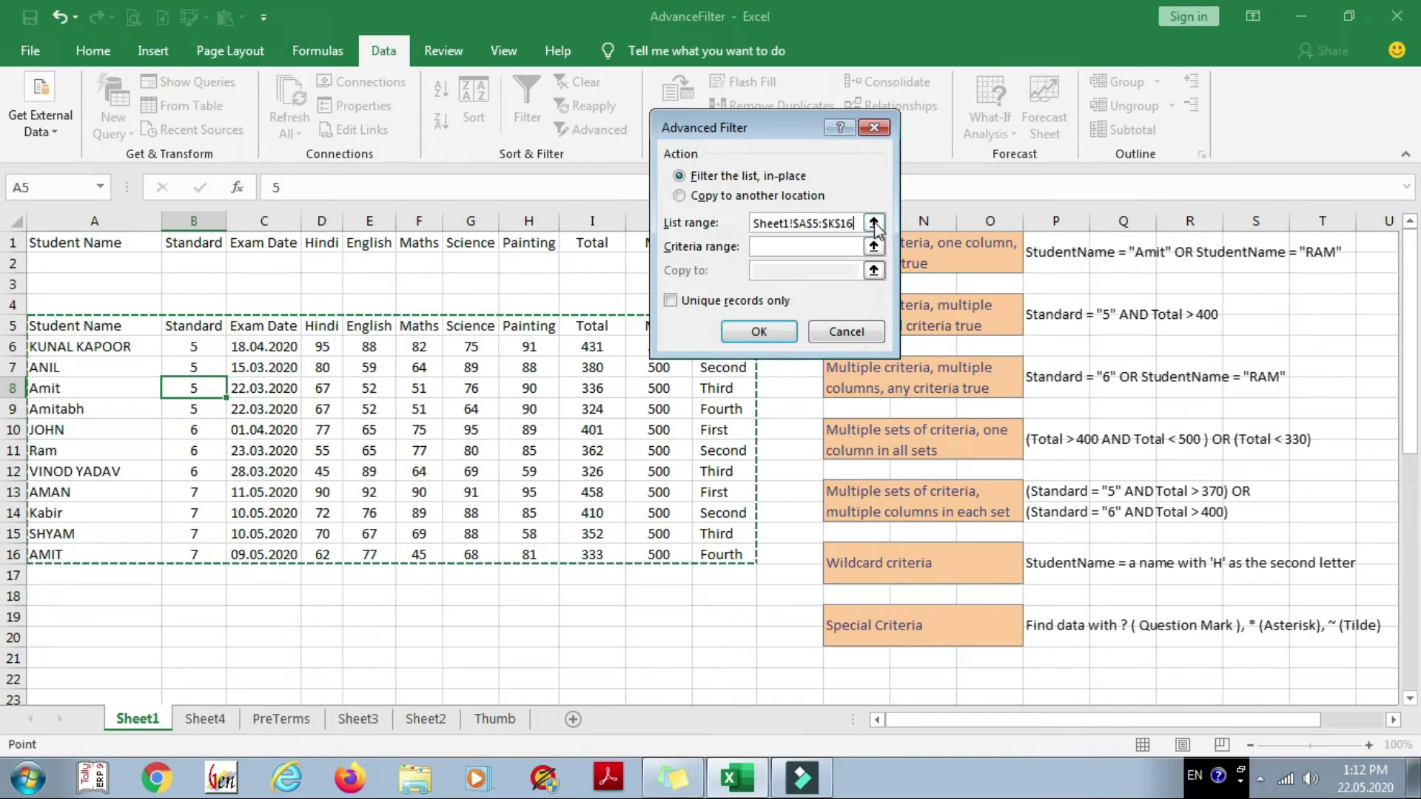
left_click(874, 223)
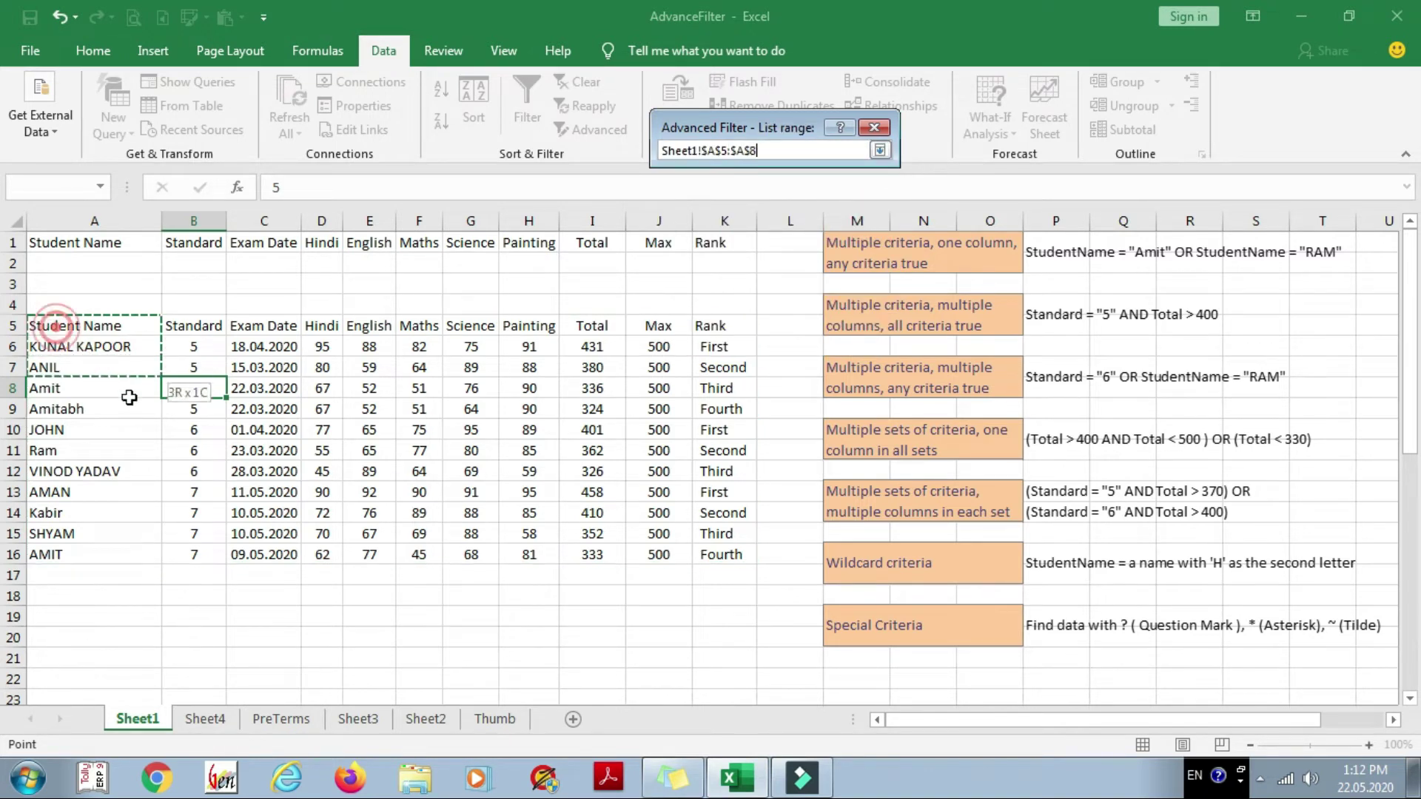
left_click_drag(60, 329, 733, 555)
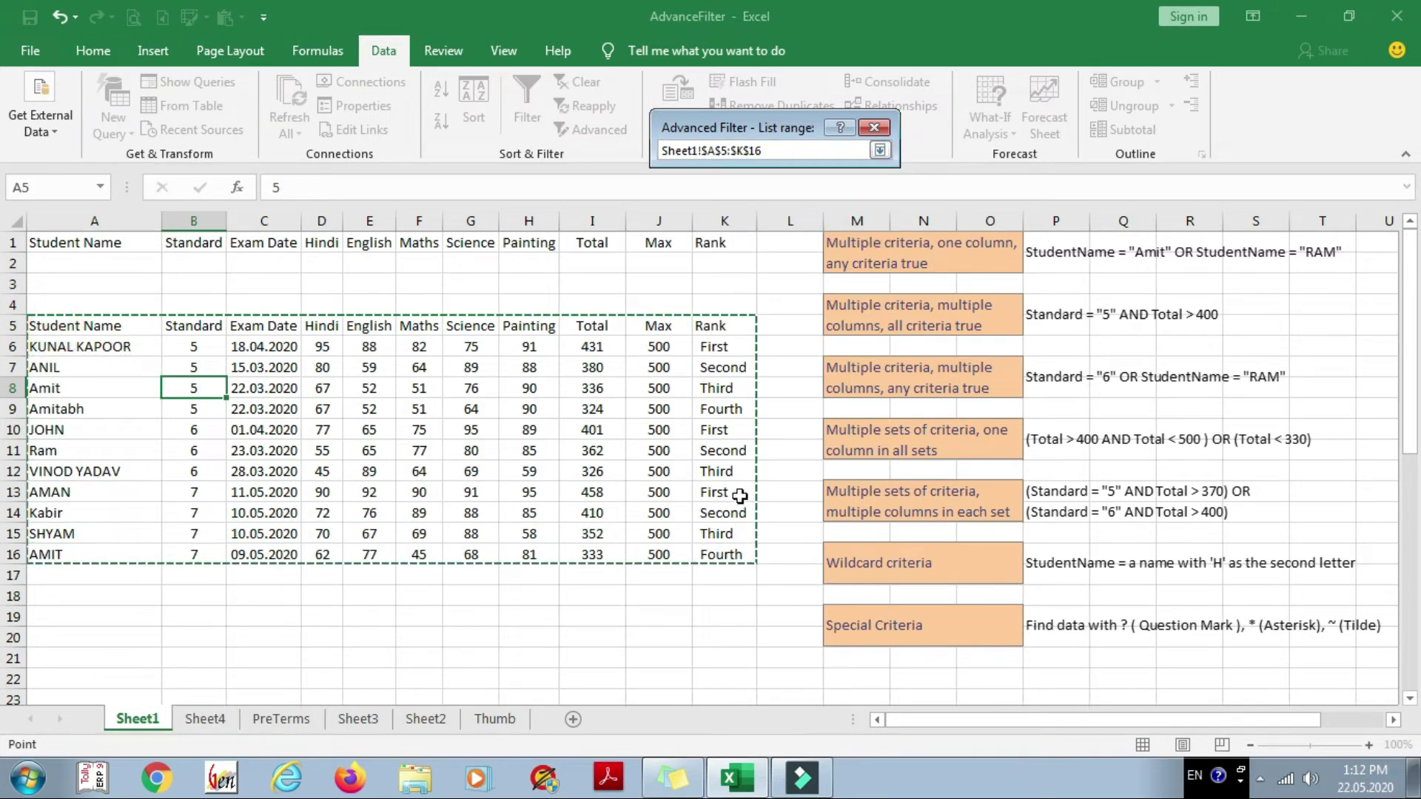
left_click(879, 150)
left_click(788, 248)
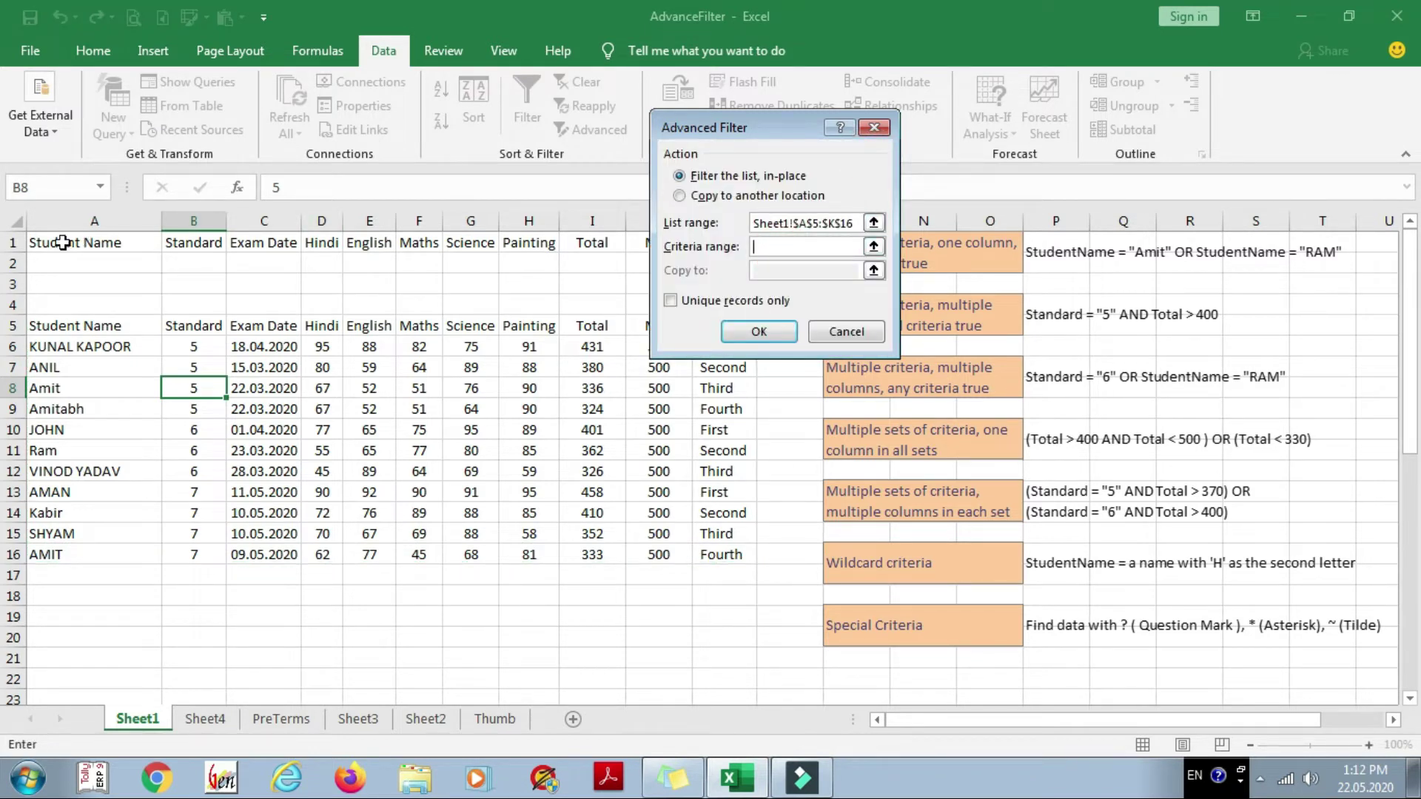
left_click_drag(63, 243, 713, 262)
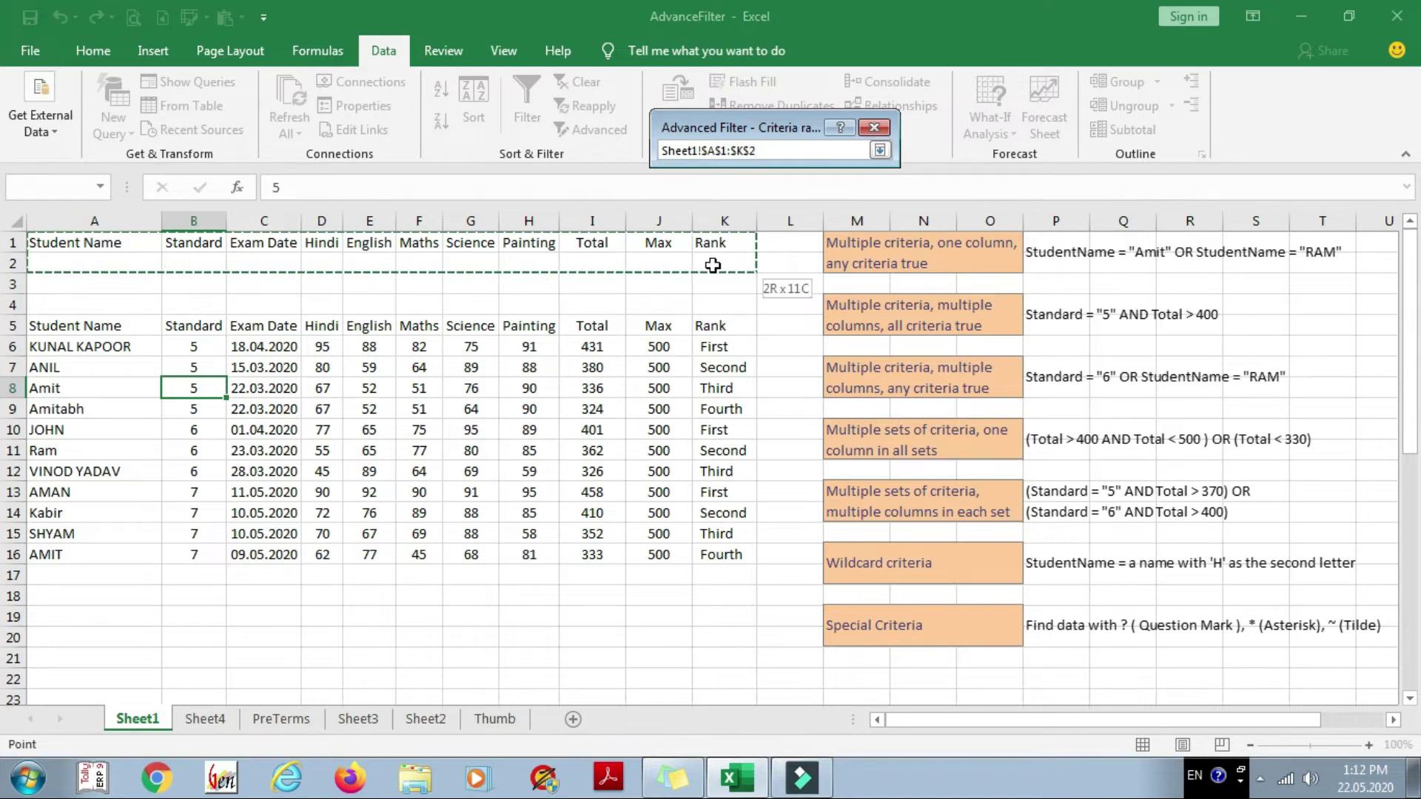
left_click_drag(712, 265, 706, 271)
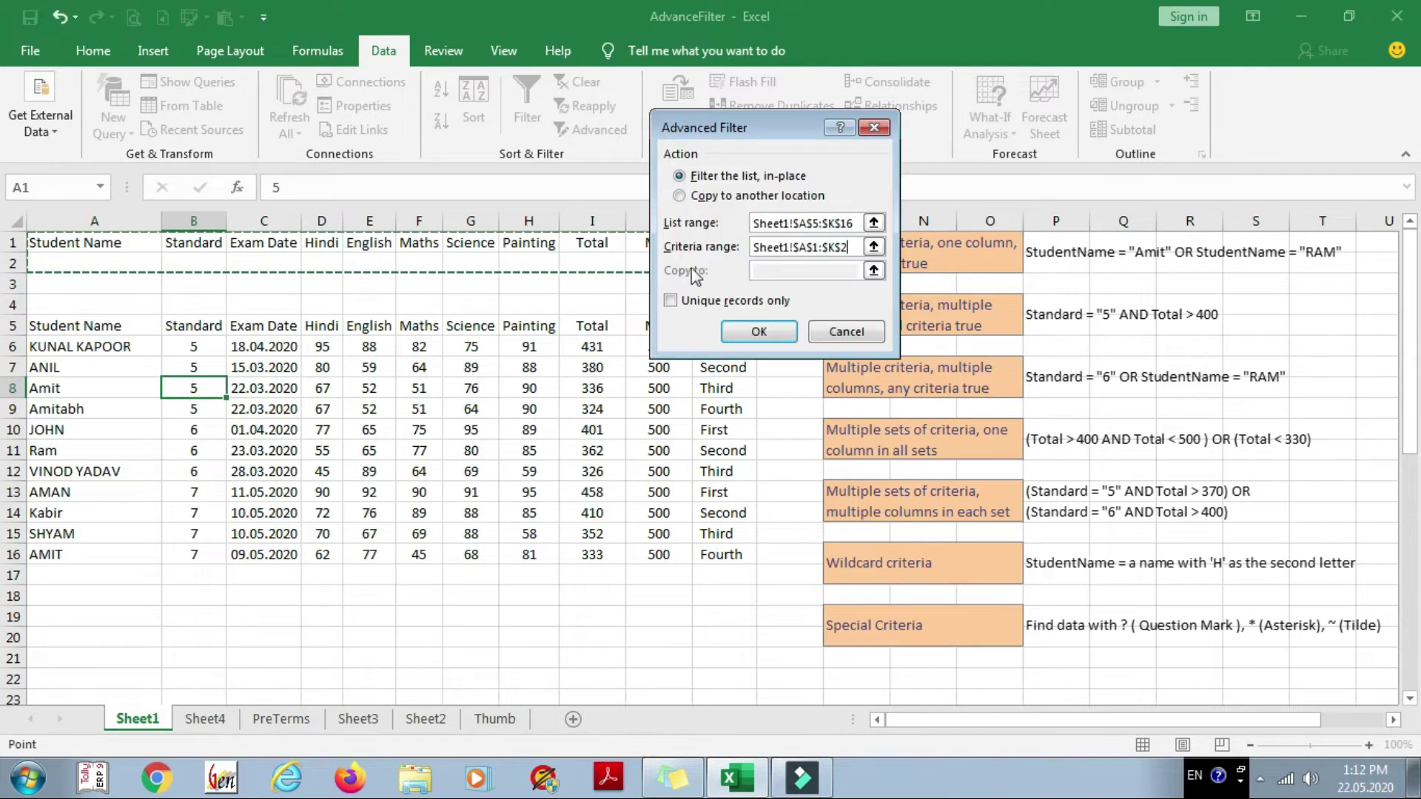
left_click(750, 333)
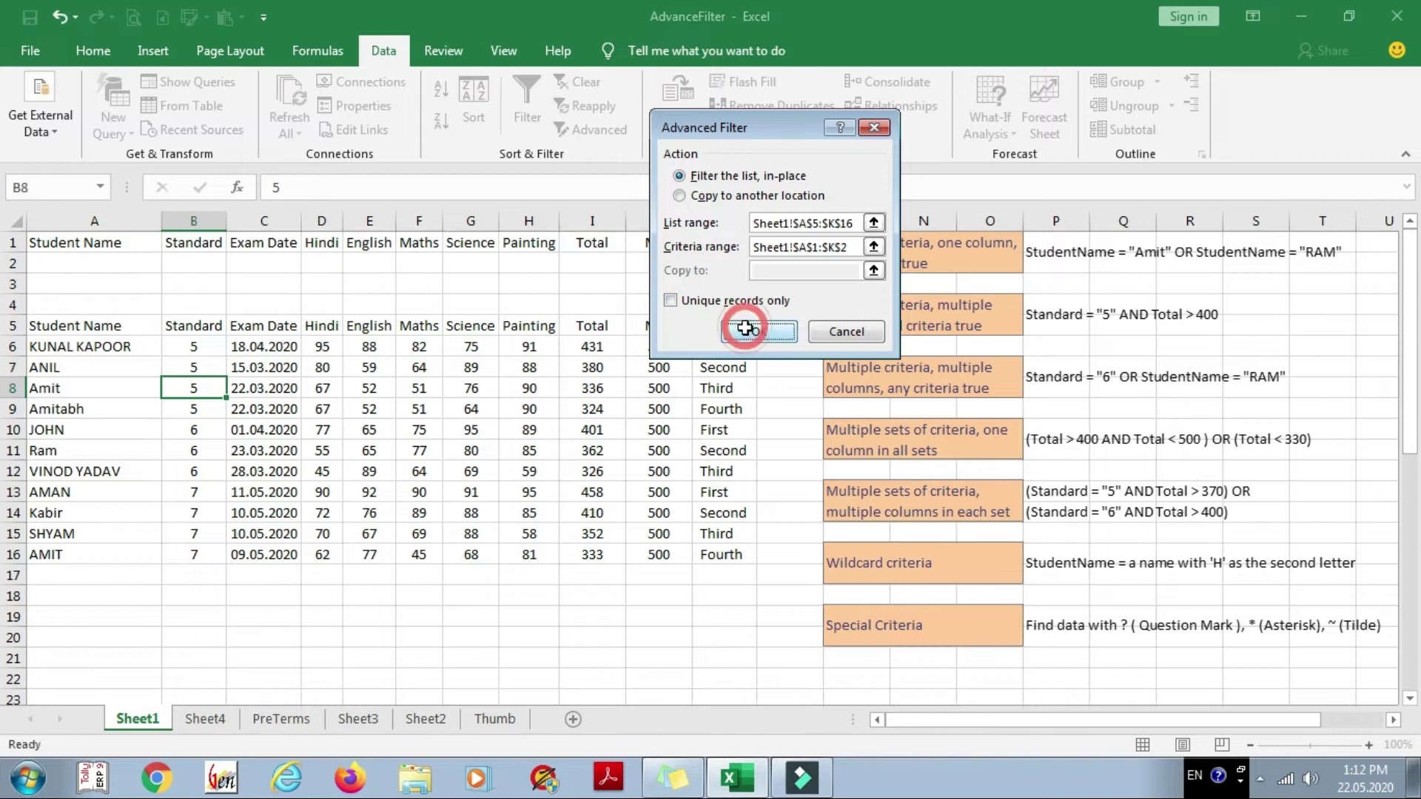
- Nudge the criteria notes picture left toward column L and review names A5:A15
left_click(95, 263)
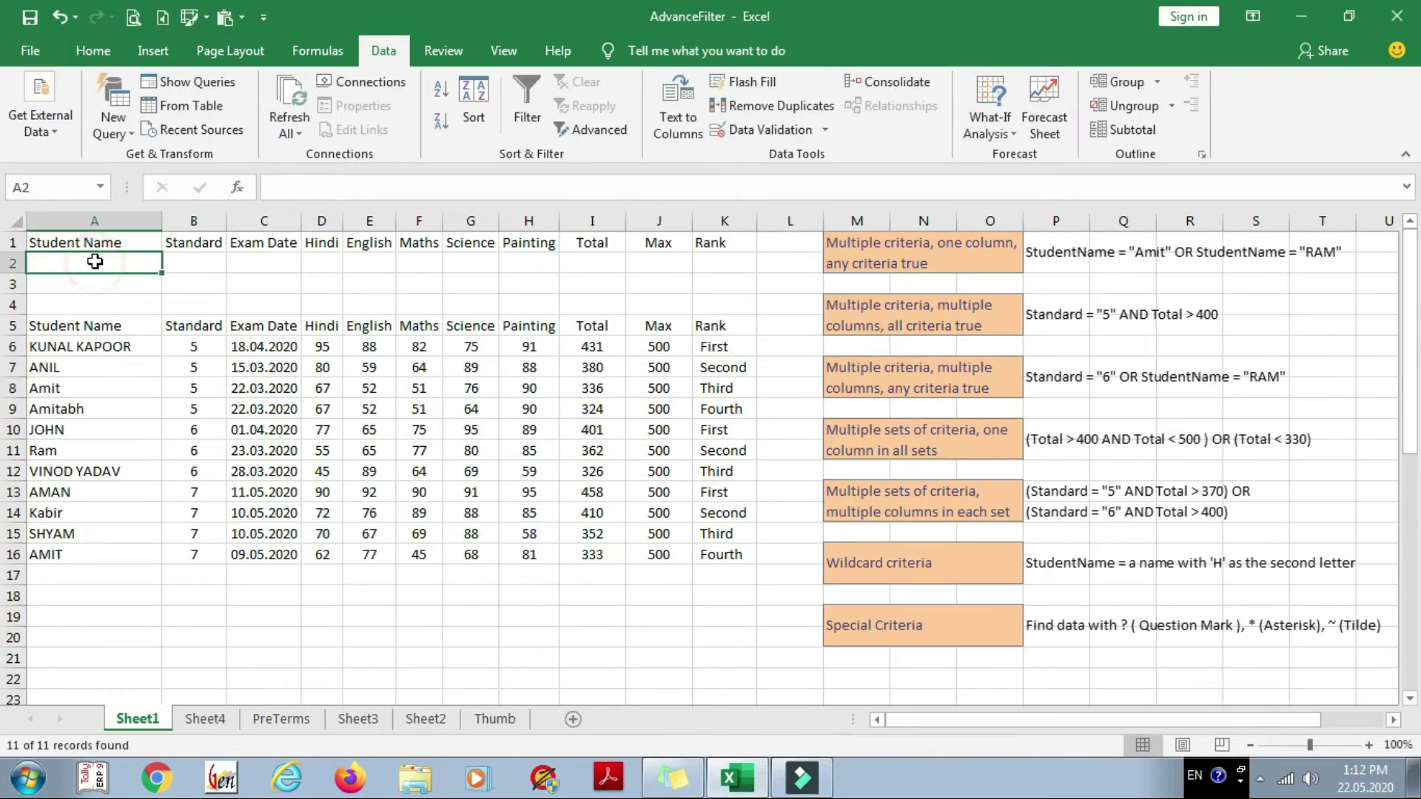
left_click_drag(913, 251, 886, 265)
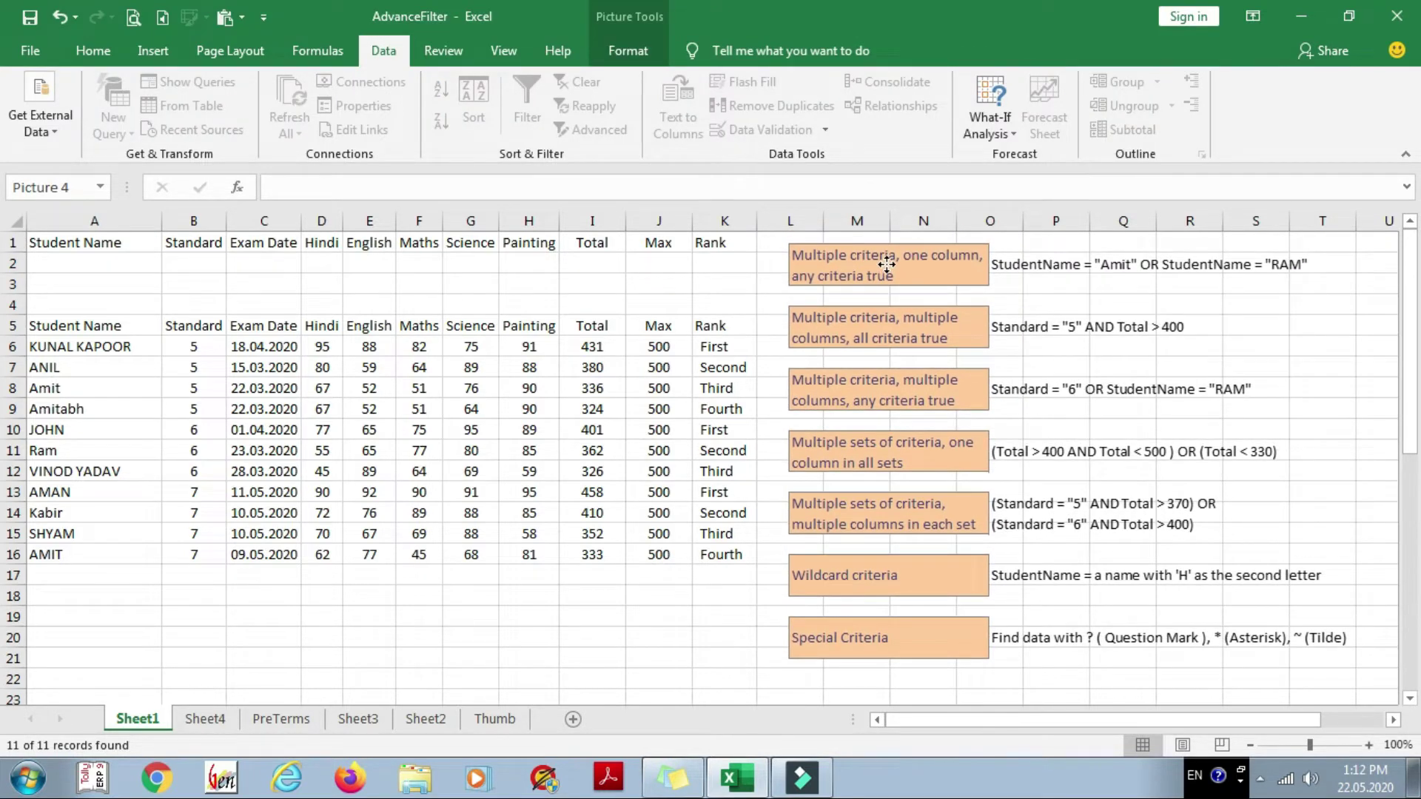
key("Escape")
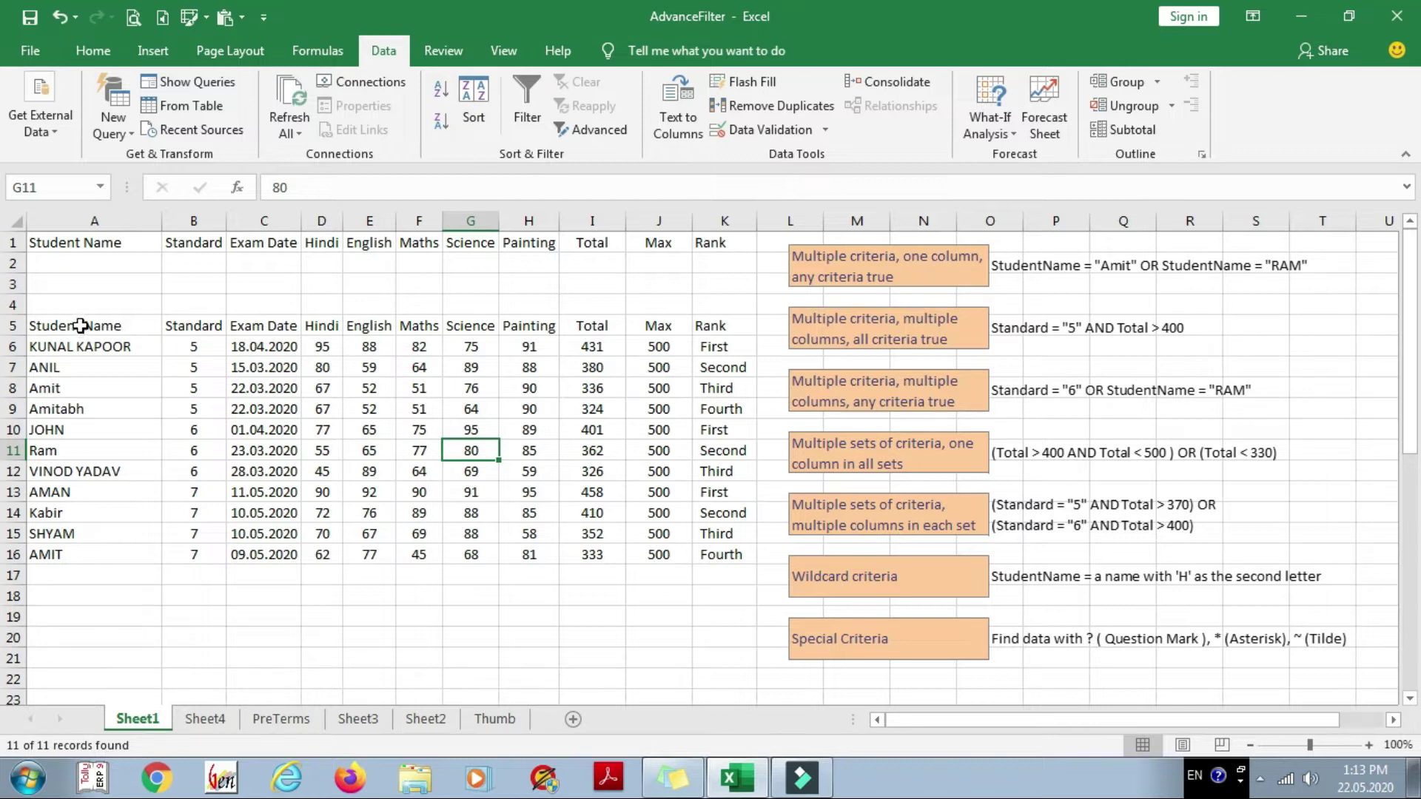
left_click_drag(80, 326, 74, 533)
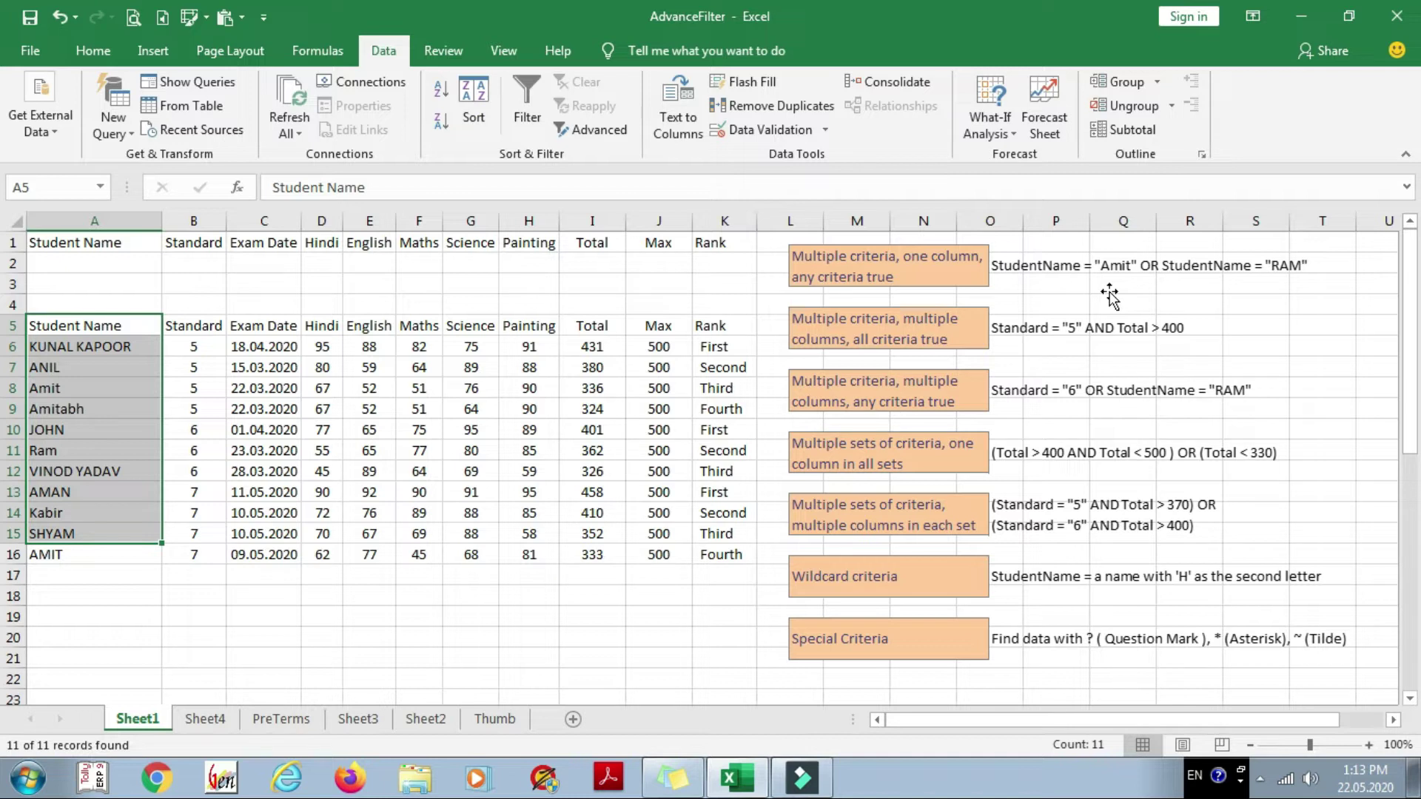
key("Down")
- Enter the criterion =Amit in cell A2 under Student Name
left_click(86, 264)
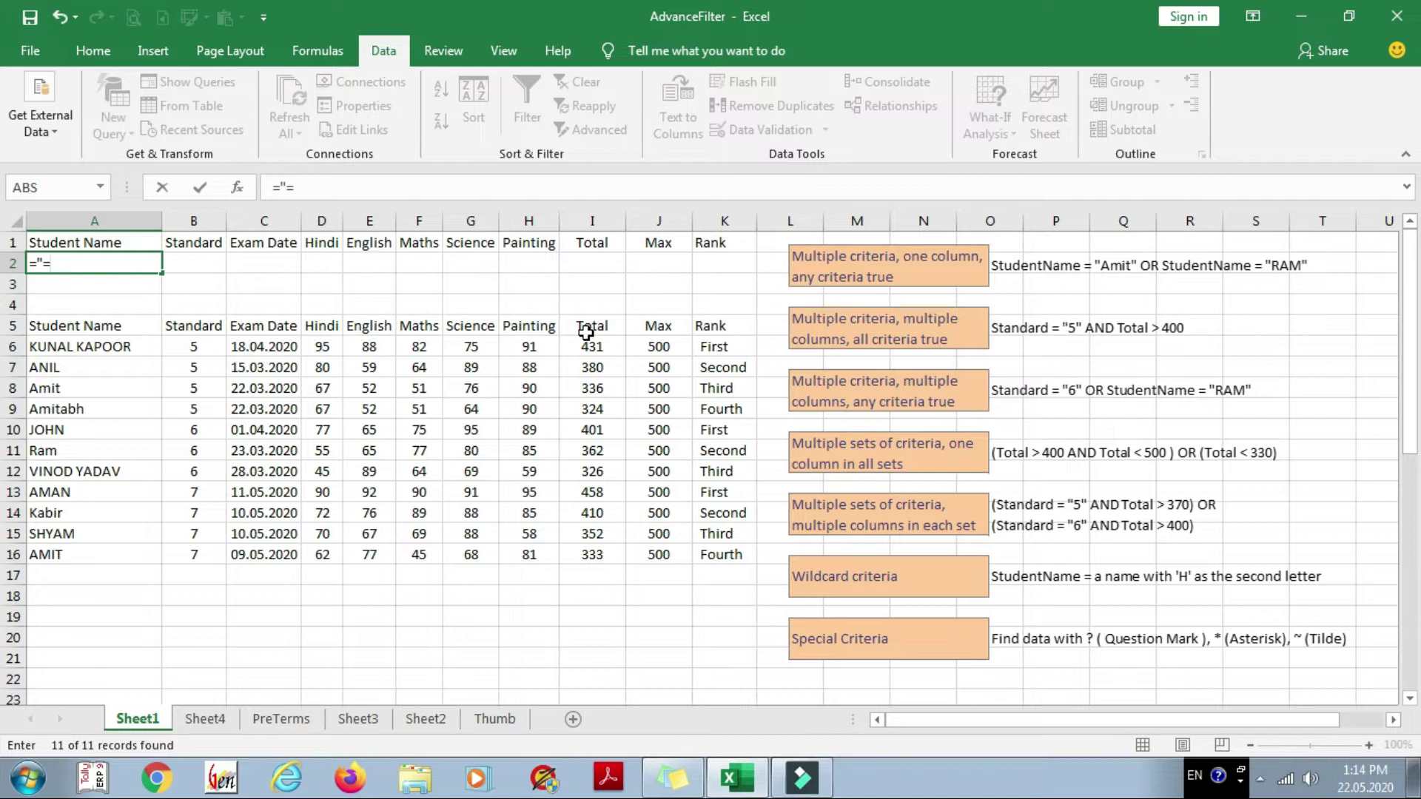
type("mio")
key("Return")
key("Up")
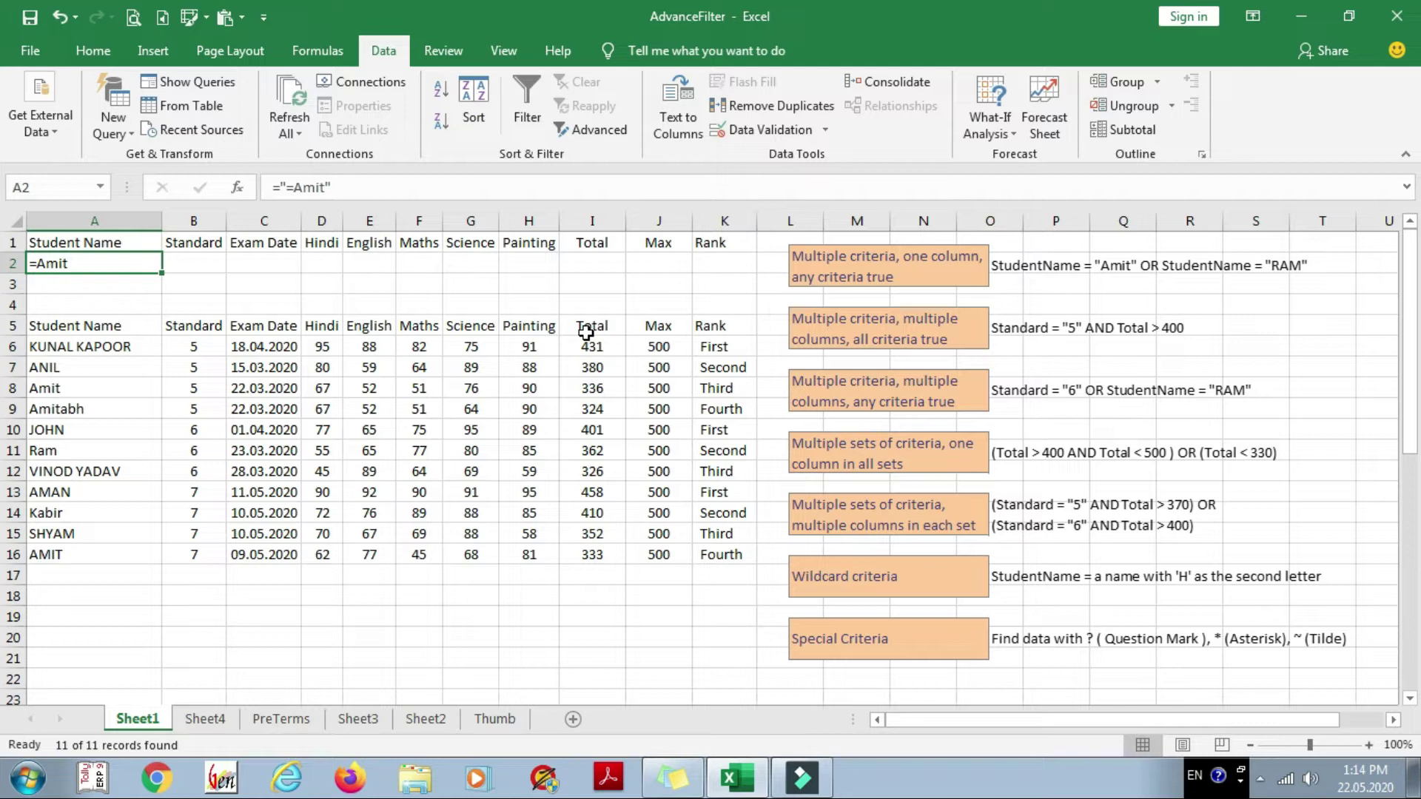
- Enter =Ram in A3 and select a cell inside the marks table
key("Down")
type("=Ra")
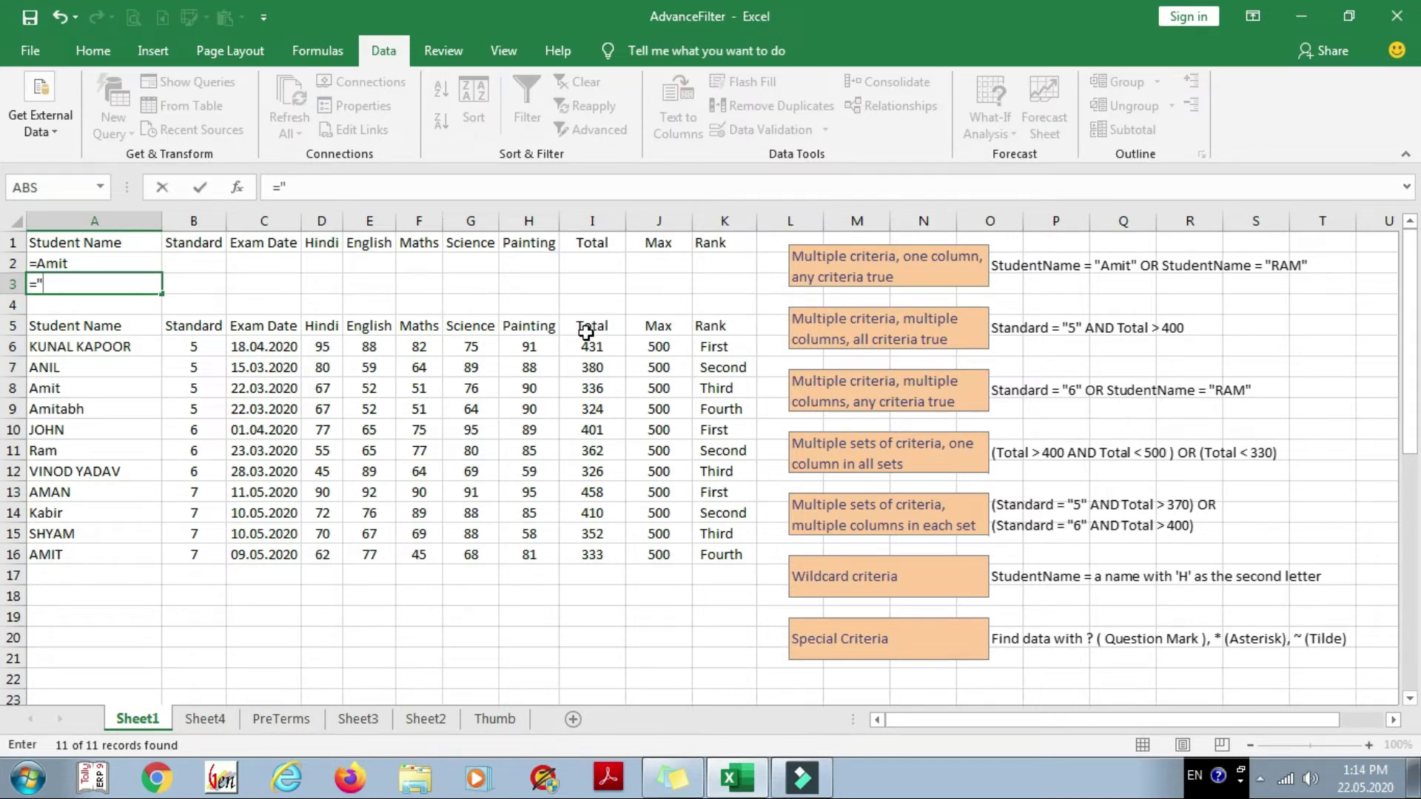
type("m")
key("Return")
key("Up")
key("Up")
key("Down")
key("Down")
key("Up")
key("Up")
key("Down")
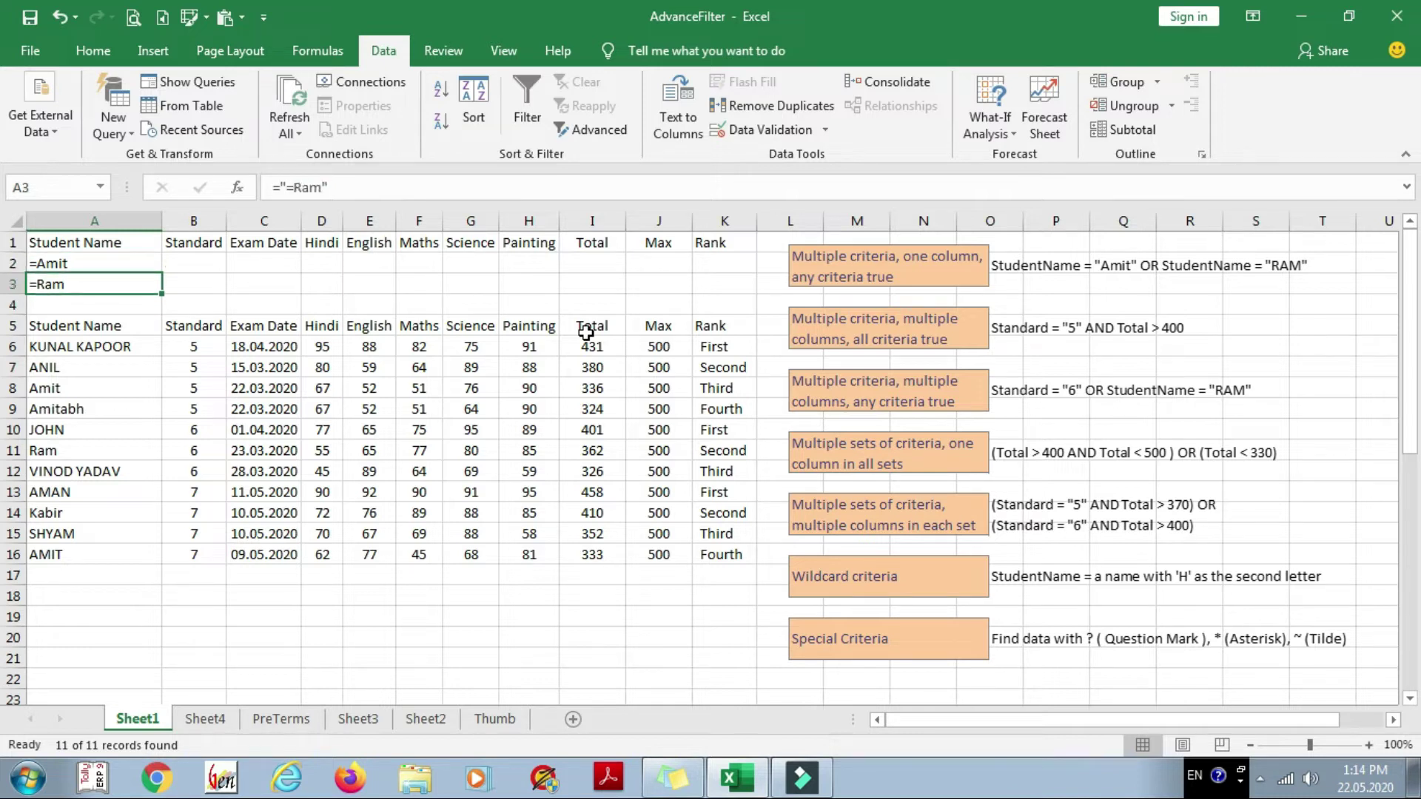
key("Up")
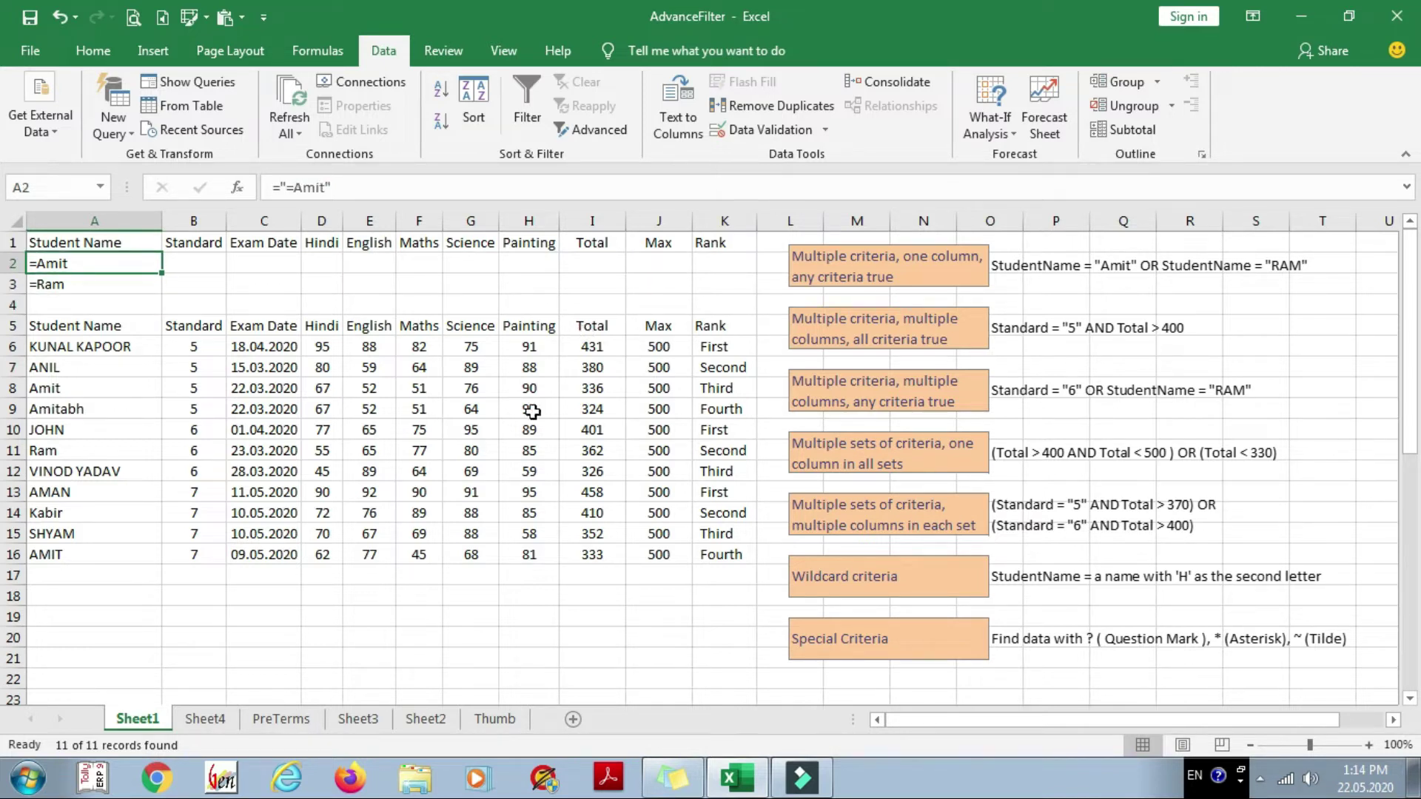
left_click(82, 326)
left_click(600, 130)
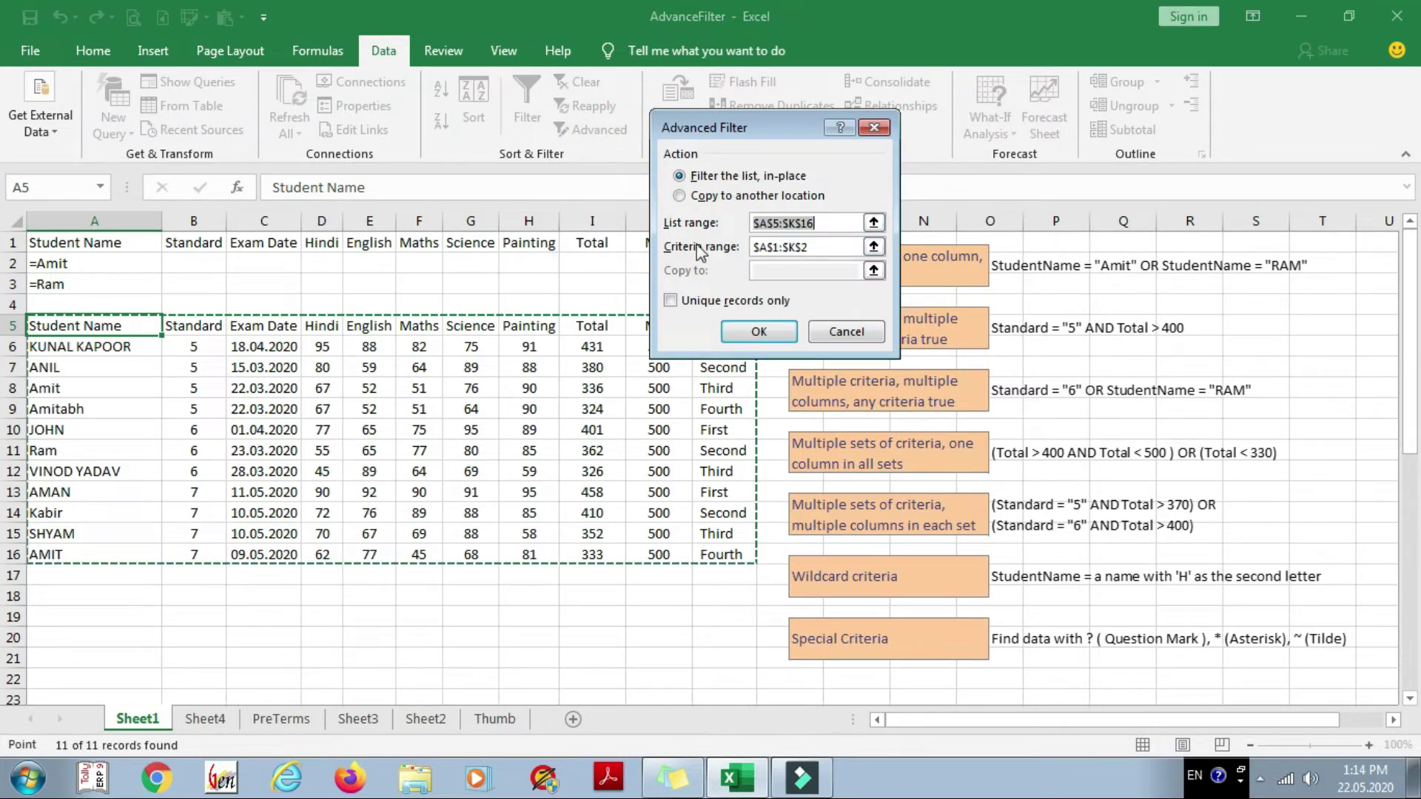
- Filter in place with criteria range A1:A3, leaving the Amit, Ram and AMIT rows
left_click(820, 246)
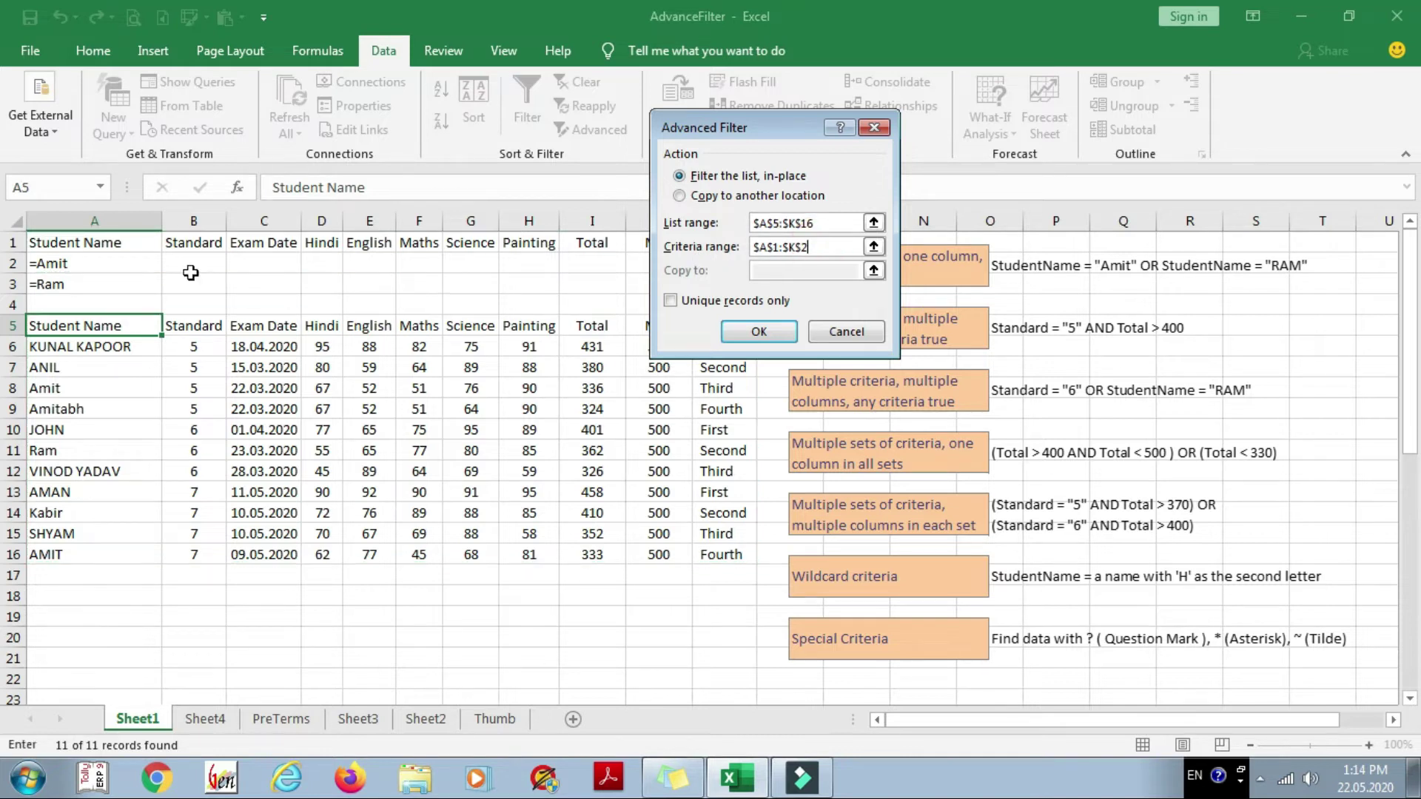
left_click_drag(819, 245, 749, 247)
left_click_drag(132, 246, 100, 284)
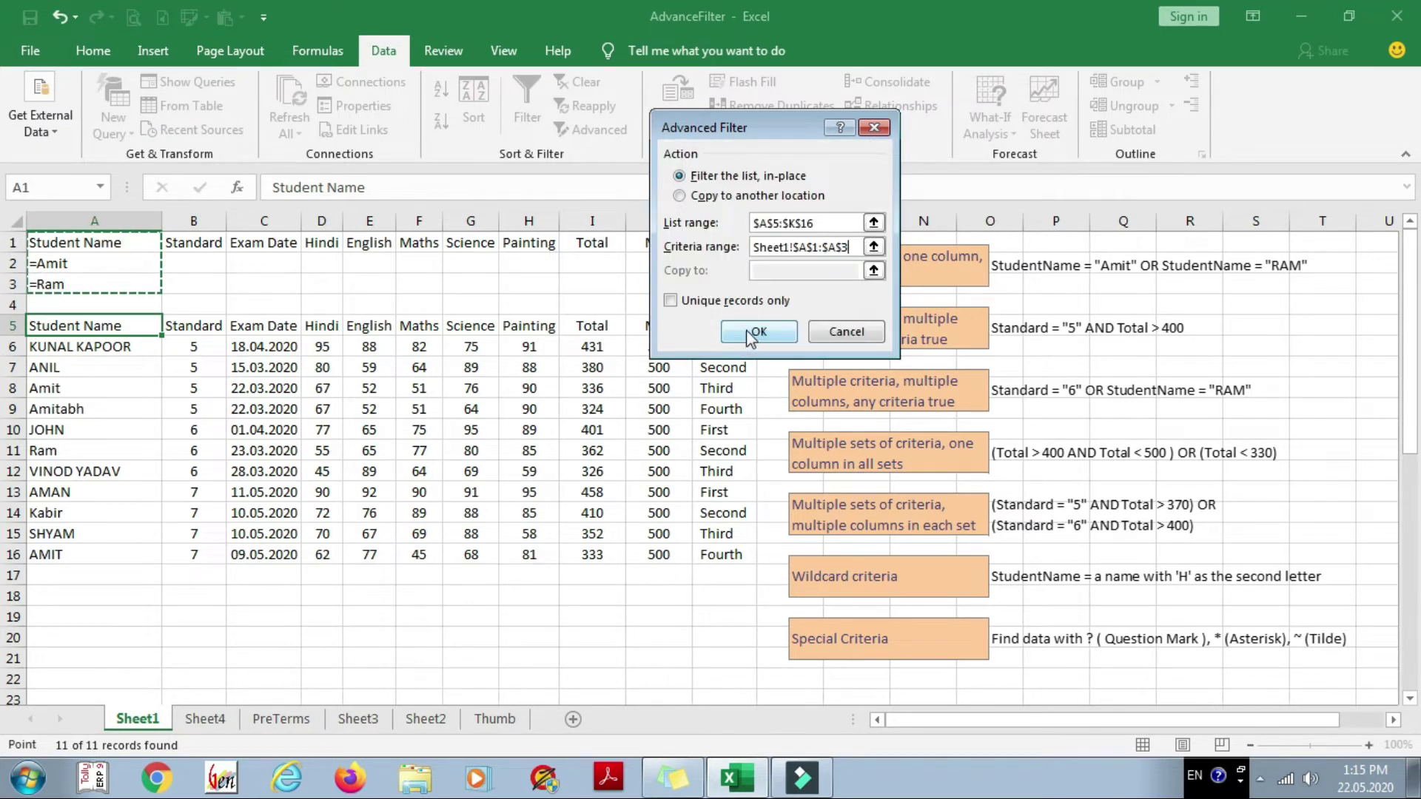
left_click(755, 334)
left_click(87, 349)
left_click(87, 369)
left_click(89, 386)
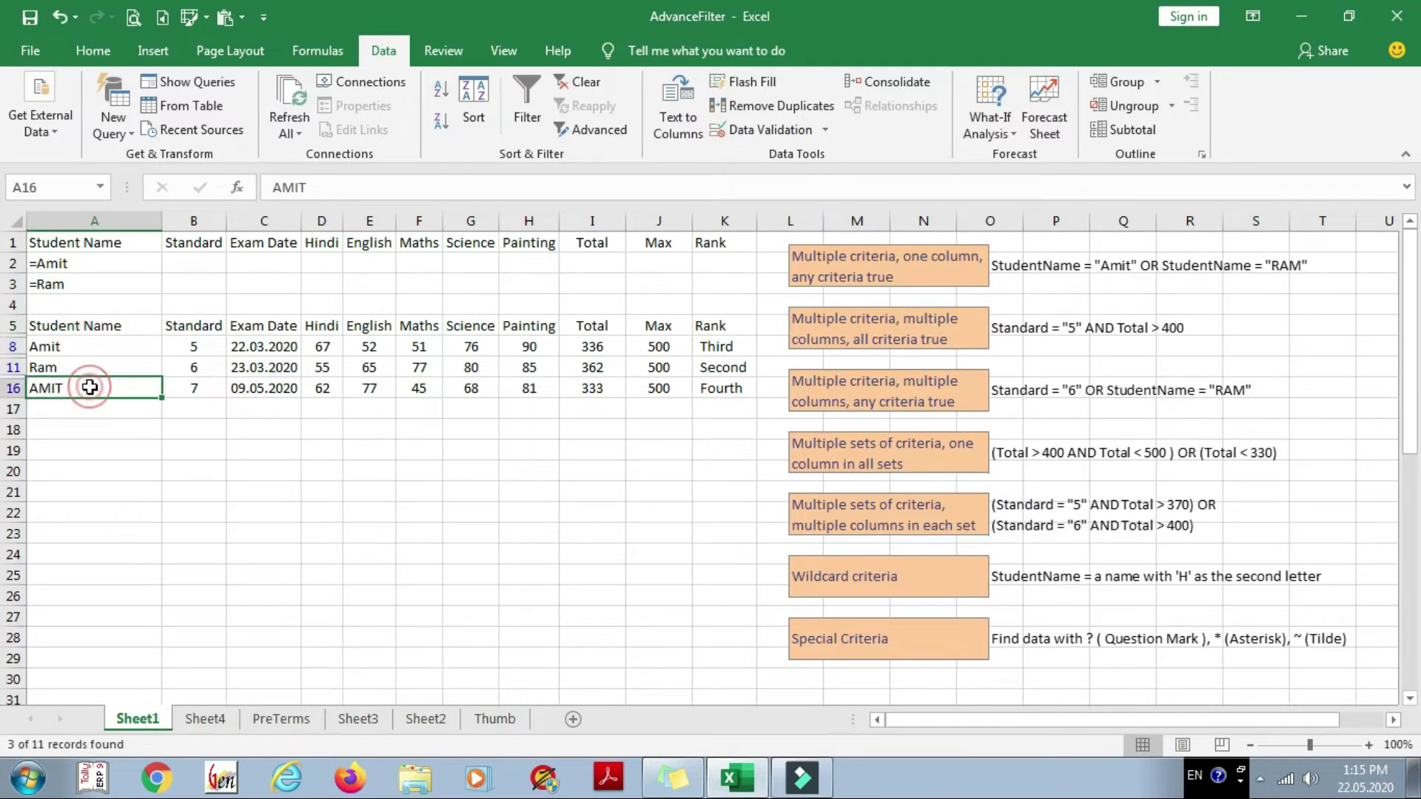
left_click(103, 264)
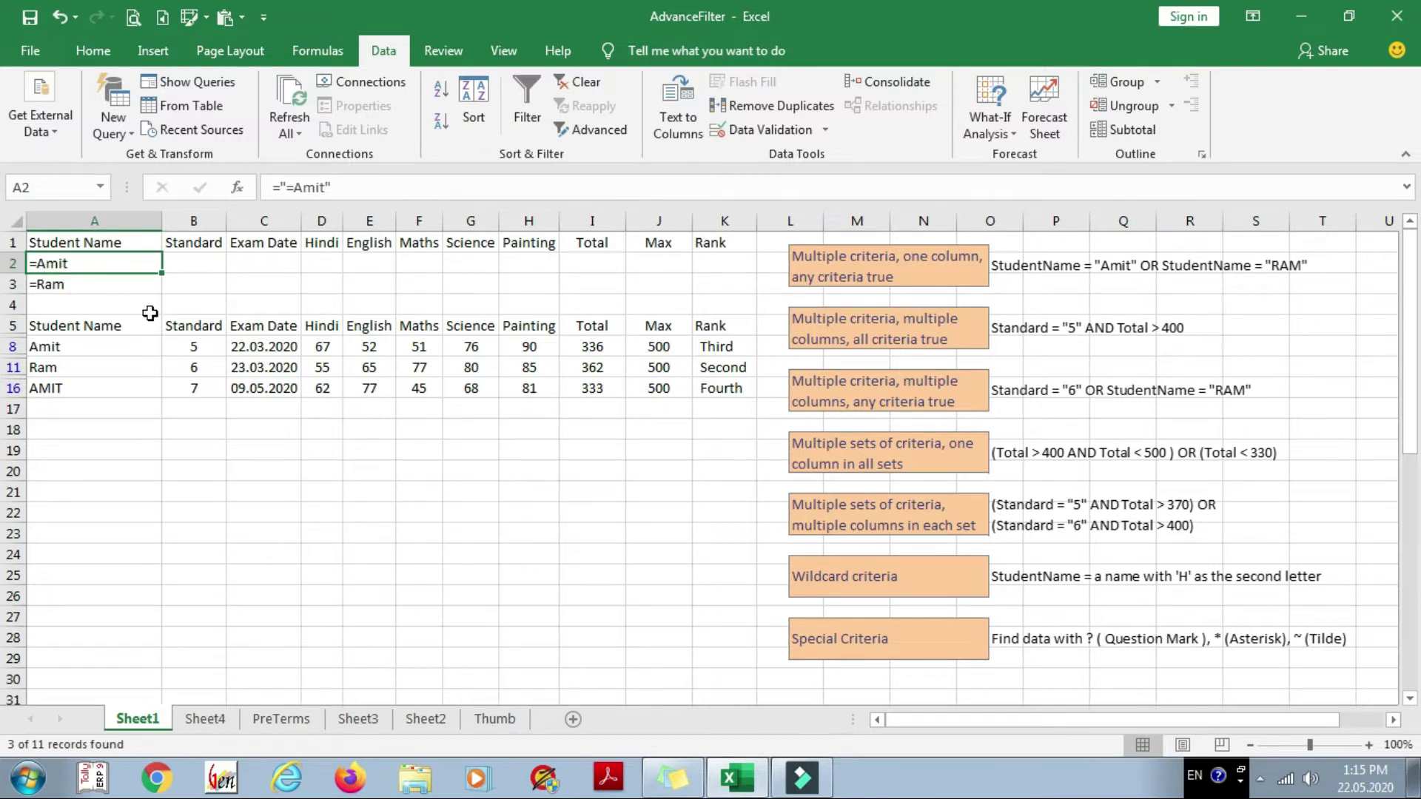
- Clear the filter, enter amit in A2 and delete the Ram criterion from A3
left_click(586, 83)
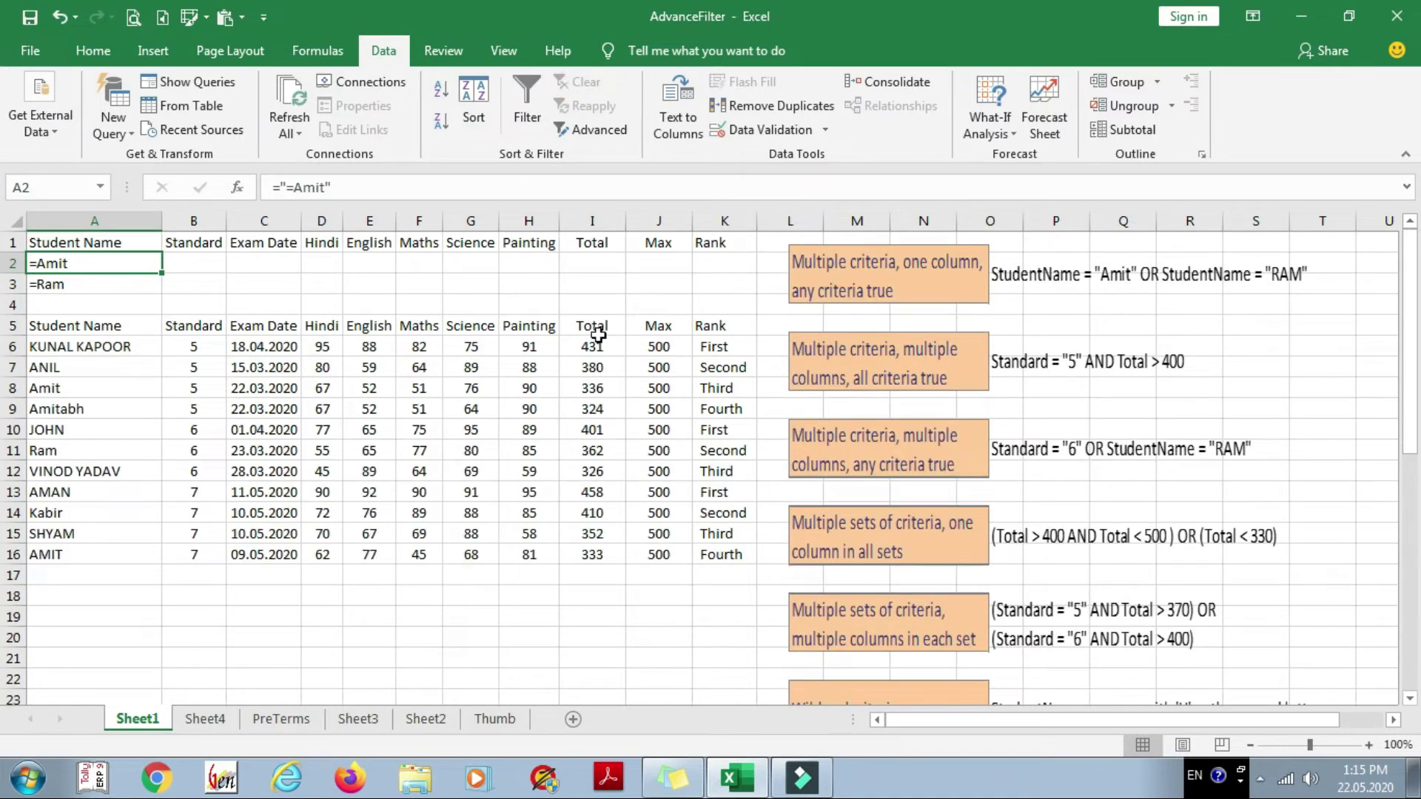
type("amit")
key("Return")
key("Delete")
left_click(105, 262)
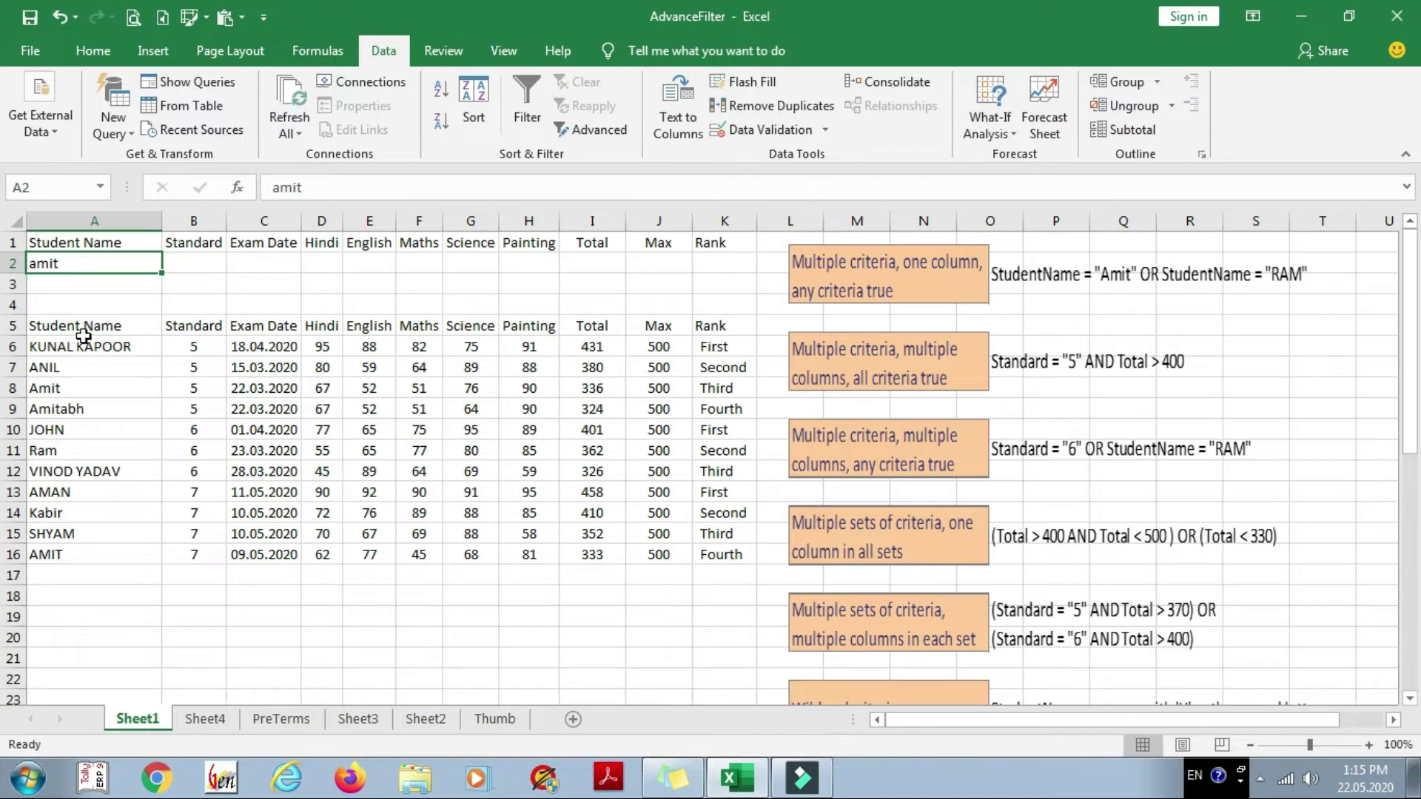
- Filter in place with criteria range A1:A2, showing Amit, Amitabh and AMIT
left_click_drag(96, 330, 716, 562)
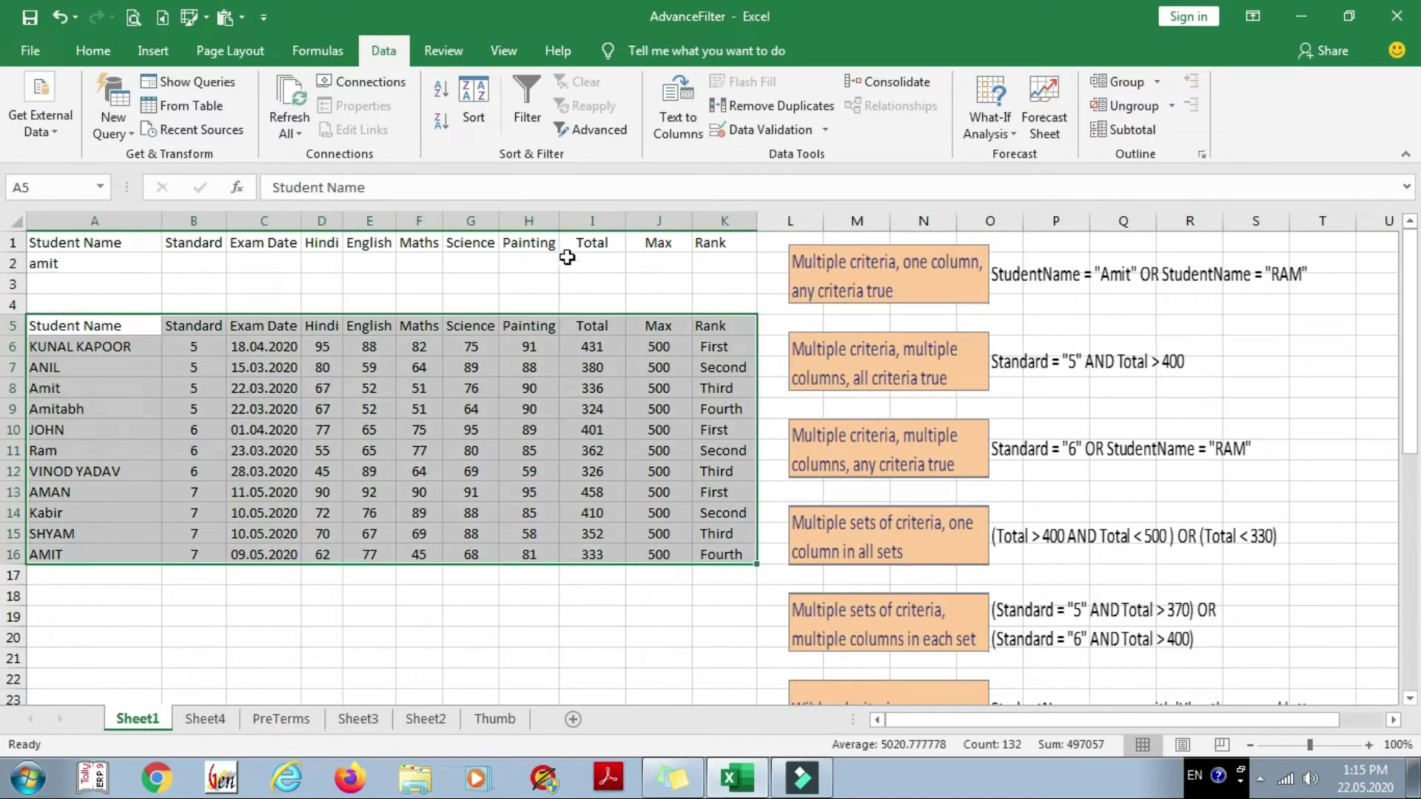
left_click(236, 346)
left_click(616, 137)
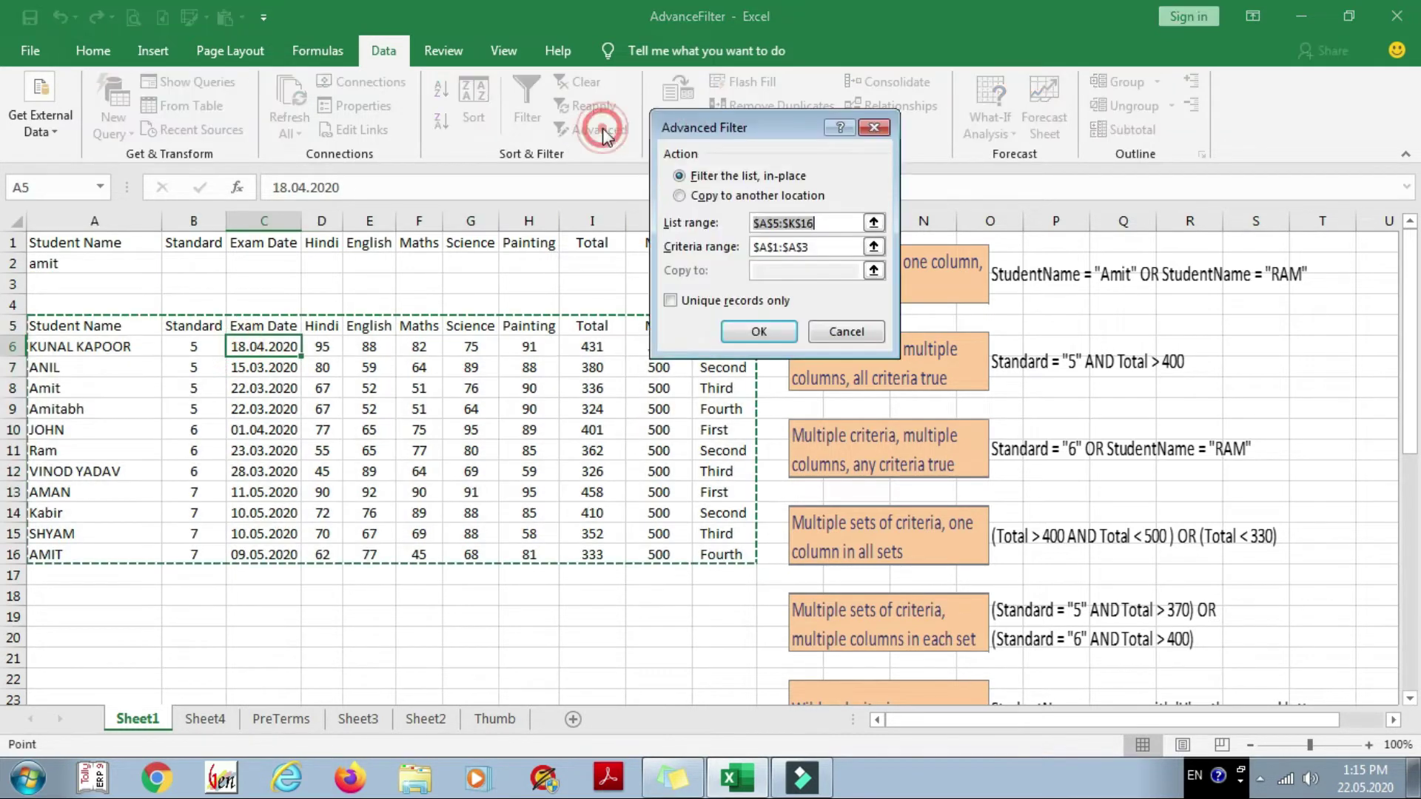
left_click(814, 246)
left_click_drag(71, 244, 74, 269)
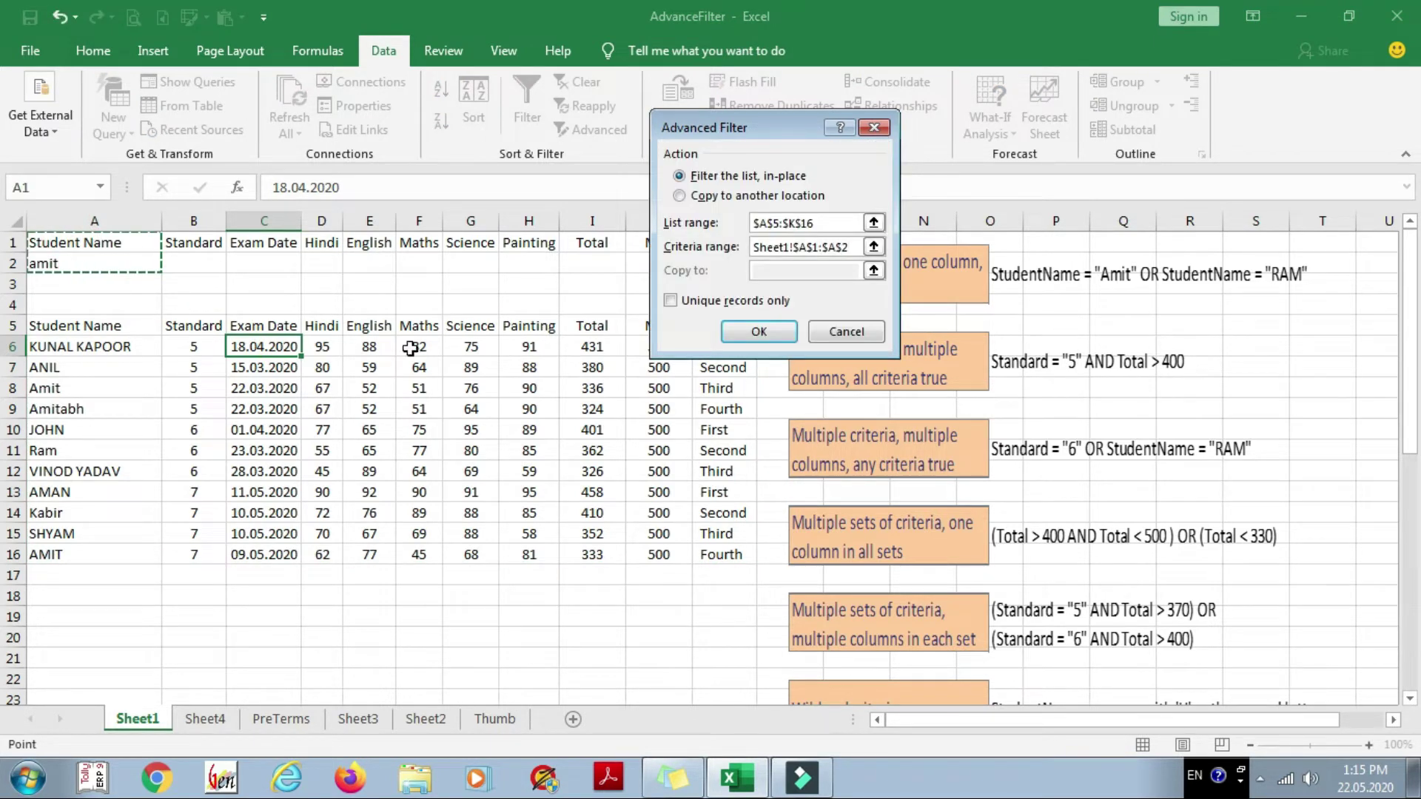
left_click(758, 330)
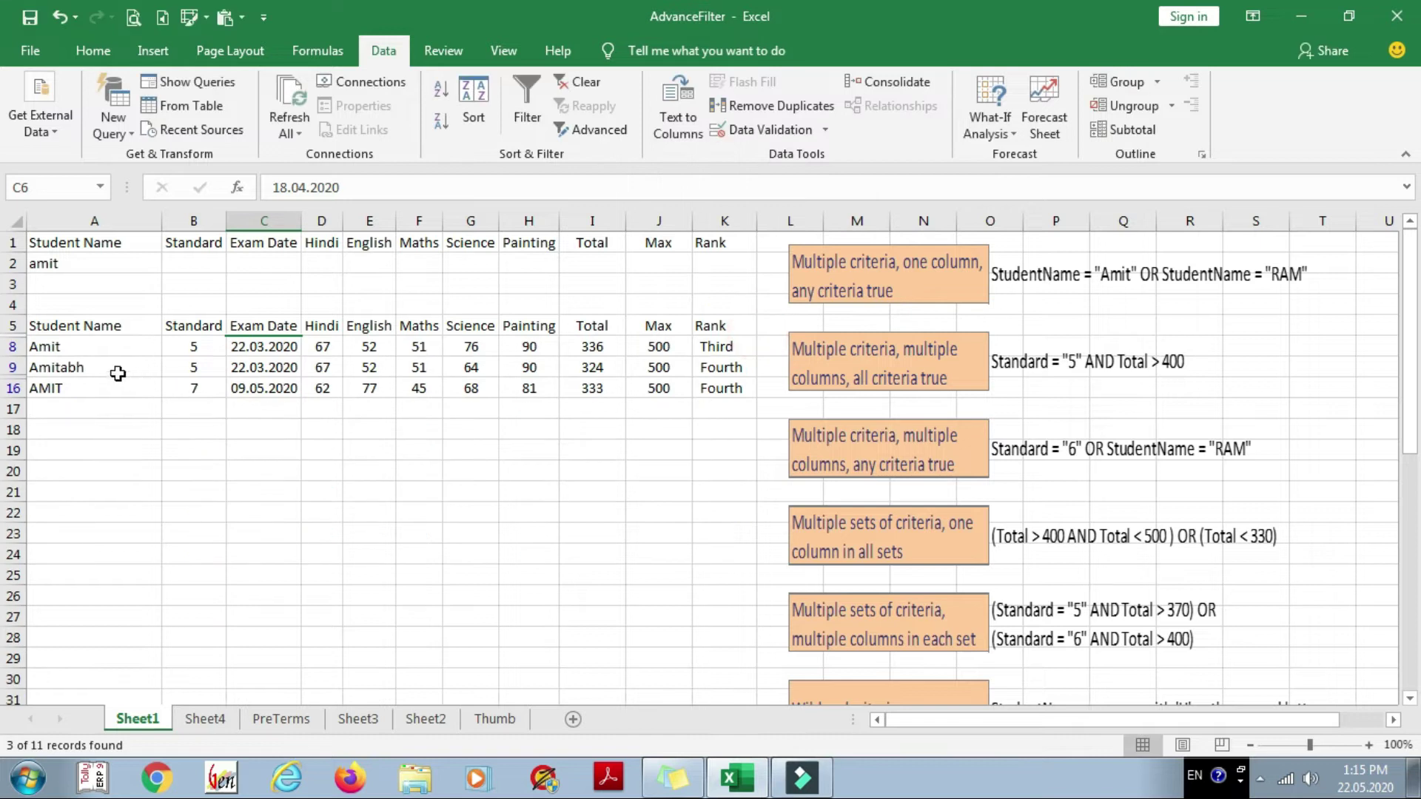
left_click(90, 349)
left_click(96, 367)
left_click(103, 389)
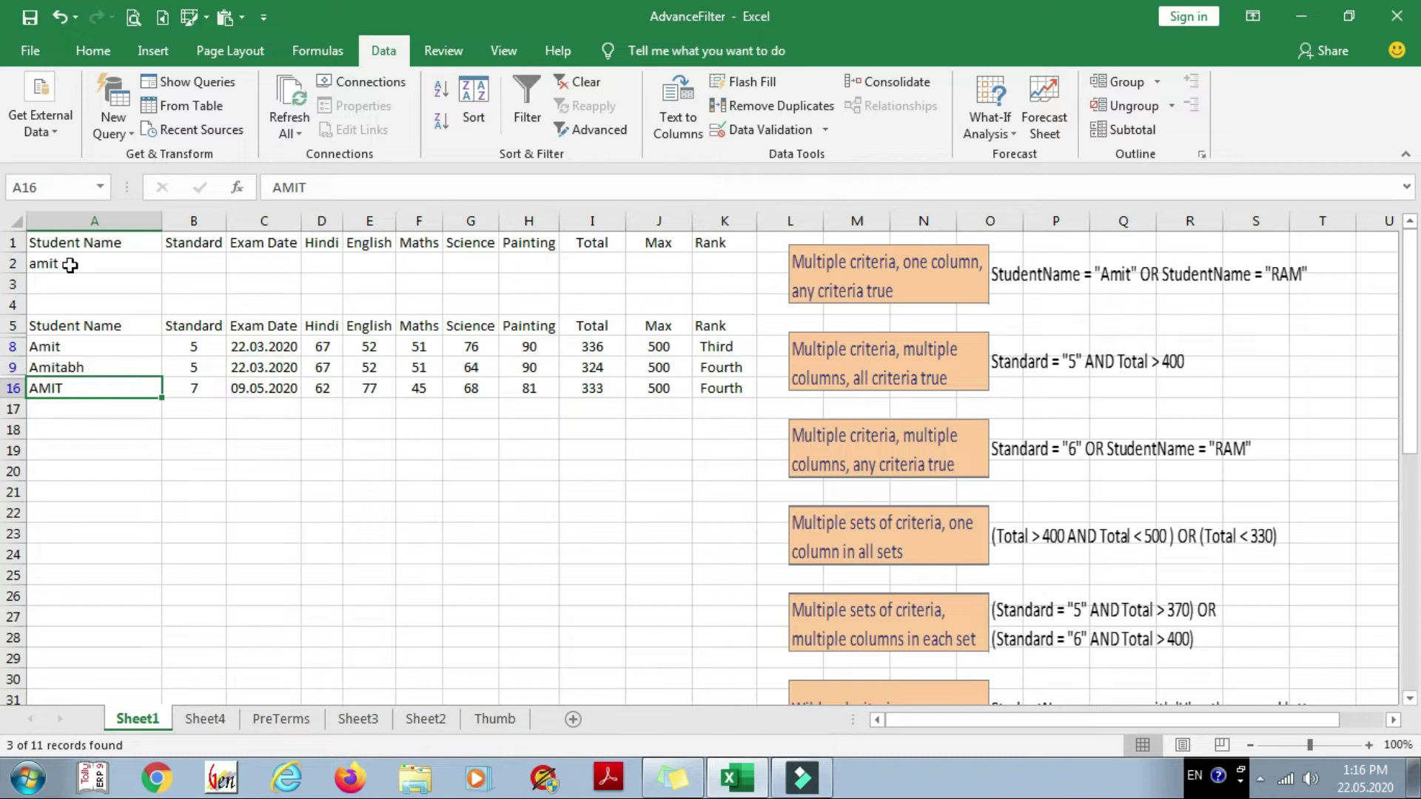
left_click(70, 265)
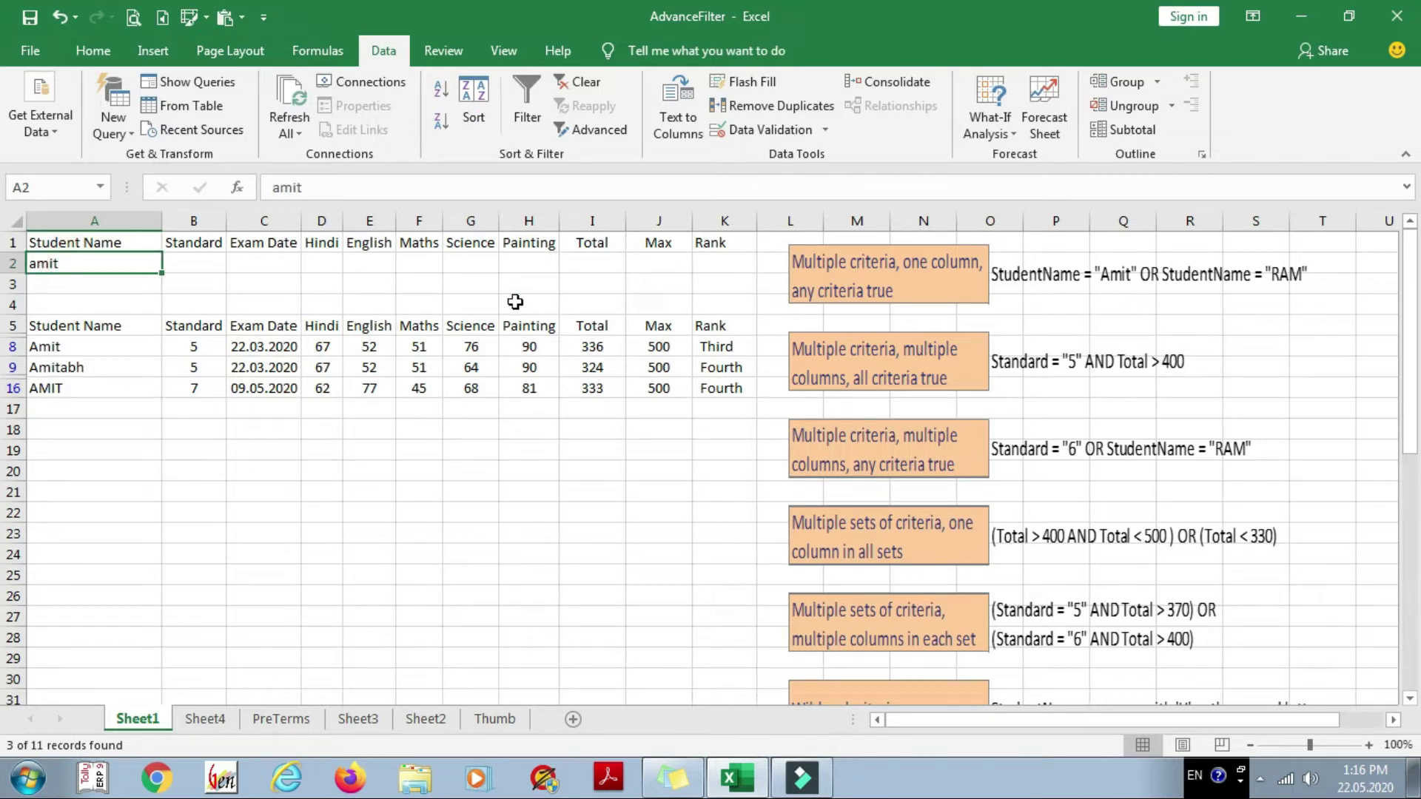
- Enter 'a' as the Student Name criterion and run Advanced Filter for names starting with a
type("a")
key("ctrl+Return")
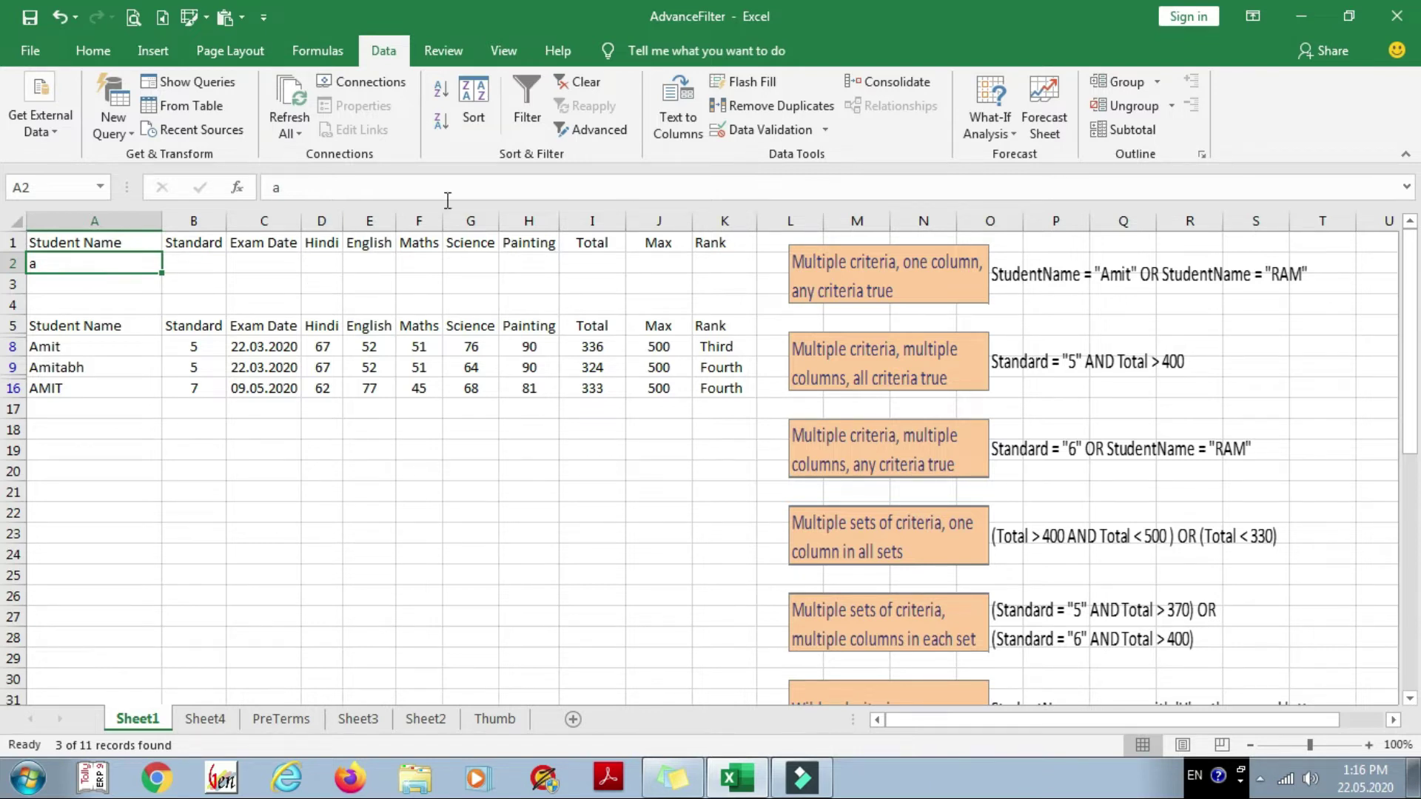
left_click(606, 134)
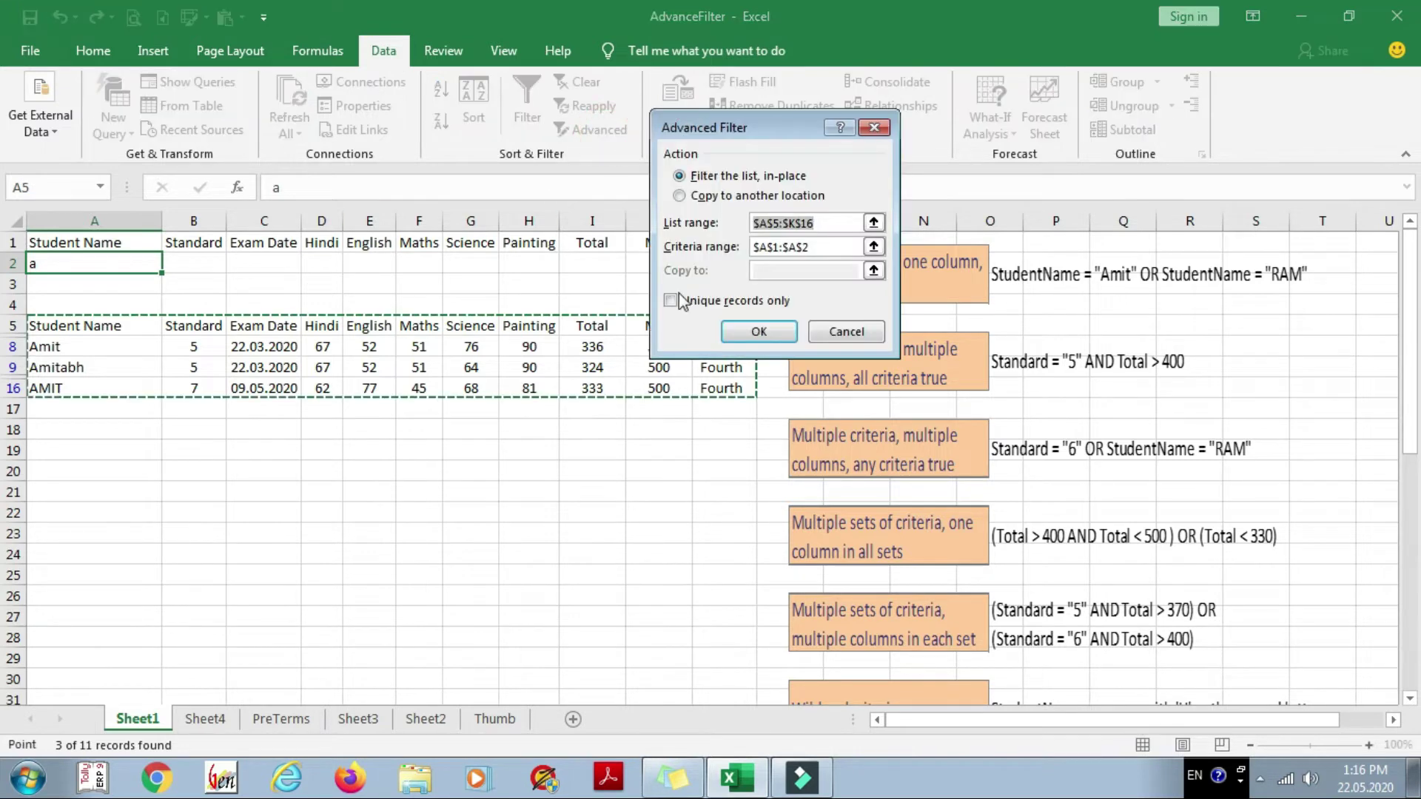
left_click(805, 222)
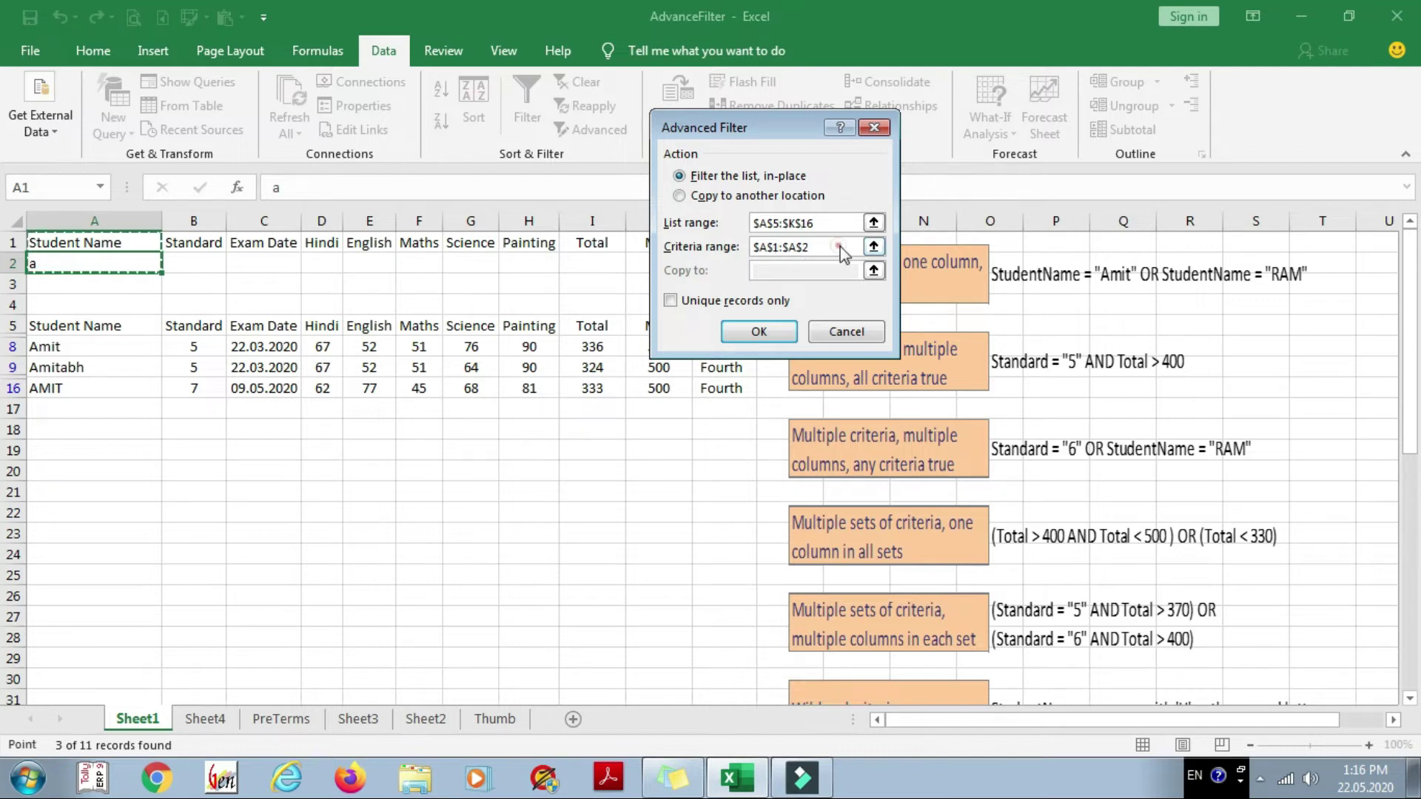
left_click(758, 331)
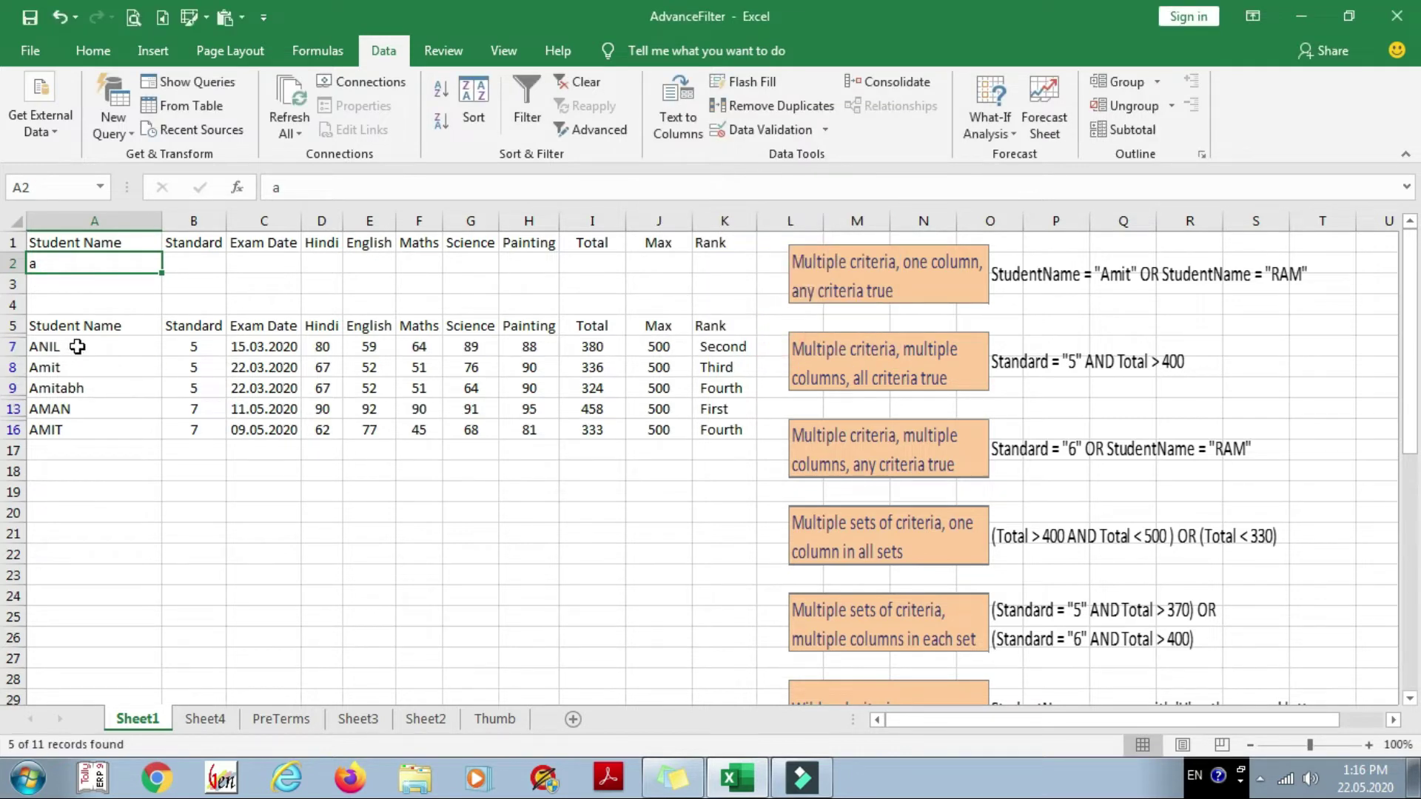
- Review the matches ANIL, Amit, Amitabh and AMIT, then clear the filter to show all 11 students
left_click(78, 347)
left_click(92, 366)
left_click(92, 345)
left_click(92, 366)
left_click(92, 345)
left_click(100, 368)
left_click(102, 388)
left_click(101, 431)
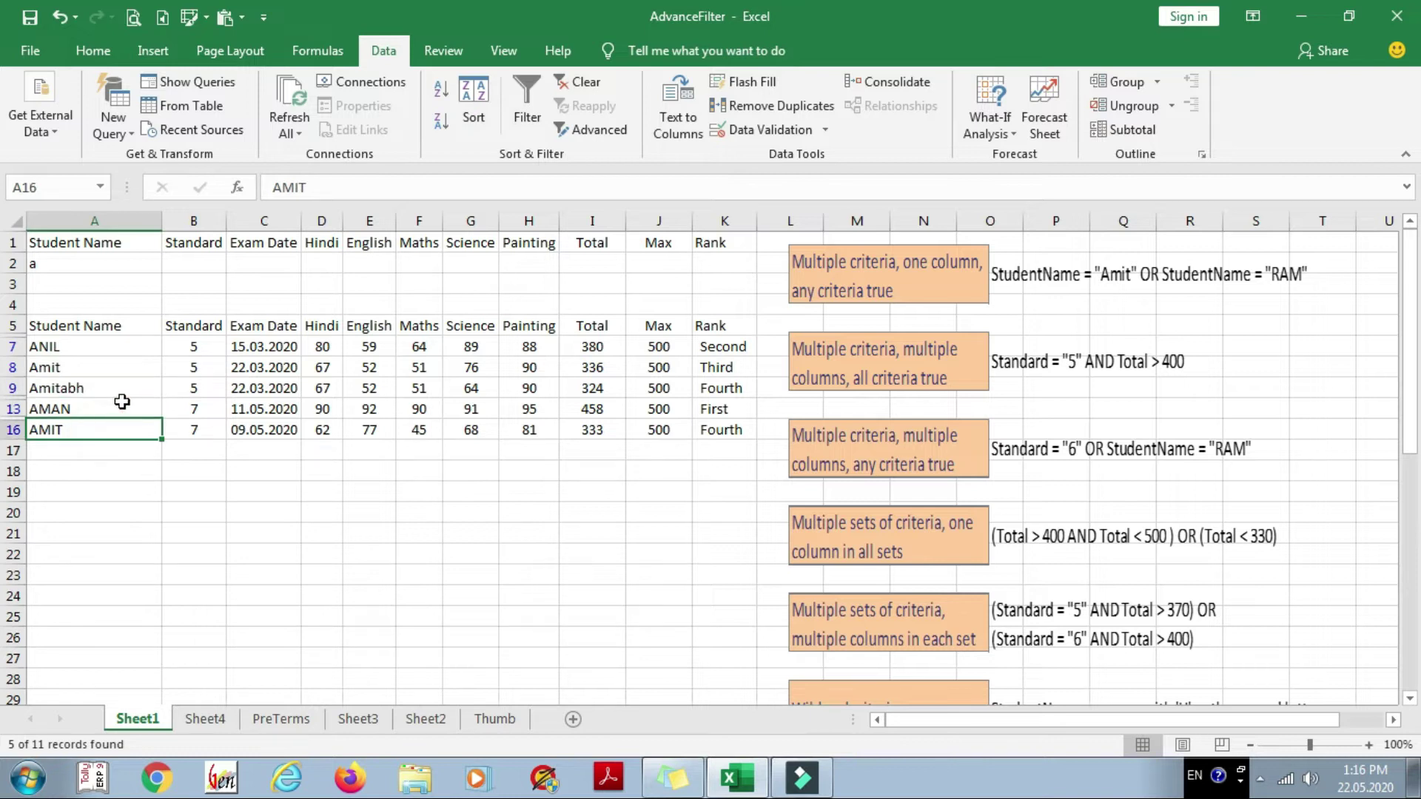
left_click(80, 264)
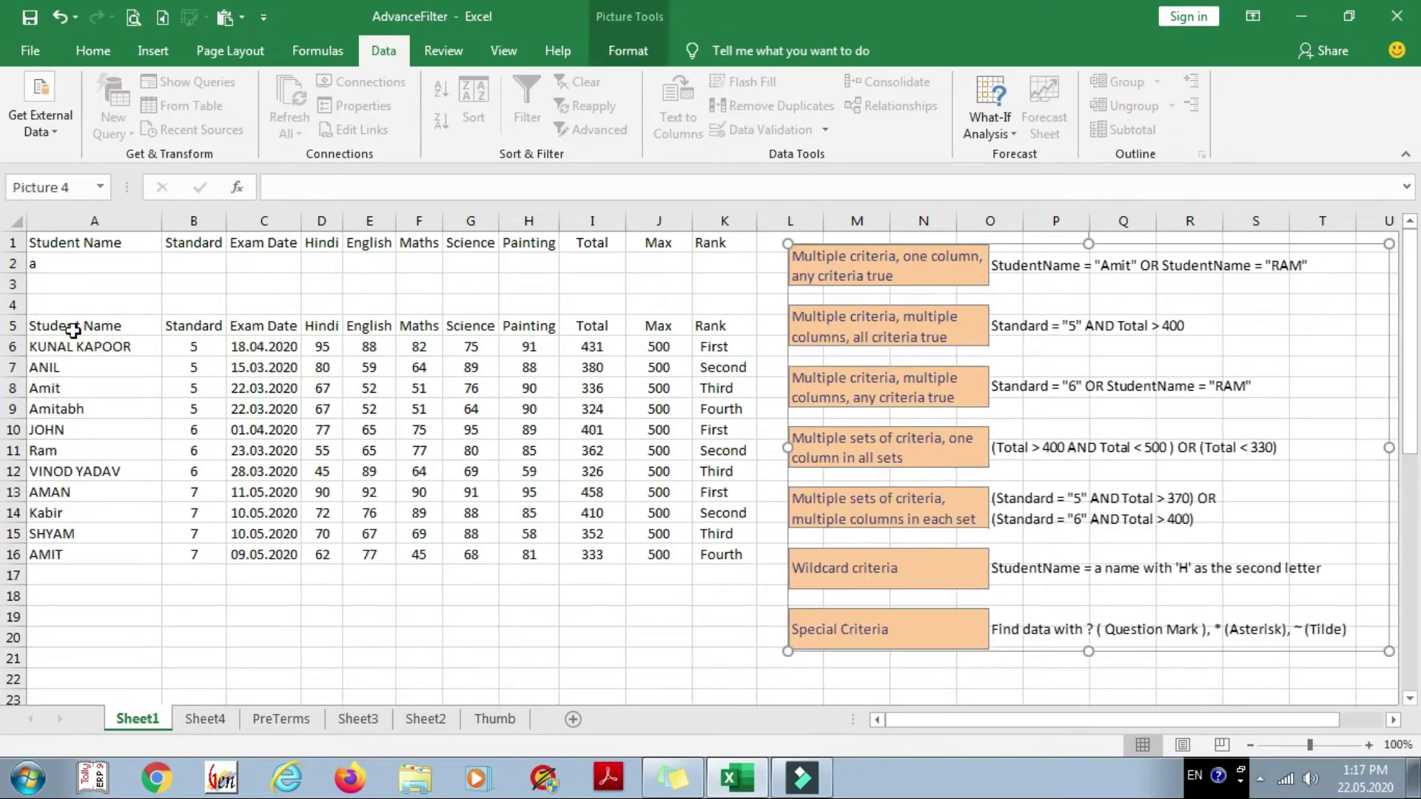
left_click(72, 326)
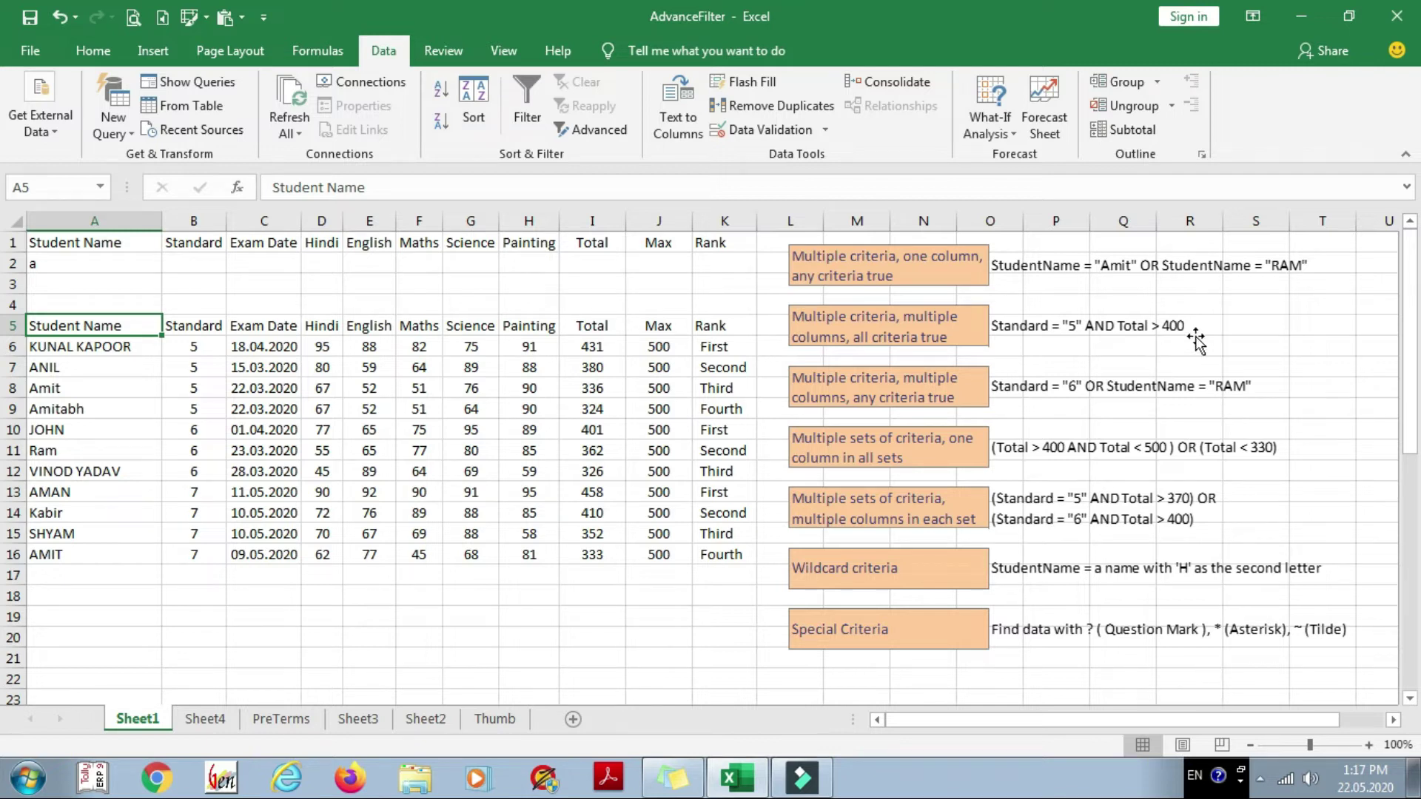
- Delete the 'a' name criterion and enter =5 under Standard in B2
left_click(199, 326)
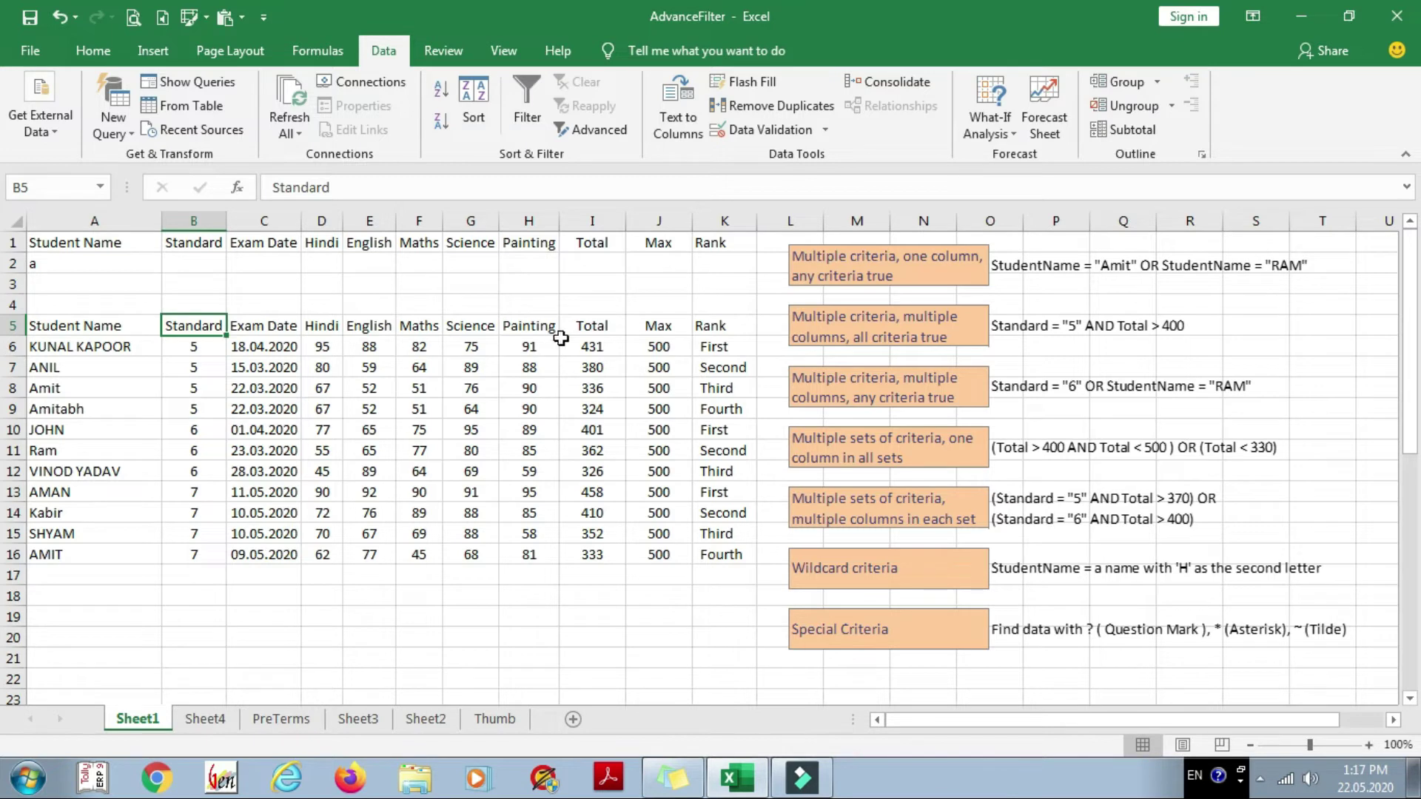
left_click(596, 330)
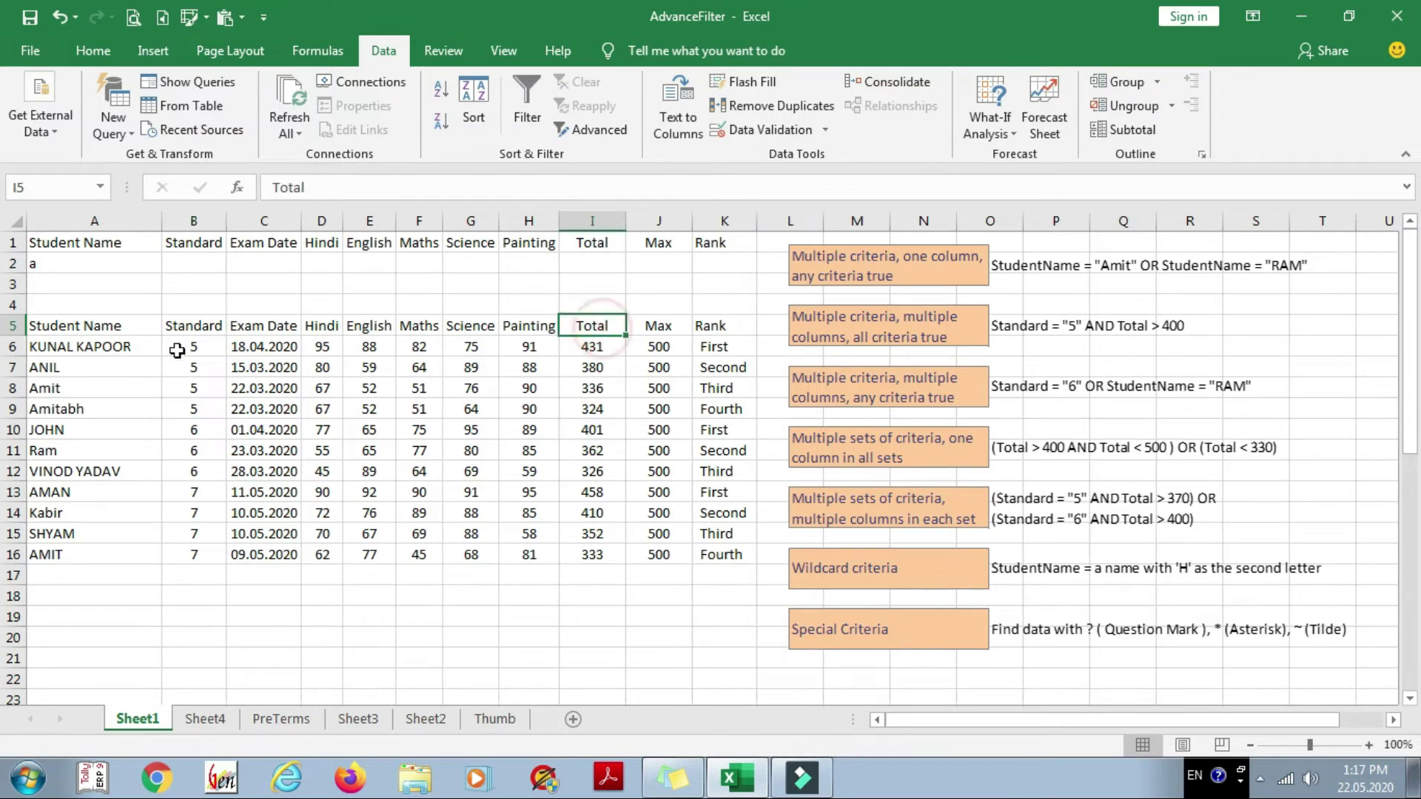
left_click(81, 263)
key("Delete")
key("Tab")
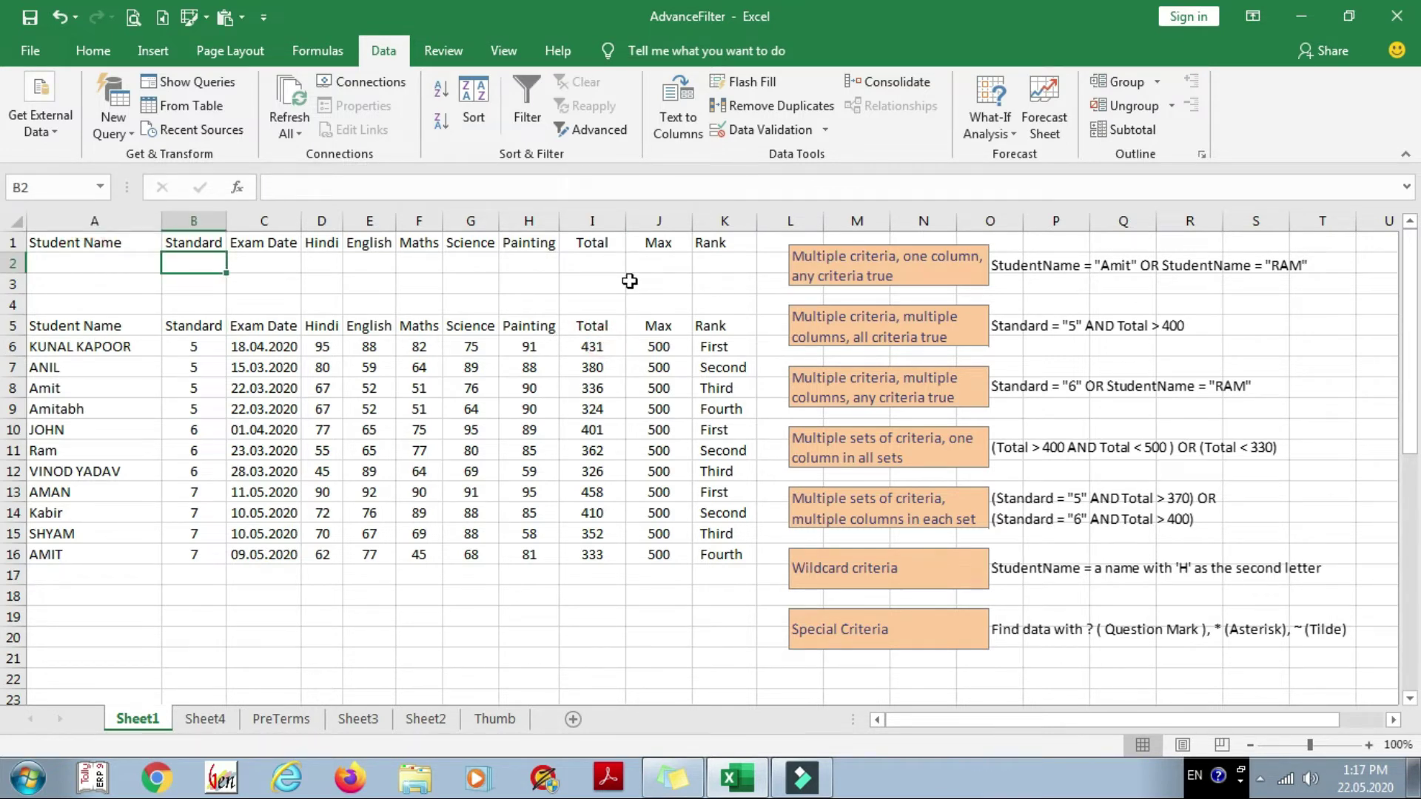
type("=\"=5")
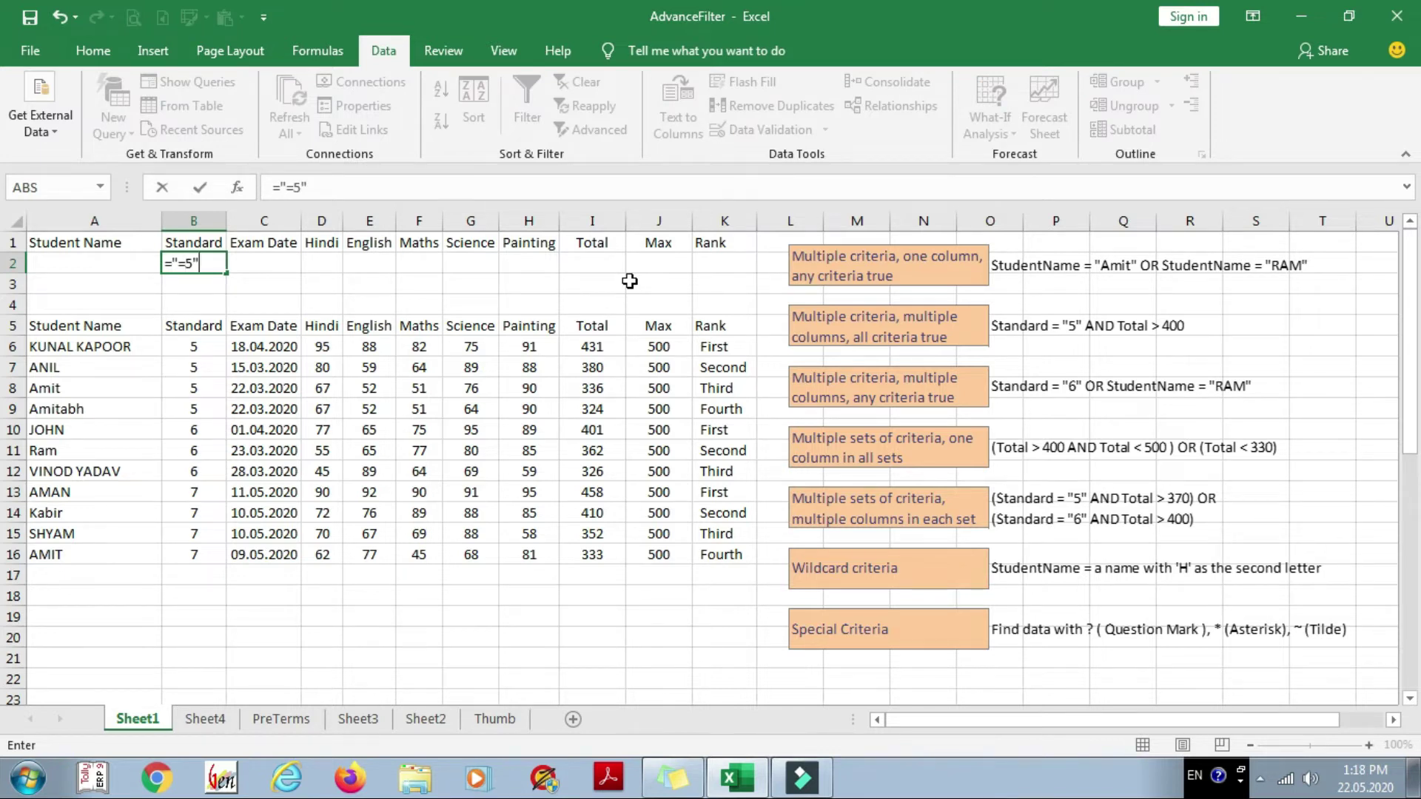
key("Return")
key("Up")
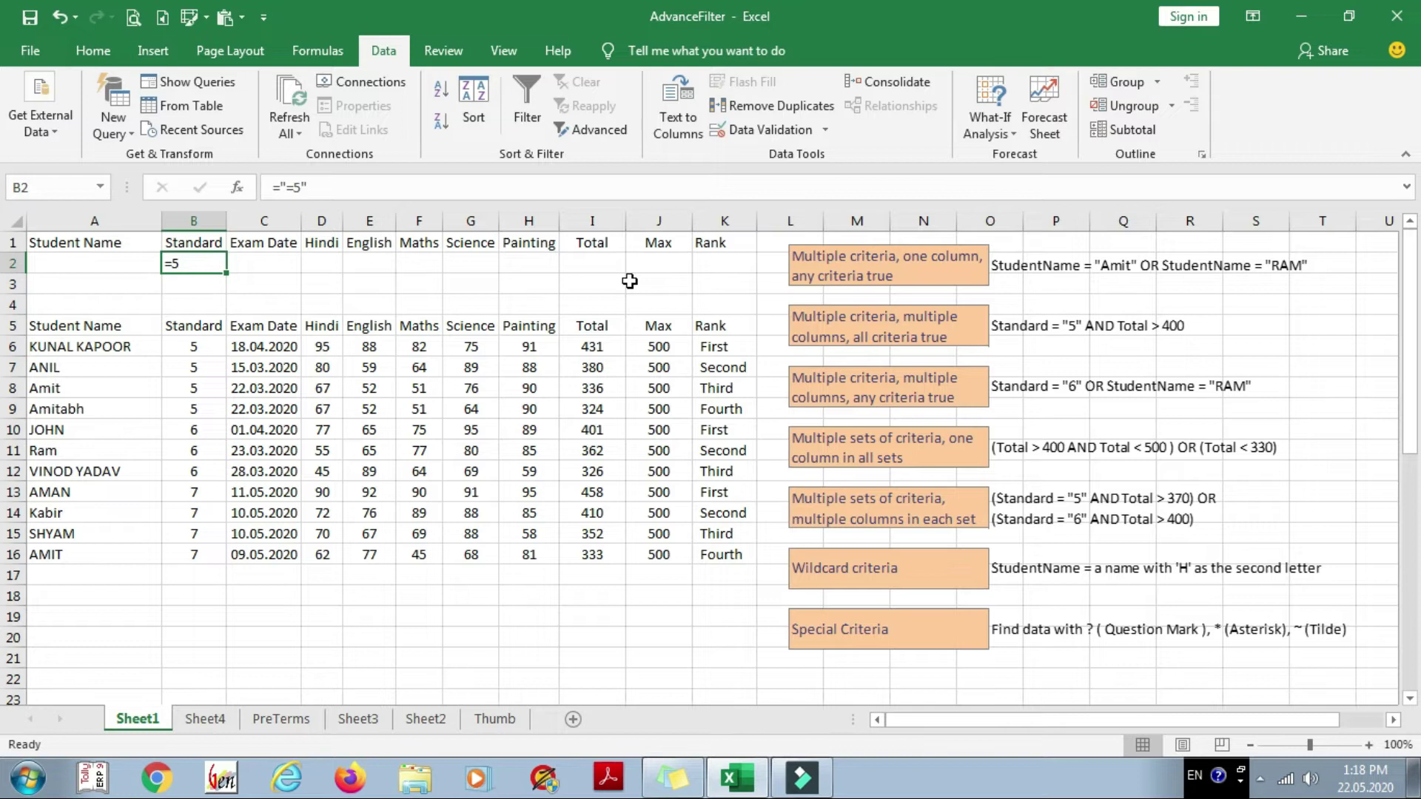
- Enter >400 under Total in I2
key("Right")
key("Right")
key("Right")
key("Right")
key("Right")
key("Right")
key("Right")
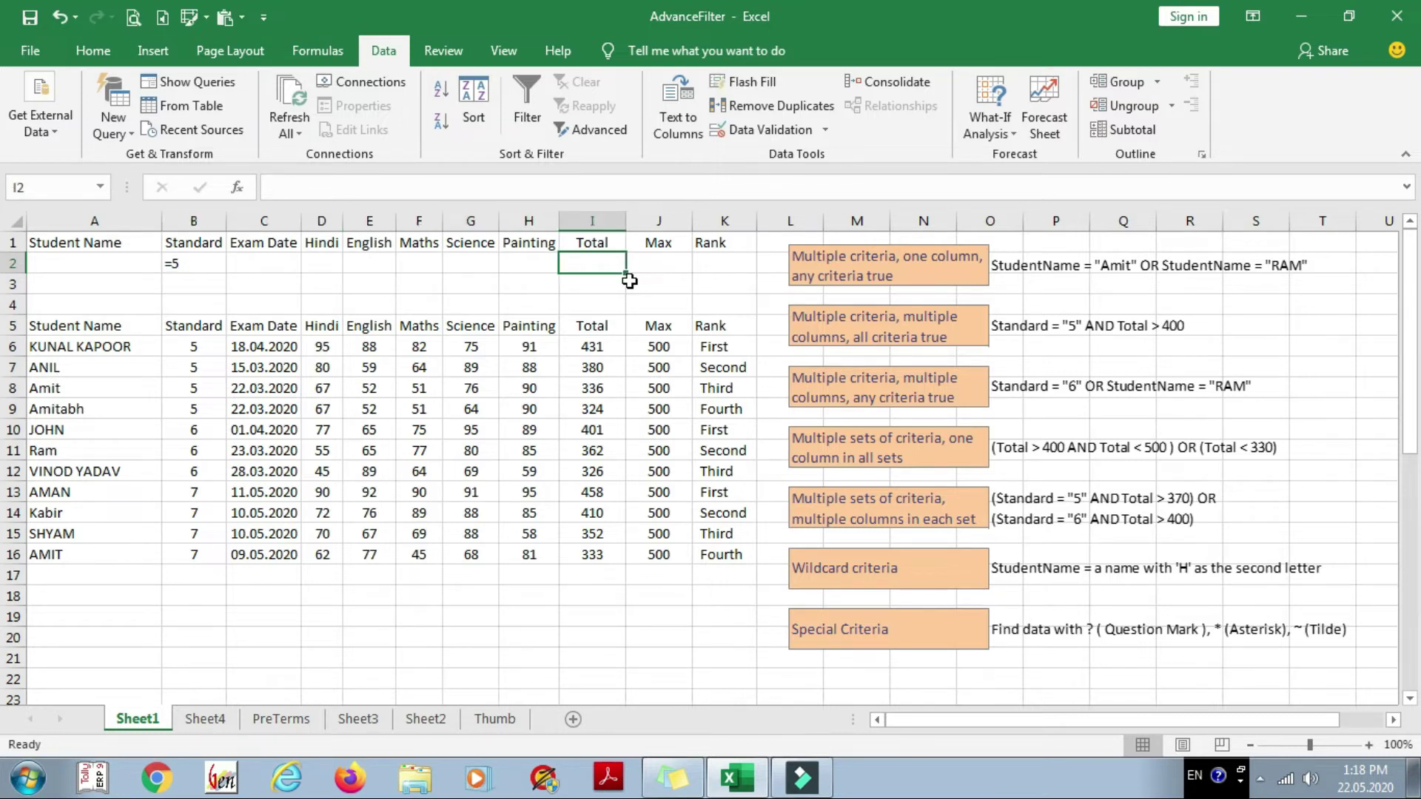
type("=")
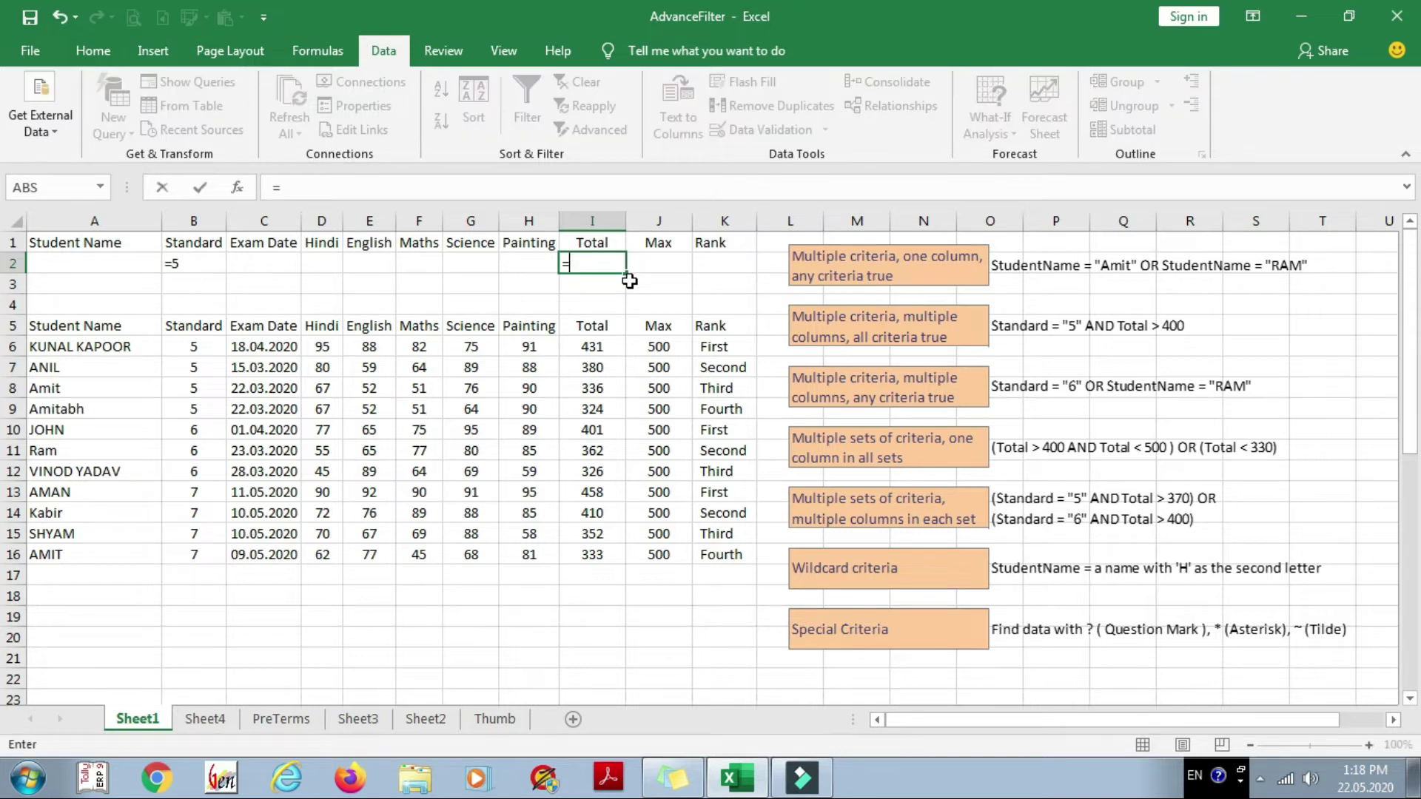
type("\">400")
key("Return")
key("Up")
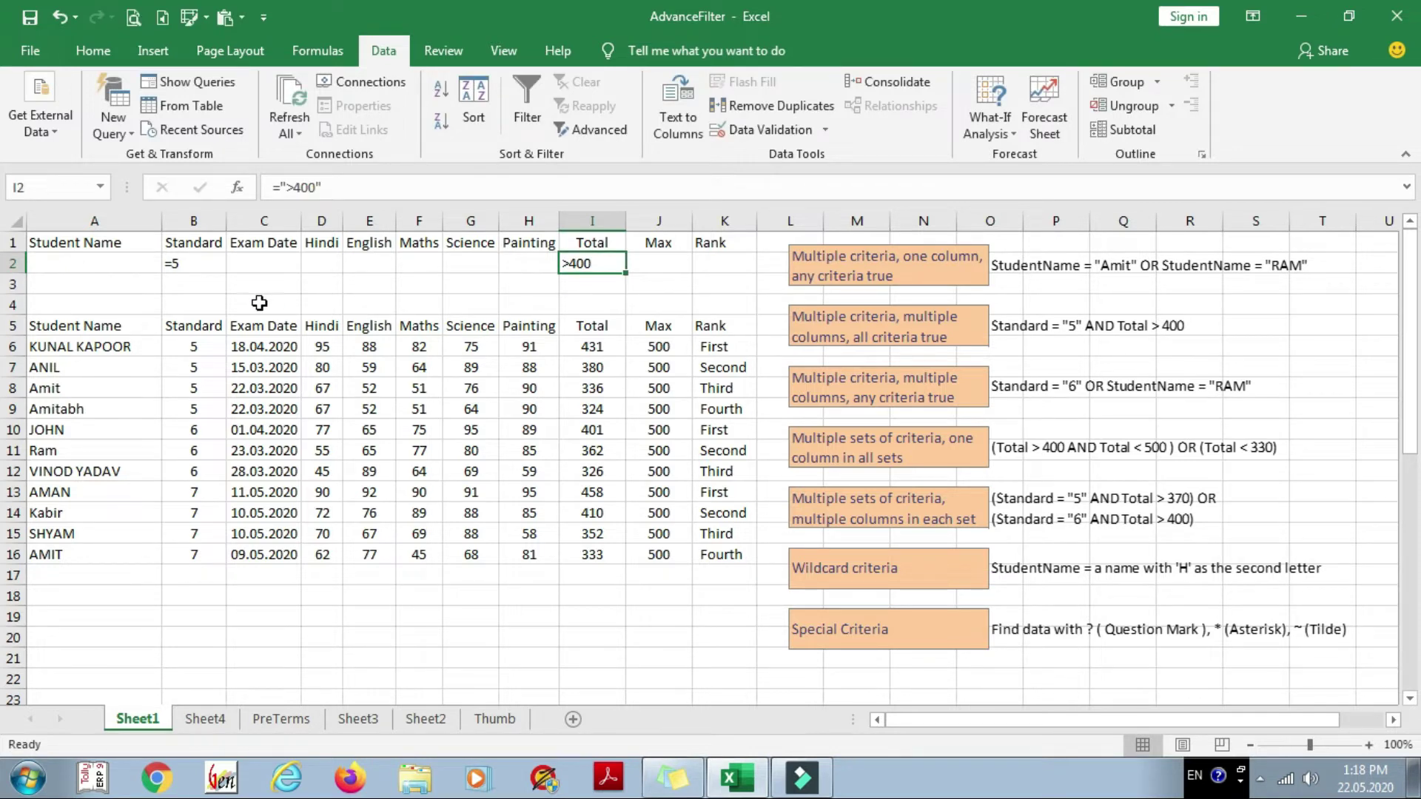
left_click(428, 346)
left_click(592, 129)
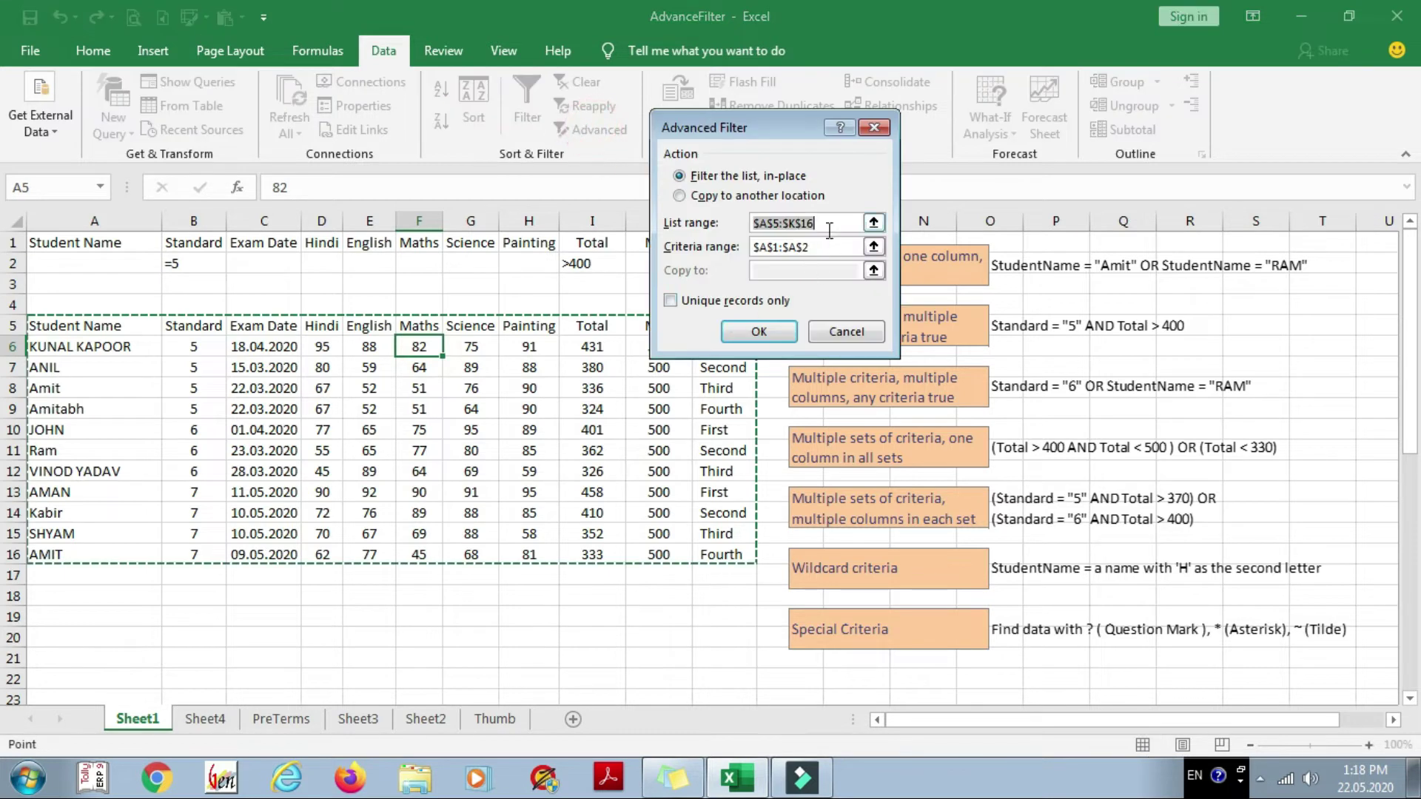
left_click(831, 247)
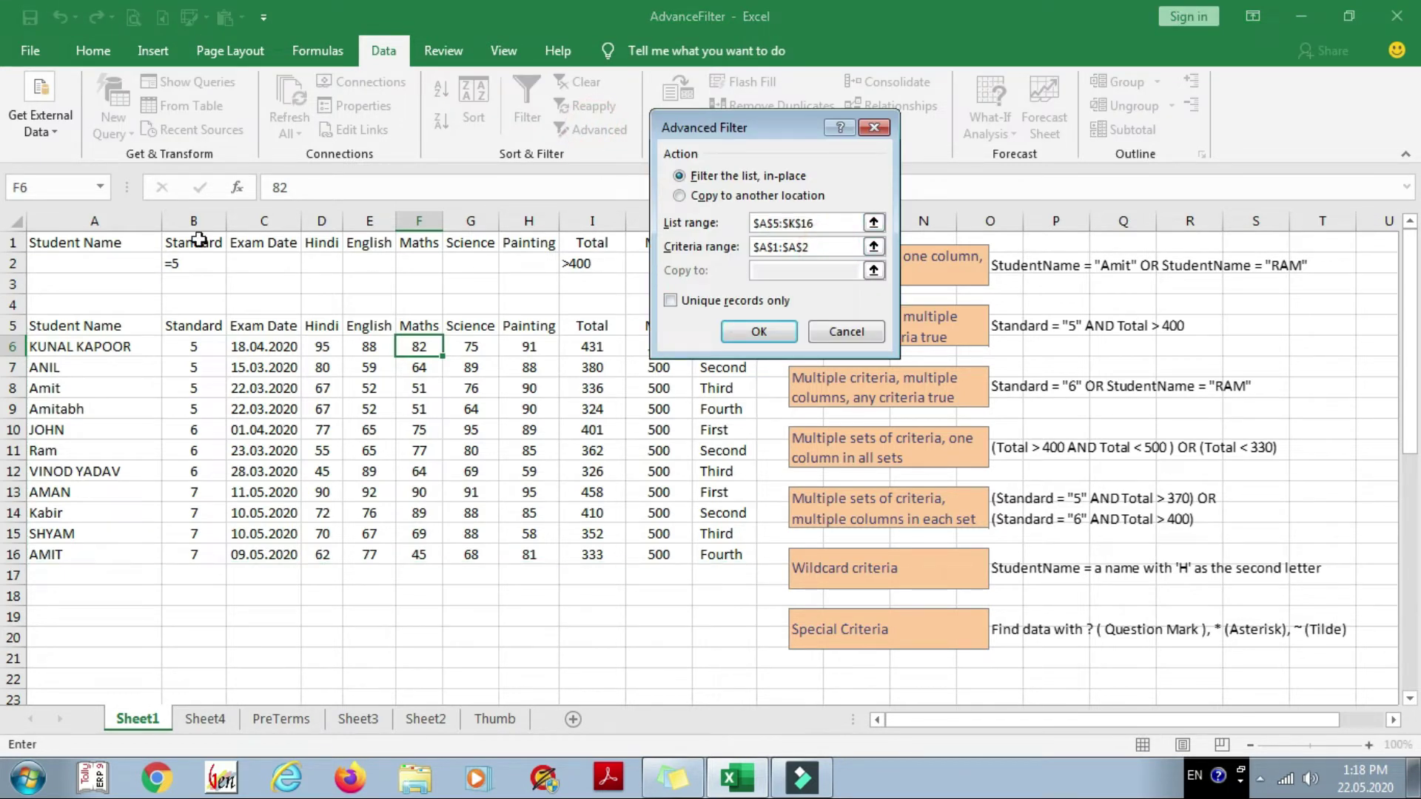
left_click_drag(696, 128, 964, 73)
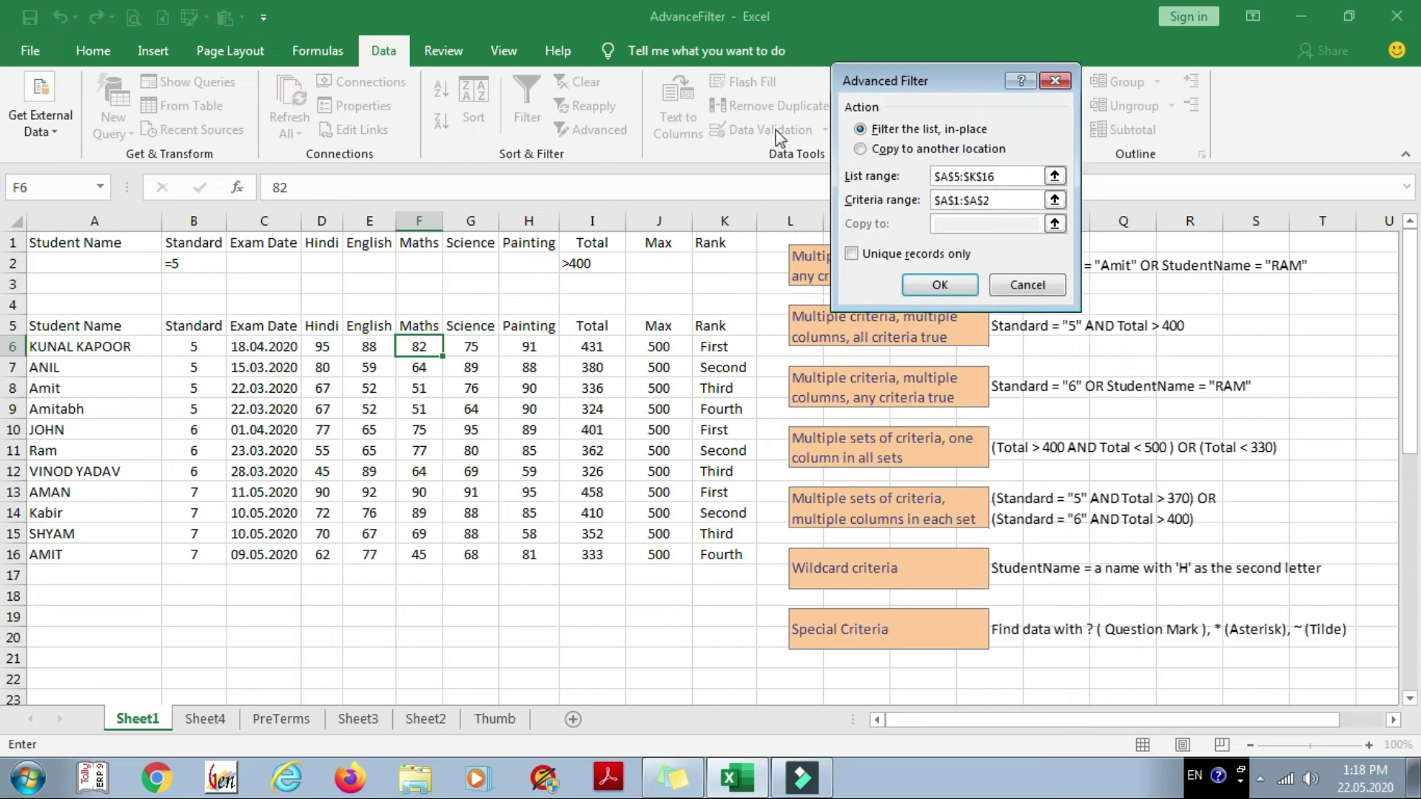
left_click(153, 246)
left_click_drag(153, 246, 725, 263)
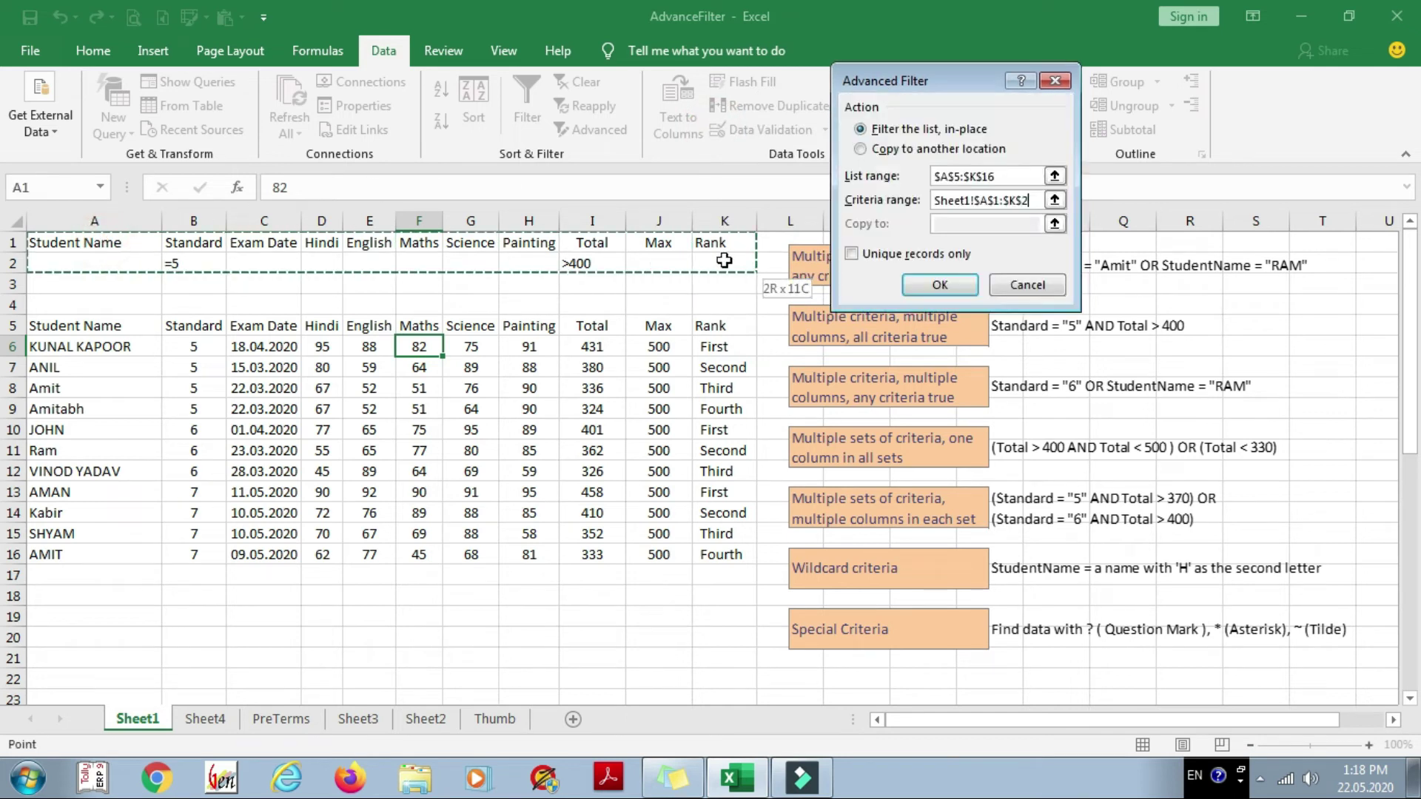
left_click(940, 285)
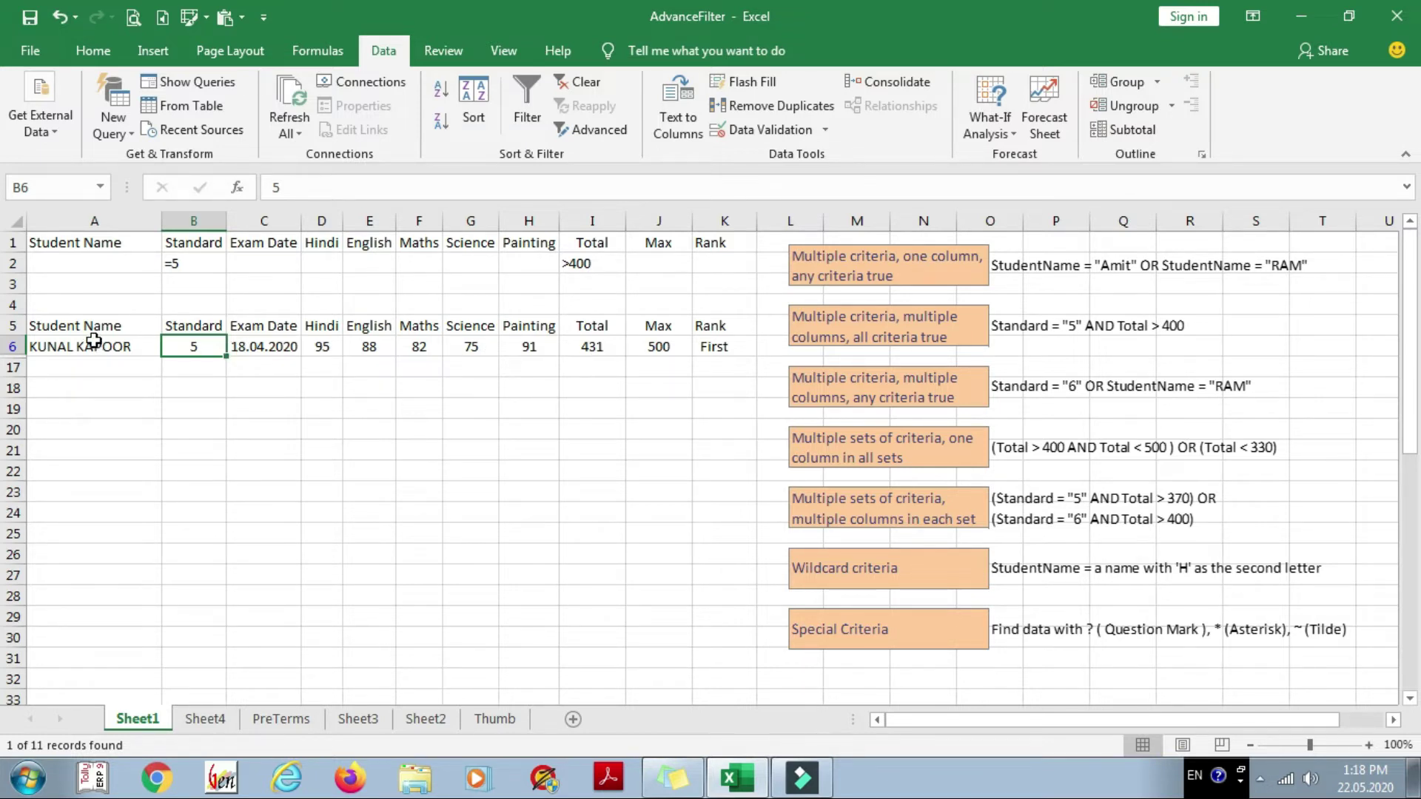
- Clear the filter so all 11 records show, then reselect the criteria notes picture and cell B2
left_click(581, 83)
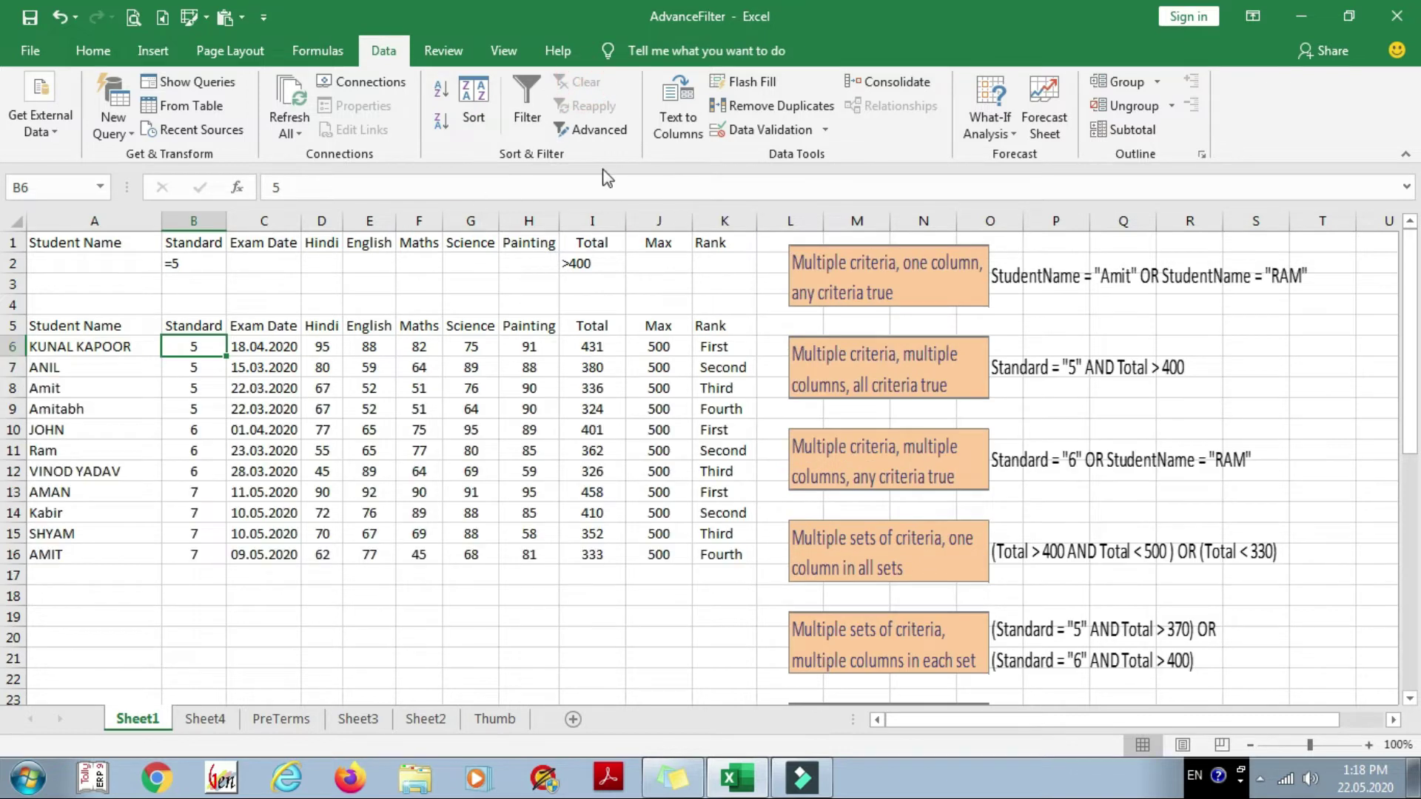
left_click(836, 382)
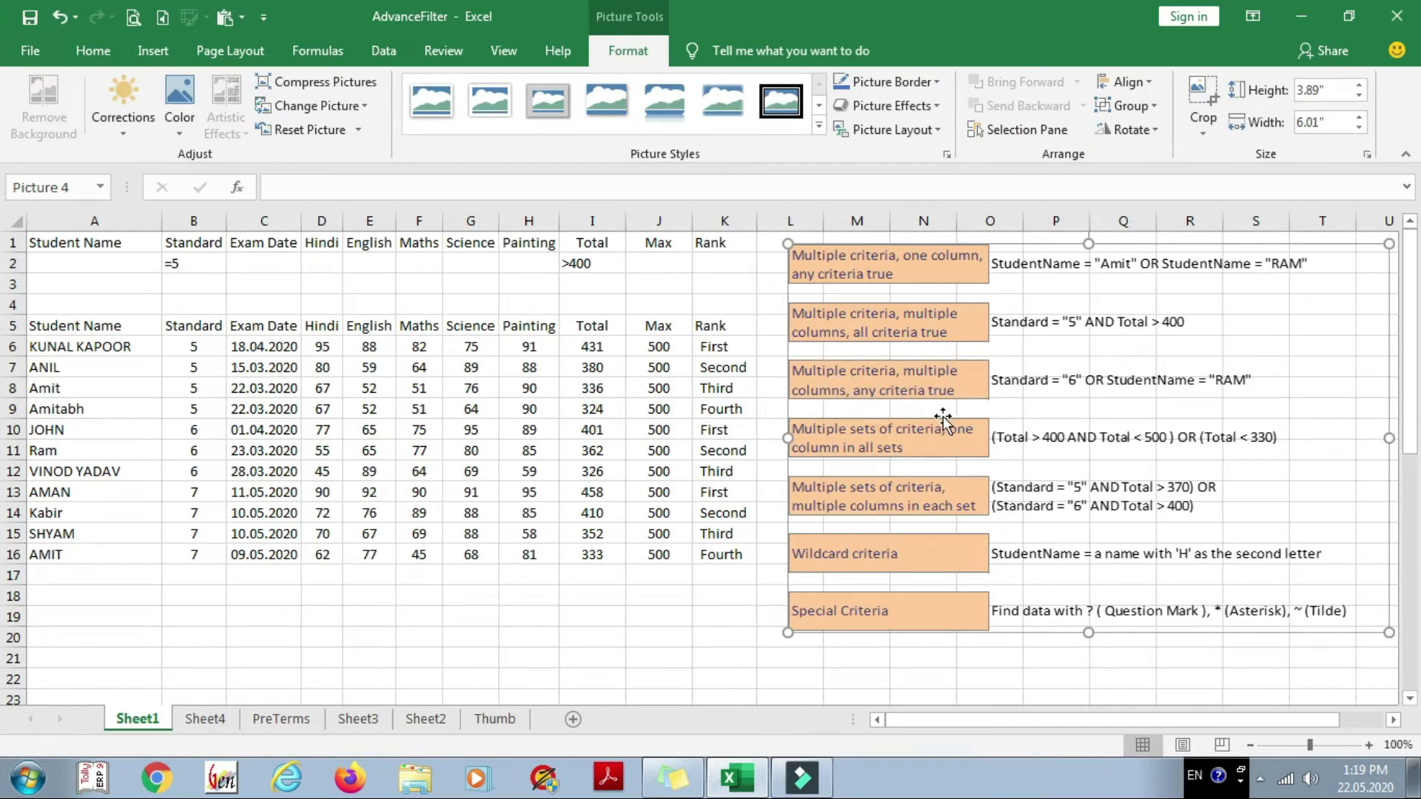
left_click(100, 331)
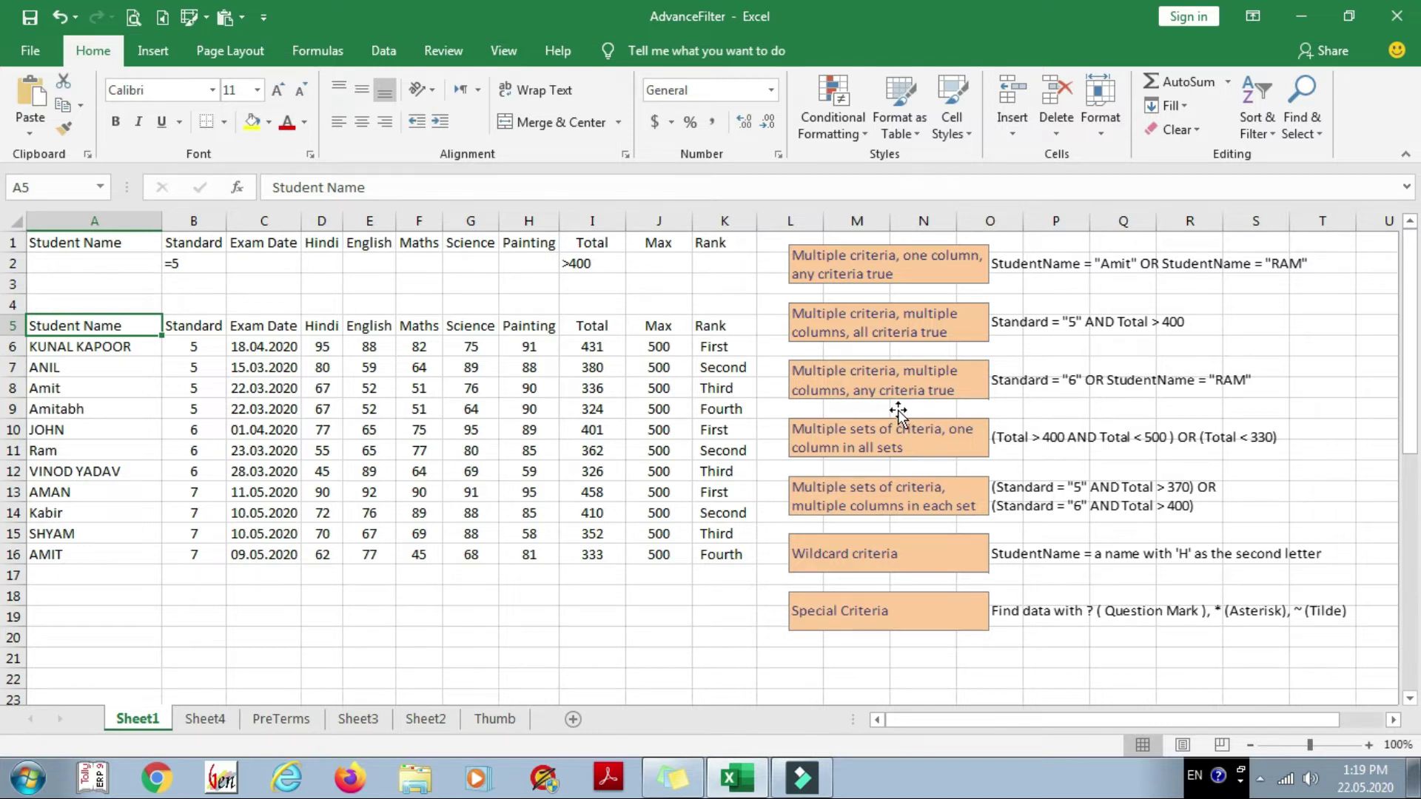
left_click(994, 413)
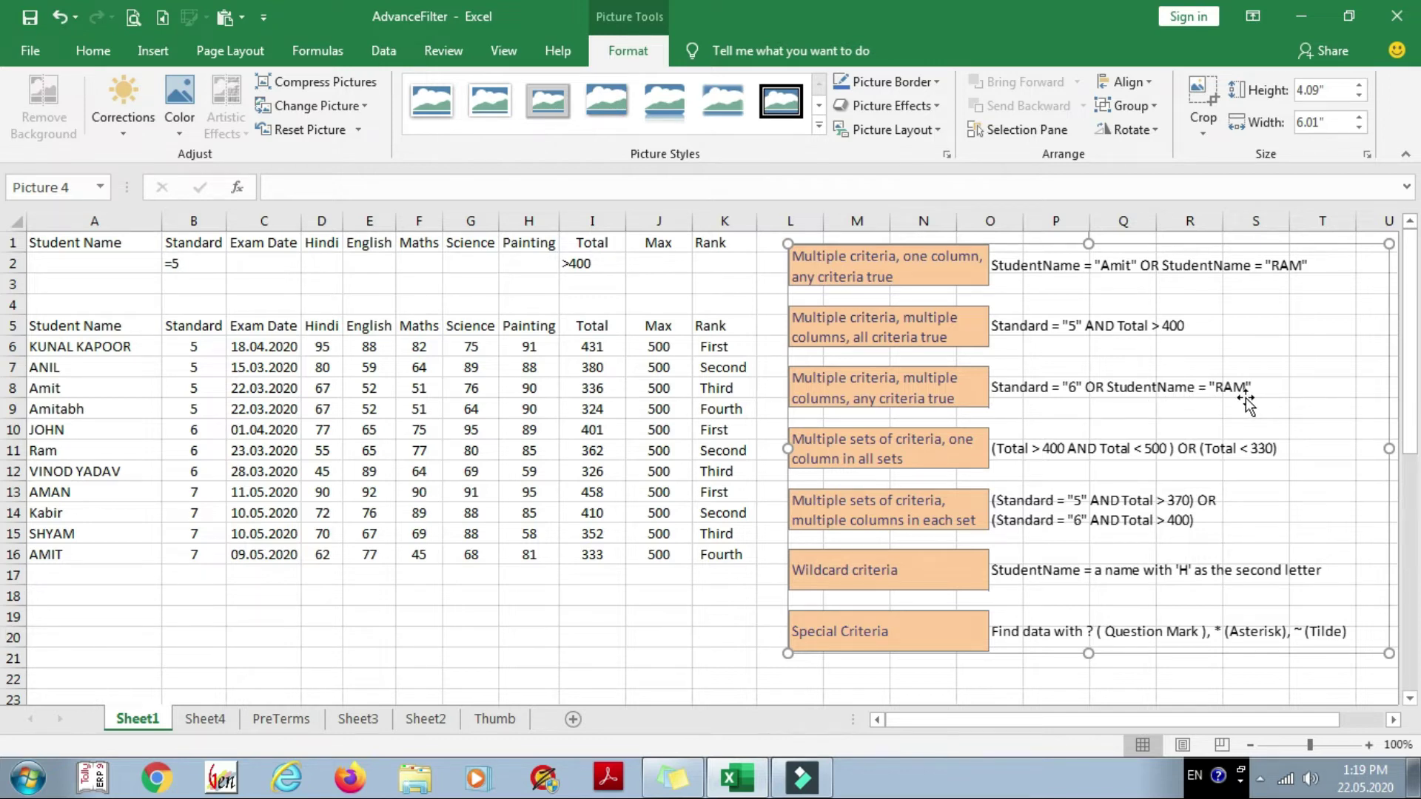
left_click(190, 263)
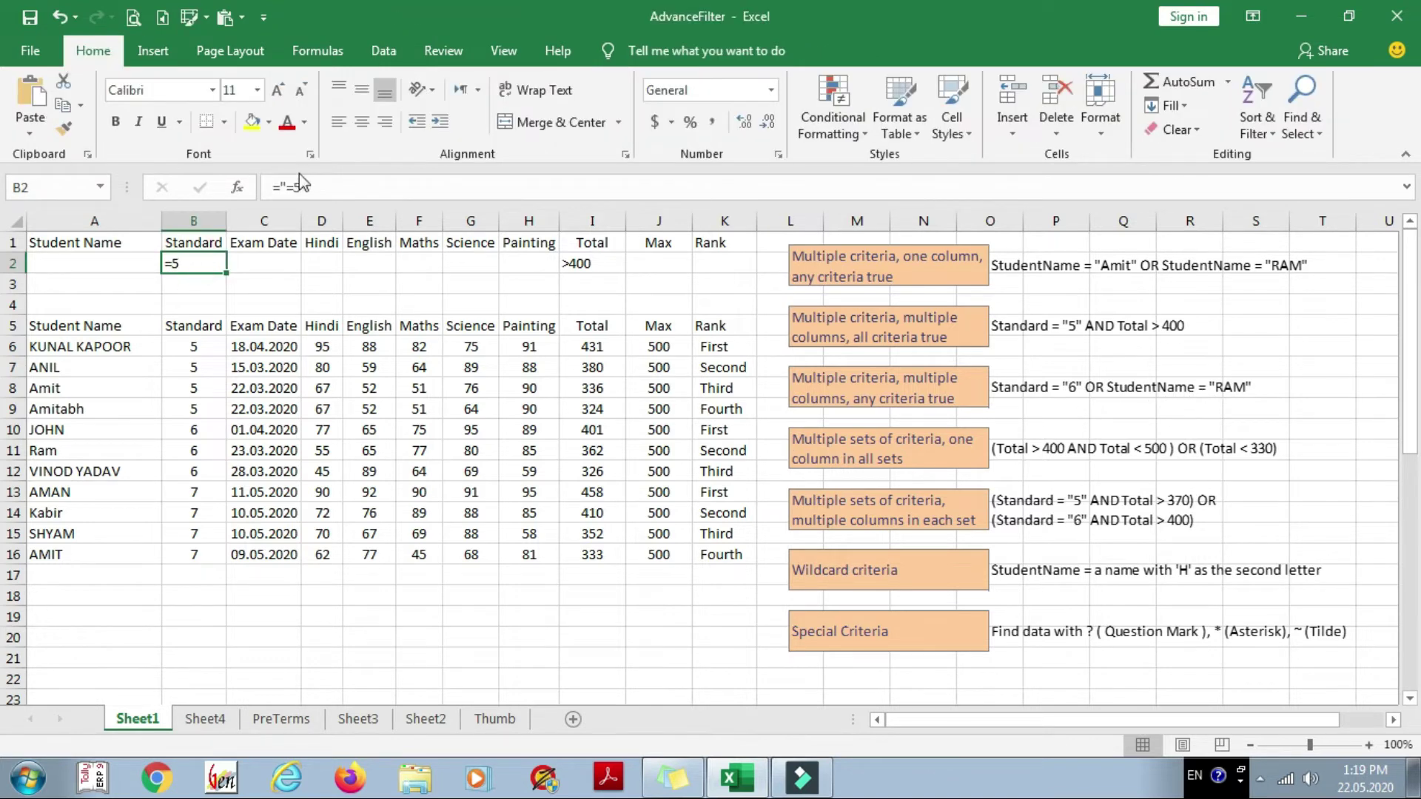
- Set Standard to =6, clear the Total >400 criterion, and set Student Name to =Ram
type("=\"=6\"")
key("Return")
key("Up")
key("Right")
key("Right")
key("Right")
key("Right")
key("Right")
key("Right")
key("Right")
key("Delete")
left_click(122, 262)
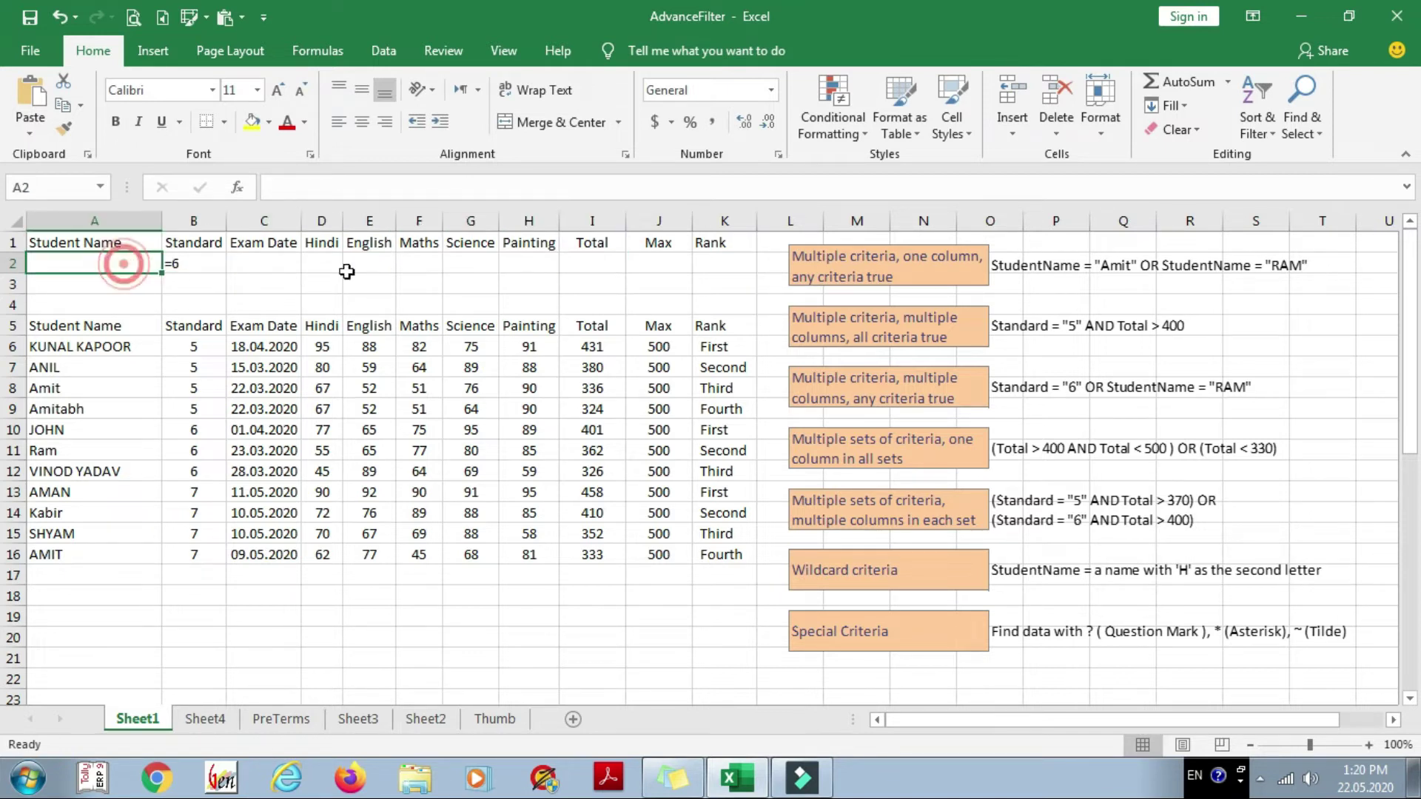
type("=")
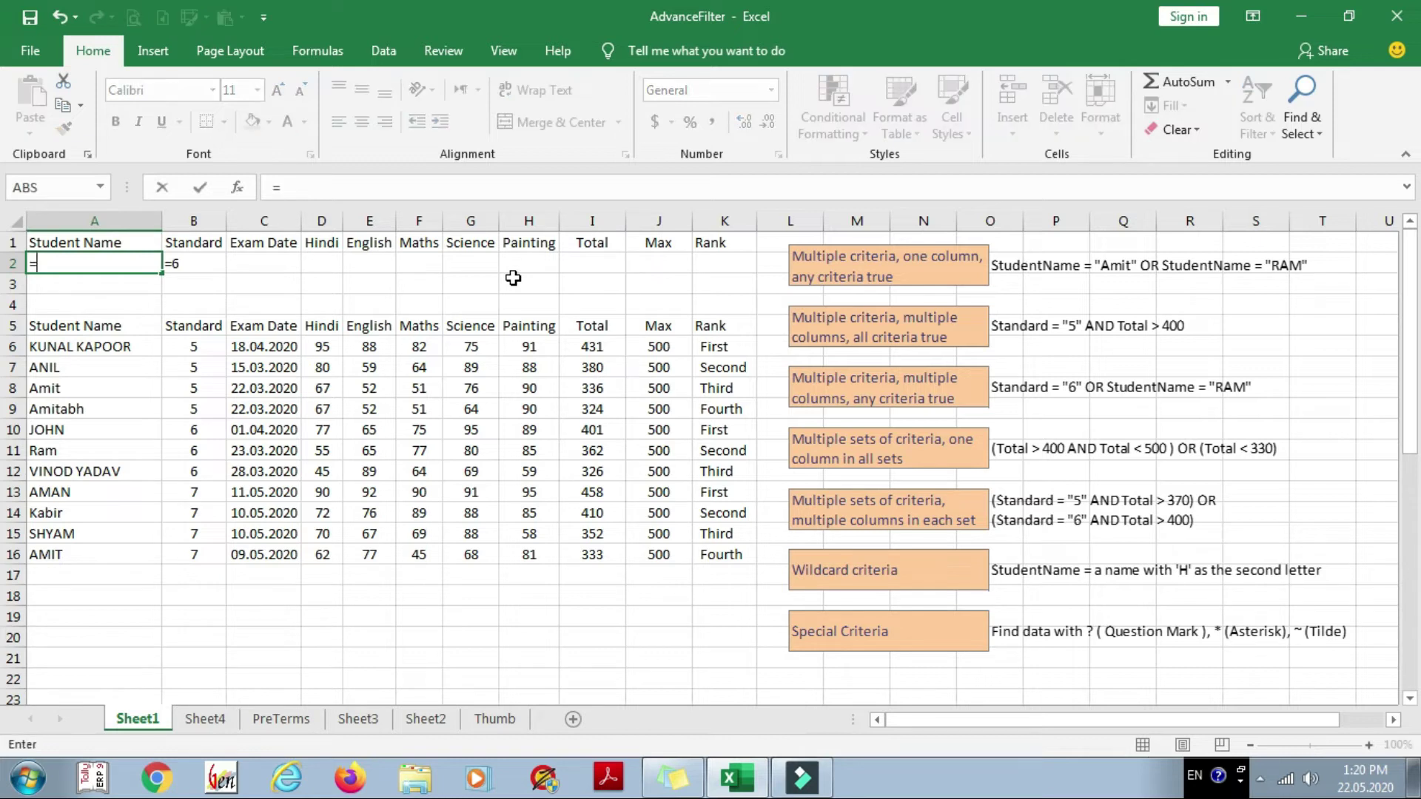
type("\"=Ra")
type("m")
key("Return")
- Run Advanced Filter on the student list with the Ram and Standard 6 criteria
left_click(471, 325)
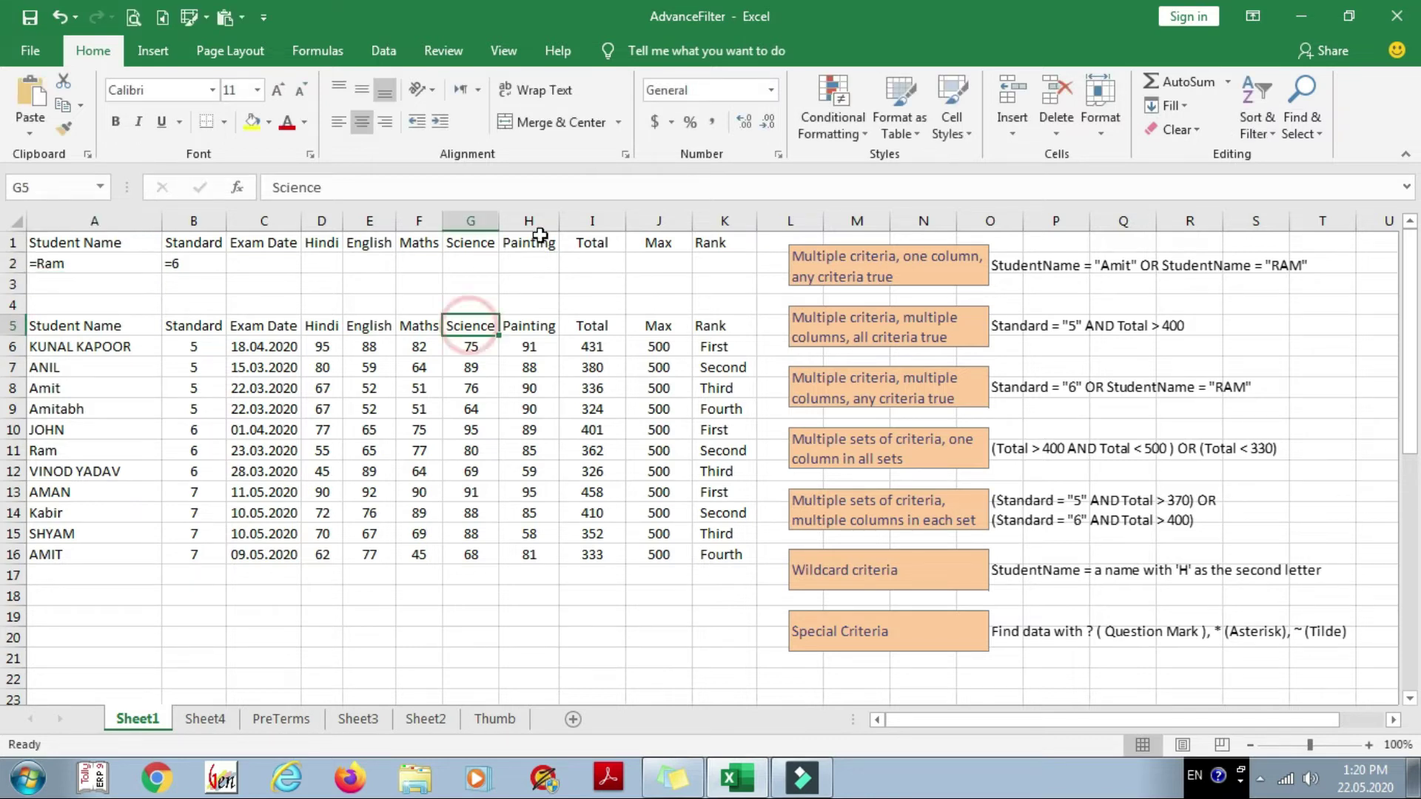
left_click(383, 51)
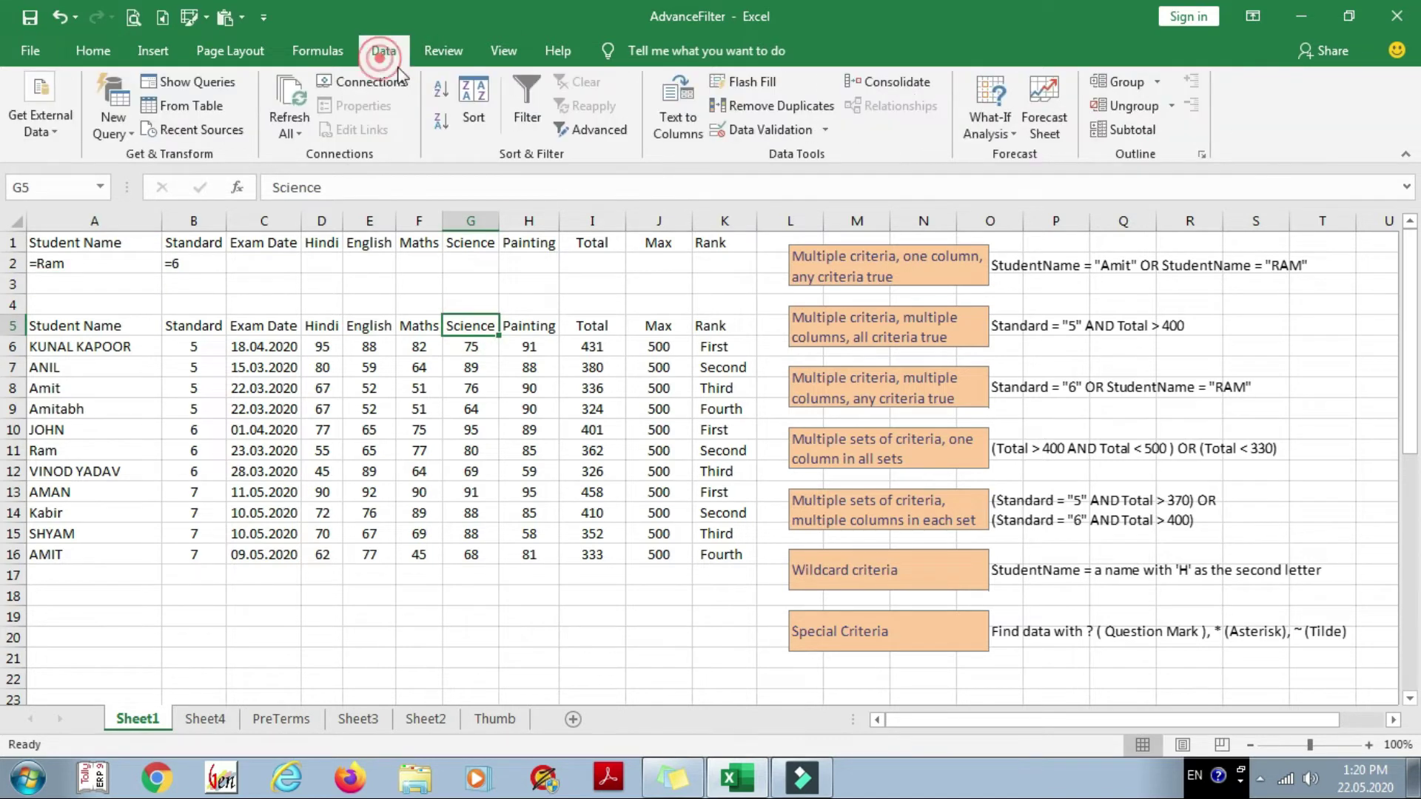
left_click(605, 126)
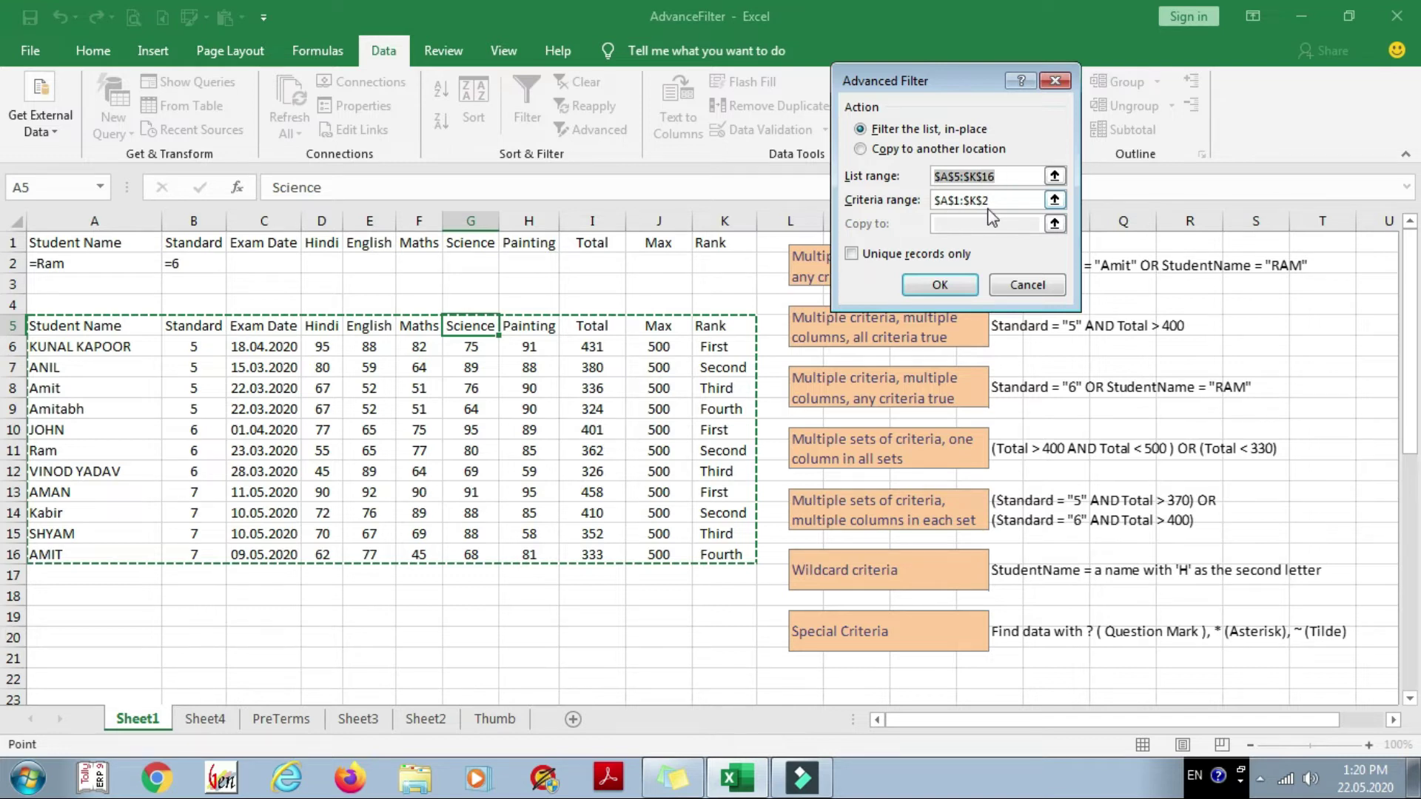
left_click(935, 287)
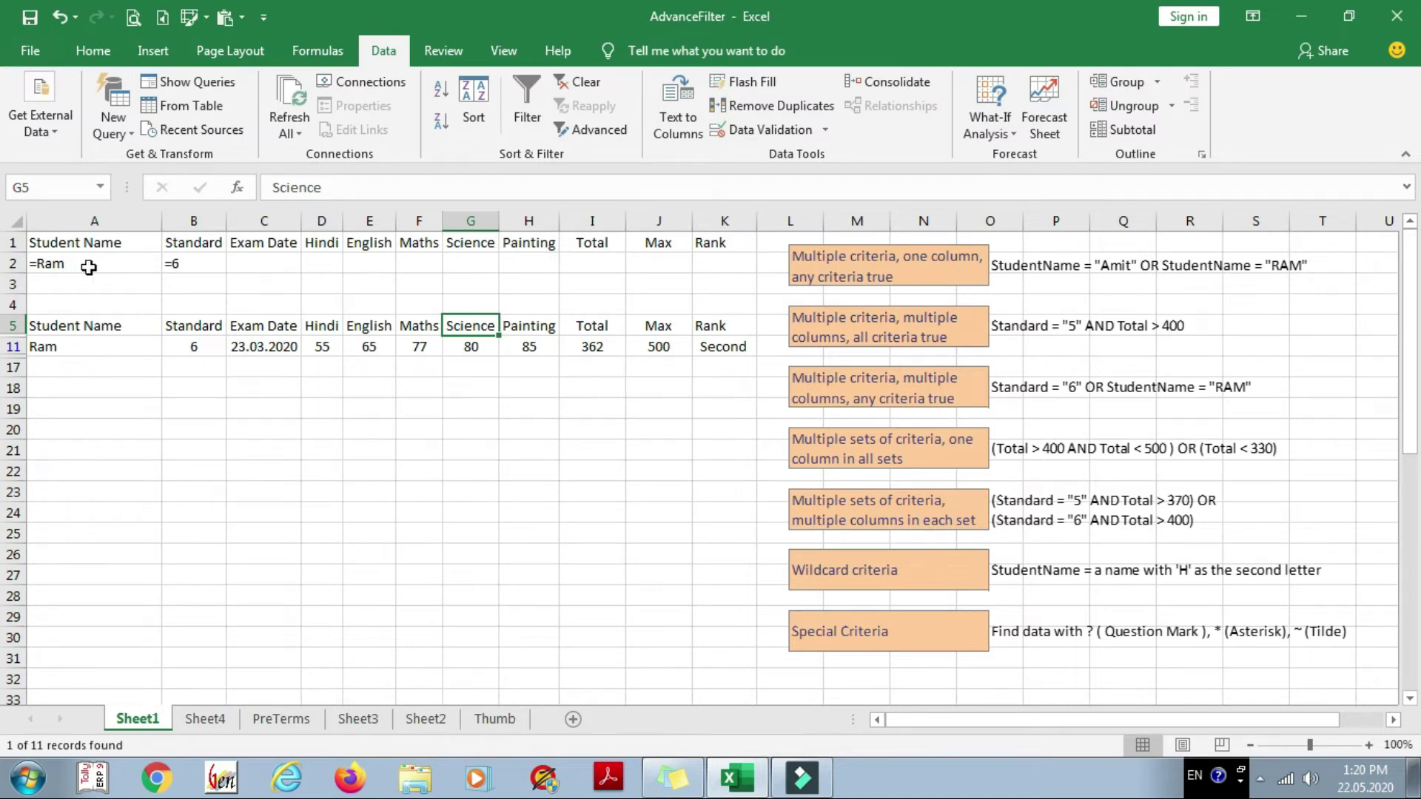
- Add >400 under Total in I2 alongside the Ram and Standard 6 criteria
left_click(876, 458)
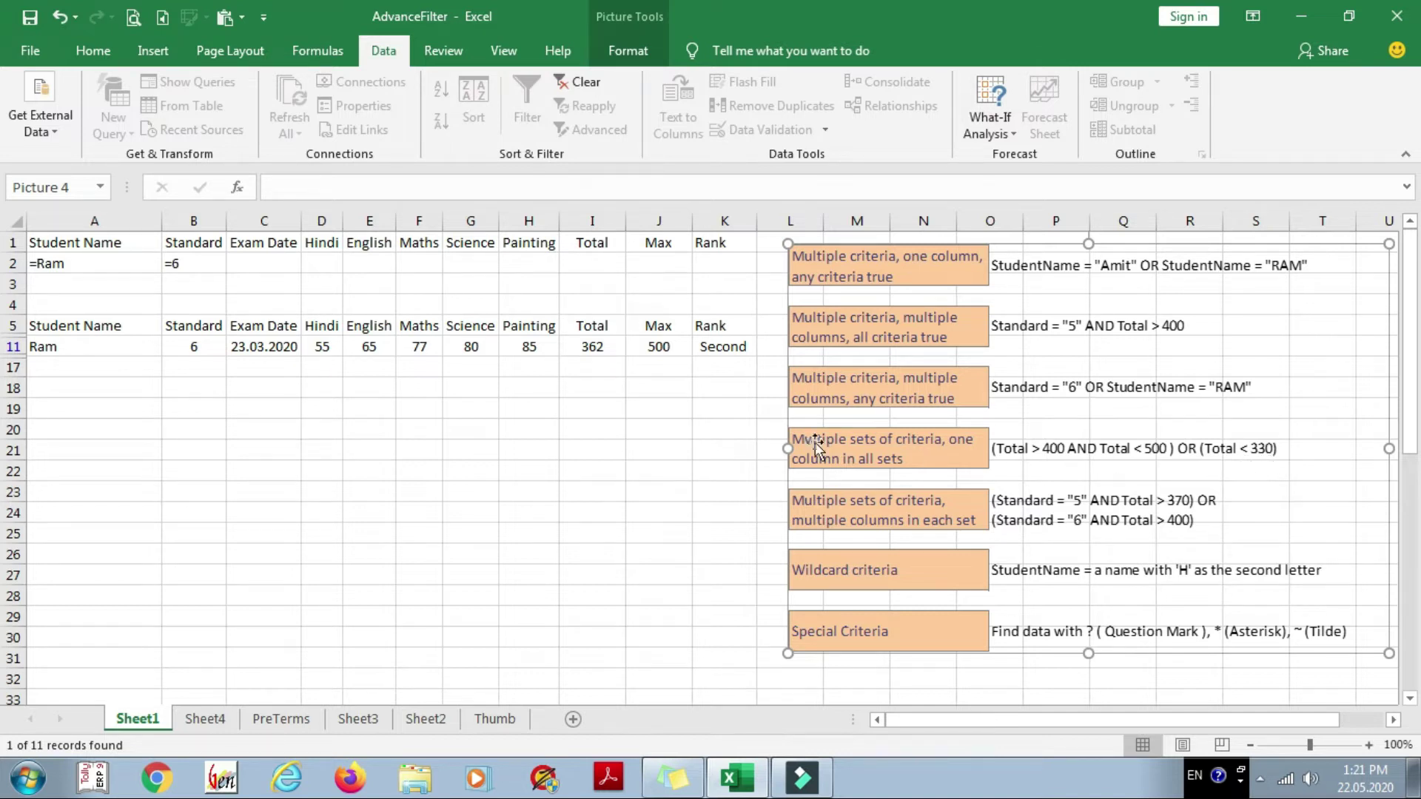
key("Escape")
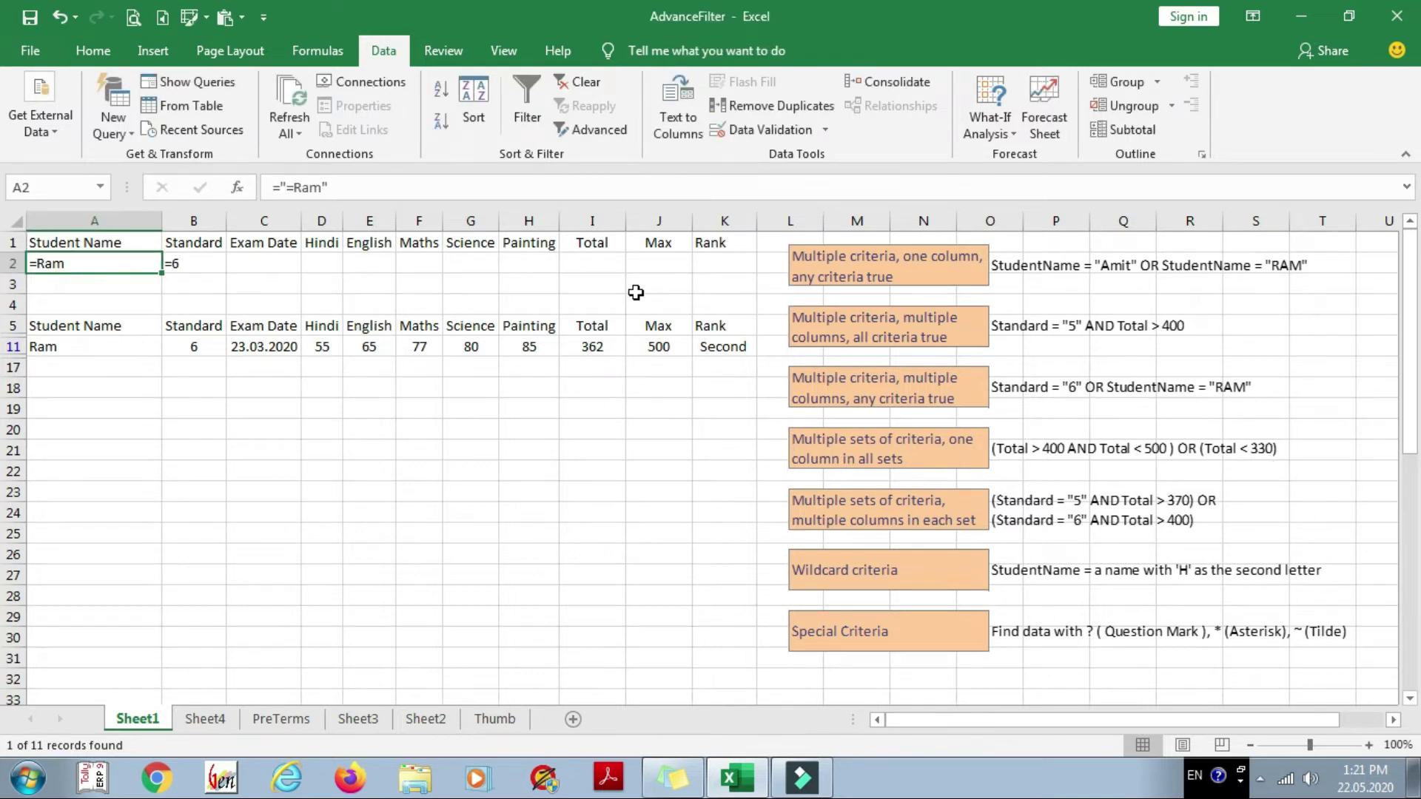
left_click(592, 264)
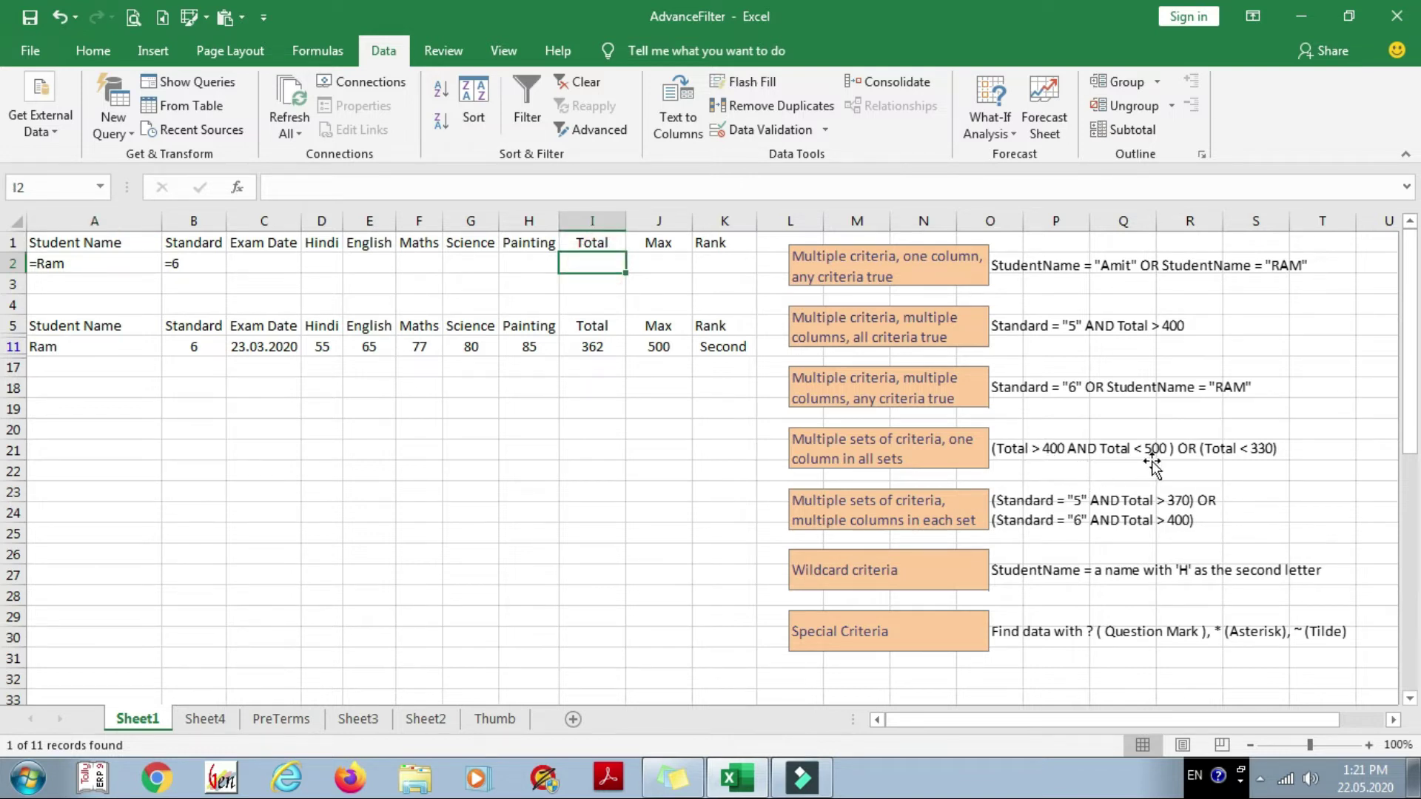
type("=")
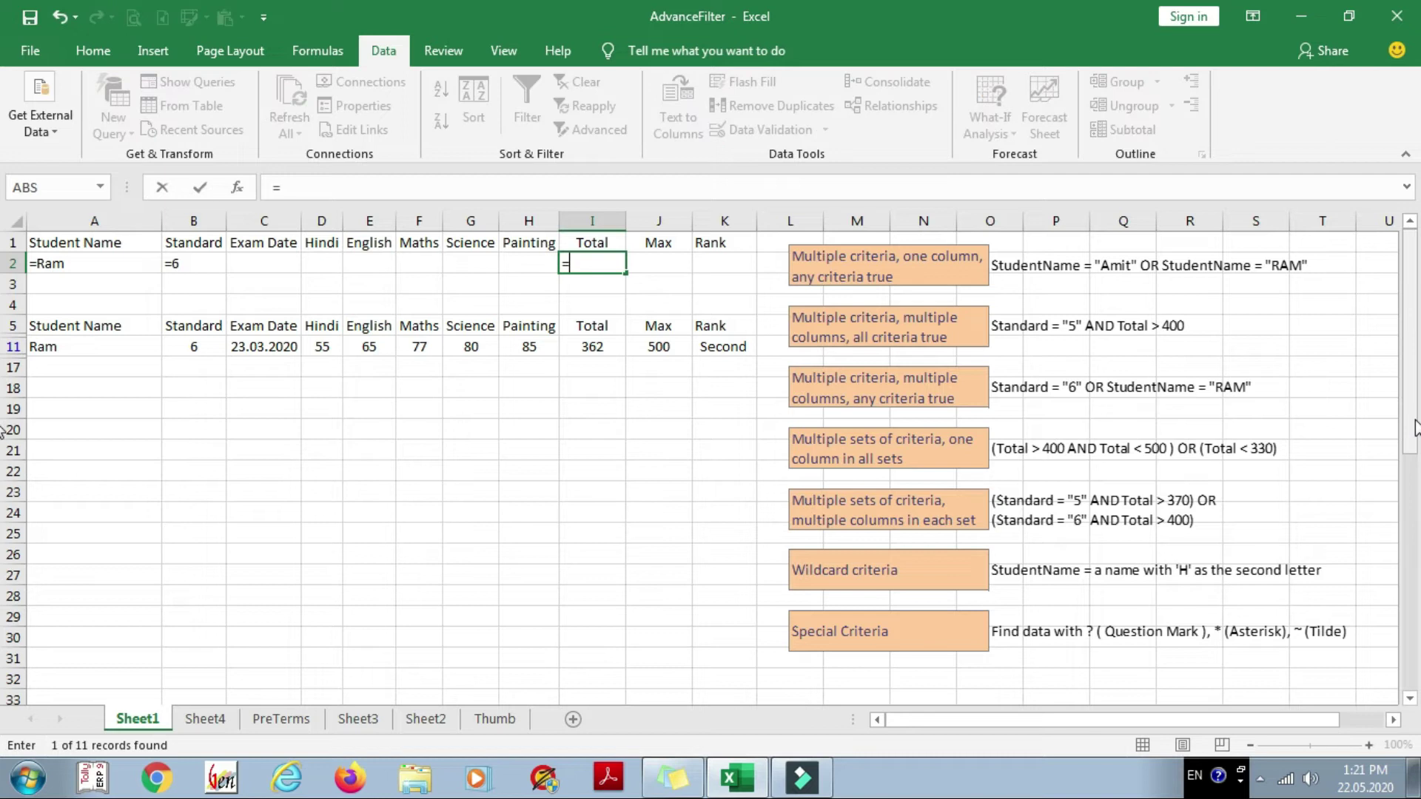
type("\">400")
key("ctrl+Return")
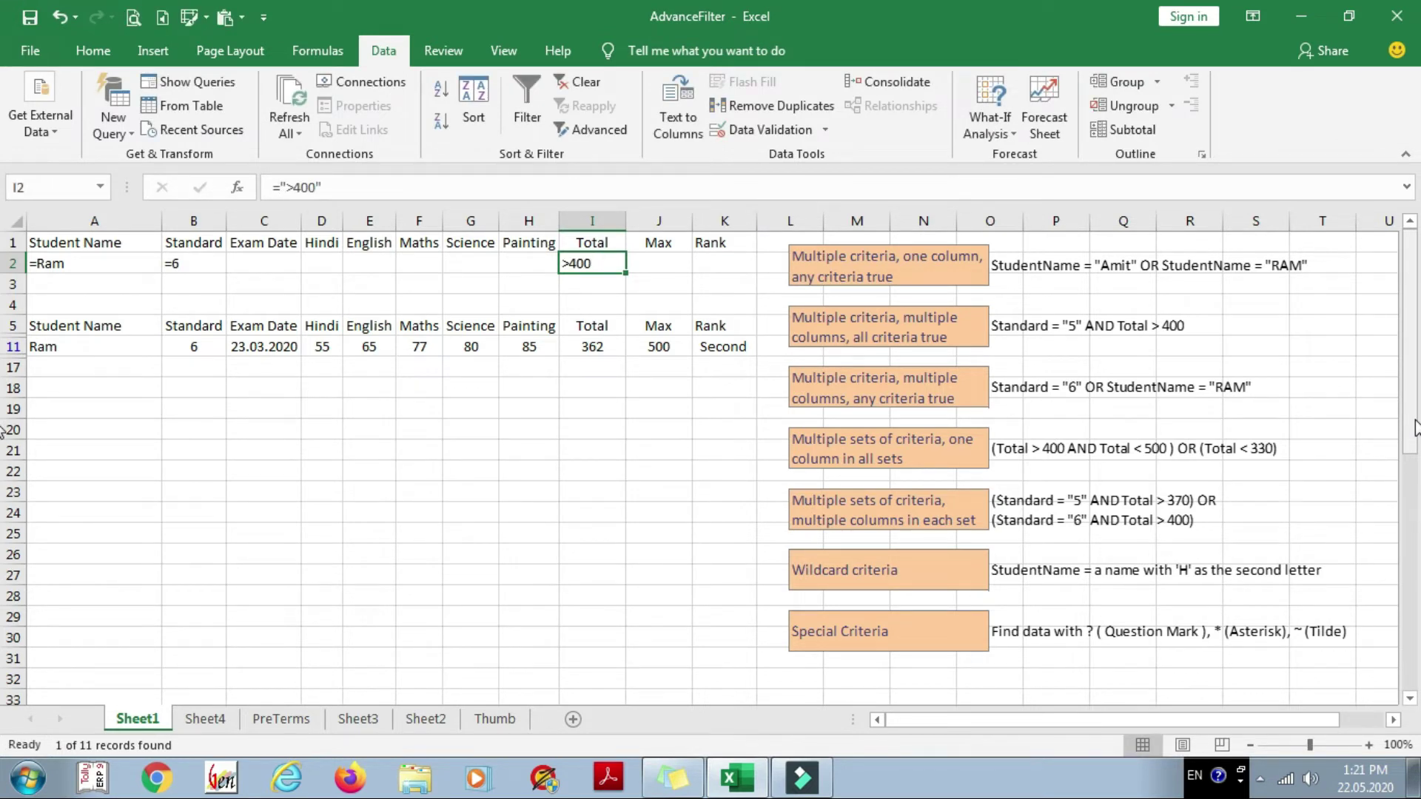
key("Up")
key("Down")
key("Right")
key("Right")
key("Right")
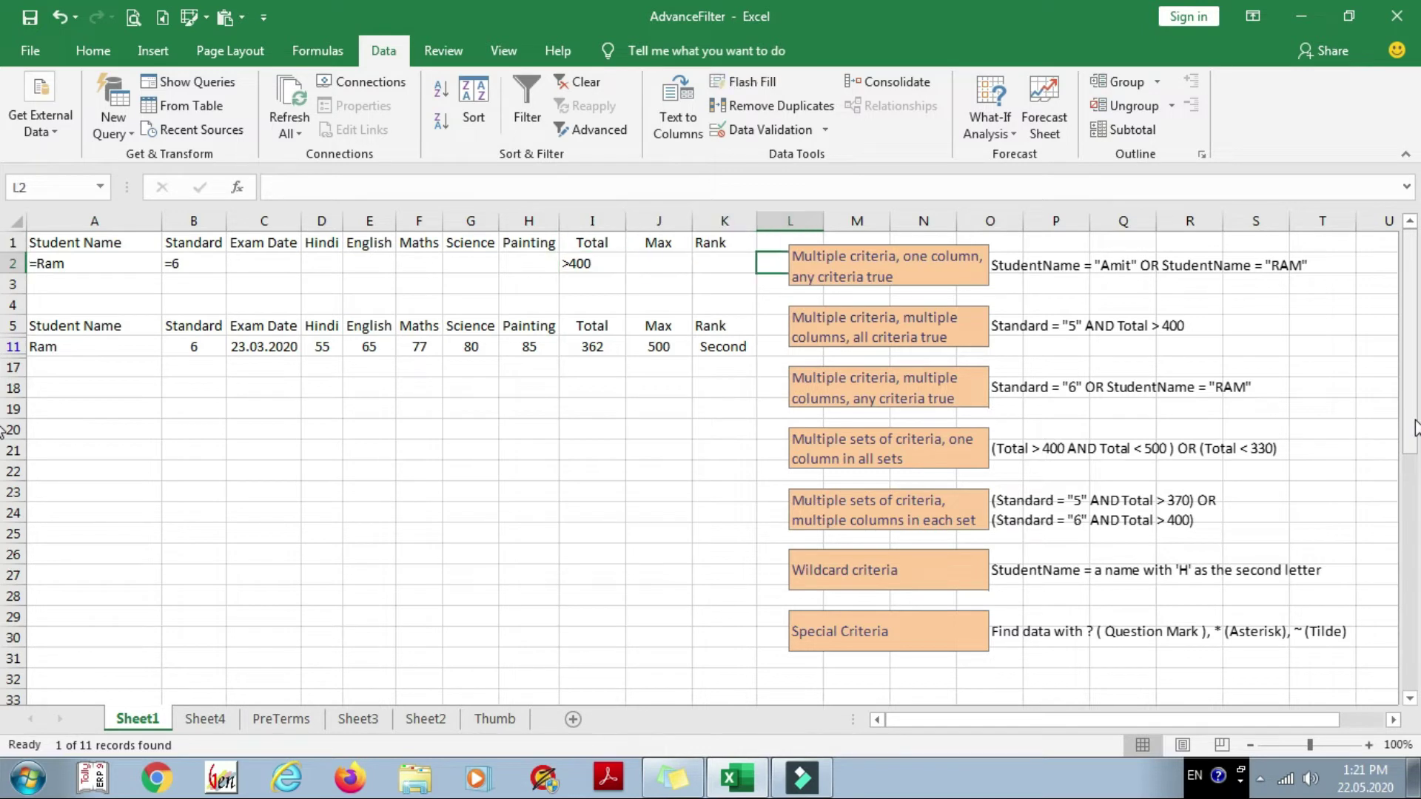
- Move the criteria picture right, then add a second Total heading in L1 with <500 in L2
left_click_drag(1185, 417, 1248, 420)
left_click(804, 256)
left_click(799, 242)
type("Total")
key("Return")
type("=\"<500\"")
key("Return")
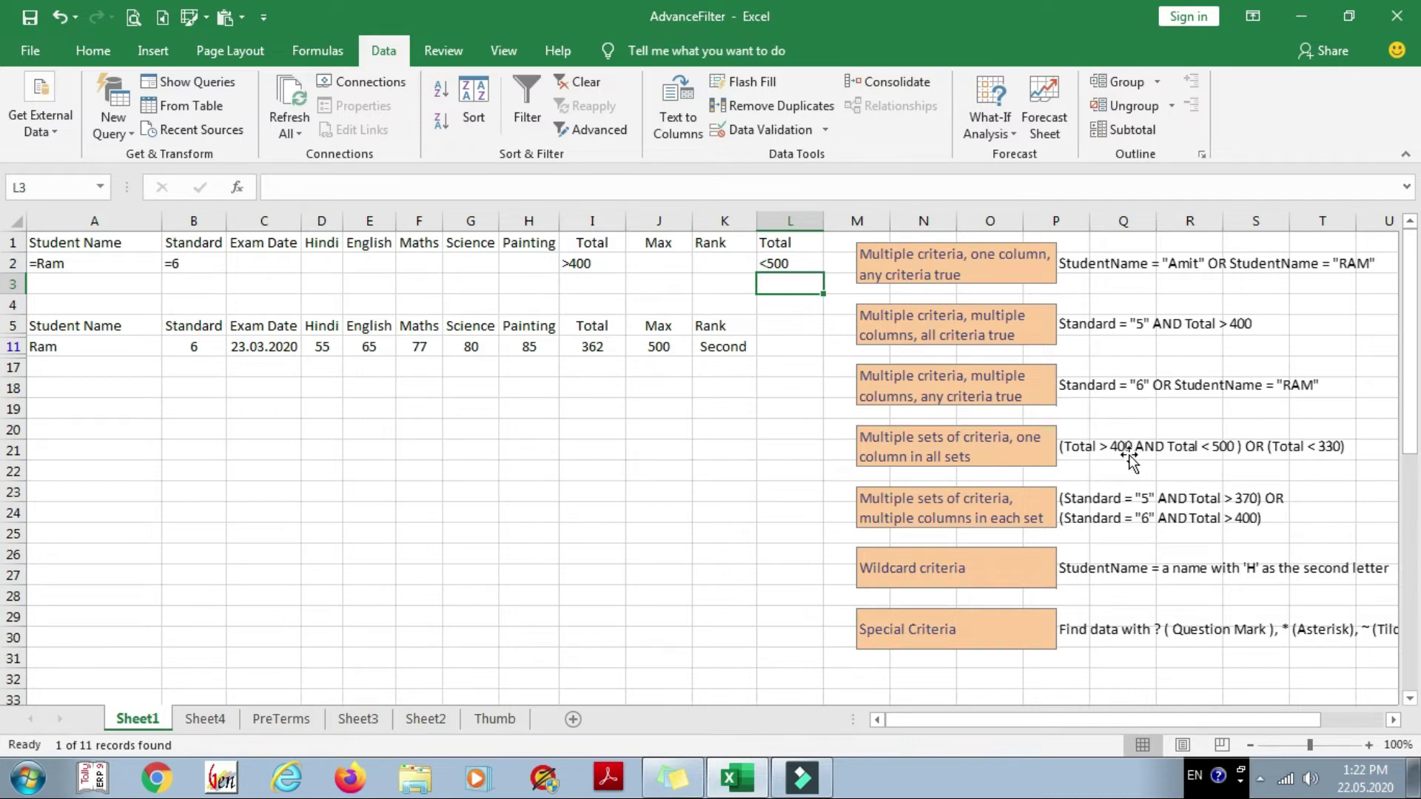
- Review the >400 and <500 Total criteria, then go to cell I3
left_click(576, 263)
left_click(762, 263)
left_click(603, 262)
left_click(777, 264)
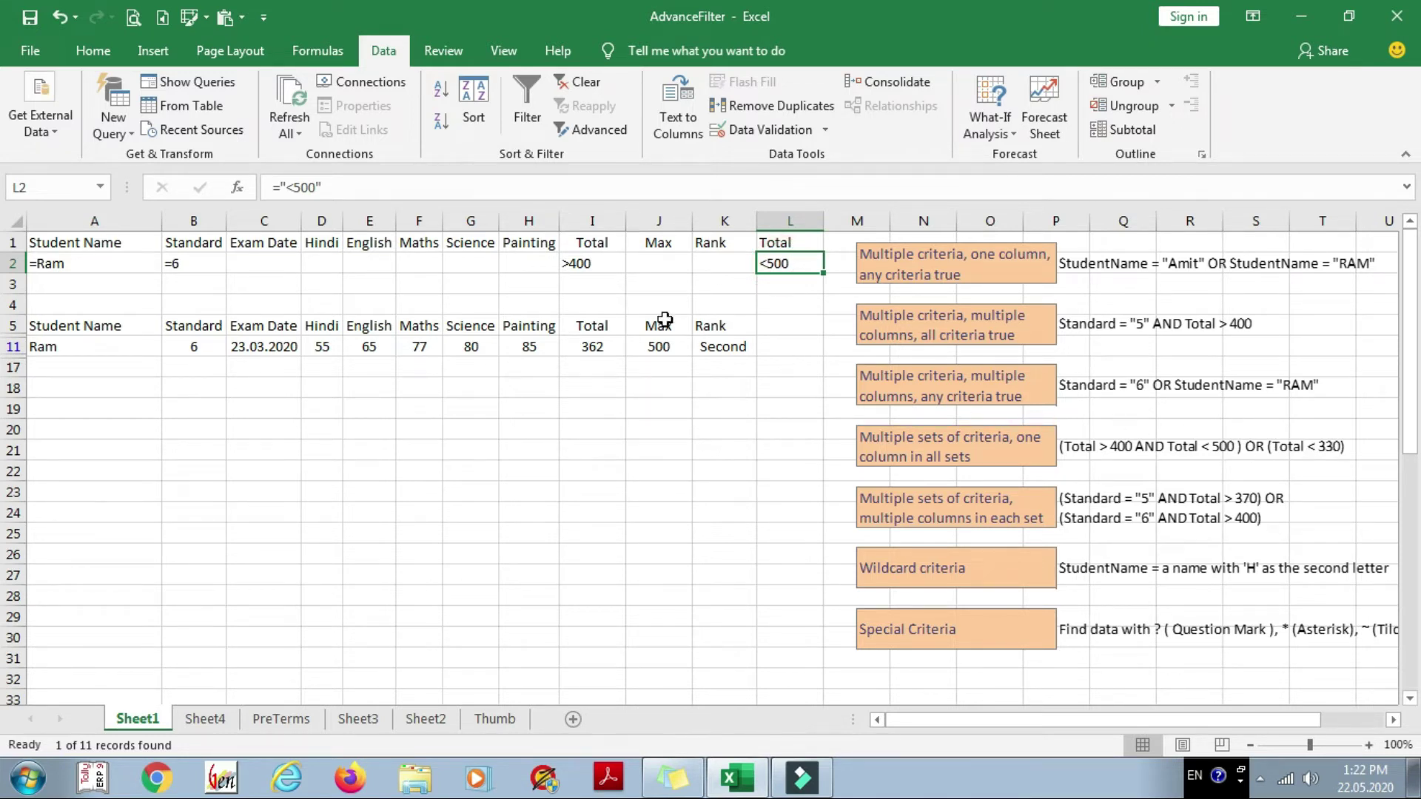
left_click(594, 286)
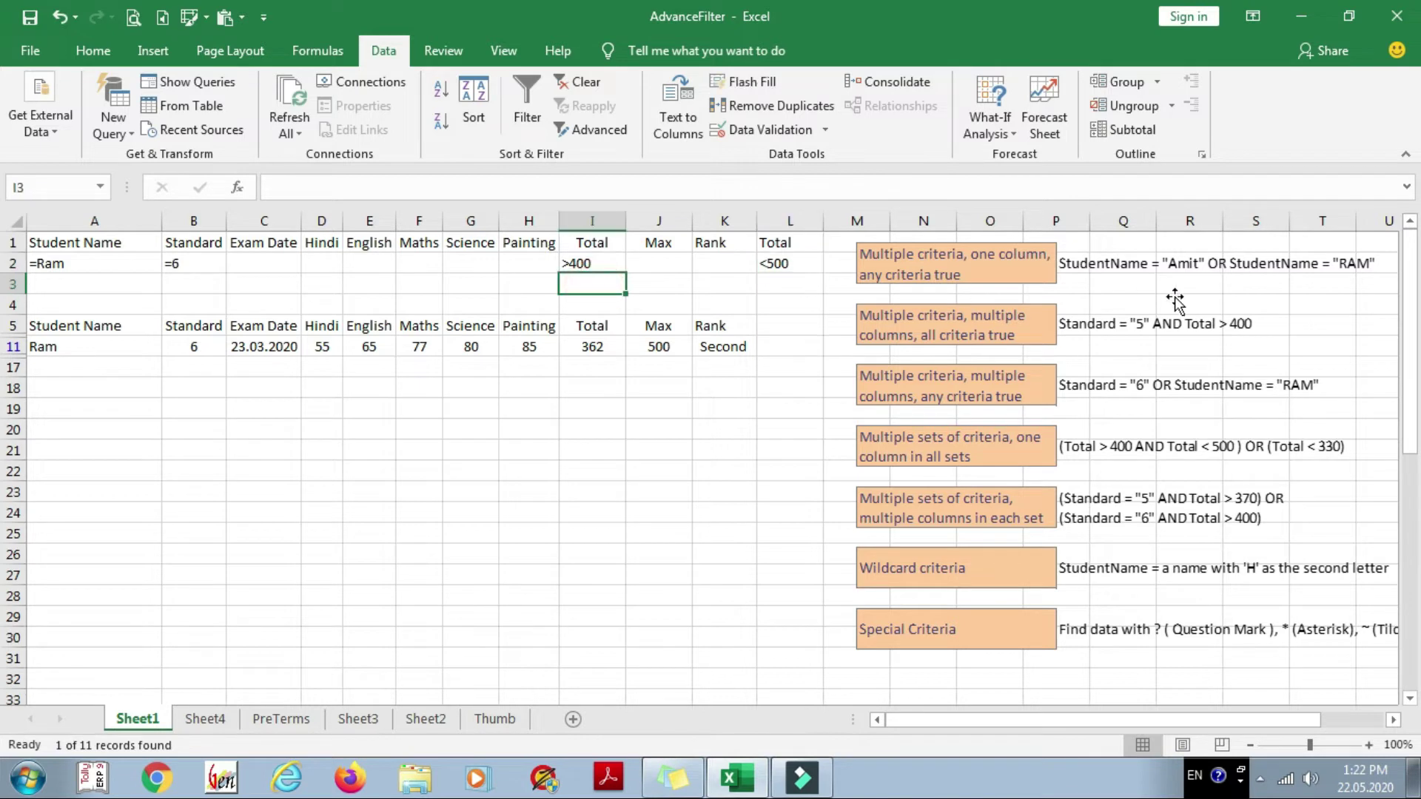
- Clear the Ram and 6 criteria, then run Advanced Filter with criteria range A1:L3
left_click_drag(193, 263, 111, 264)
key("Delete")
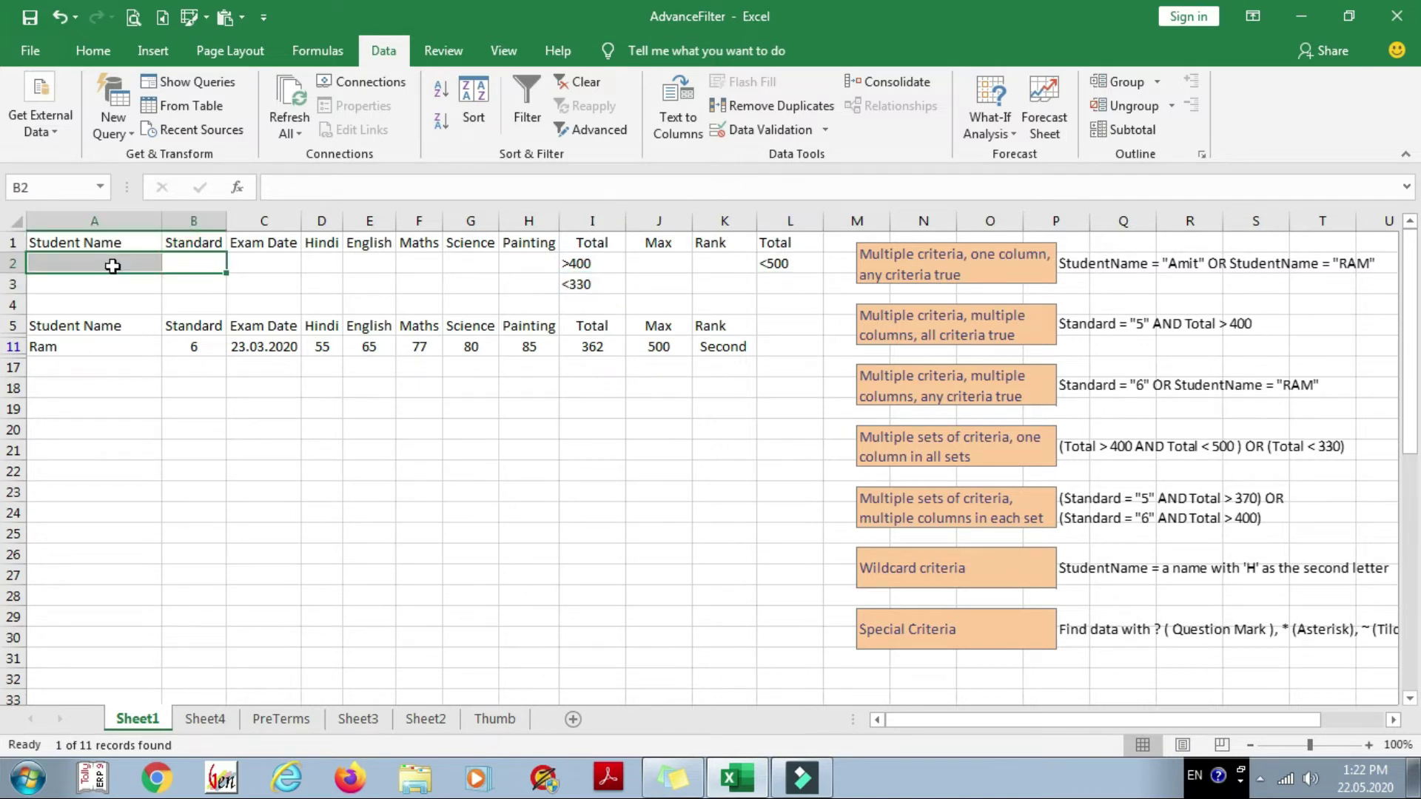
left_click(581, 133)
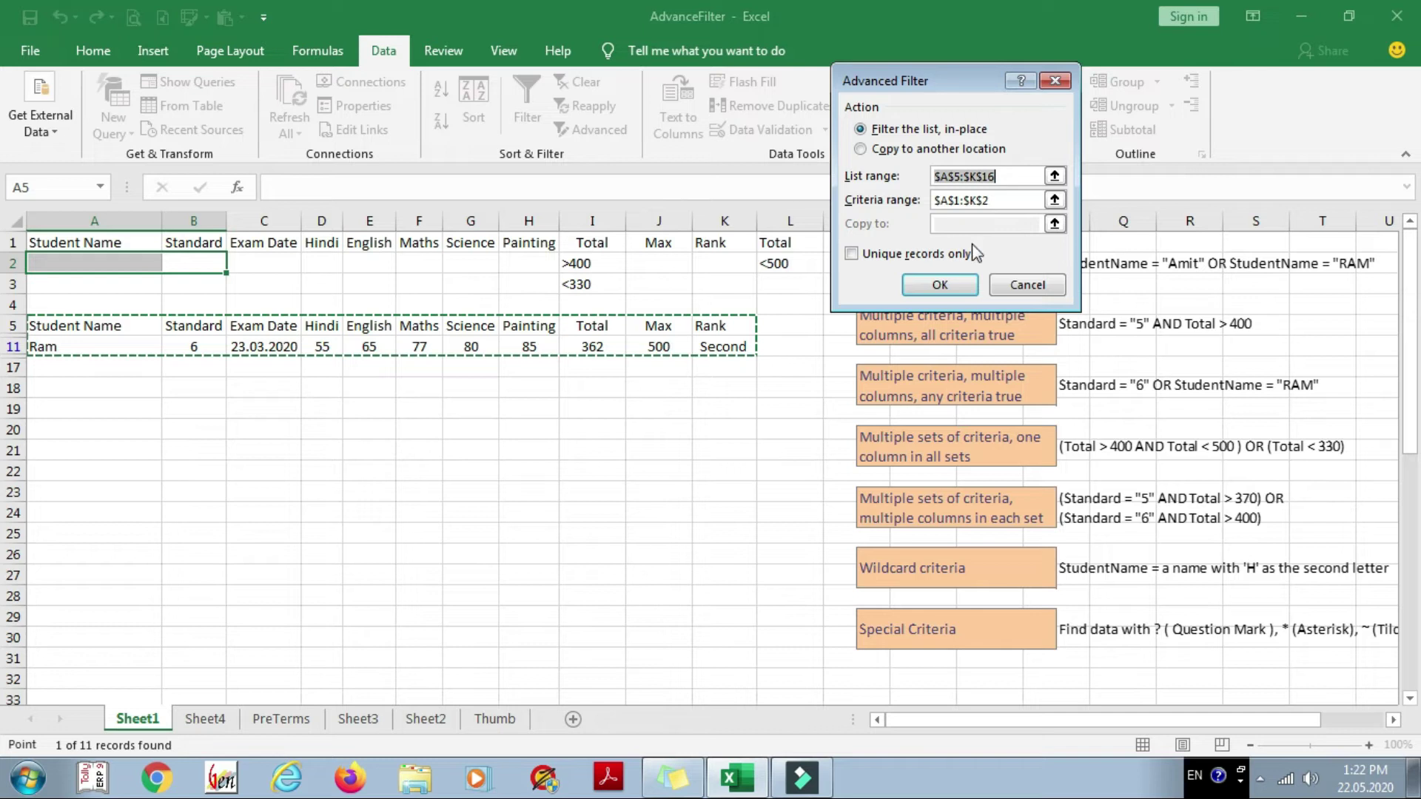
left_click(1008, 177)
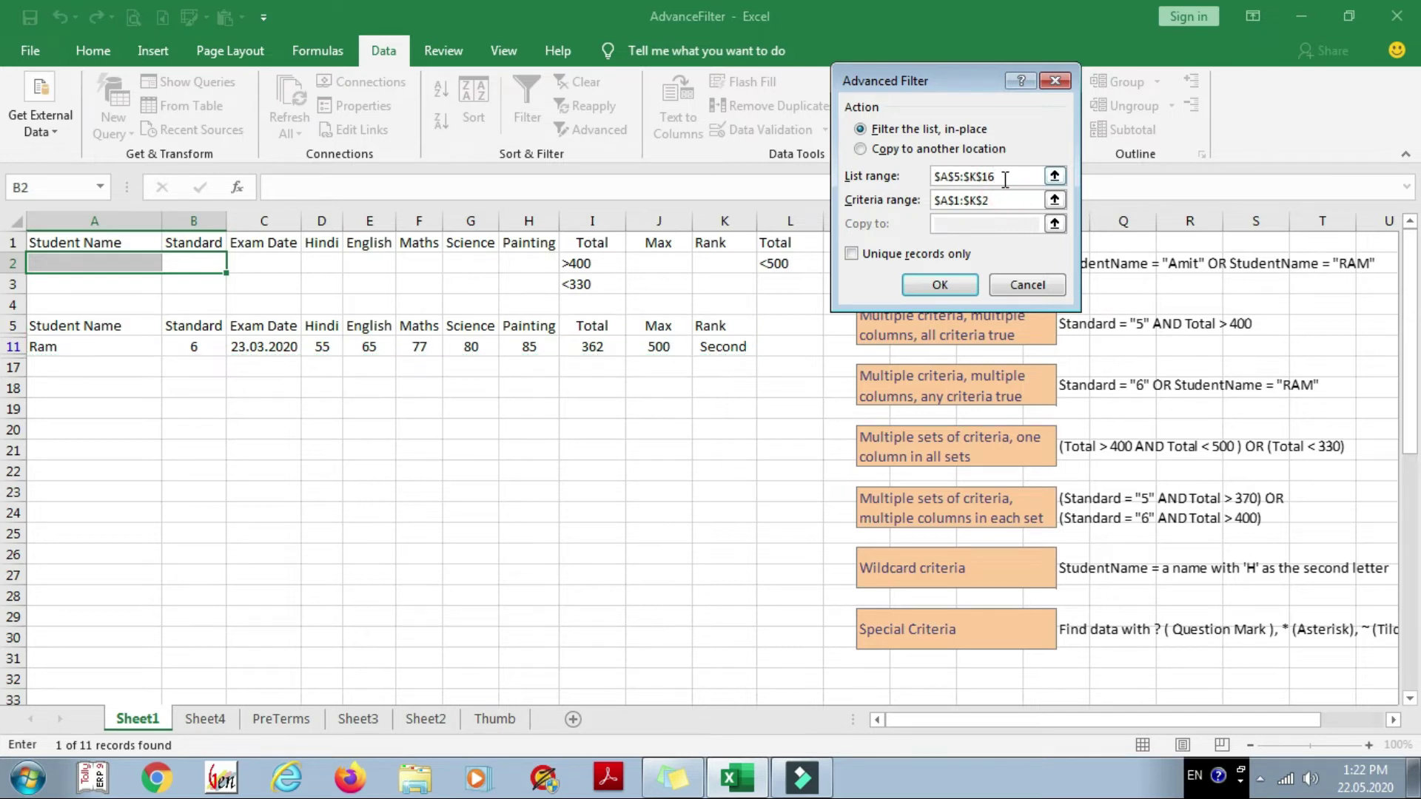
left_click(1006, 199)
left_click_drag(1004, 198, 925, 206)
mouse_move(95, 244)
left_mouse_down()
mouse_move(714, 254)
mouse_move(780, 283)
left_mouse_up()
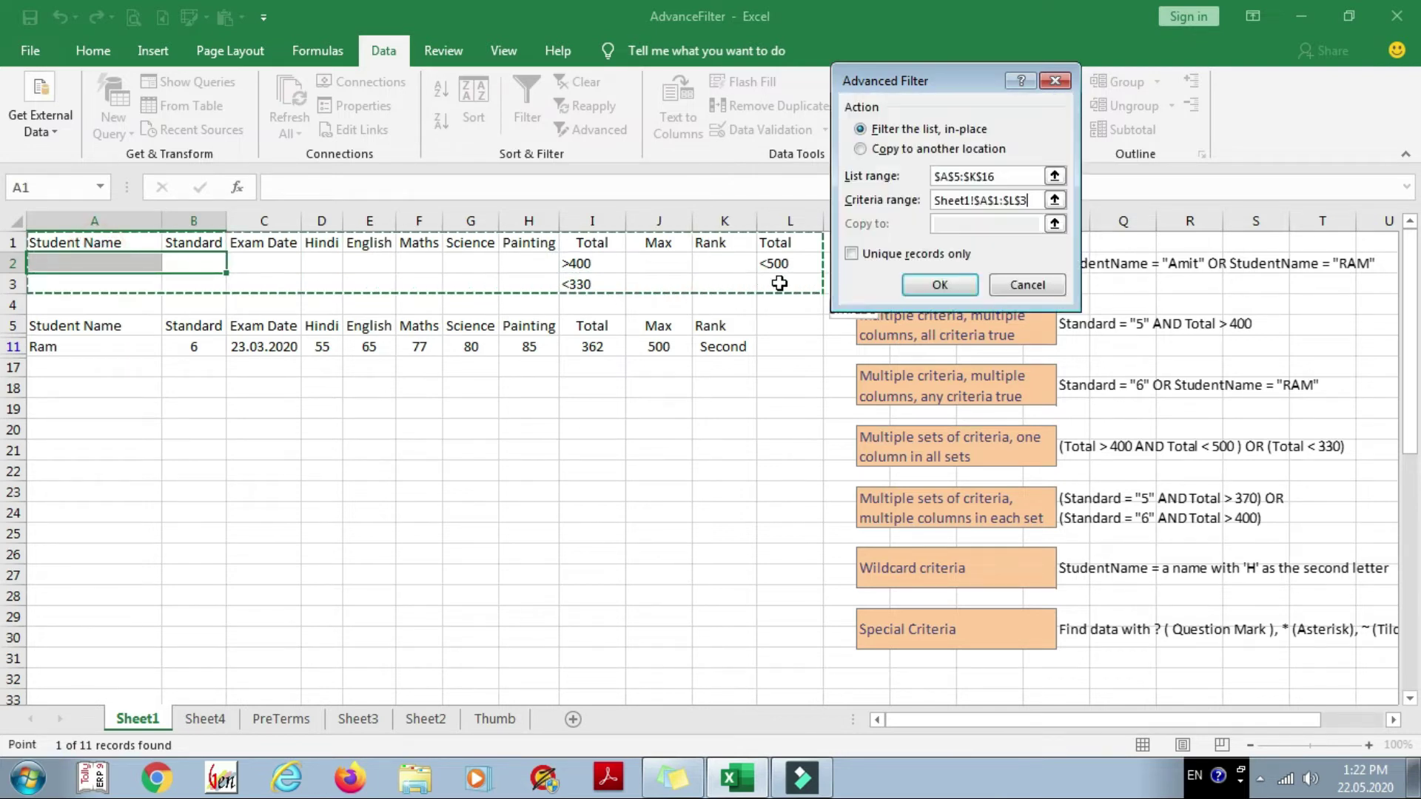
left_click(940, 286)
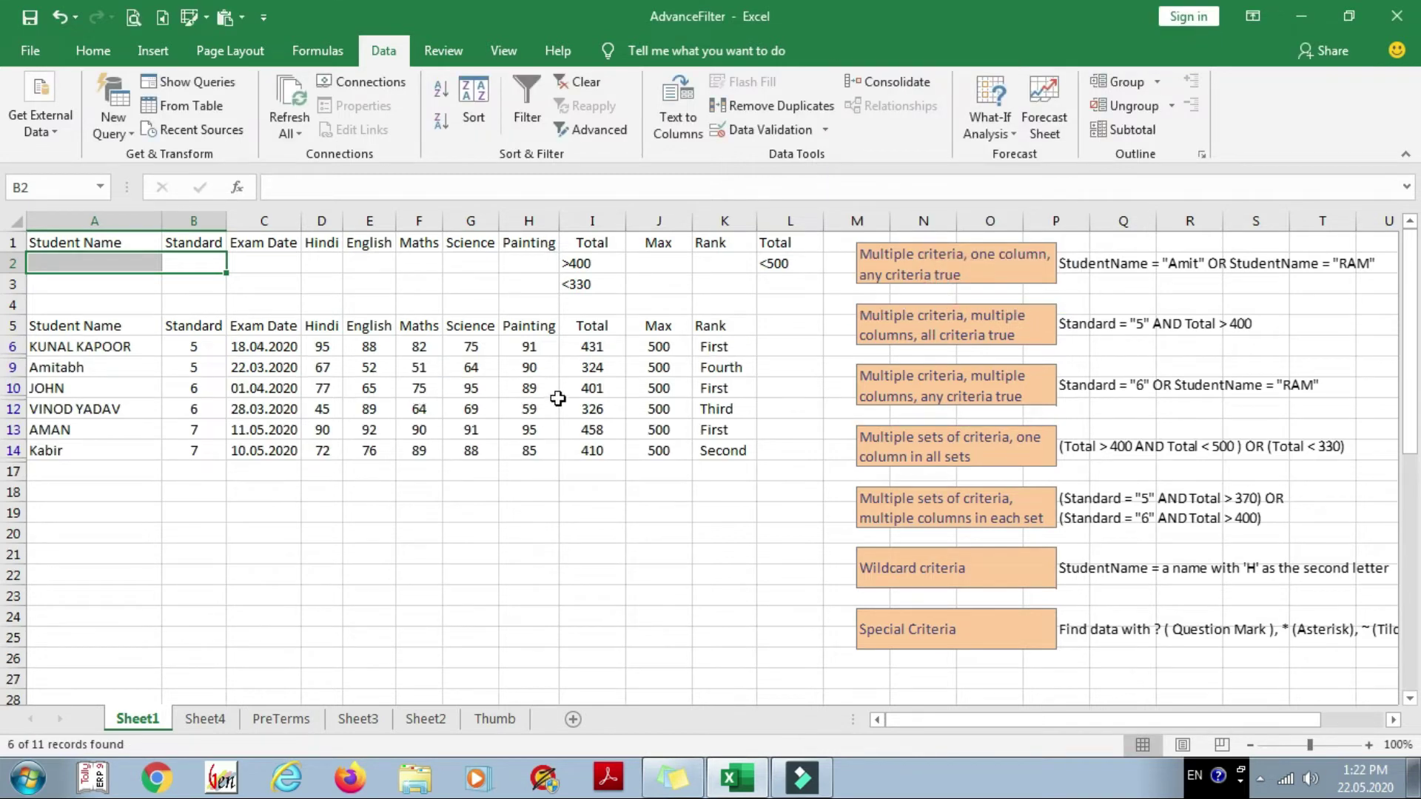
left_click(618, 347)
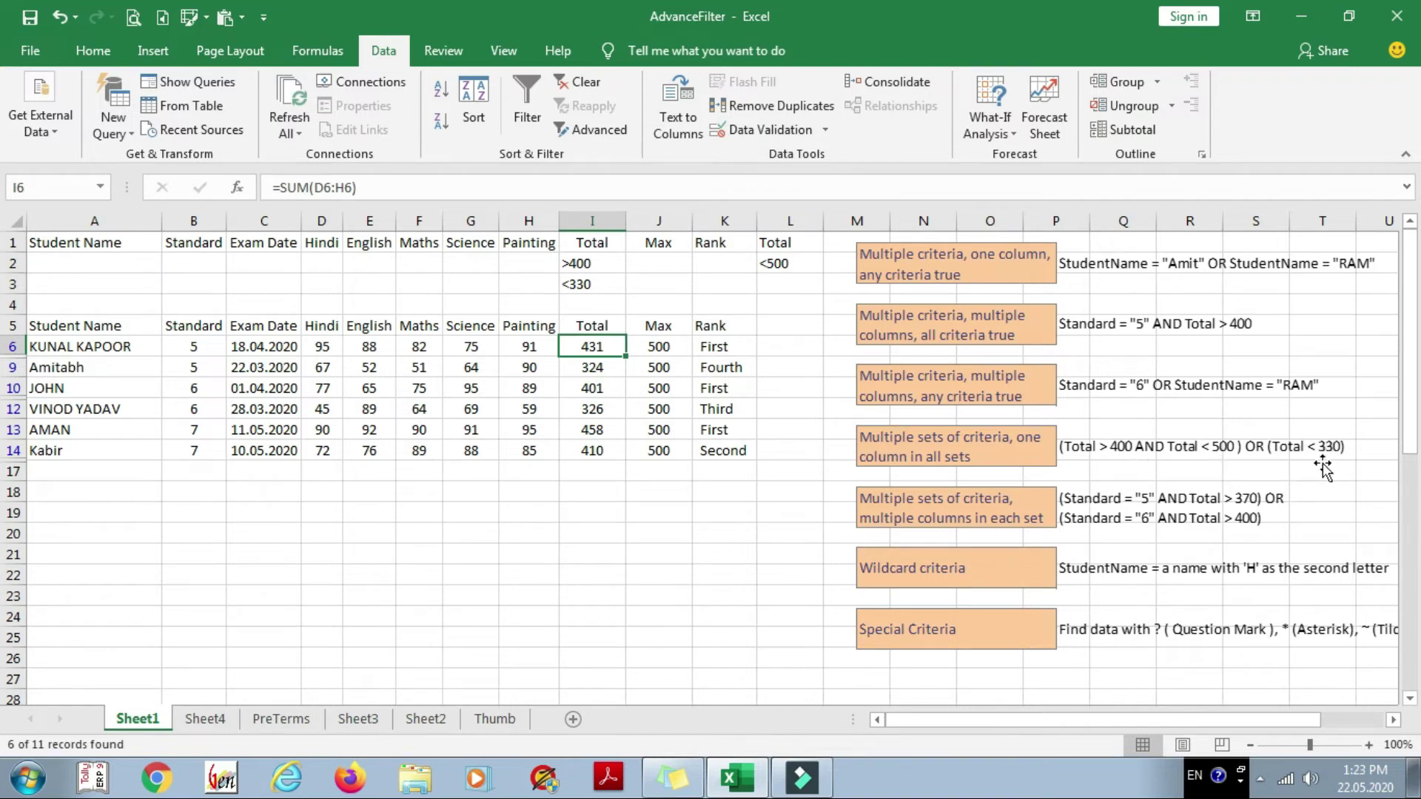
left_click(605, 380)
left_click(608, 430)
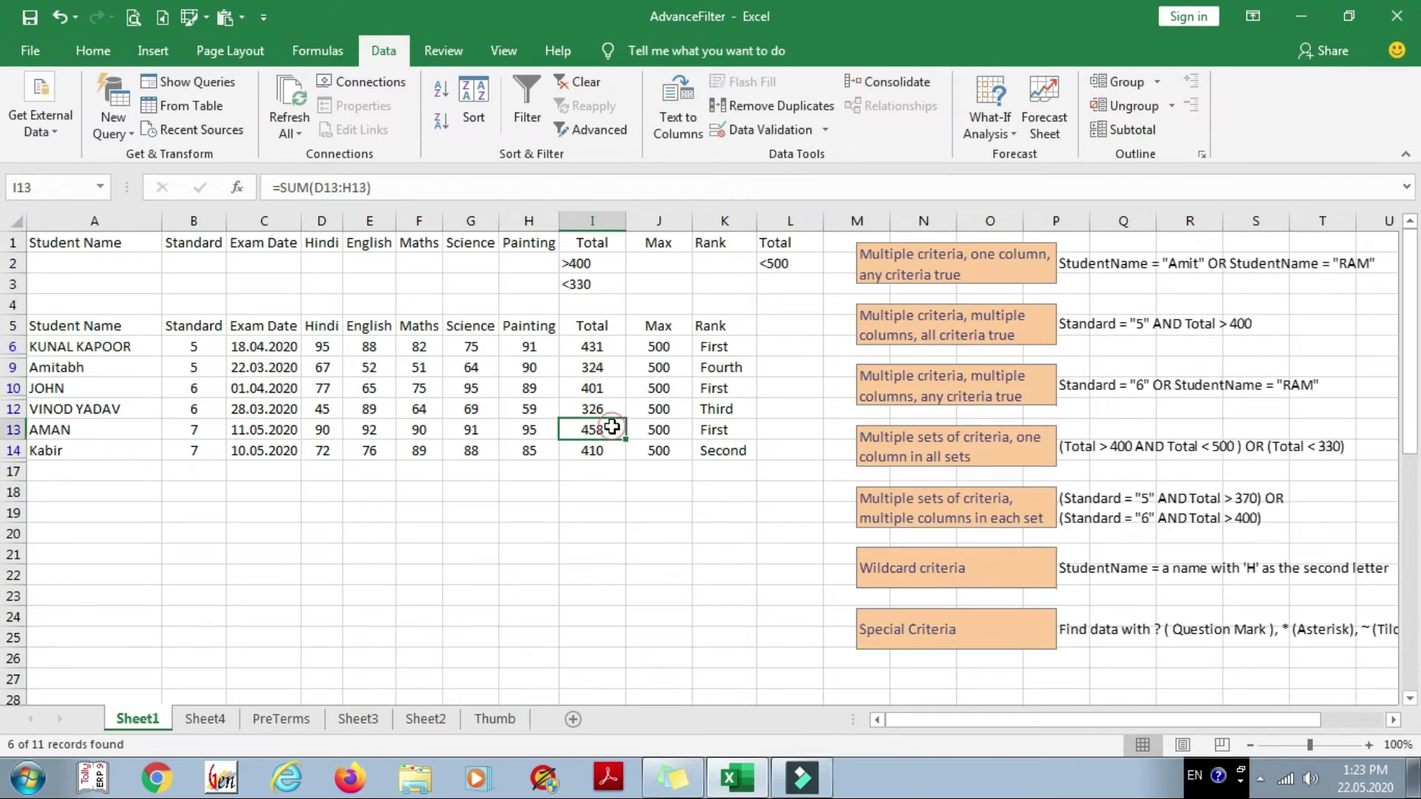
left_click(611, 449)
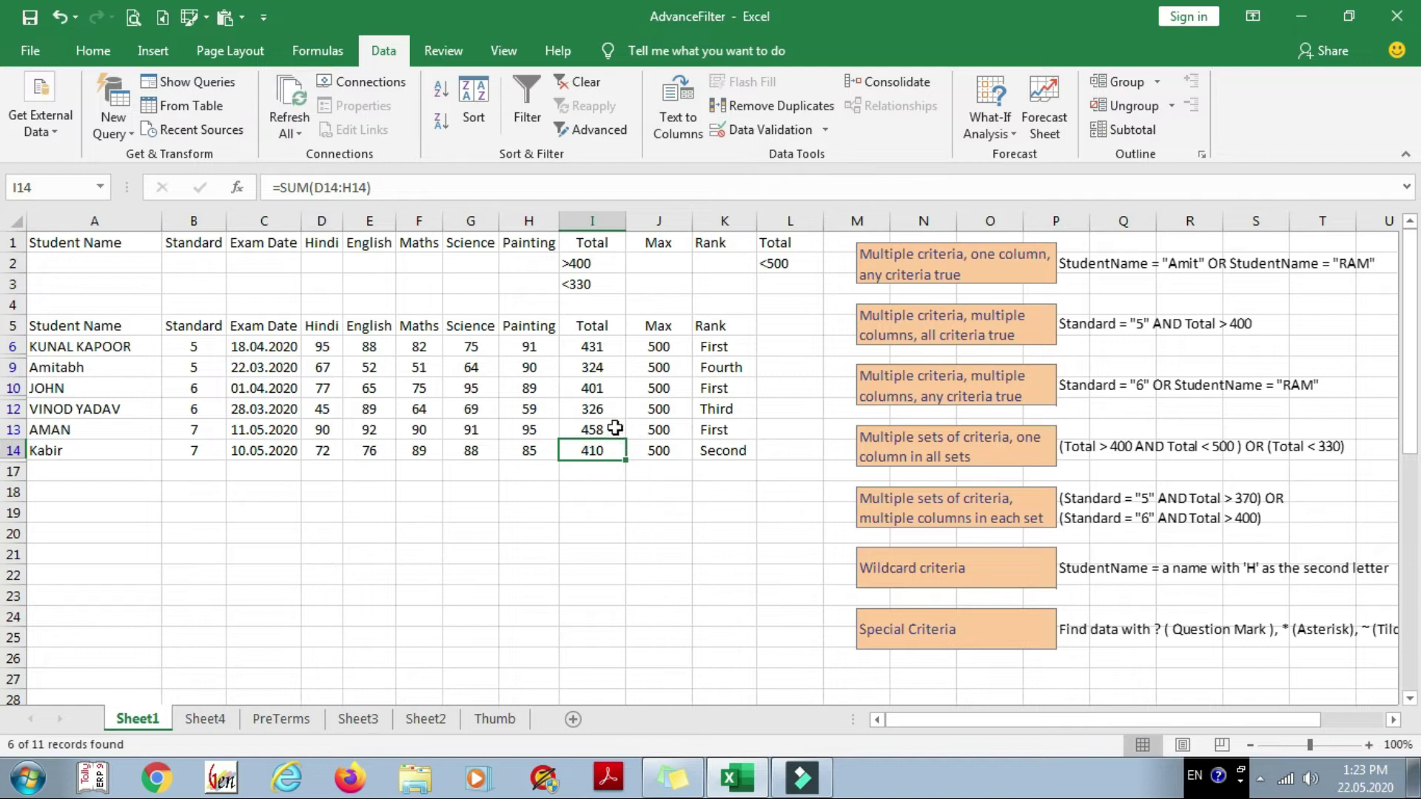
left_click(605, 369)
left_click(611, 411)
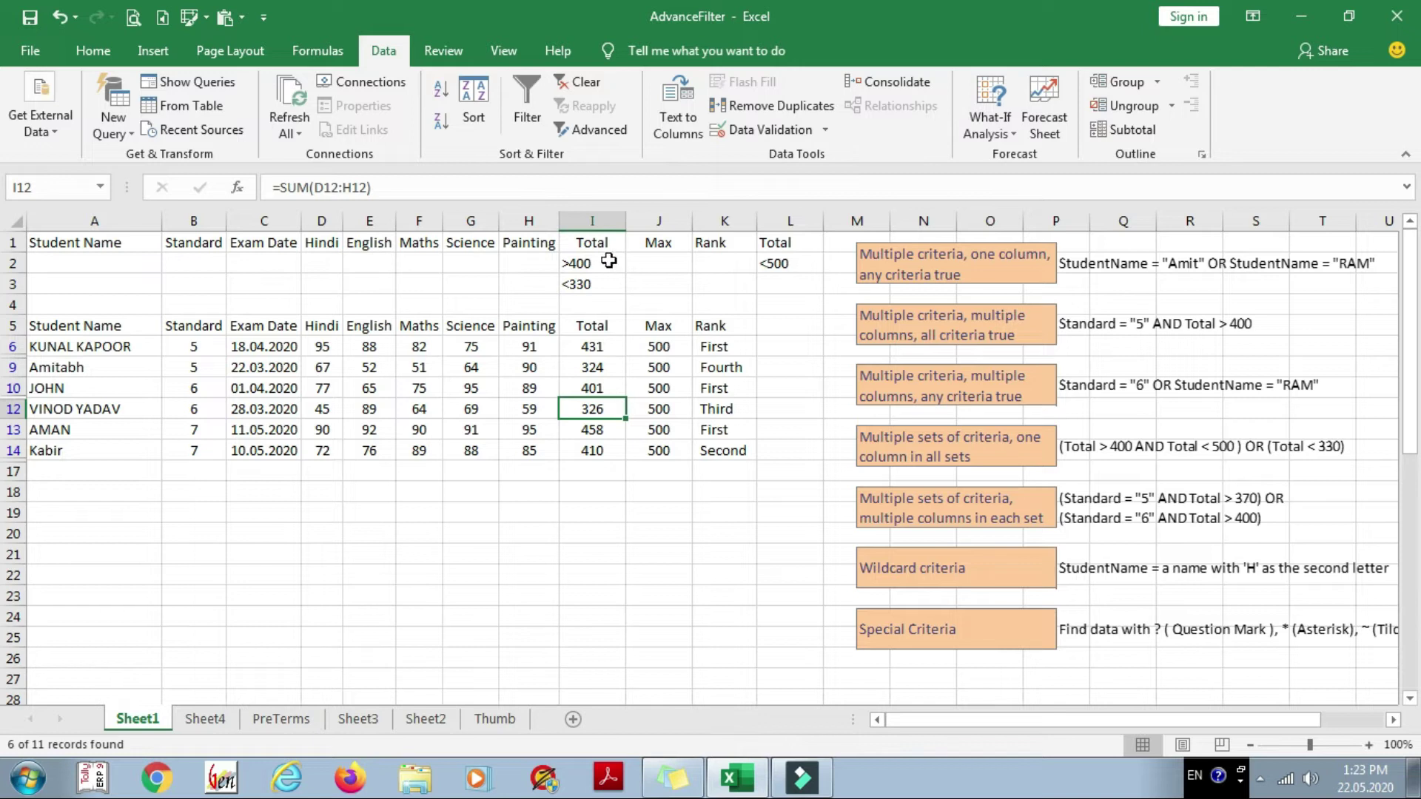
left_click_drag(601, 263, 773, 268)
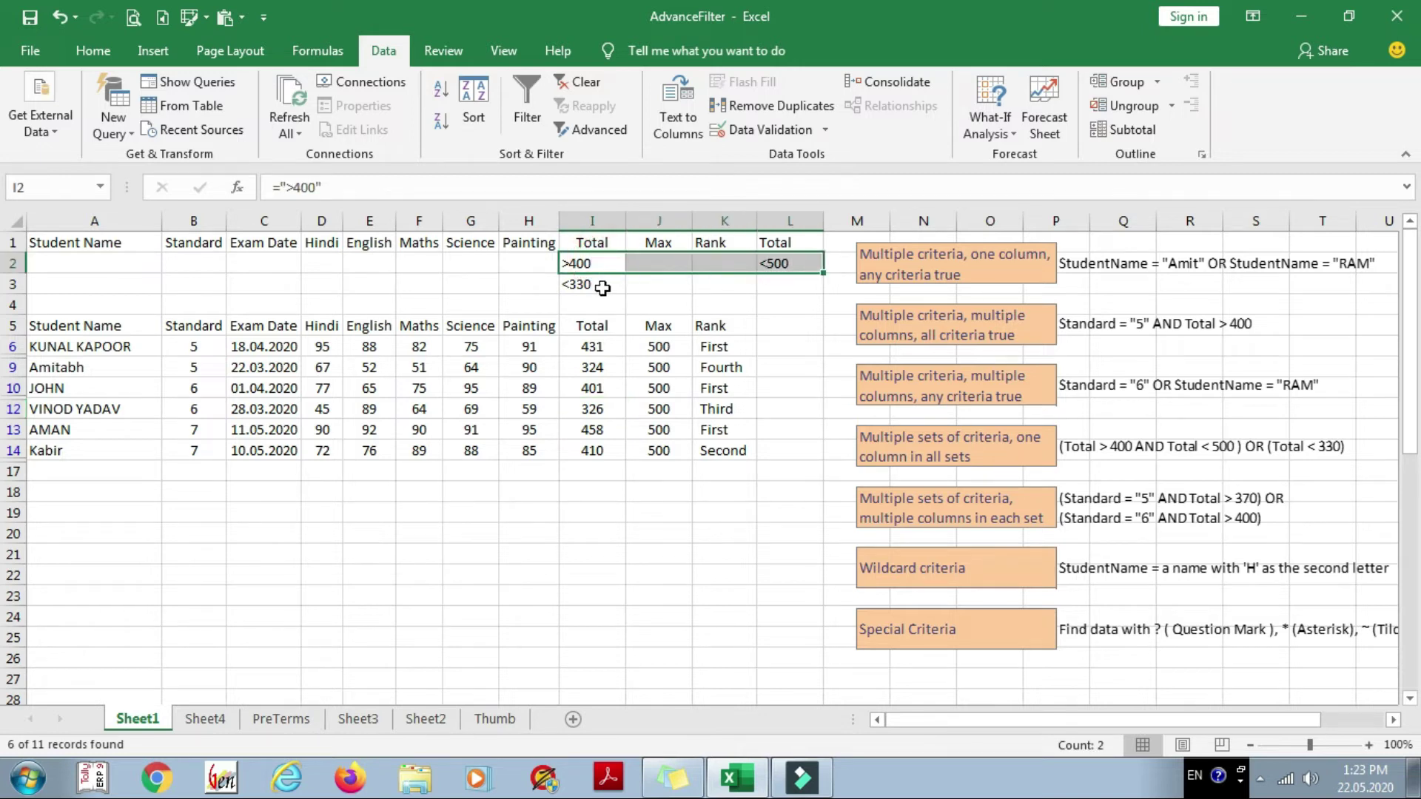
left_click(598, 286)
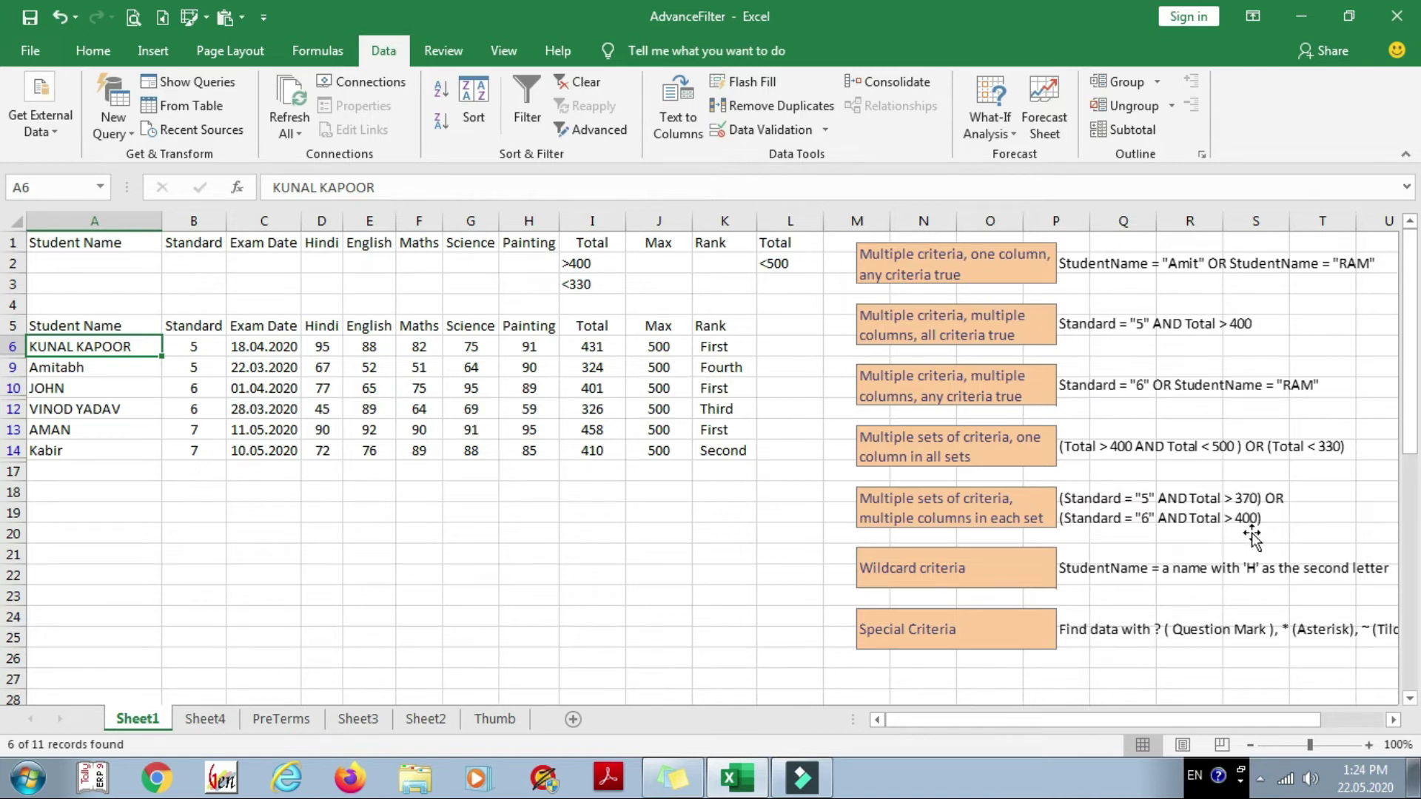
- Clear the old Total criteria and enter Standard =5 in B2 with Total >370 in I2
key("Delete")
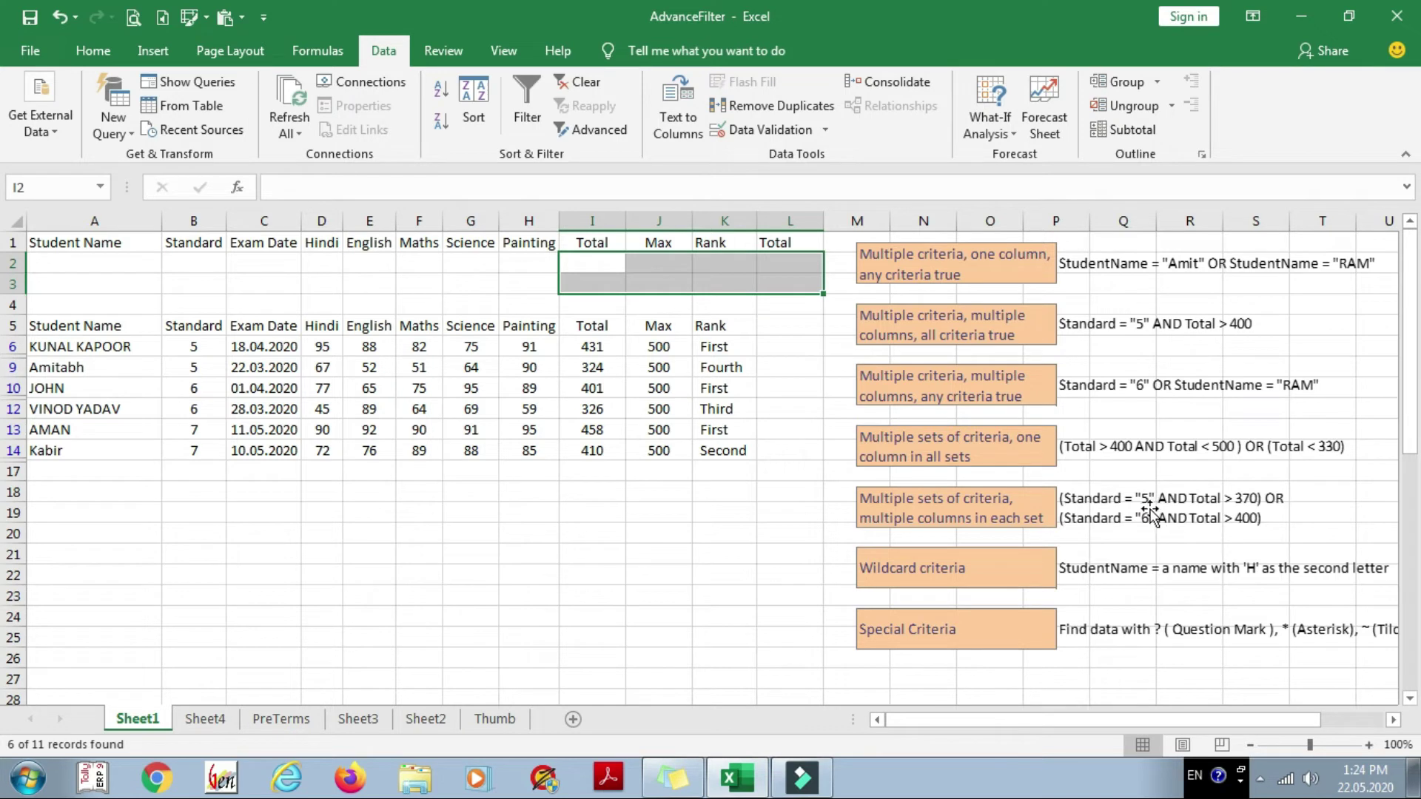
left_click(178, 262)
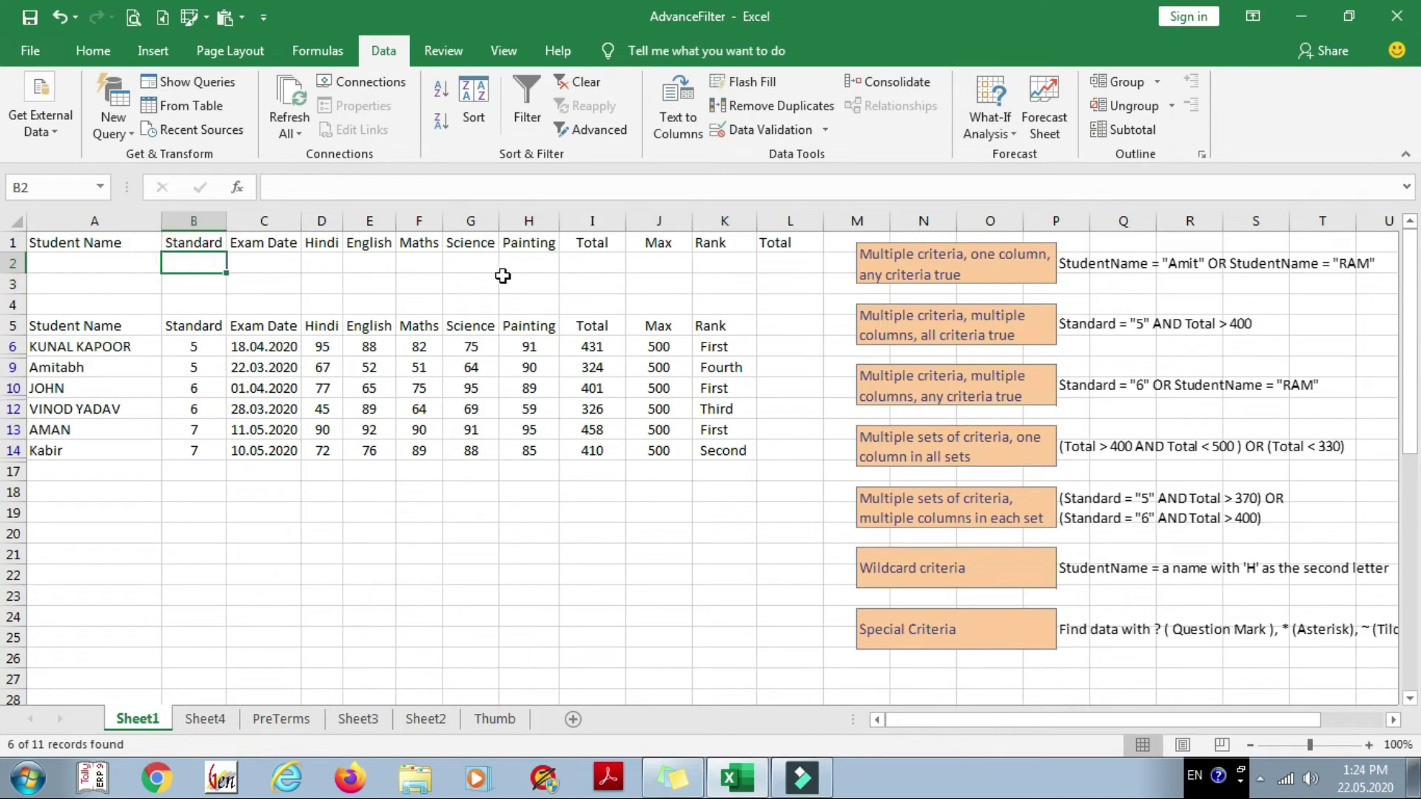
type("=")
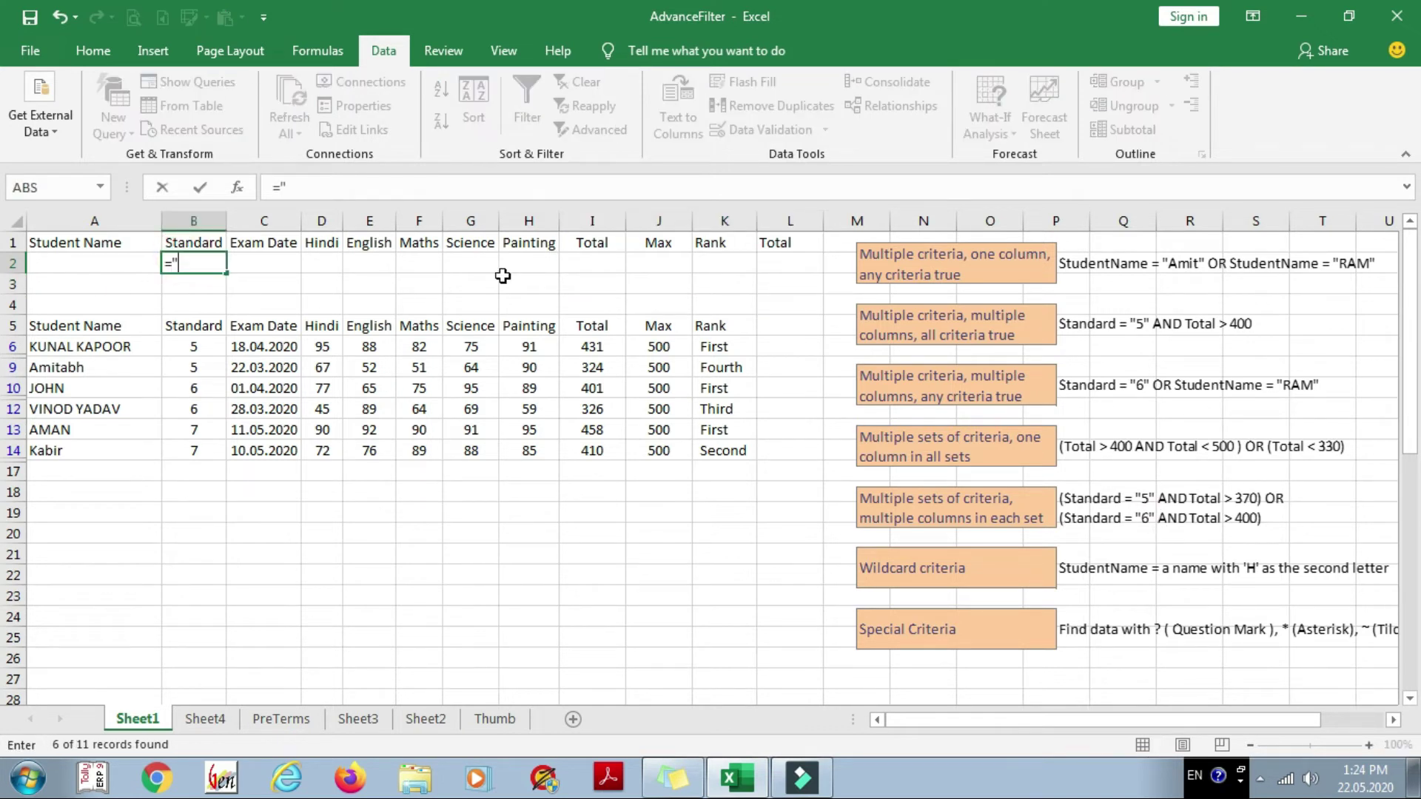
type("5")
key("Return")
key("Up")
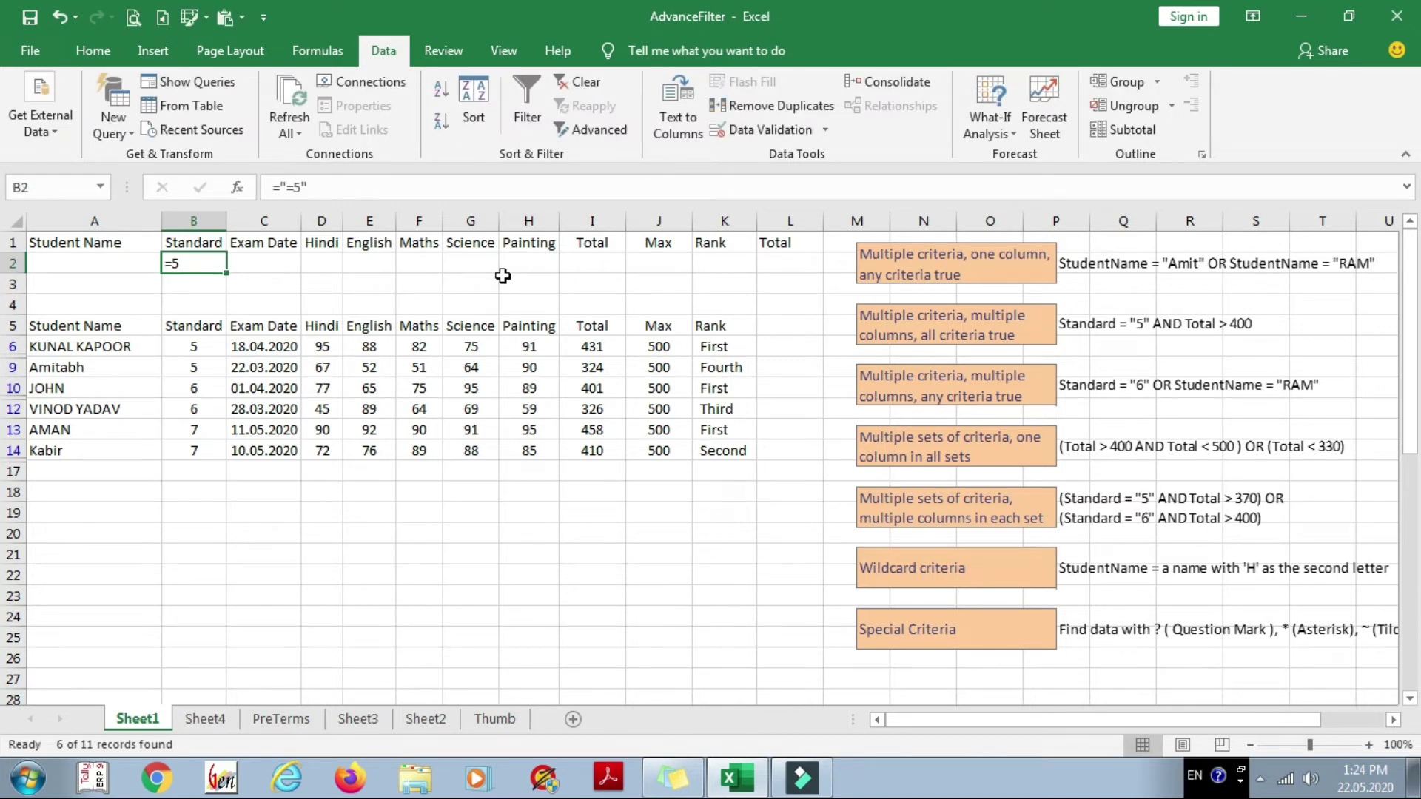
left_click(575, 262)
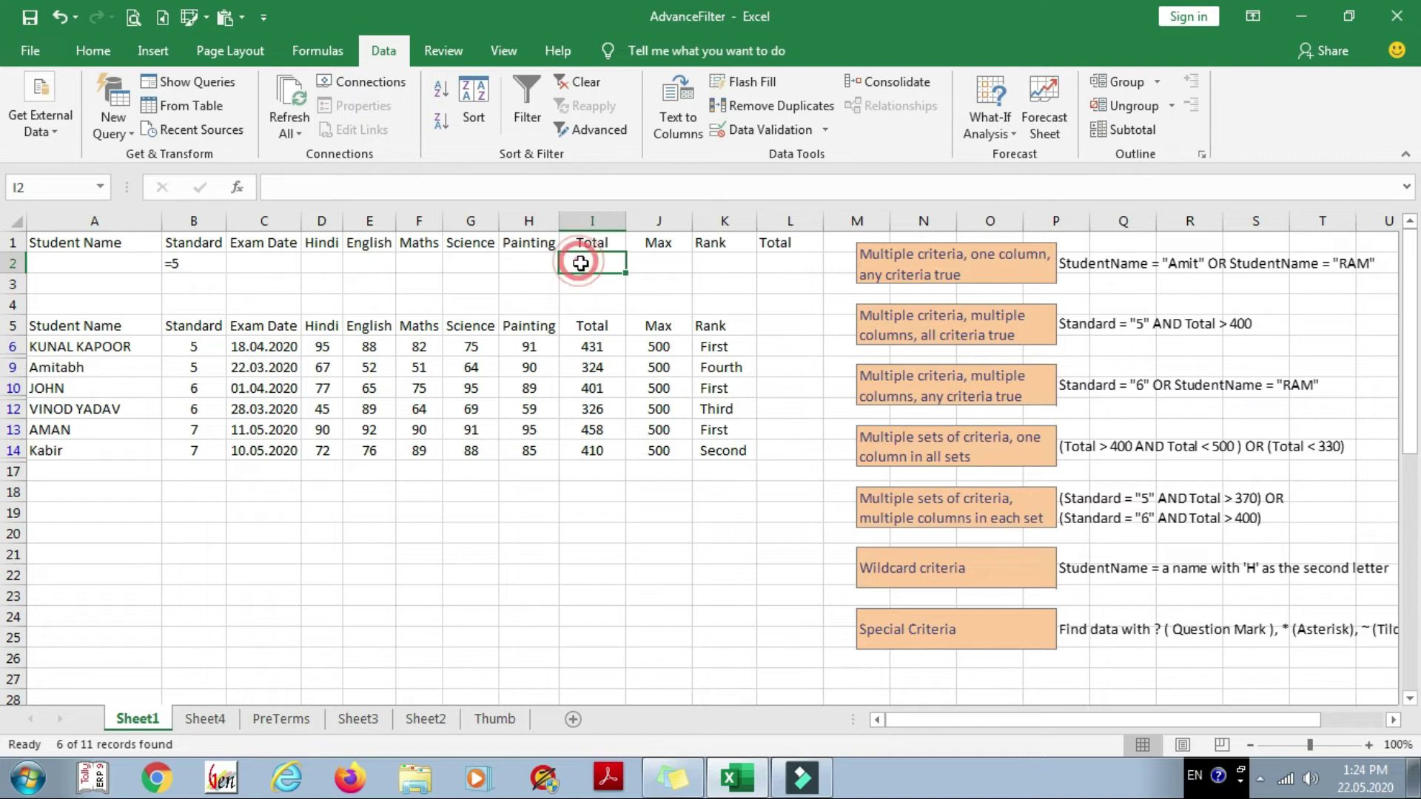
type("=")
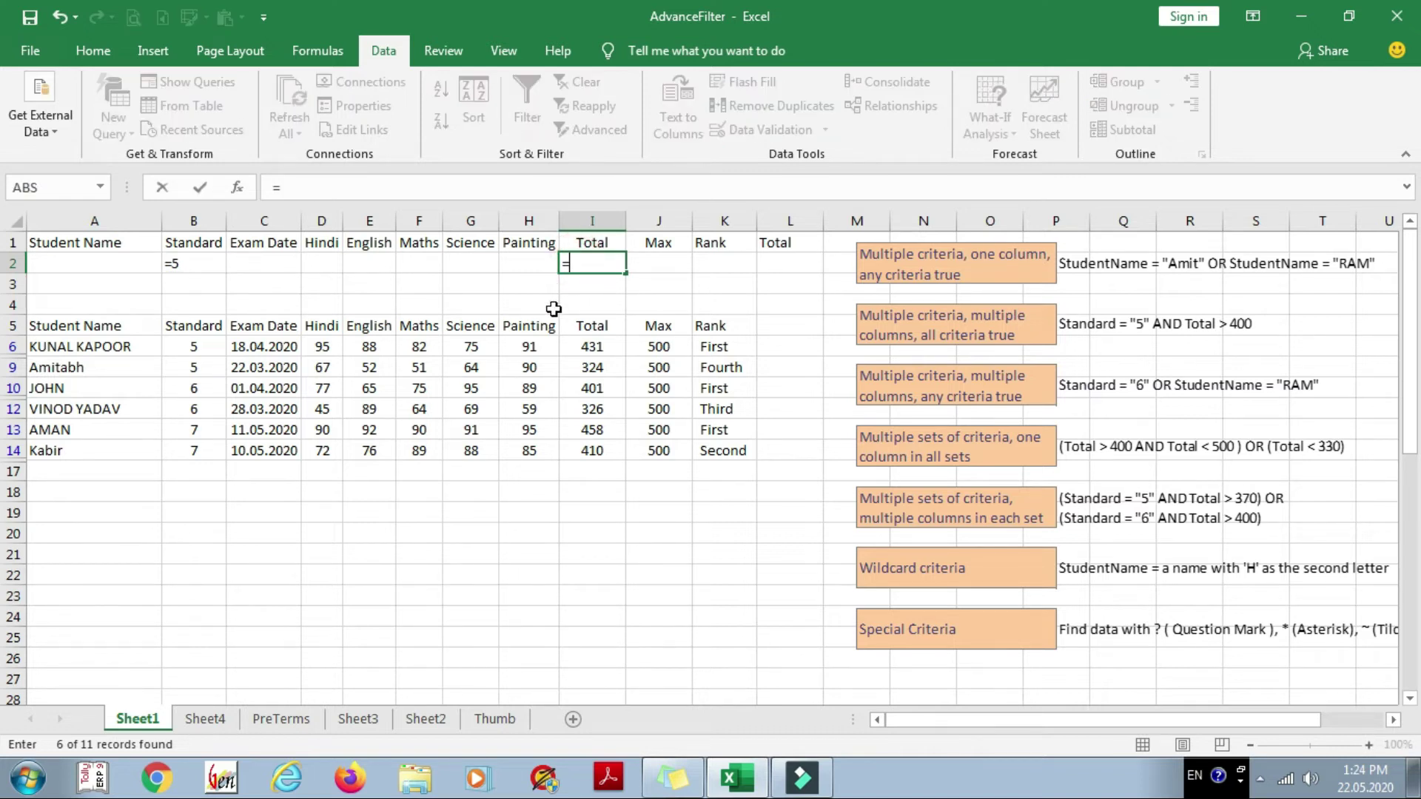
type("\">370")
key("Return")
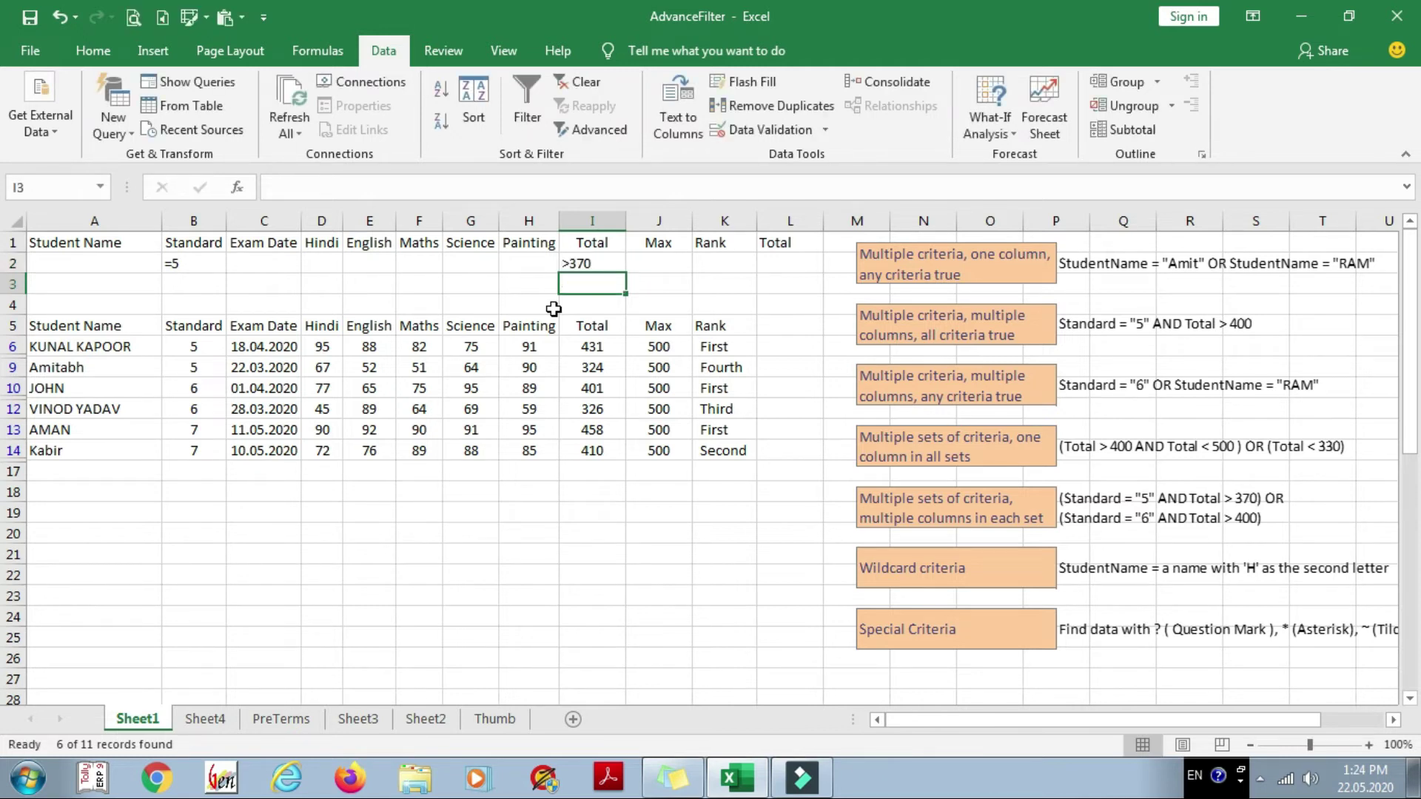
left_click(592, 263)
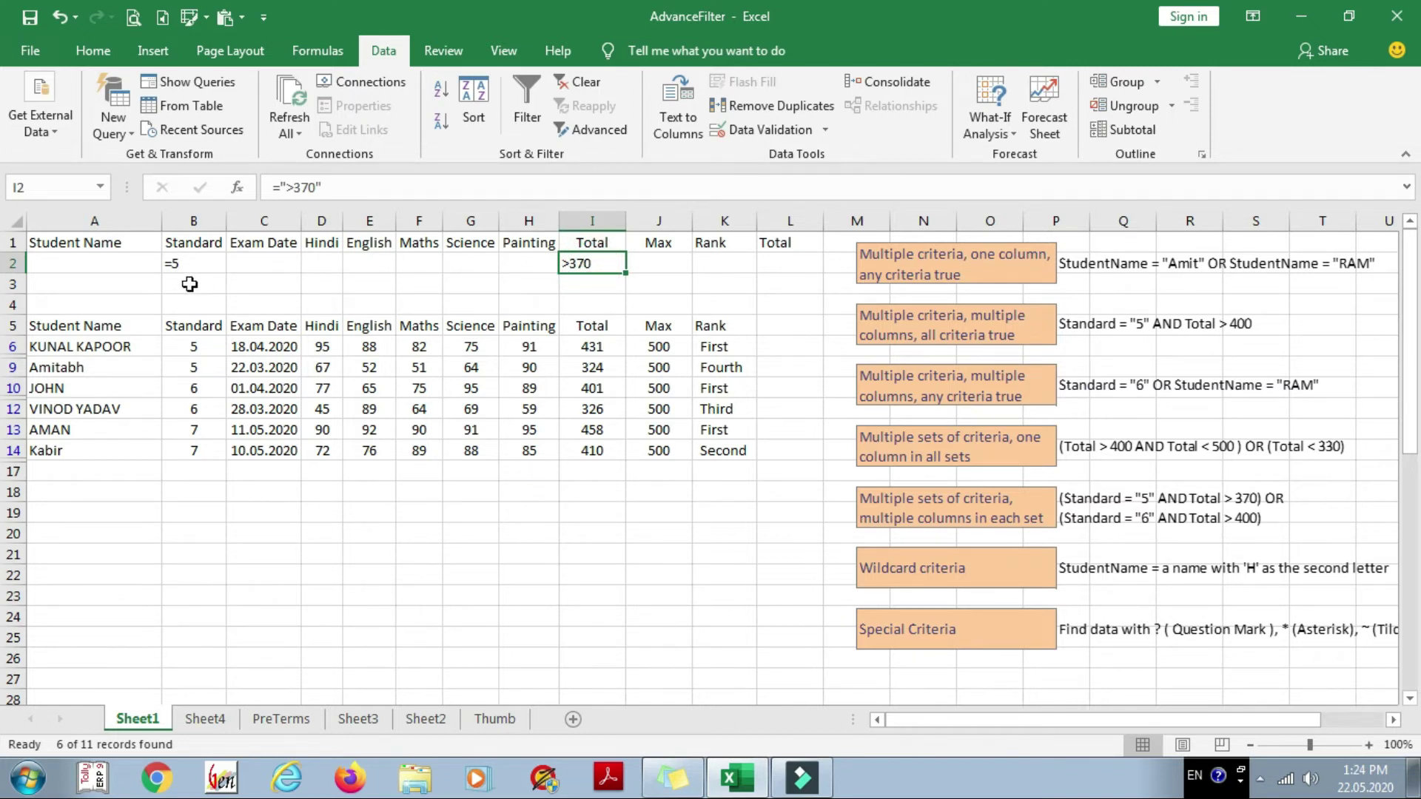
- Fill row 3 with Standard =6 in B3 and Total >400 in I3
left_click(191, 284)
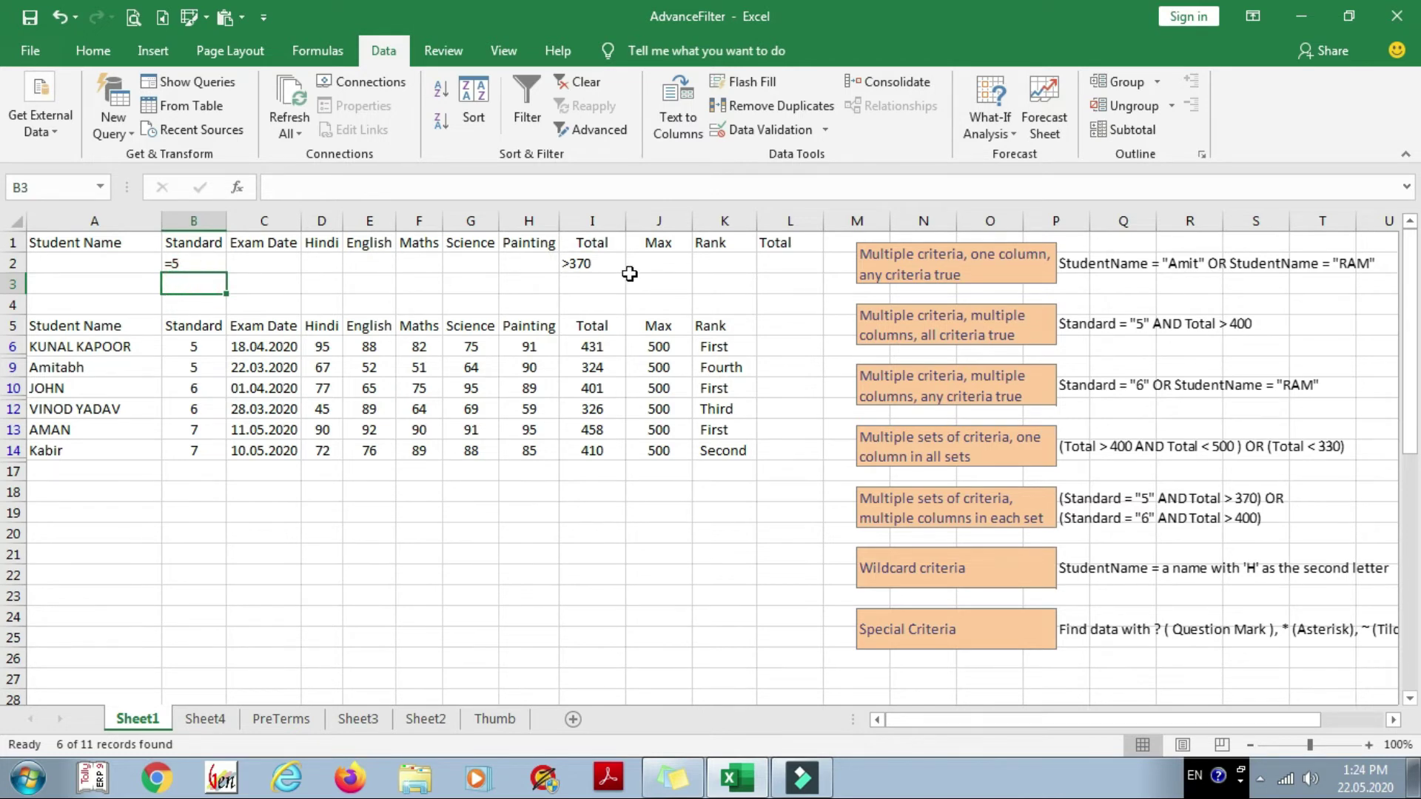
key("ctrl+d")
left_click(298, 187)
key("BackSpace")
type("6")
key("Return")
key("Up")
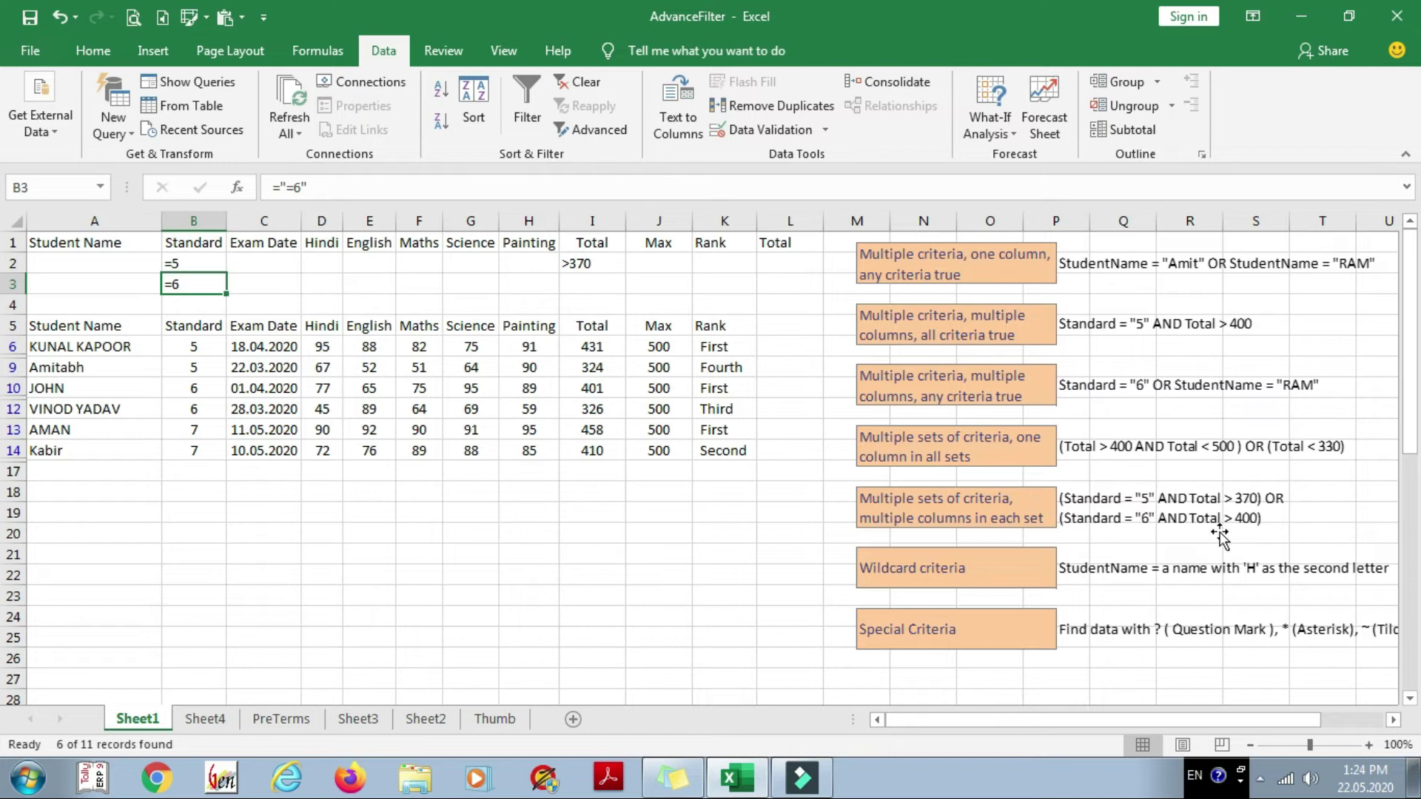
left_click(592, 284)
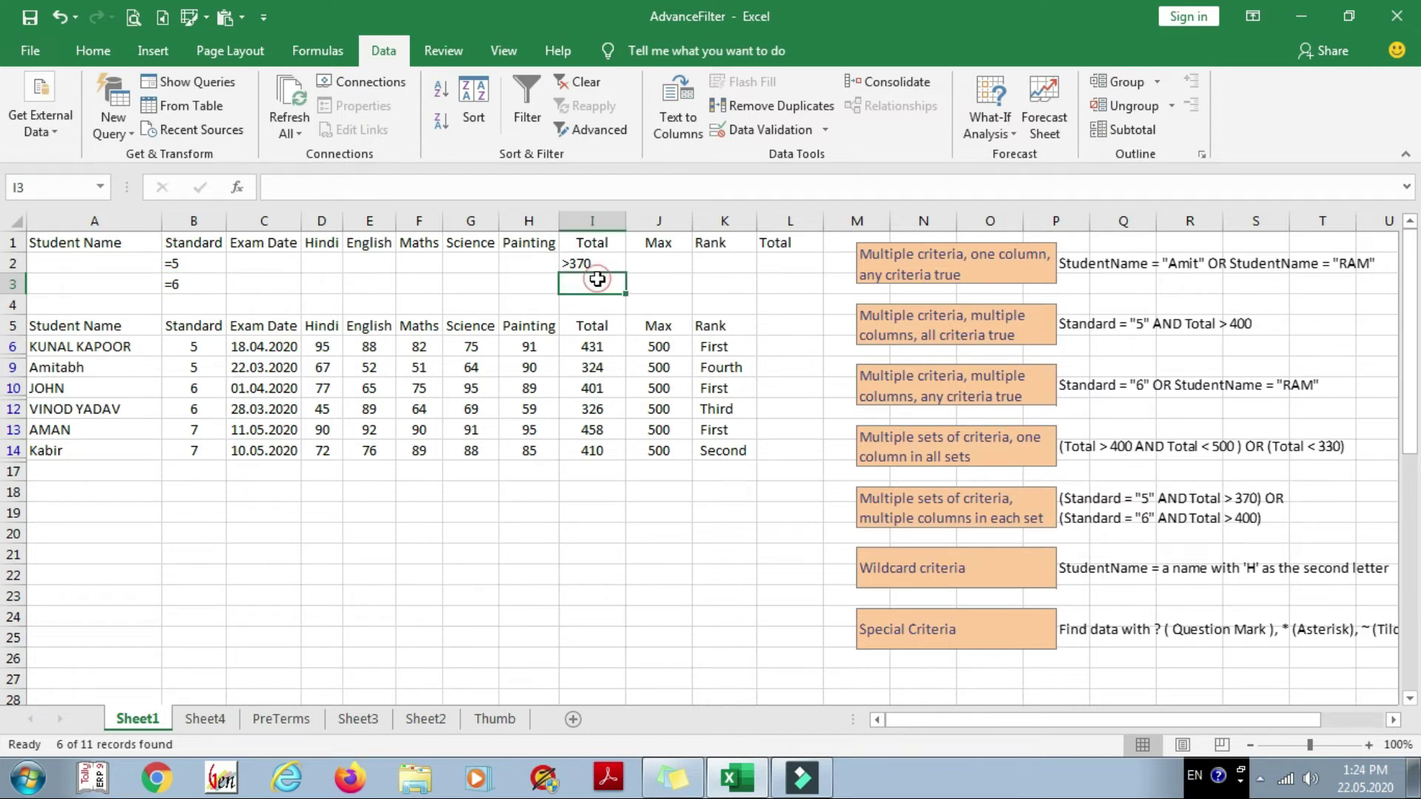
key("ctrl+d")
key("F2")
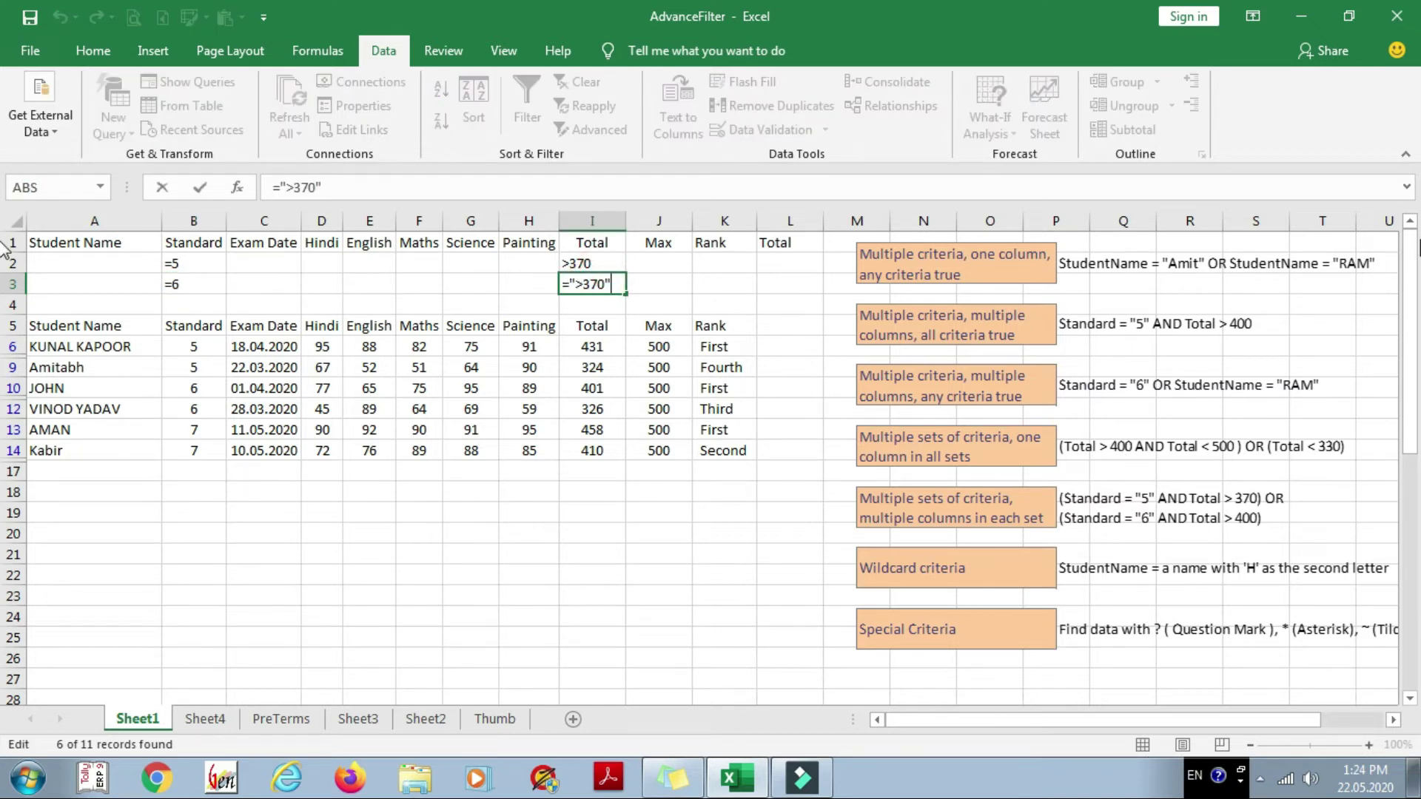
key("BackSpace")
key("BackSpace")
type("40")
key("Return")
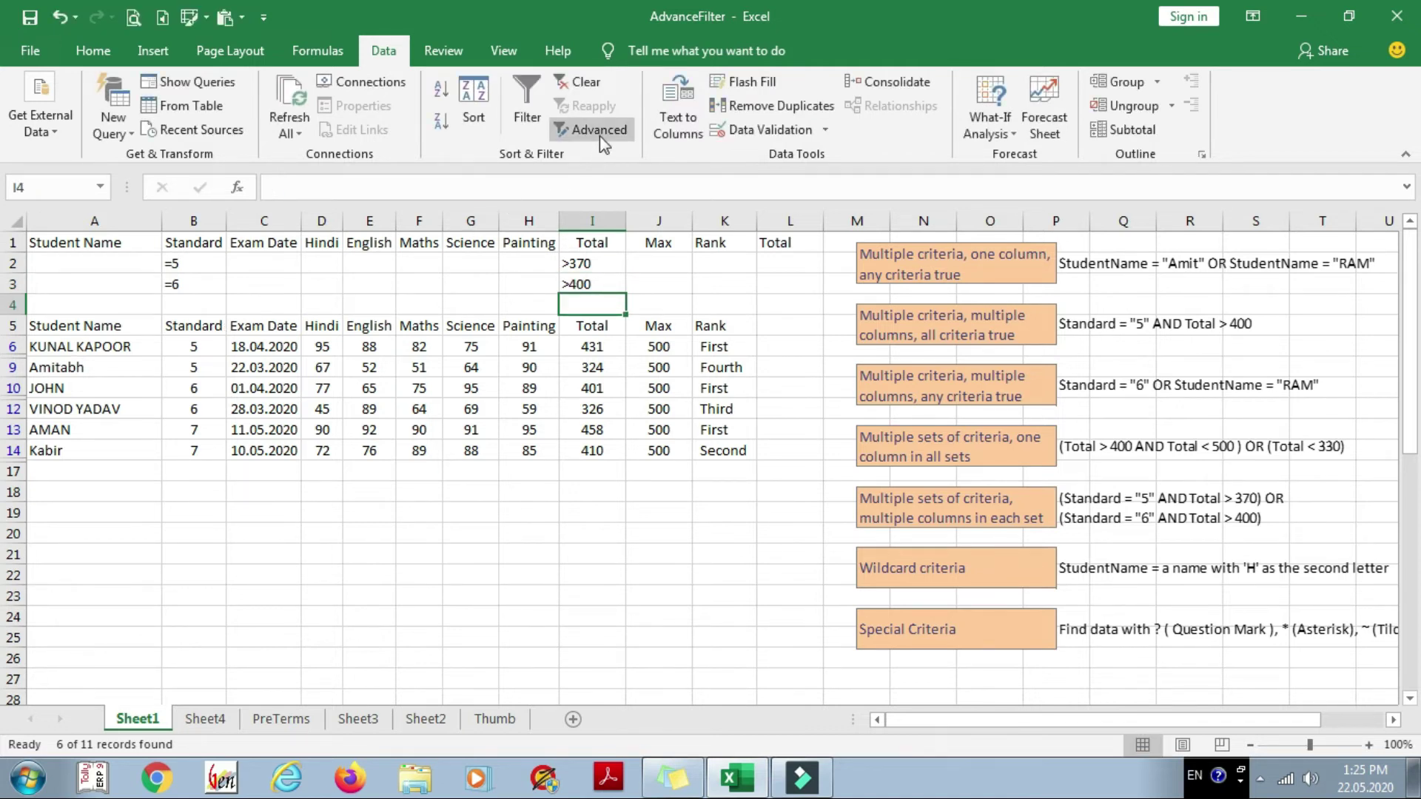
left_click(554, 350)
left_click(597, 137)
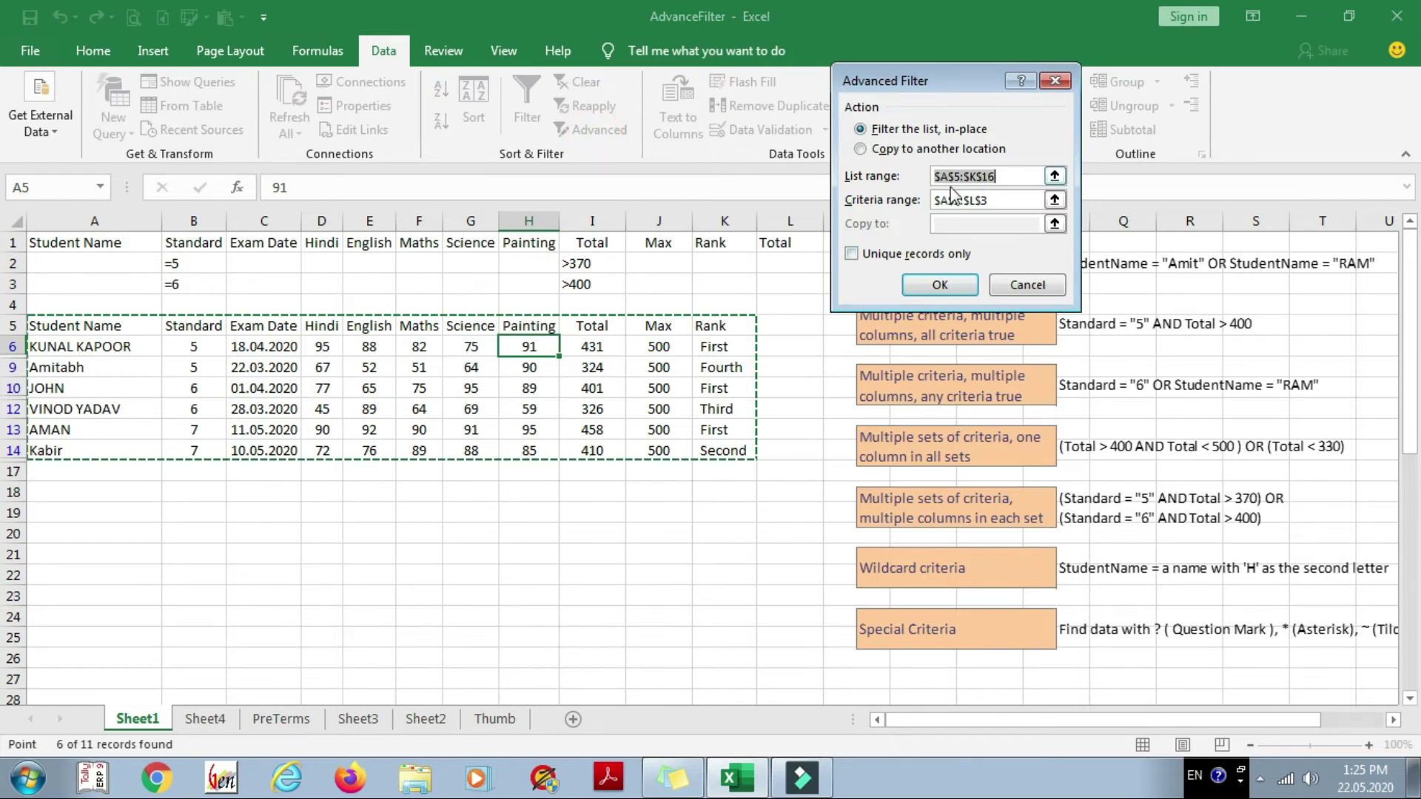
left_click(1030, 198)
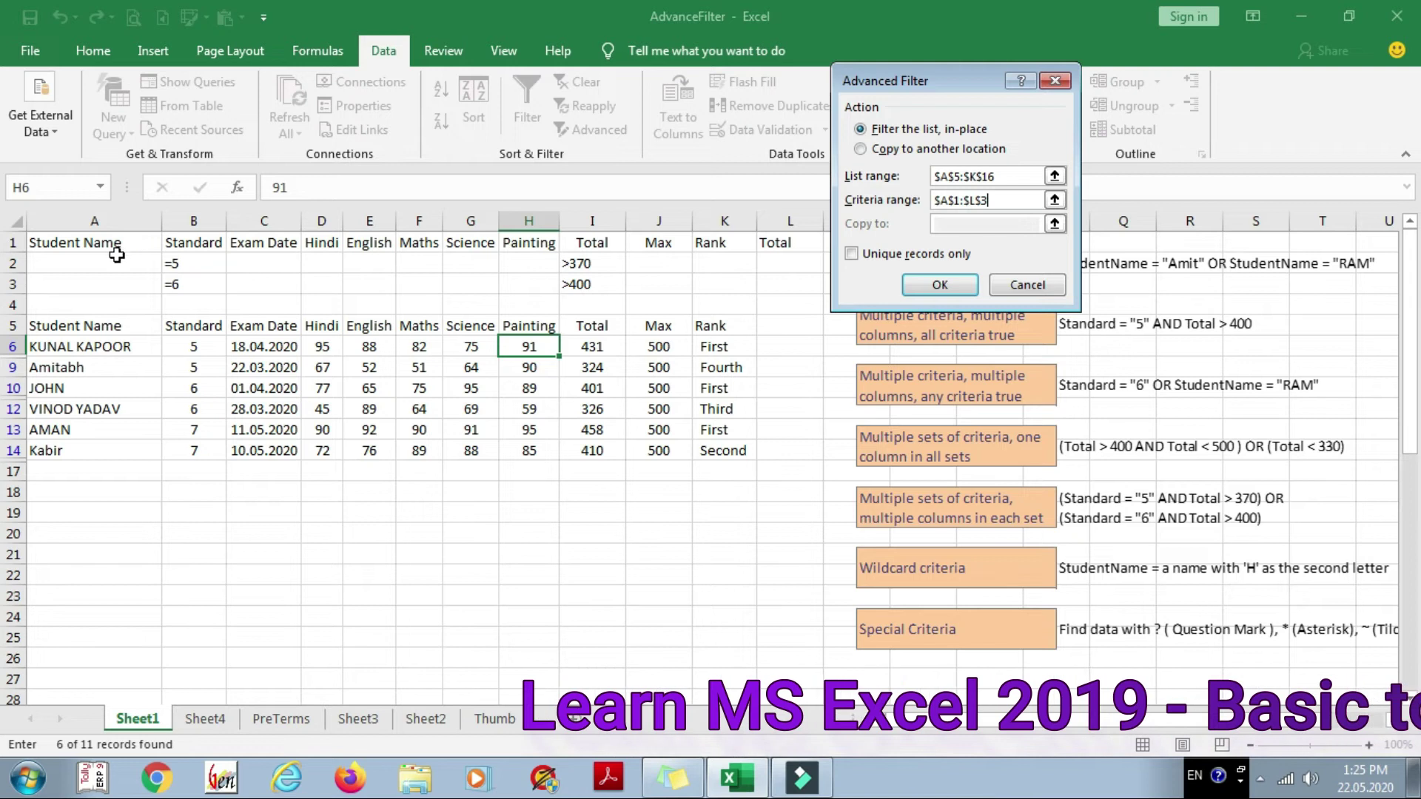
left_click(938, 285)
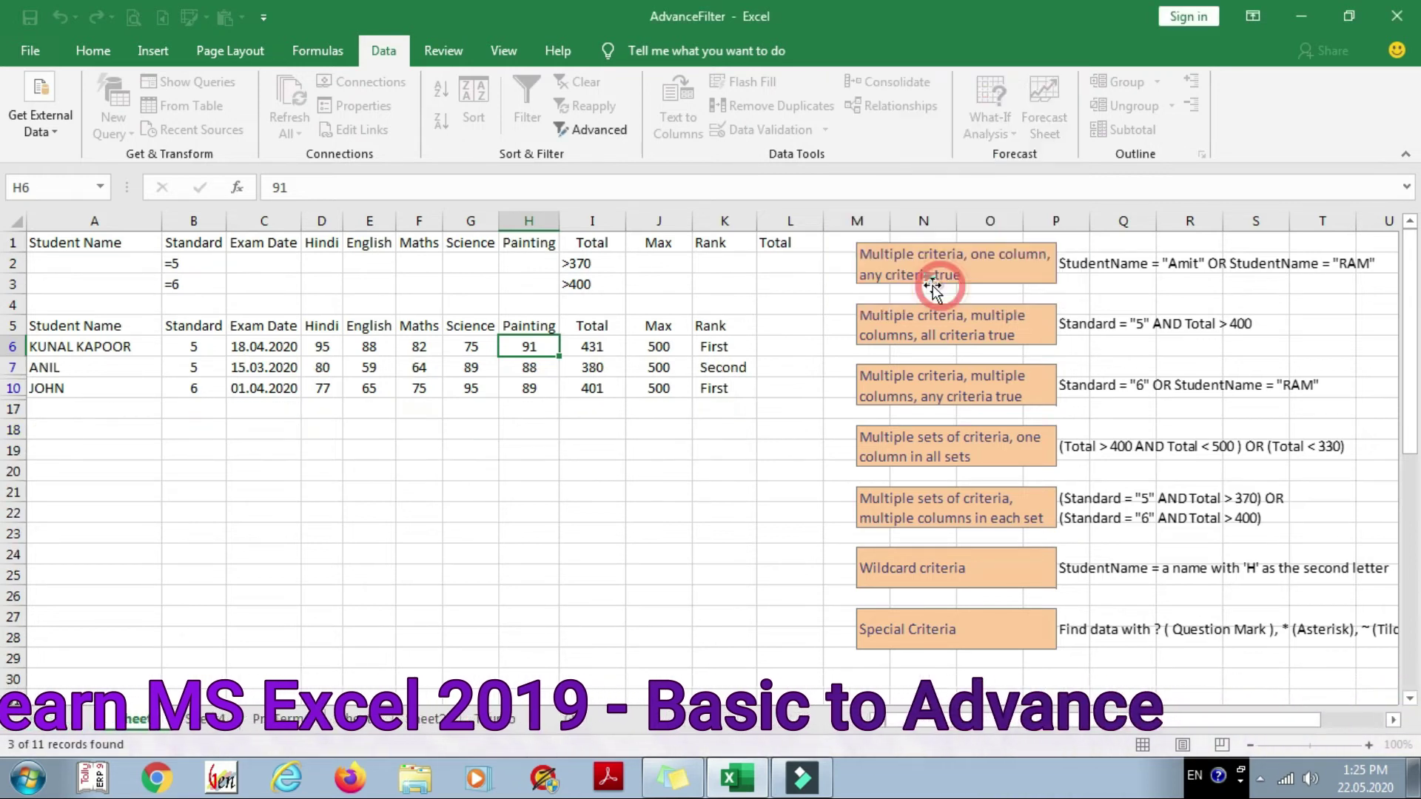
left_click(191, 348)
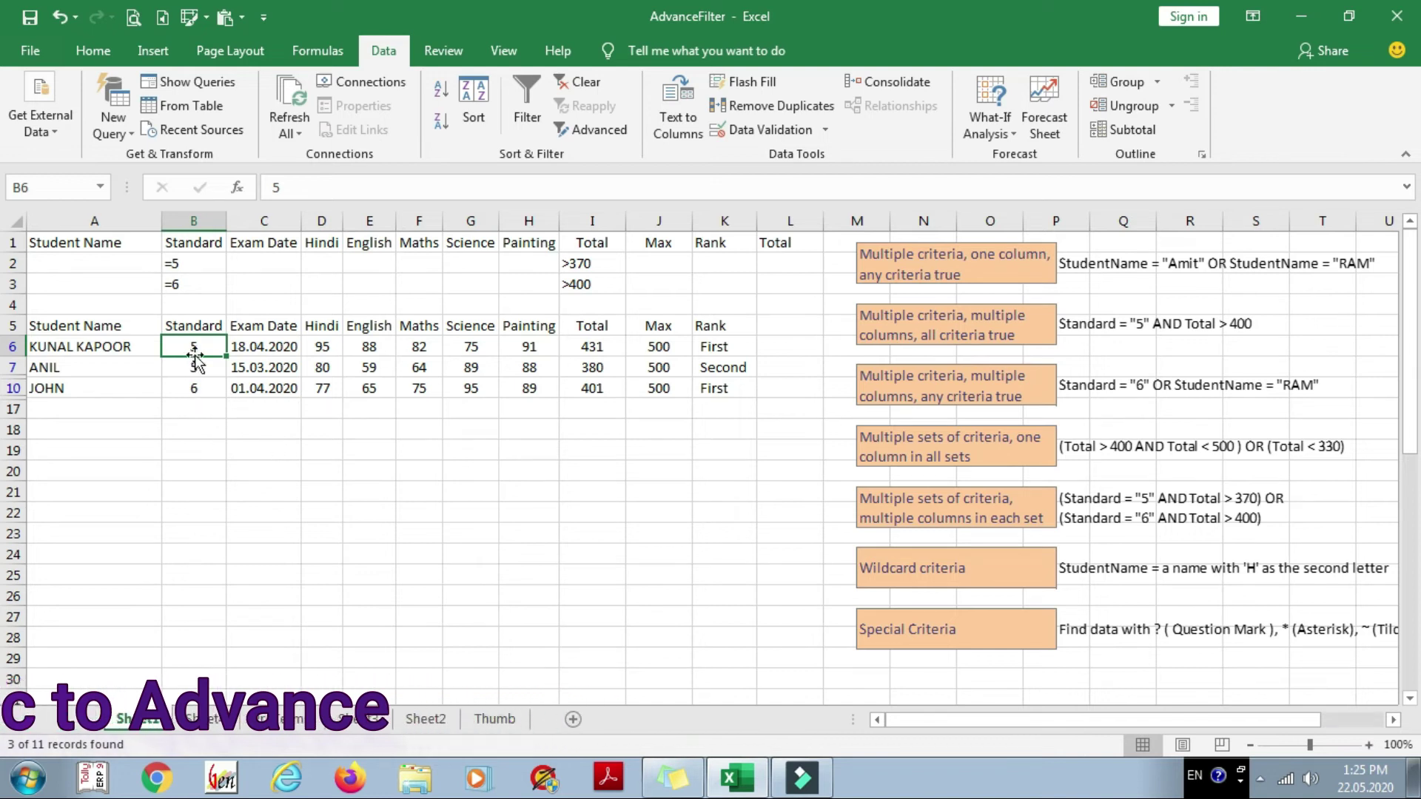
left_click(599, 342)
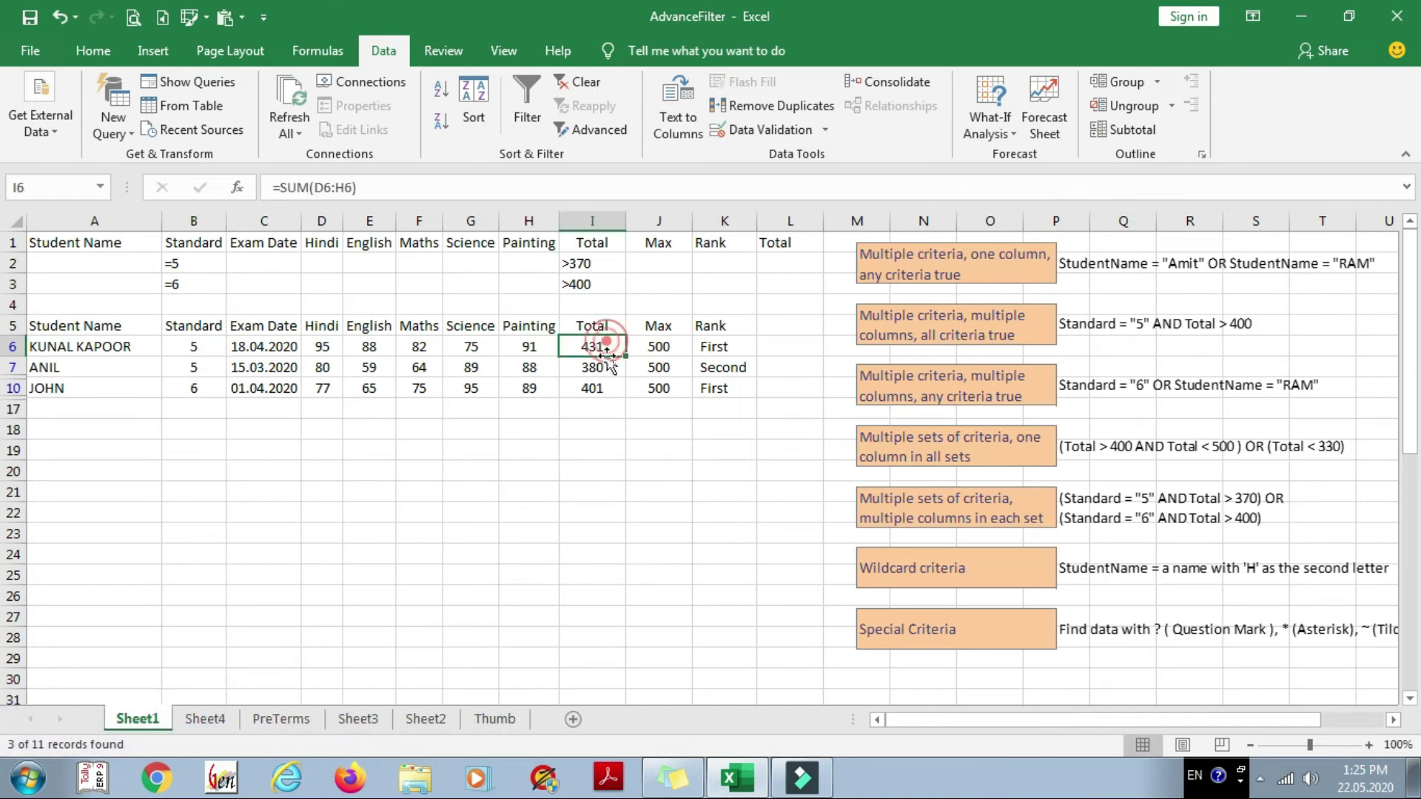
left_click(596, 368)
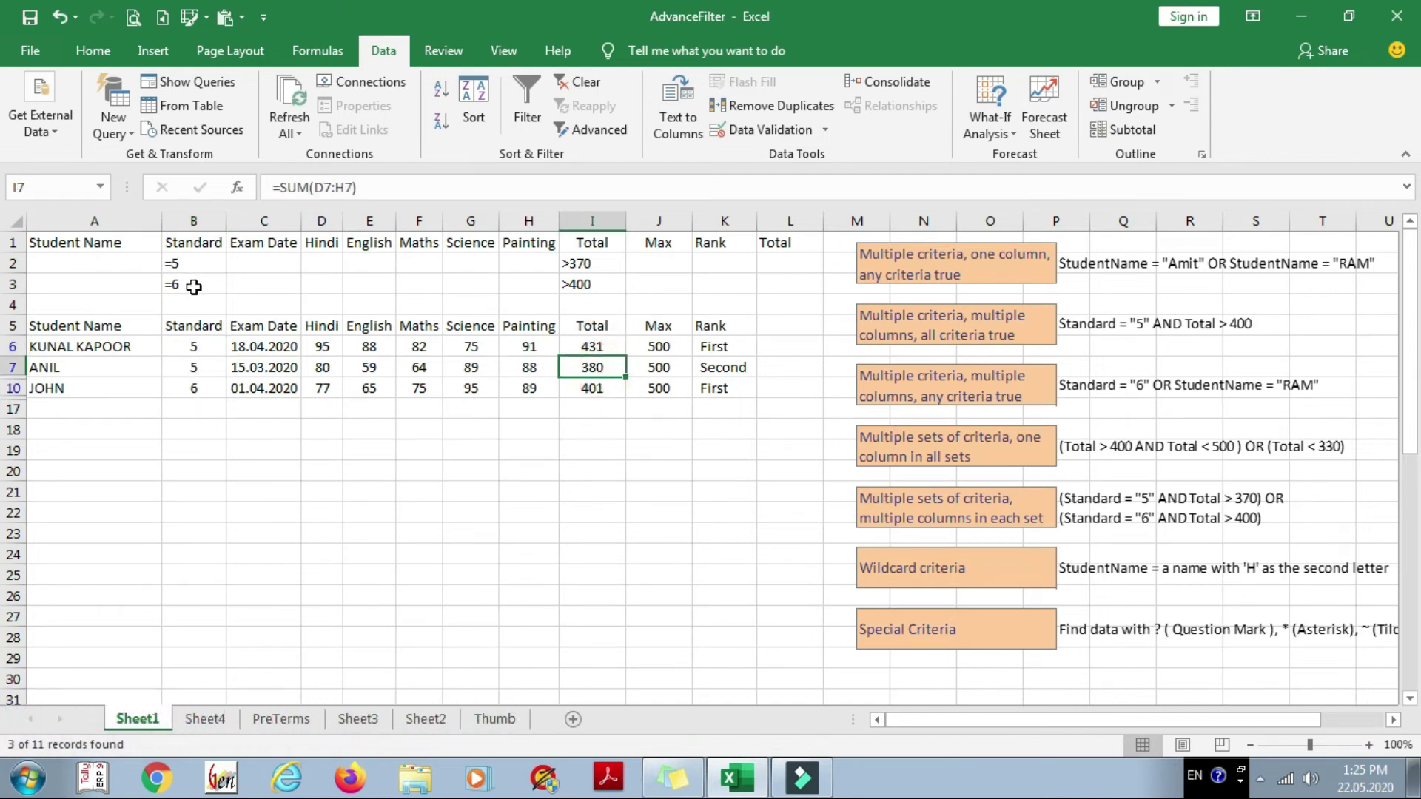
left_click(192, 284)
left_click(592, 285)
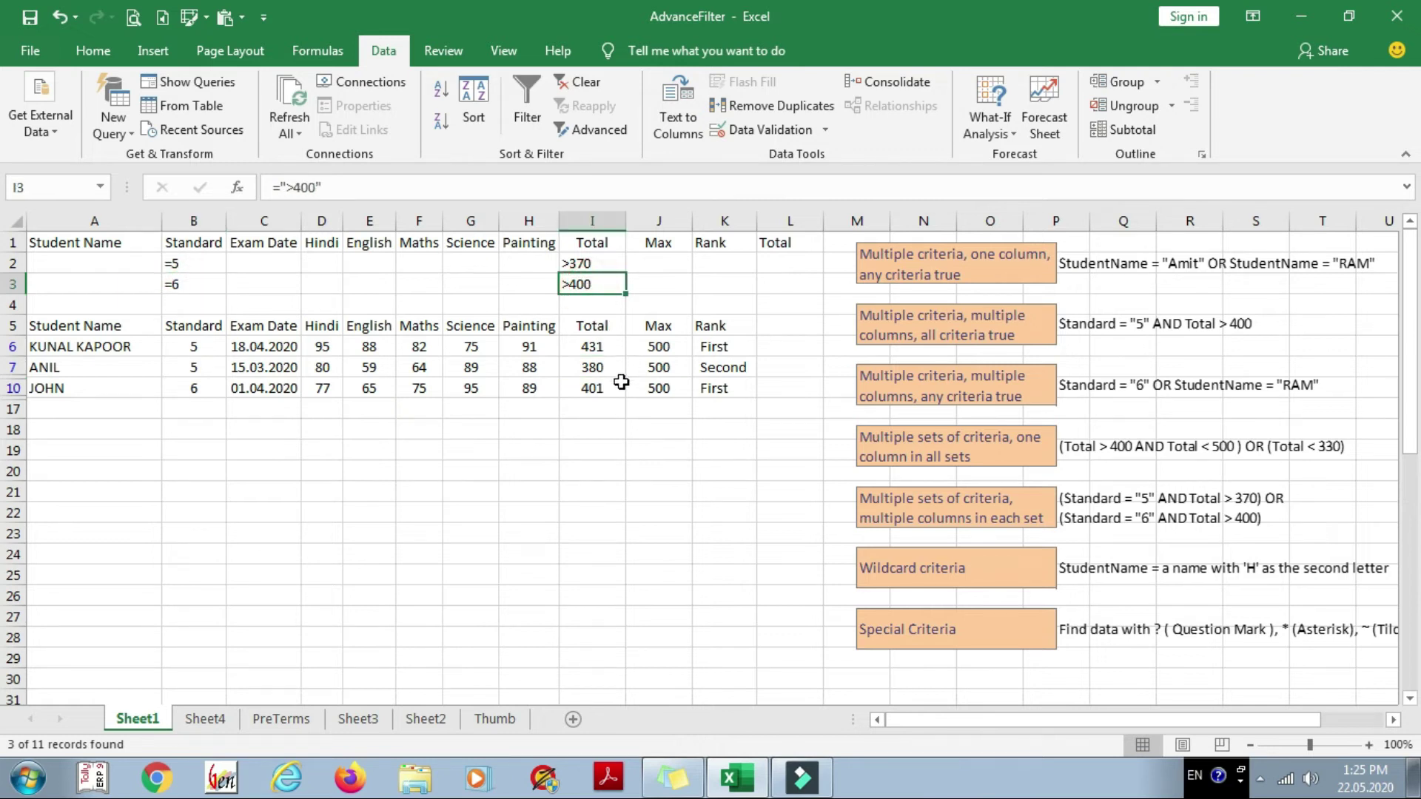
left_click(614, 386)
left_click(199, 347)
left_click(196, 366)
left_click(196, 388)
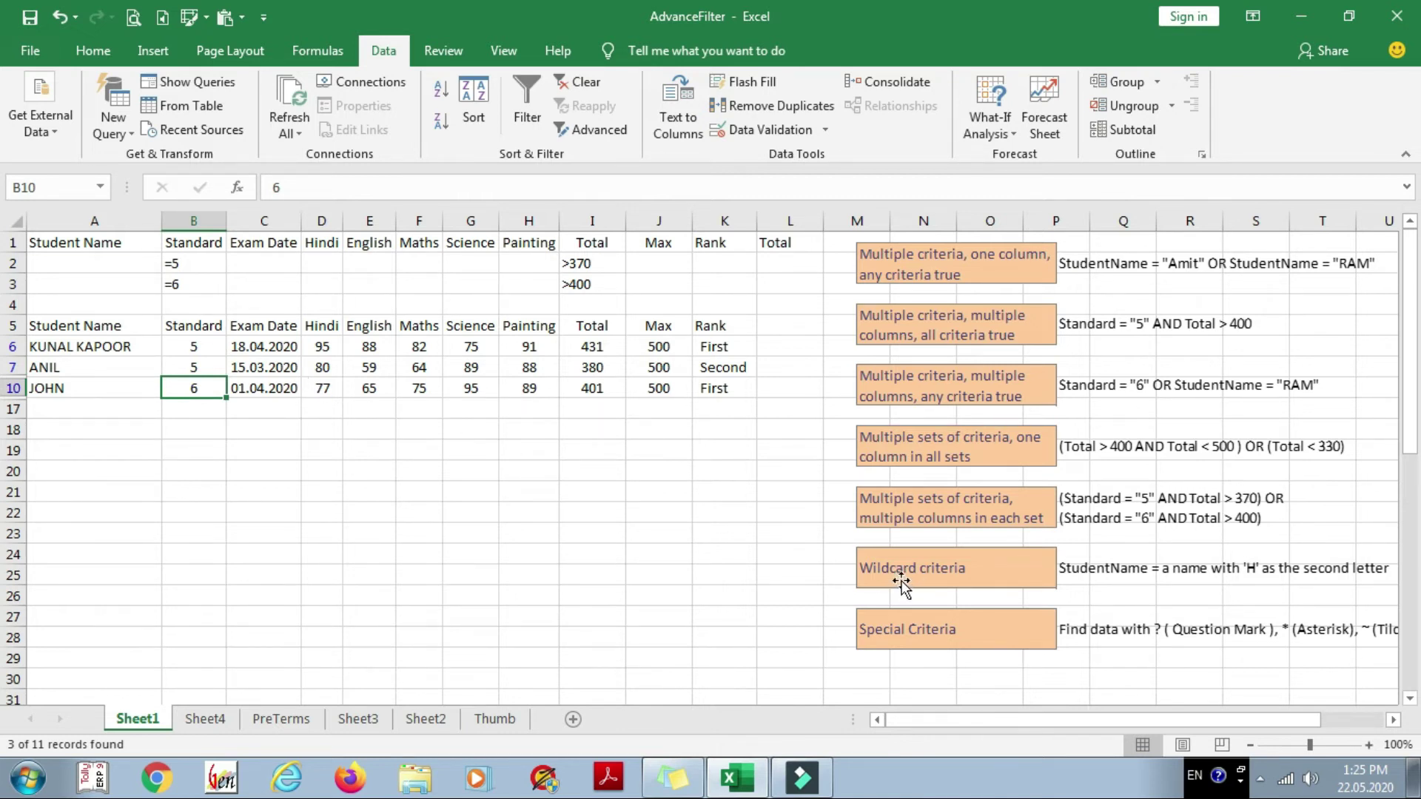
- Move the criteria notes picture right to column N, off the table, then select B2:I3
left_click_drag(970, 592, 456, 562)
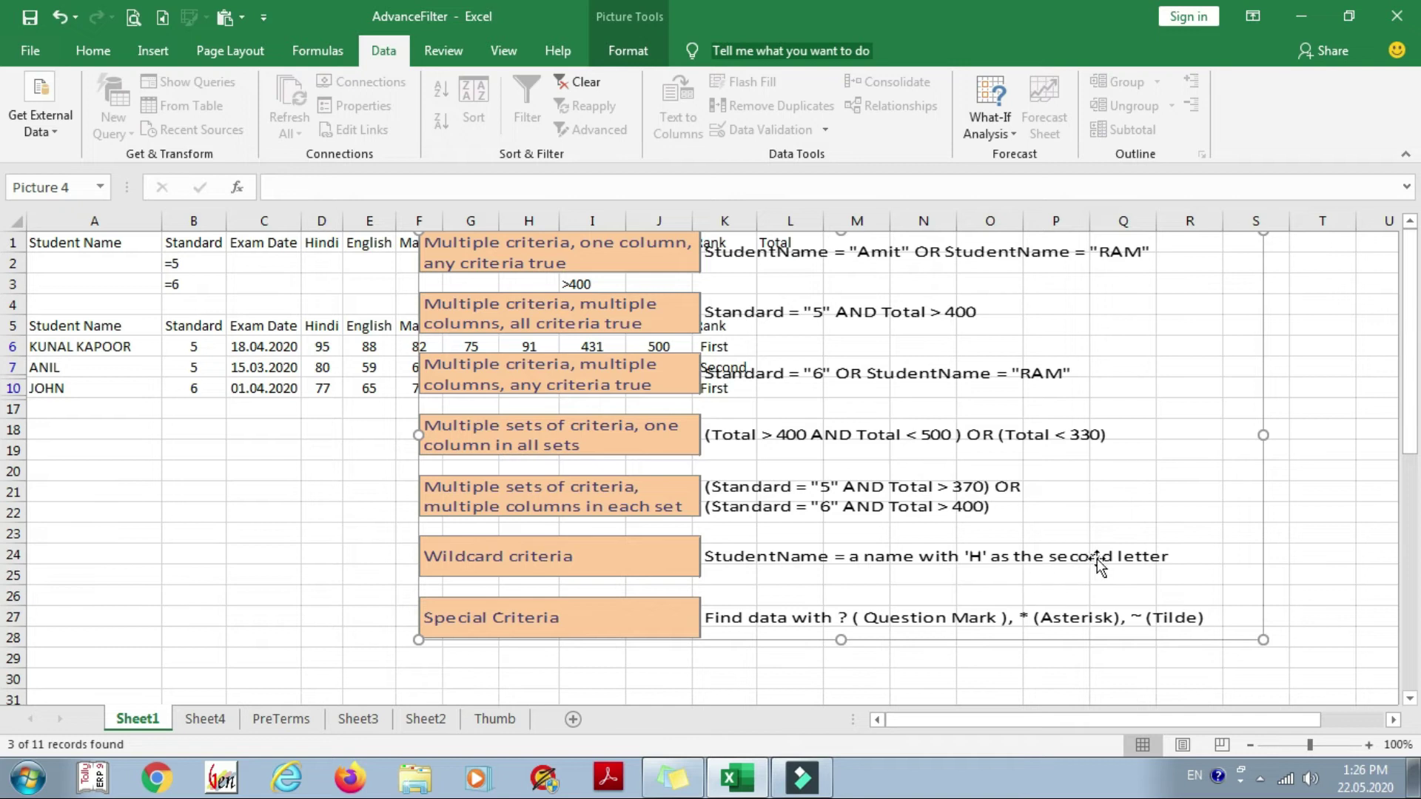
left_click_drag(695, 449, 1192, 455)
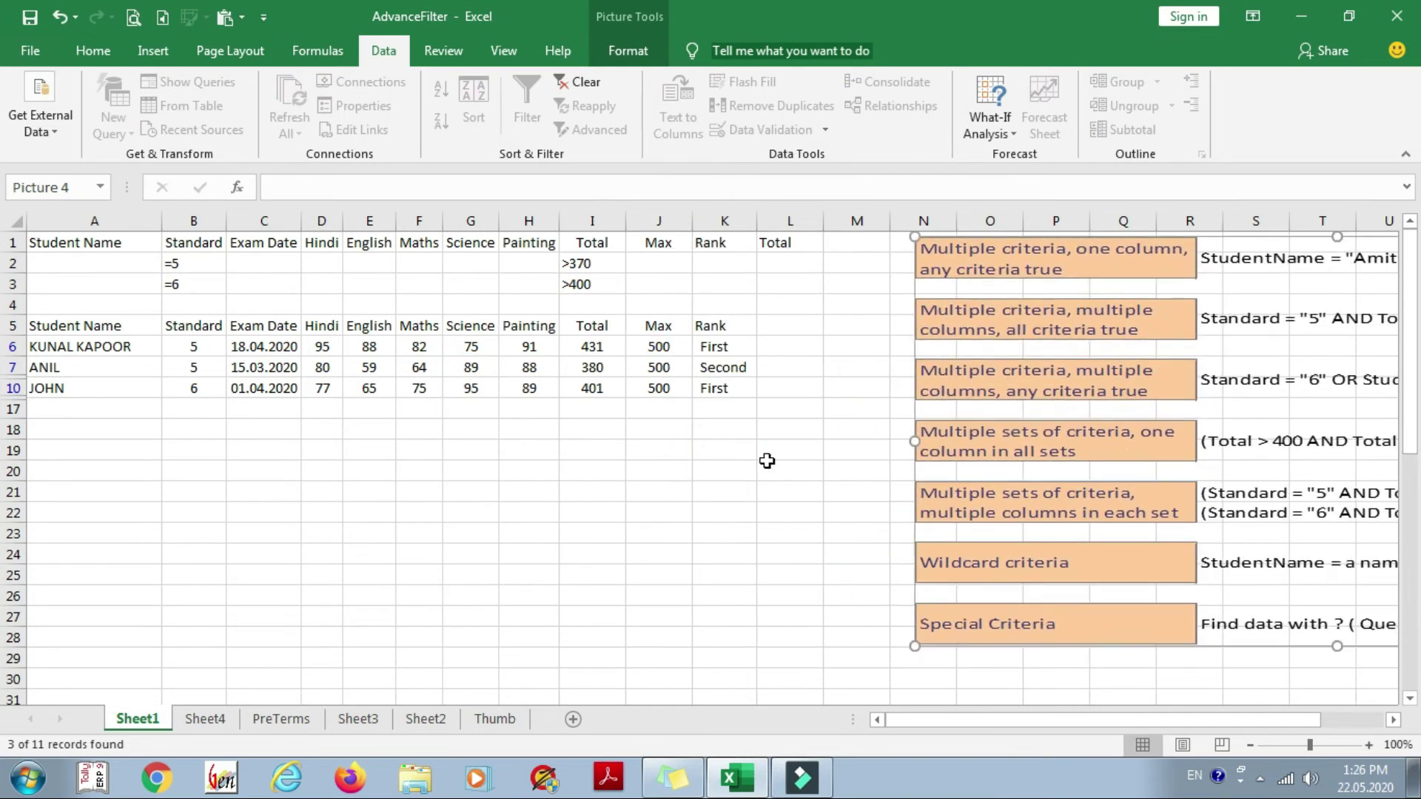
left_click(121, 326)
left_click_drag(186, 264, 595, 283)
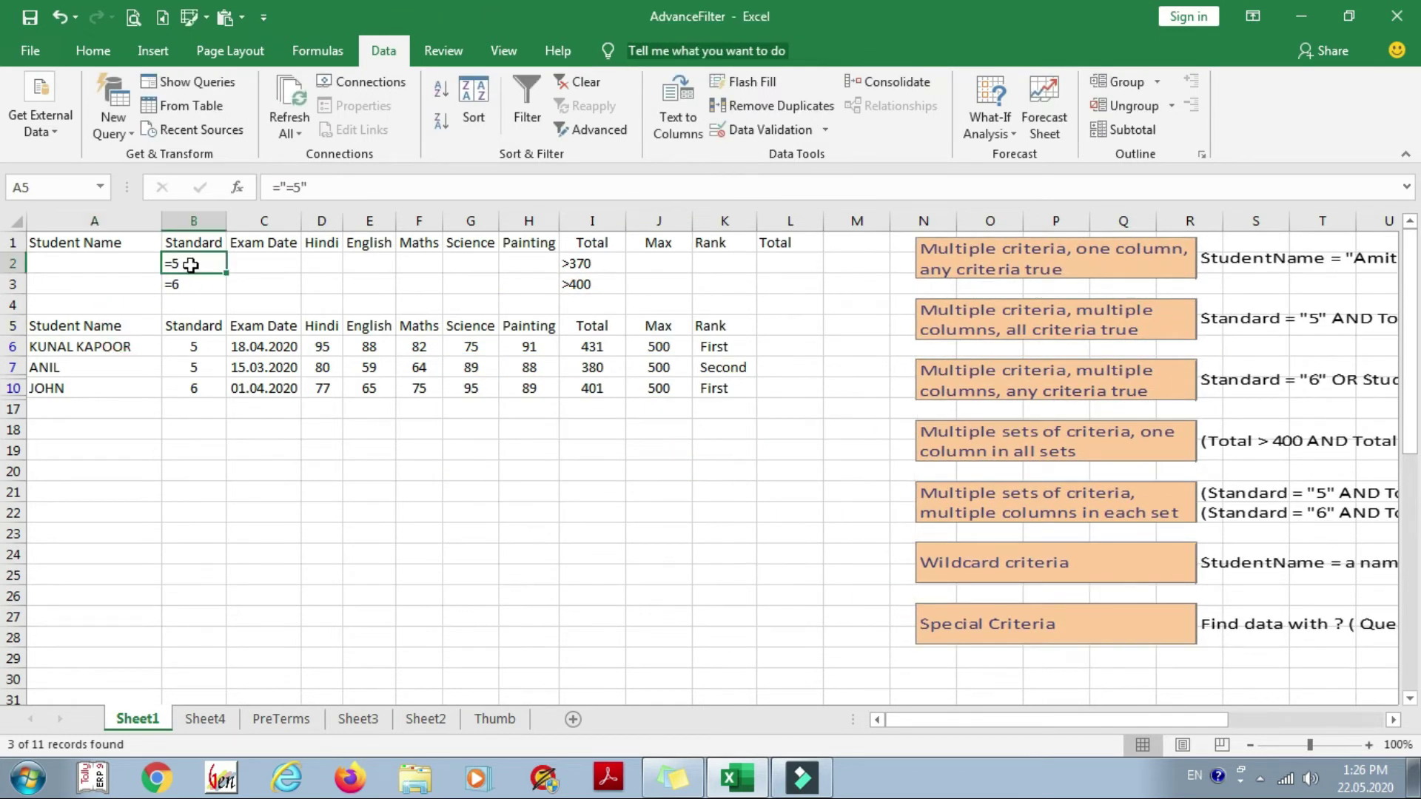
- Clear the old Standard and Total criteria and enter ="?h" as the Student Name criterion in A2
key("Delete")
left_click(58, 261)
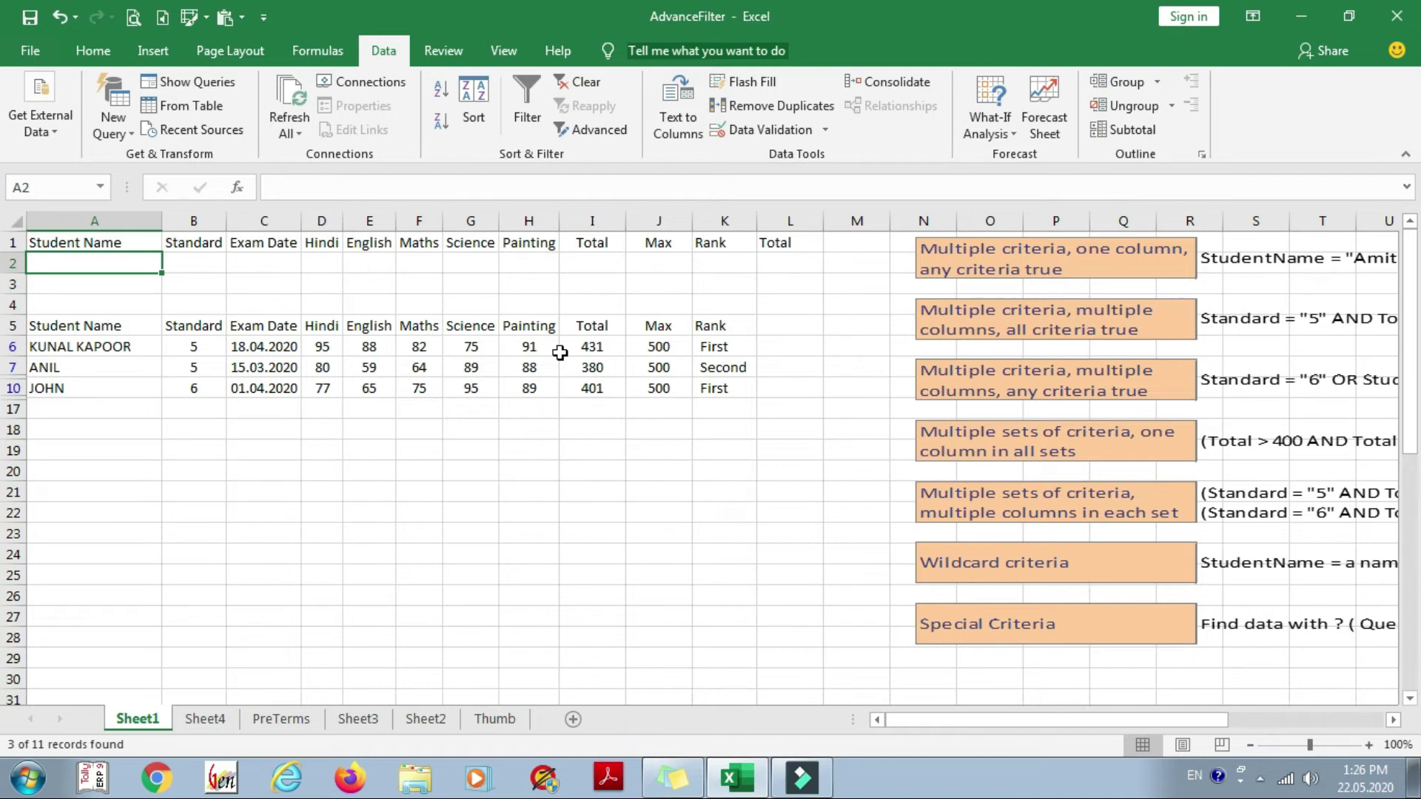
type("=")
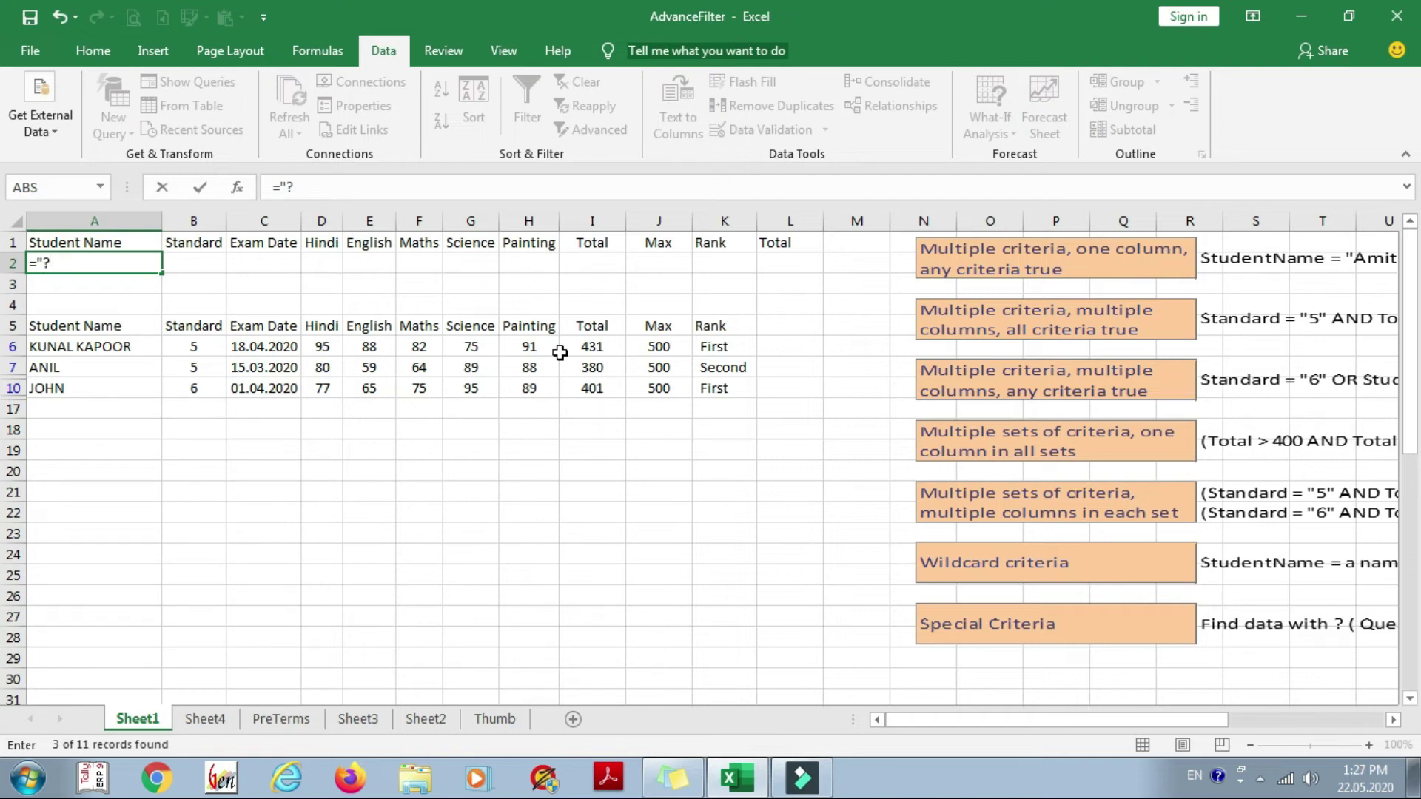
type("h")
key("Return")
key("Up")
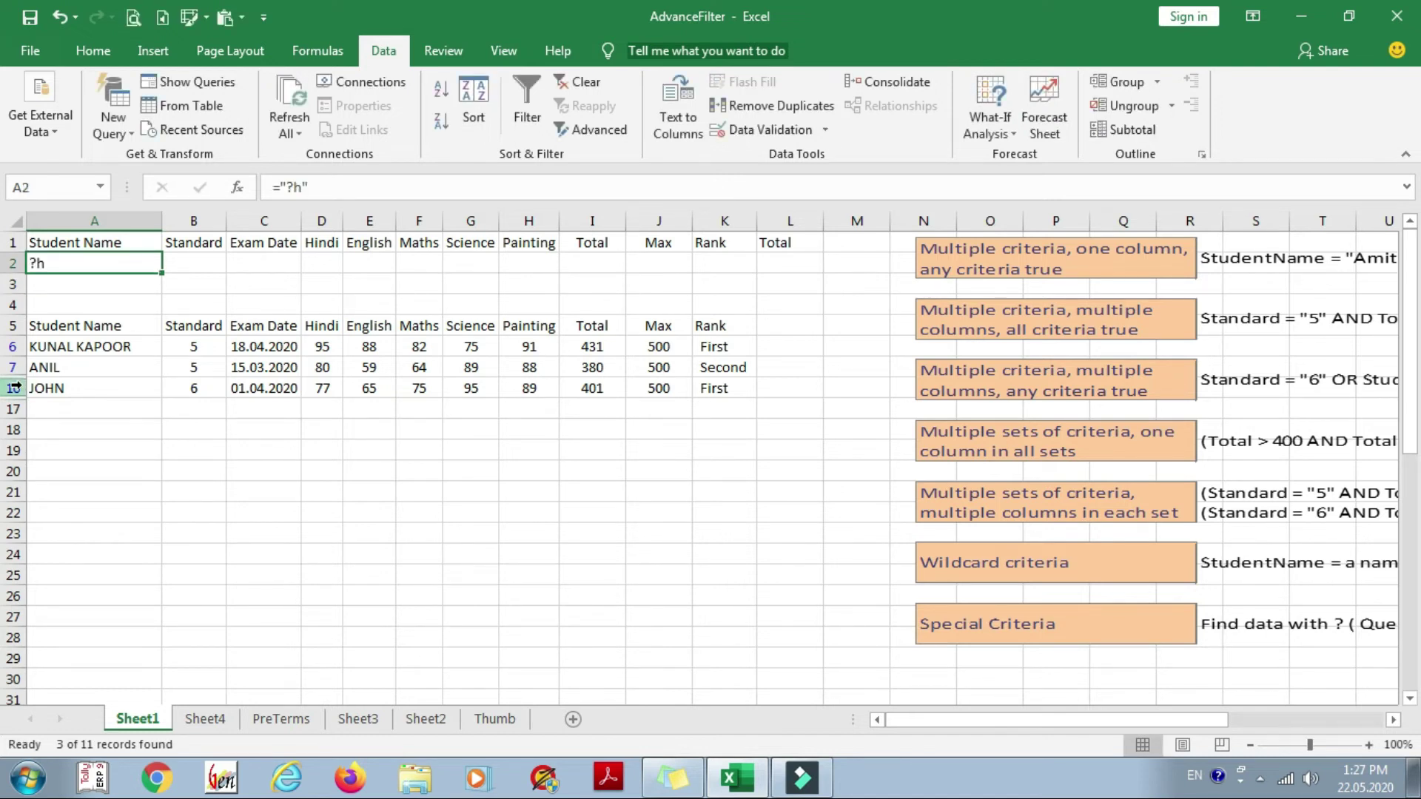
- Run Advanced Filter with criteria range $A$1:$K$2, leaving only SHYAM's record (1 of 11)
left_click(94, 326)
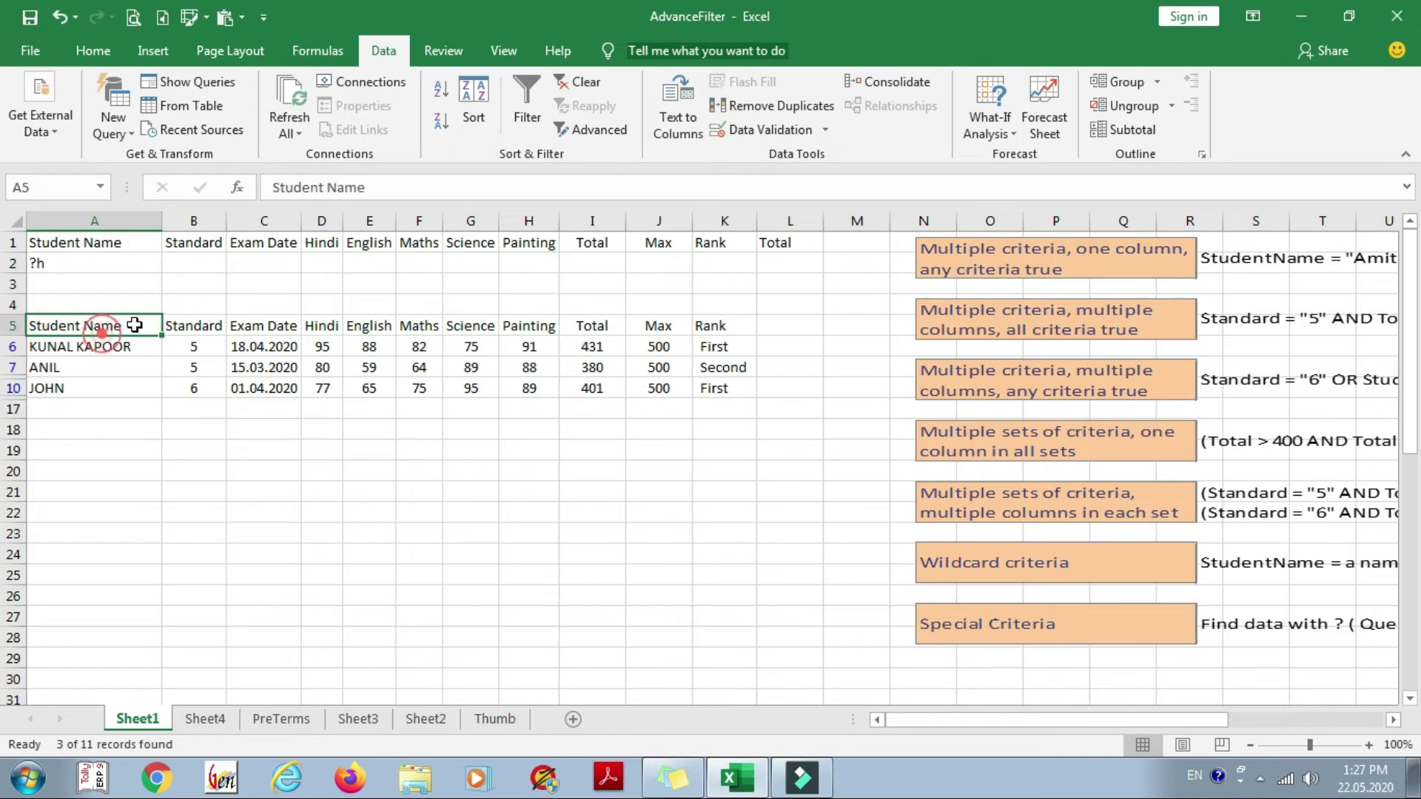
left_click(599, 131)
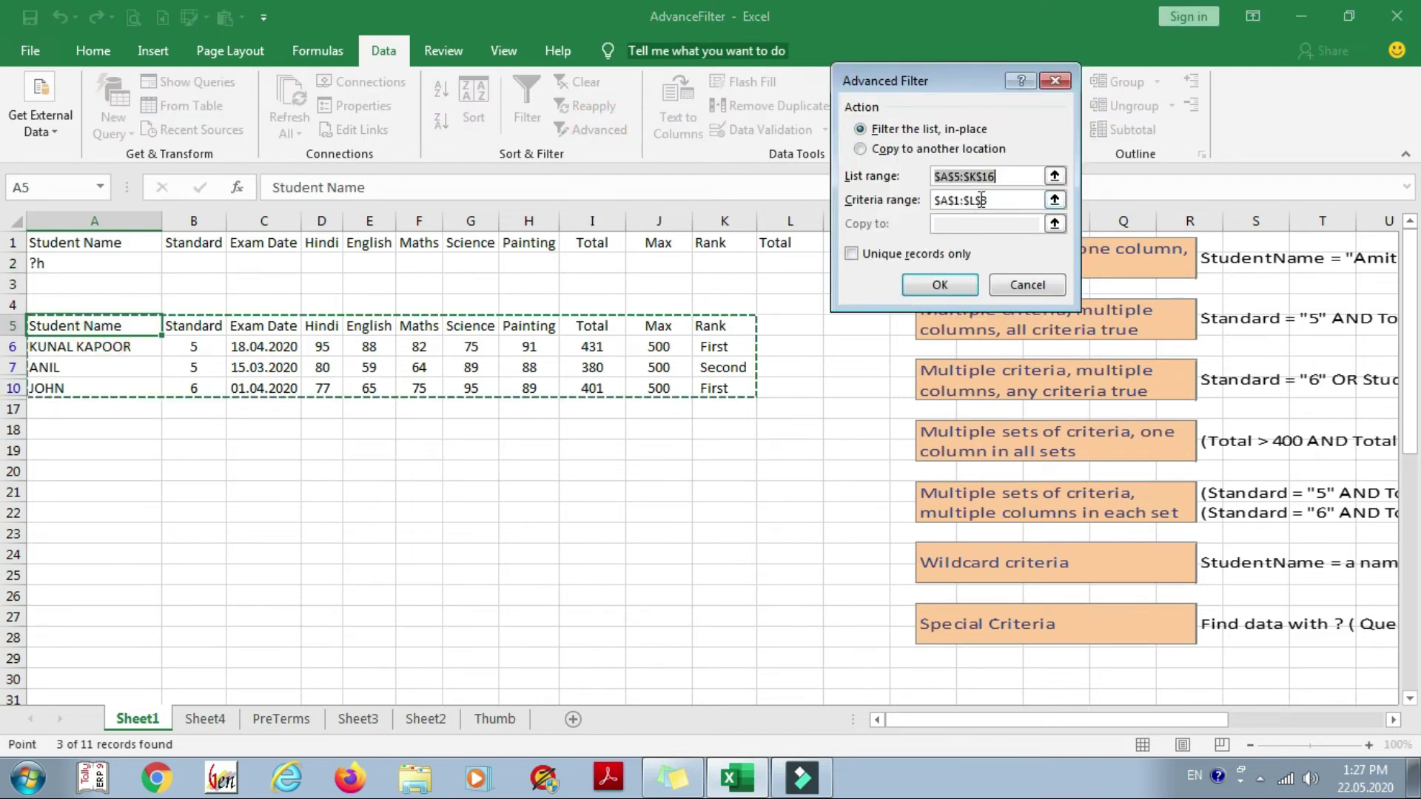
left_click(1005, 199)
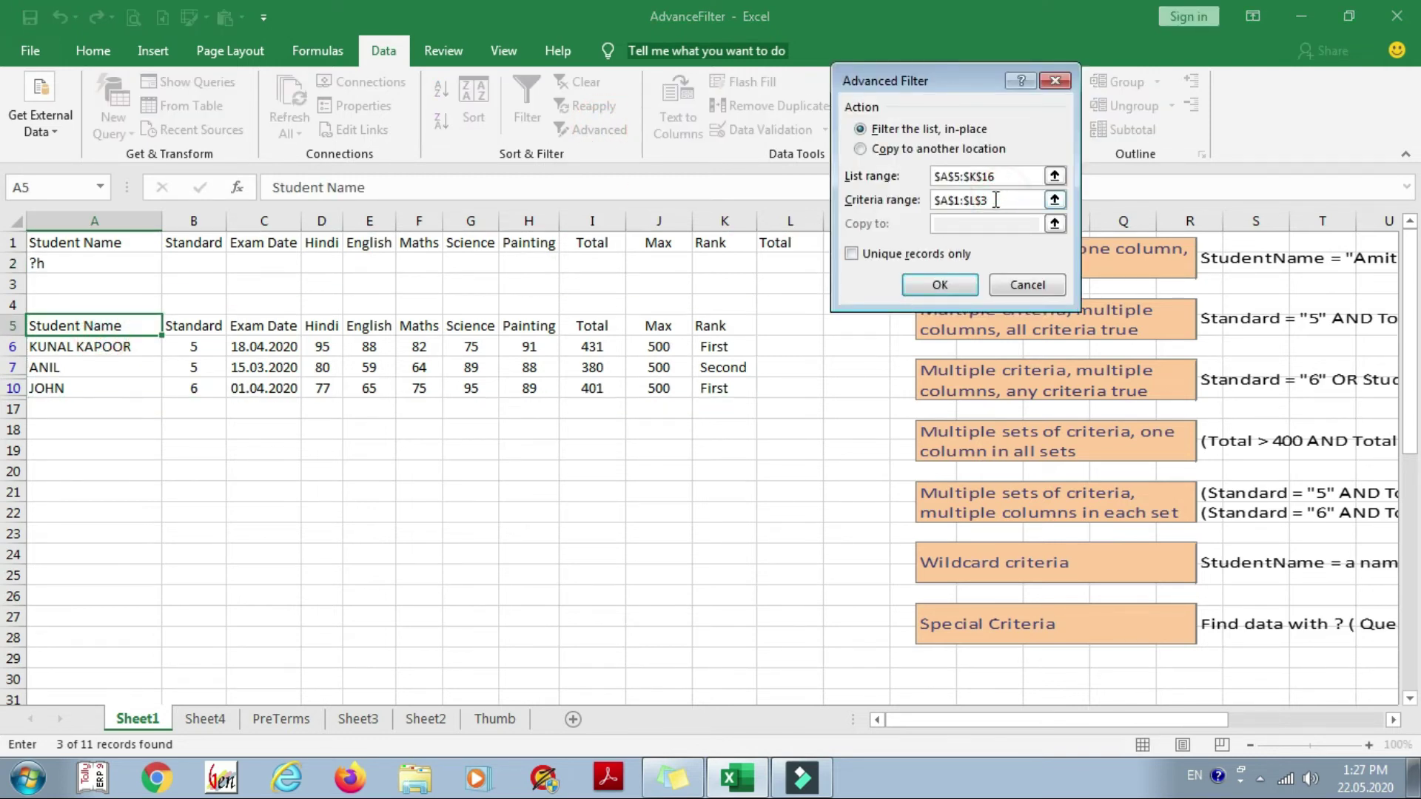
left_click_drag(111, 246, 722, 264)
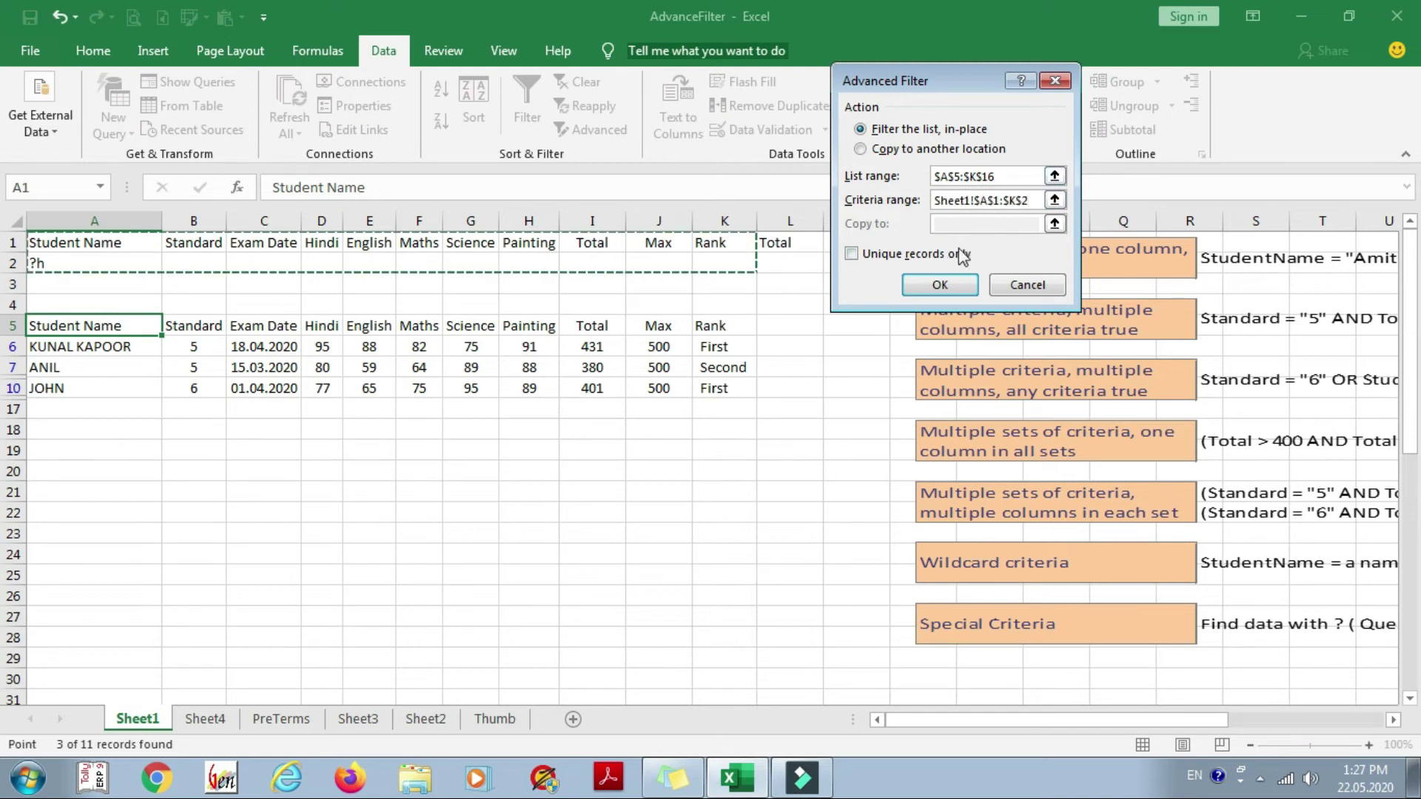
left_click(948, 291)
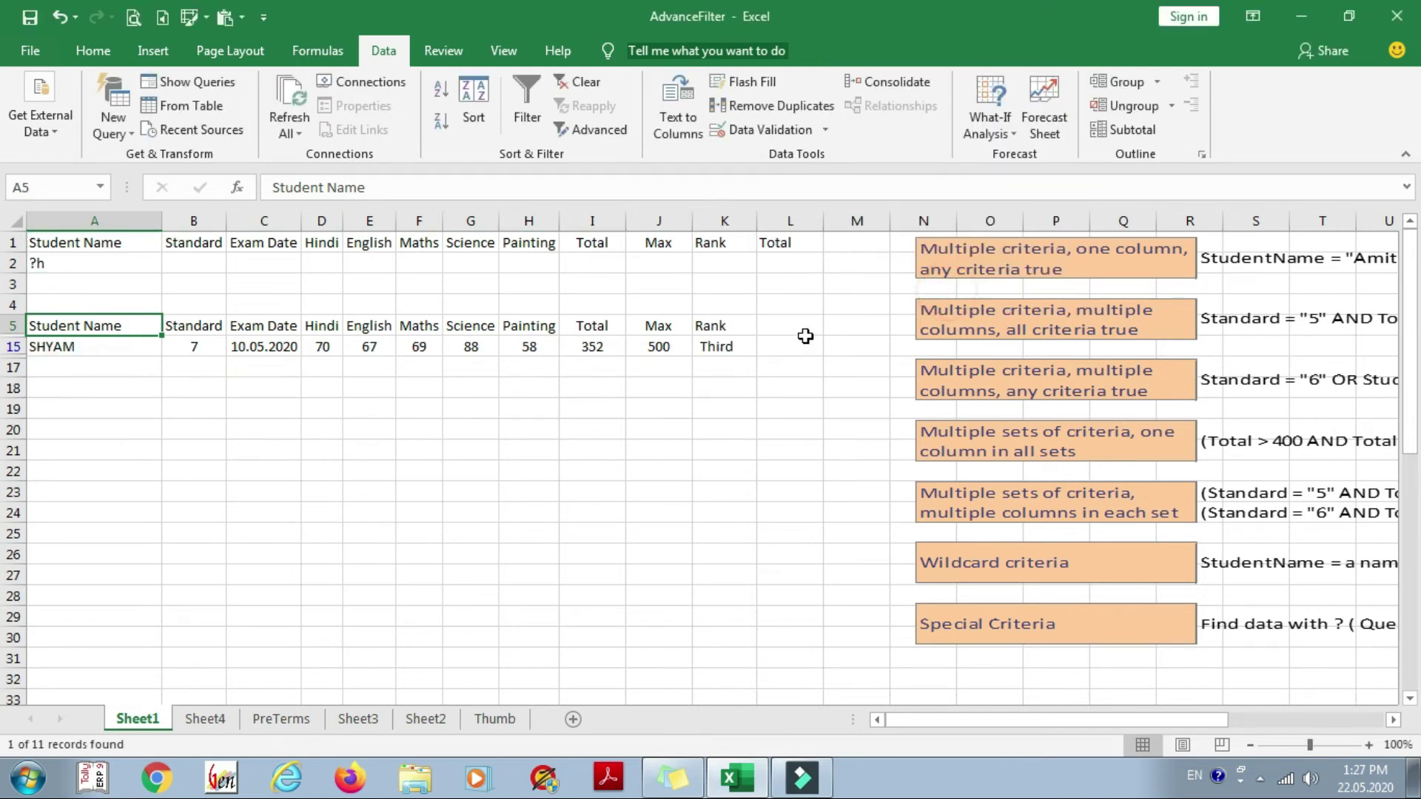
- Change the A2 name criterion from ?h to ??m
left_click(101, 347)
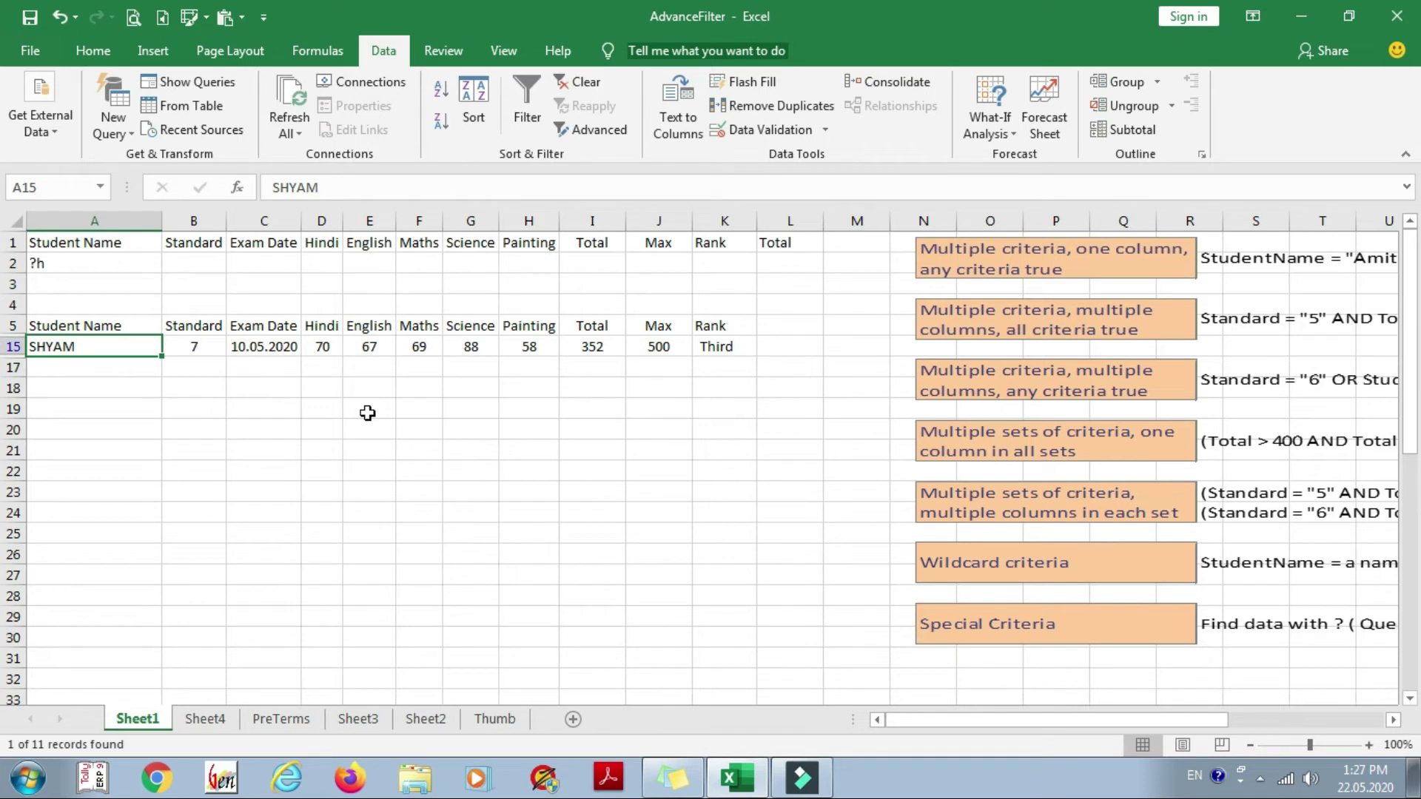
left_click(59, 265)
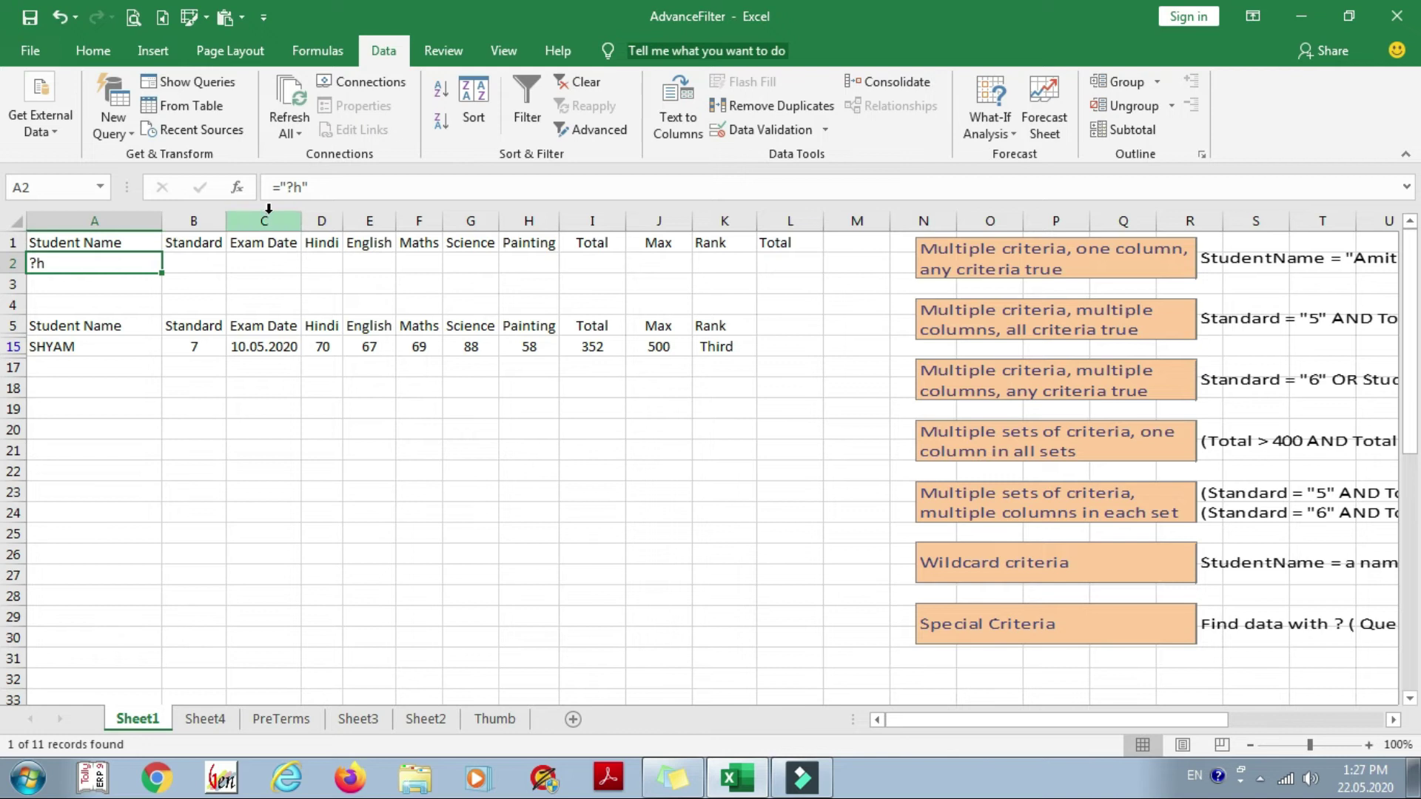
left_click(303, 188)
key("BackSpace")
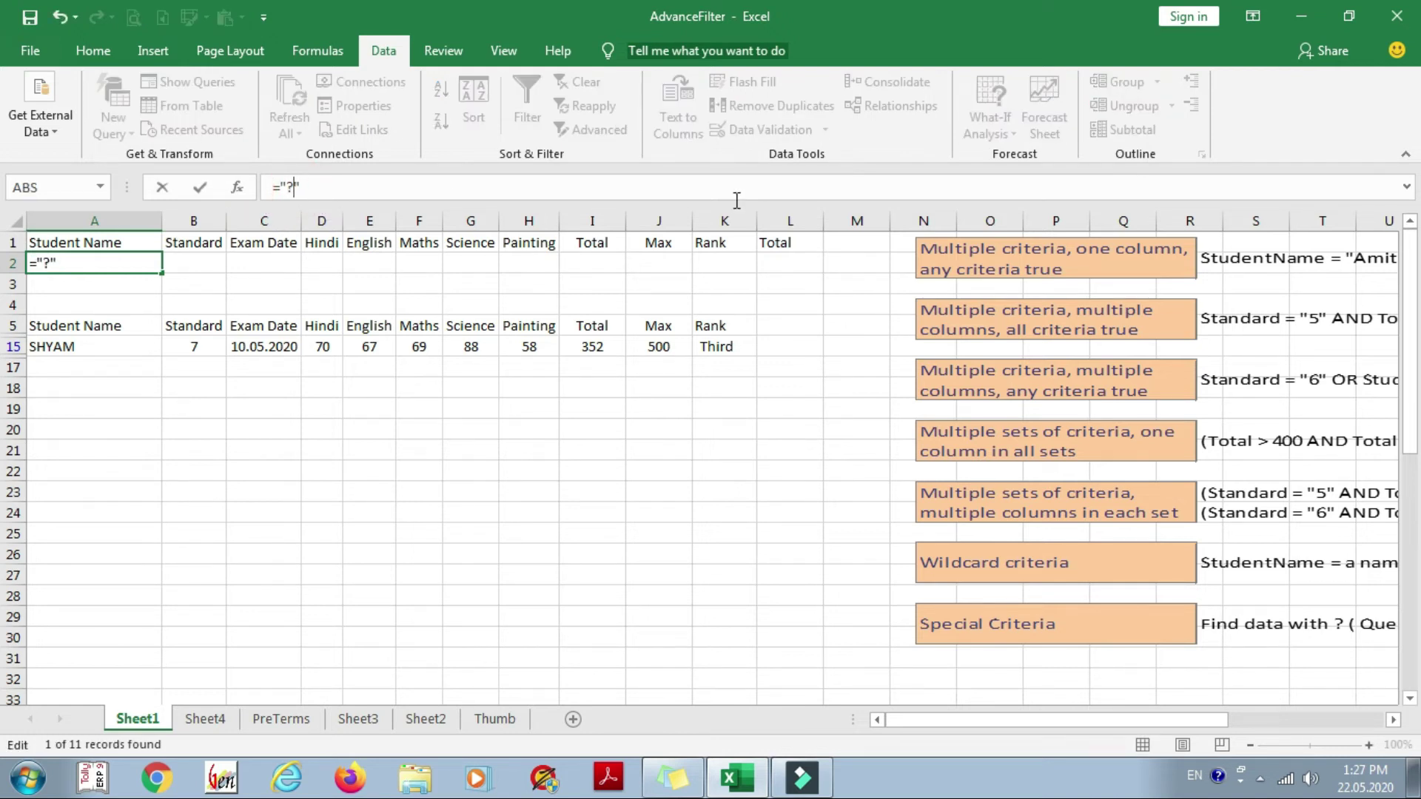
type("?")
type("m")
left_click(133, 346)
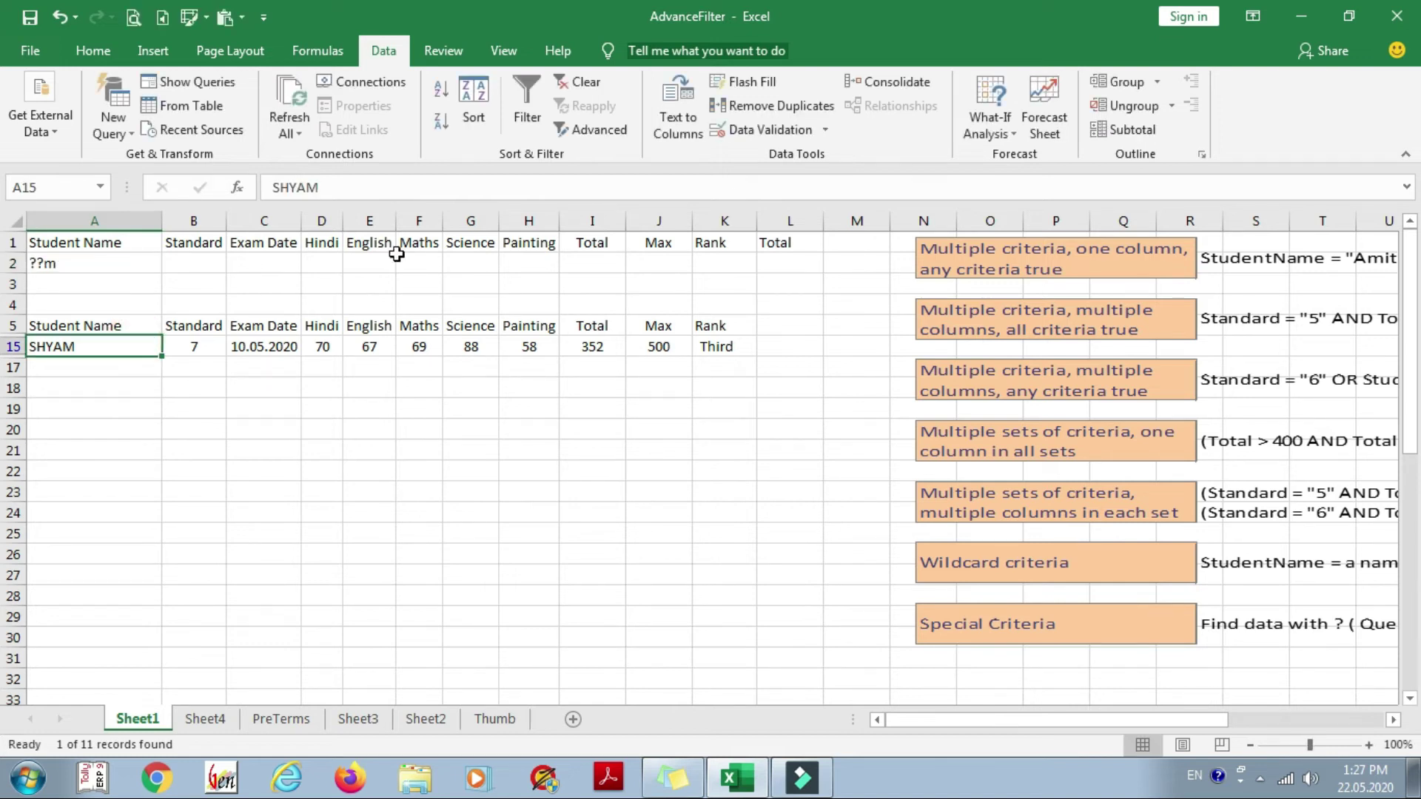
- Rerun the Advanced Filter with the ??m criterion, leaving only Ram's row
left_click(600, 130)
left_click(1006, 177)
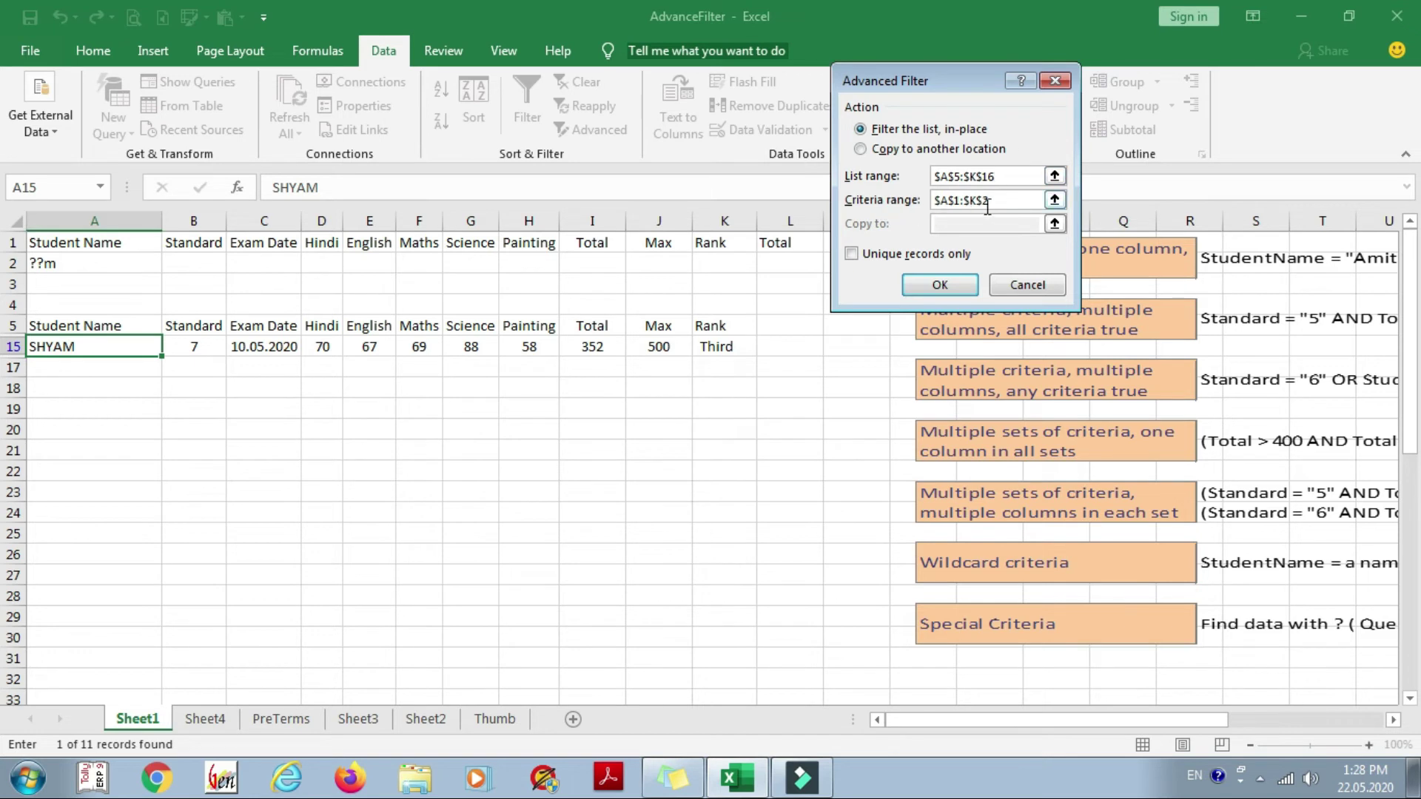
left_click(1005, 202)
left_click(939, 285)
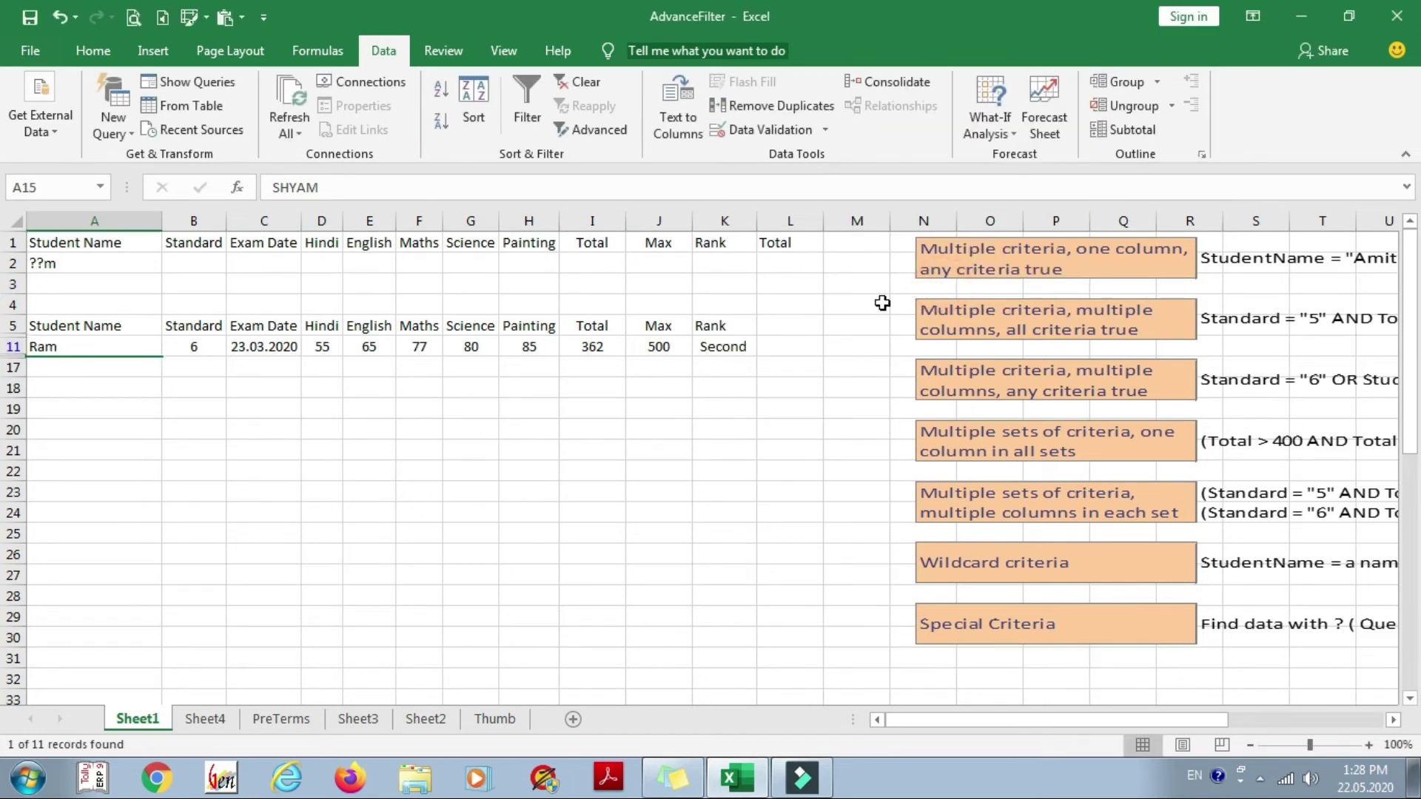
left_click(78, 345)
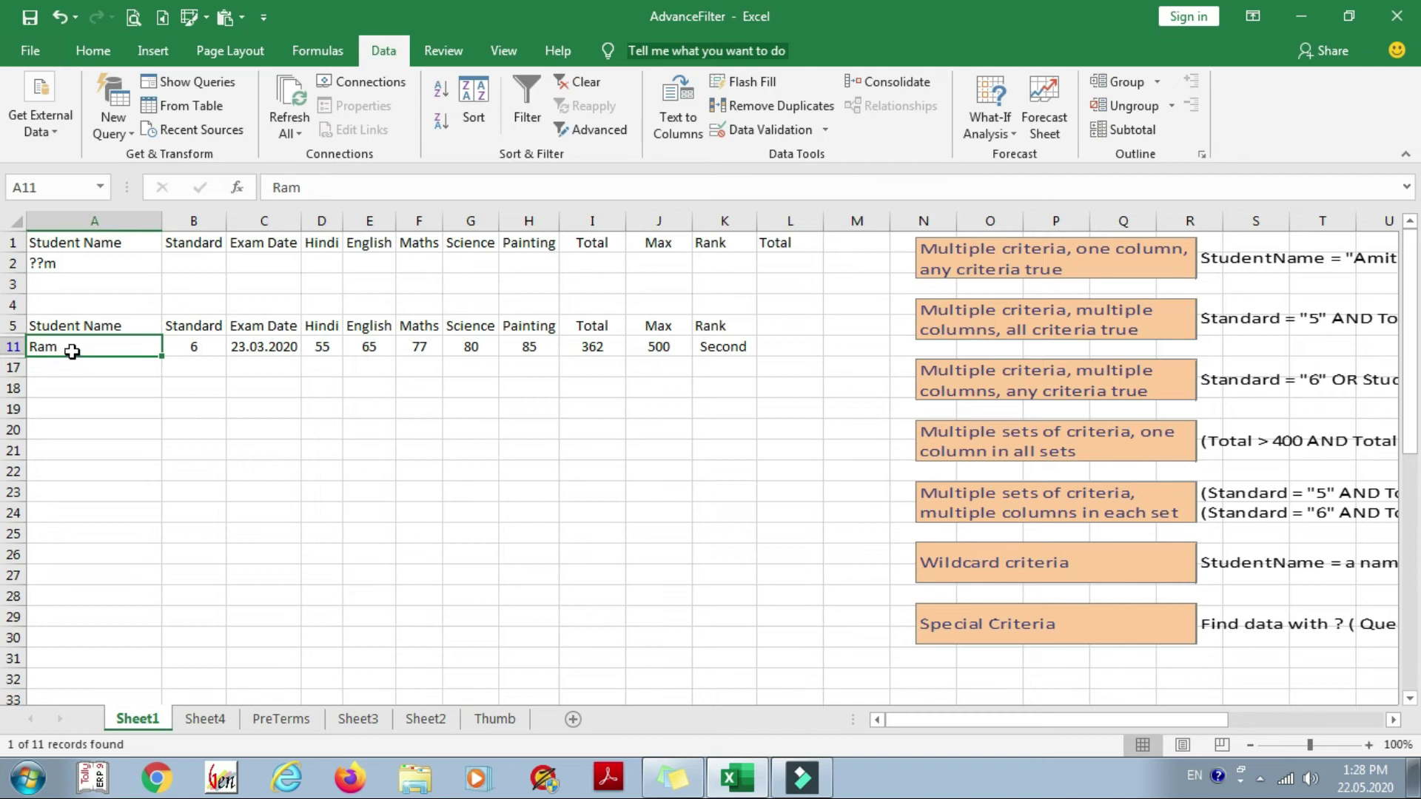
- Empty cell A2 and enter ="*am" as the new Student Name criterion
left_click(67, 265)
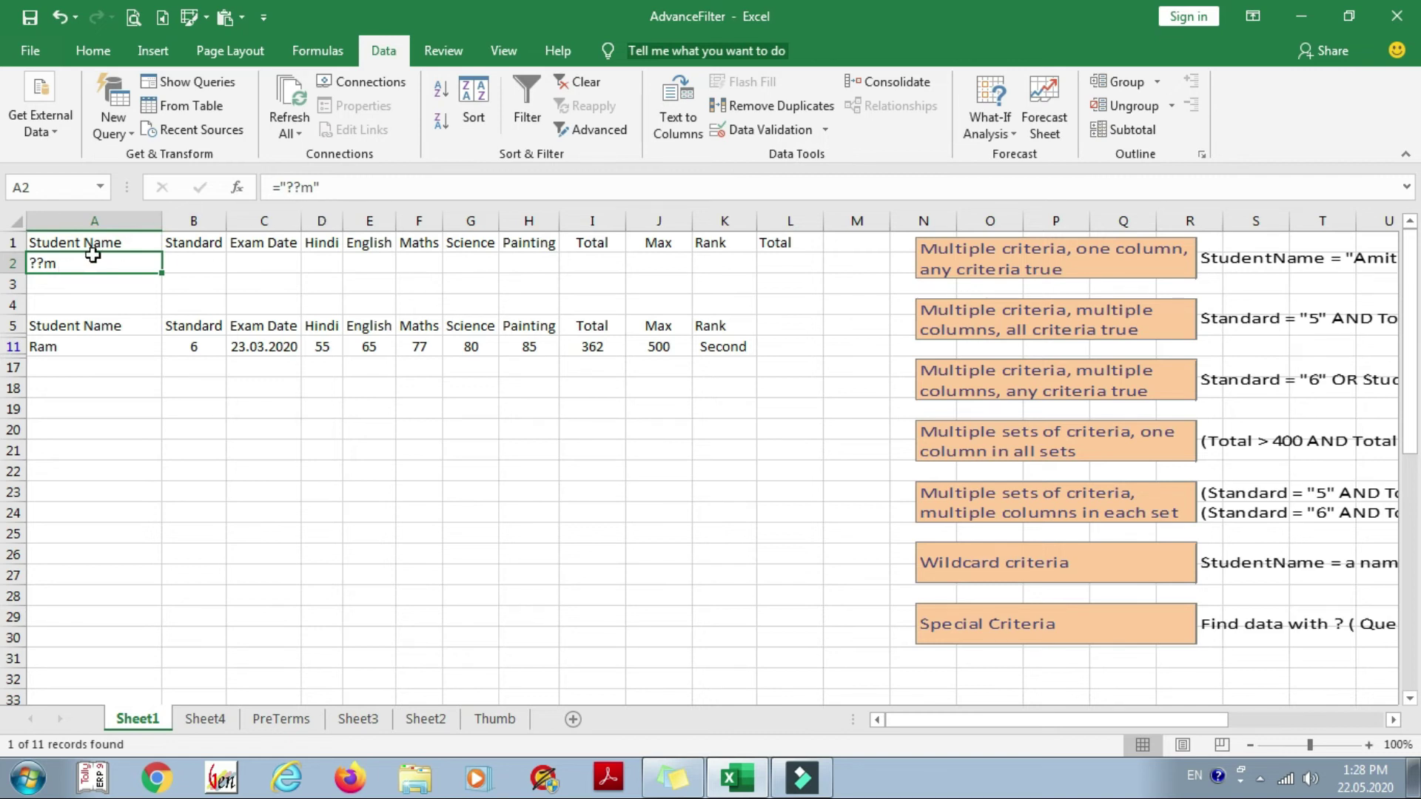
left_click(312, 190)
key("BackSpace")
key("BackSpace")
key("BackSpace")
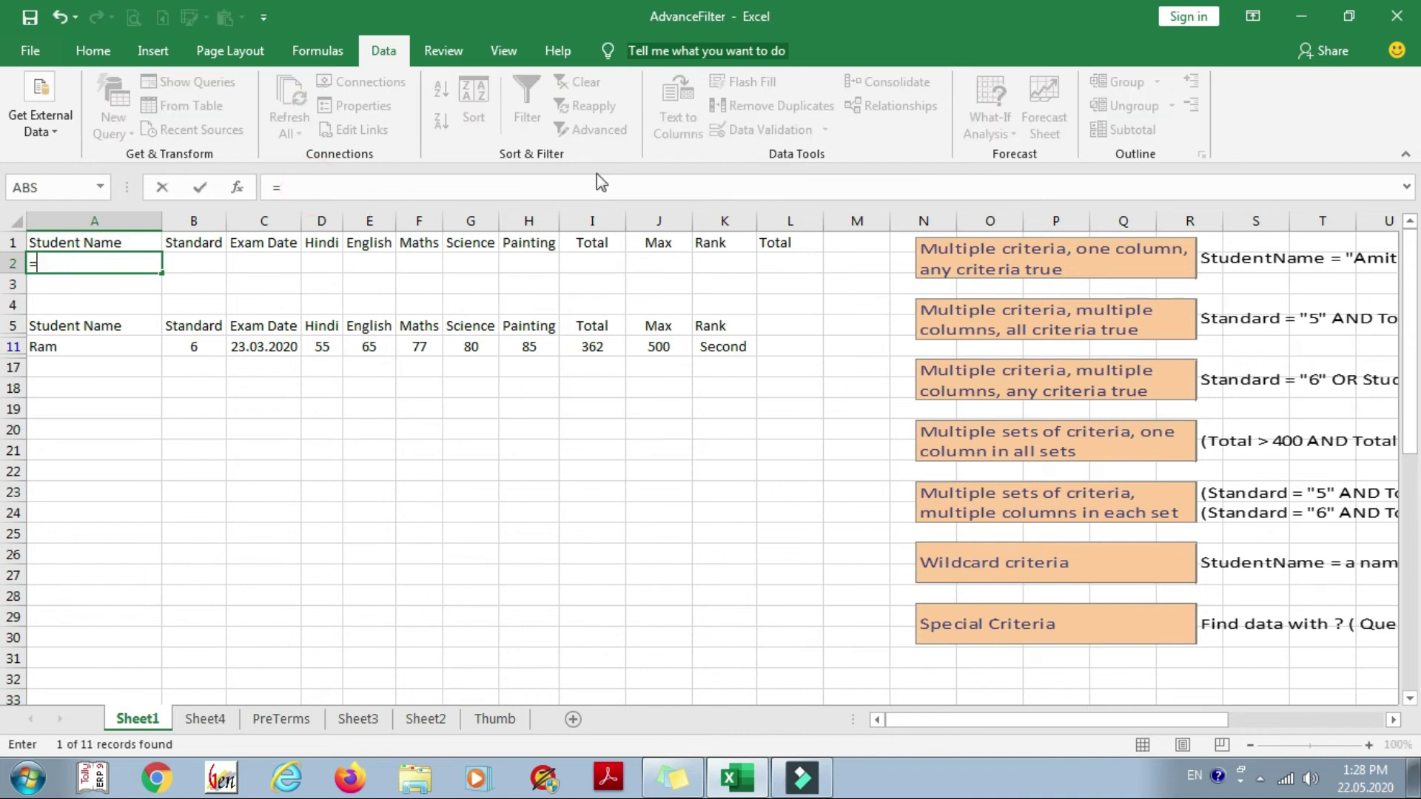
key("Escape")
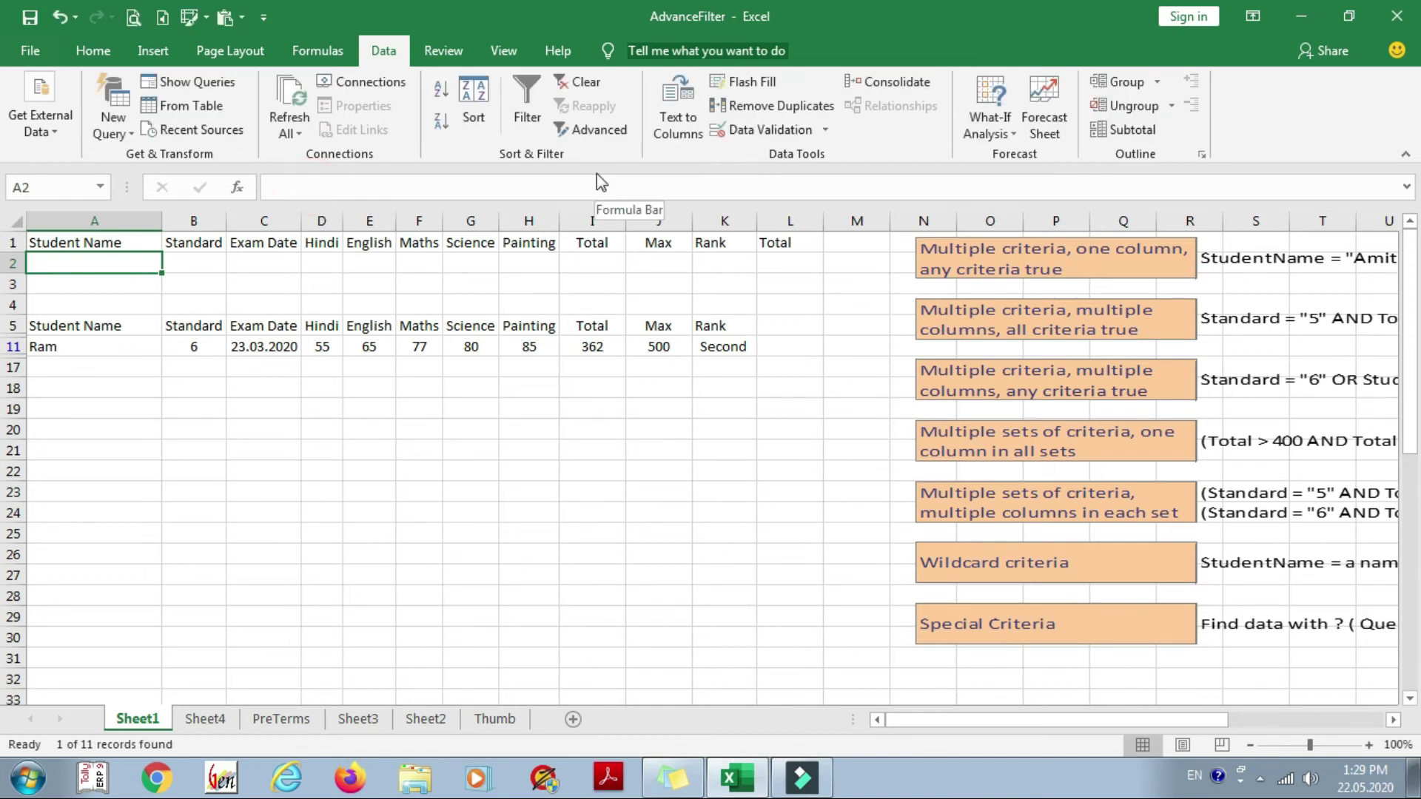
type("=")
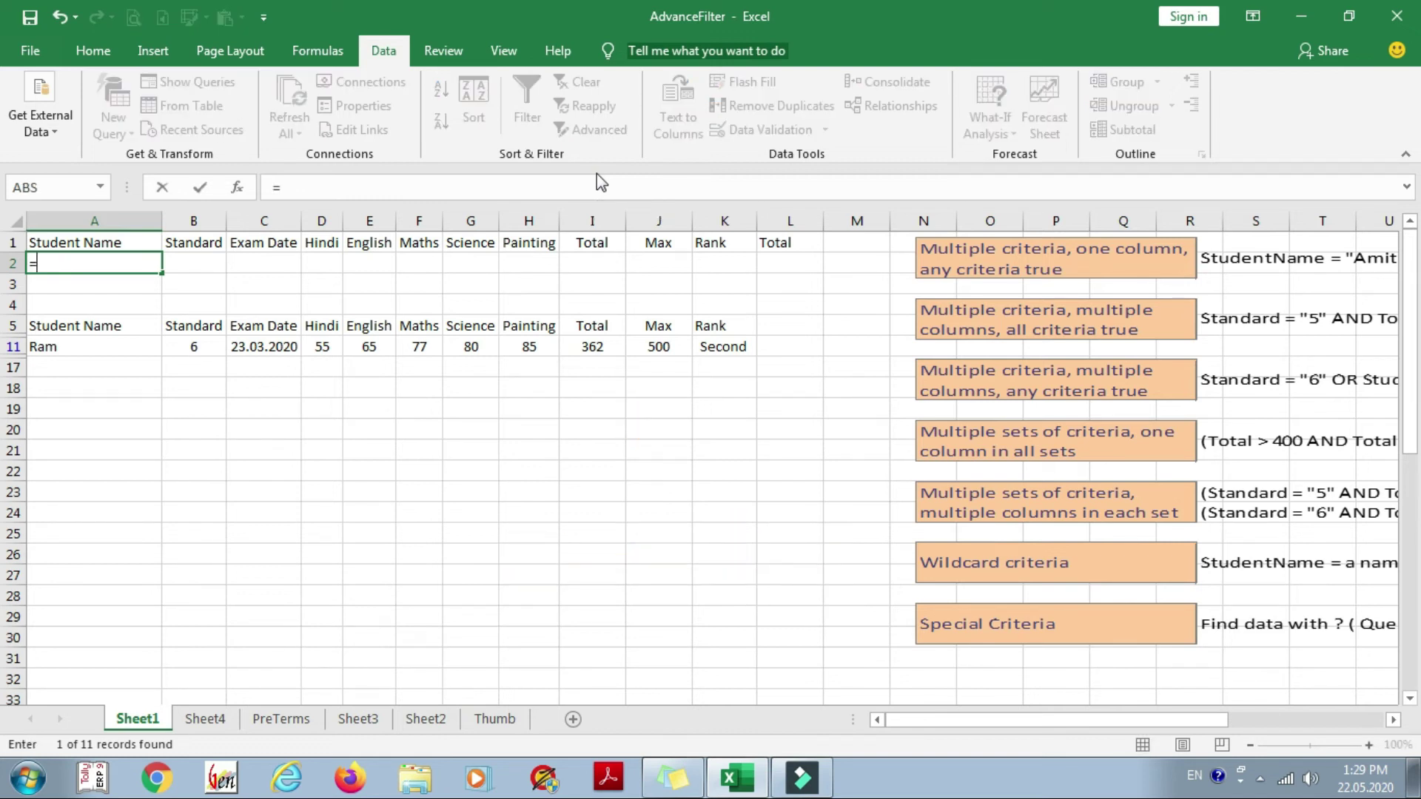
type("*")
type("*")
type("a")
type("m")
type("\"")
key("Return")
key("Up")
left_click(460, 311)
- Rerun Advanced Filter with list range $A$5:$K$16 and criteria range $A$1:$K$2
left_click(492, 322)
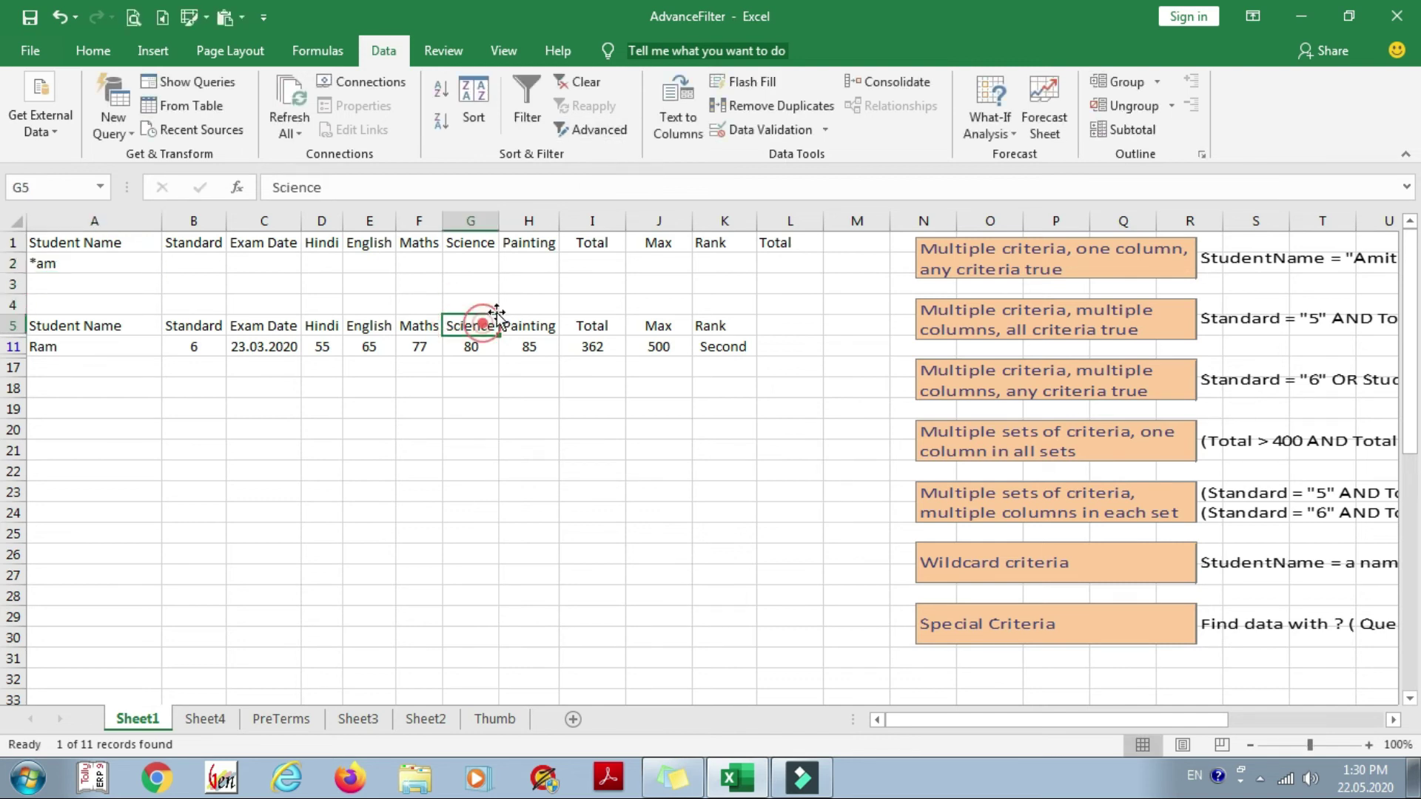
left_click(590, 130)
left_click(997, 176)
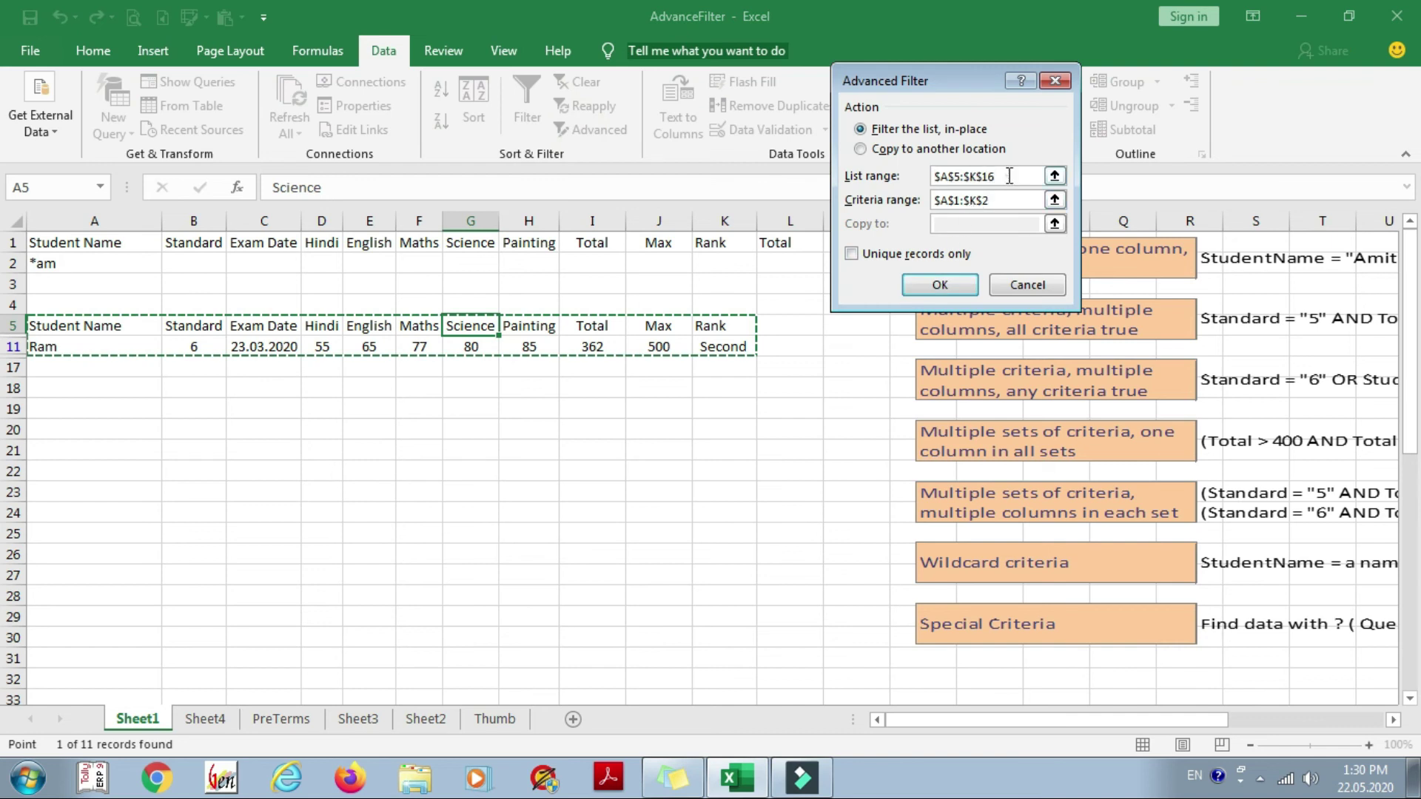
left_click(1007, 198)
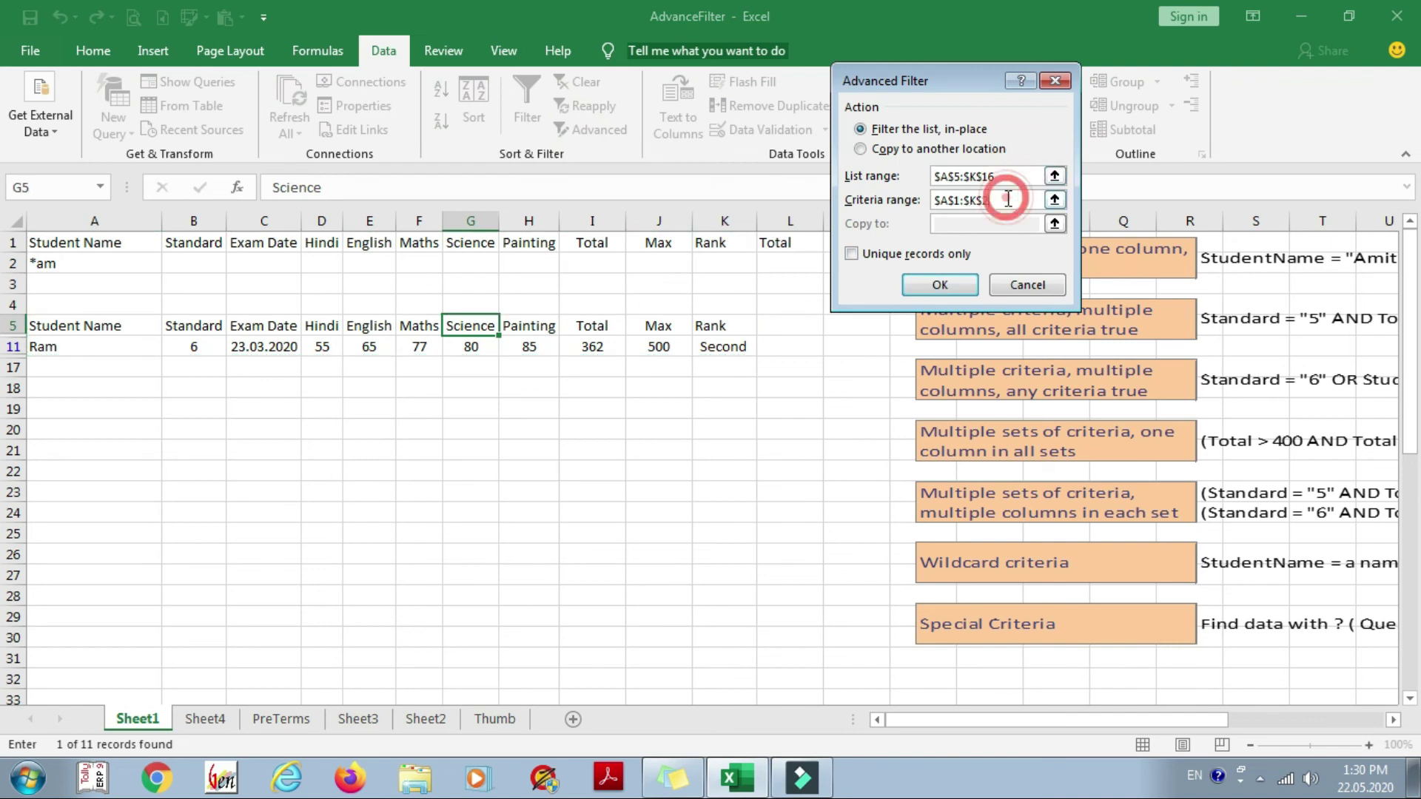
left_click(949, 290)
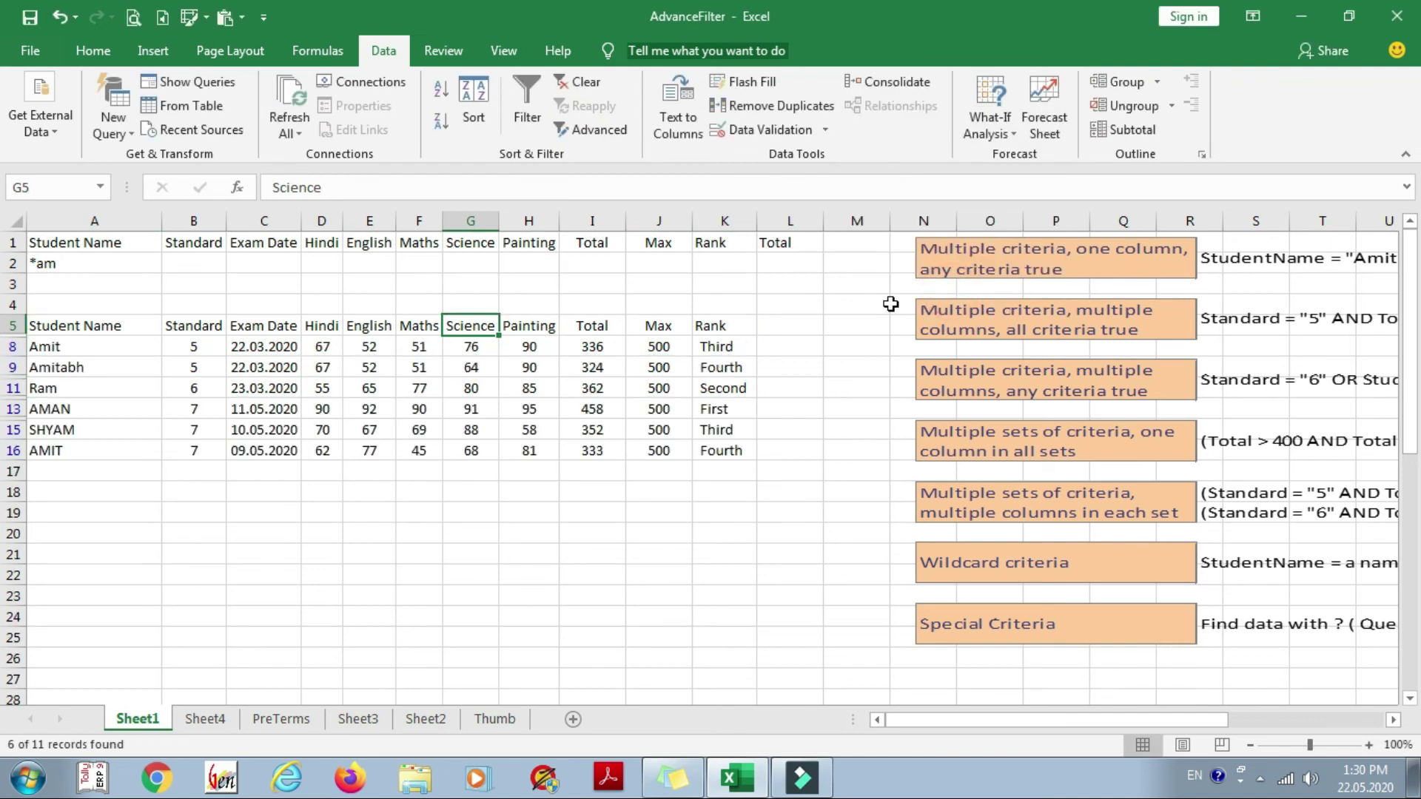
- Go through the six matches (Amit, Amitabh, Ram, AMAN, SHYAM, AMIT), then return to A2
left_click(91, 347)
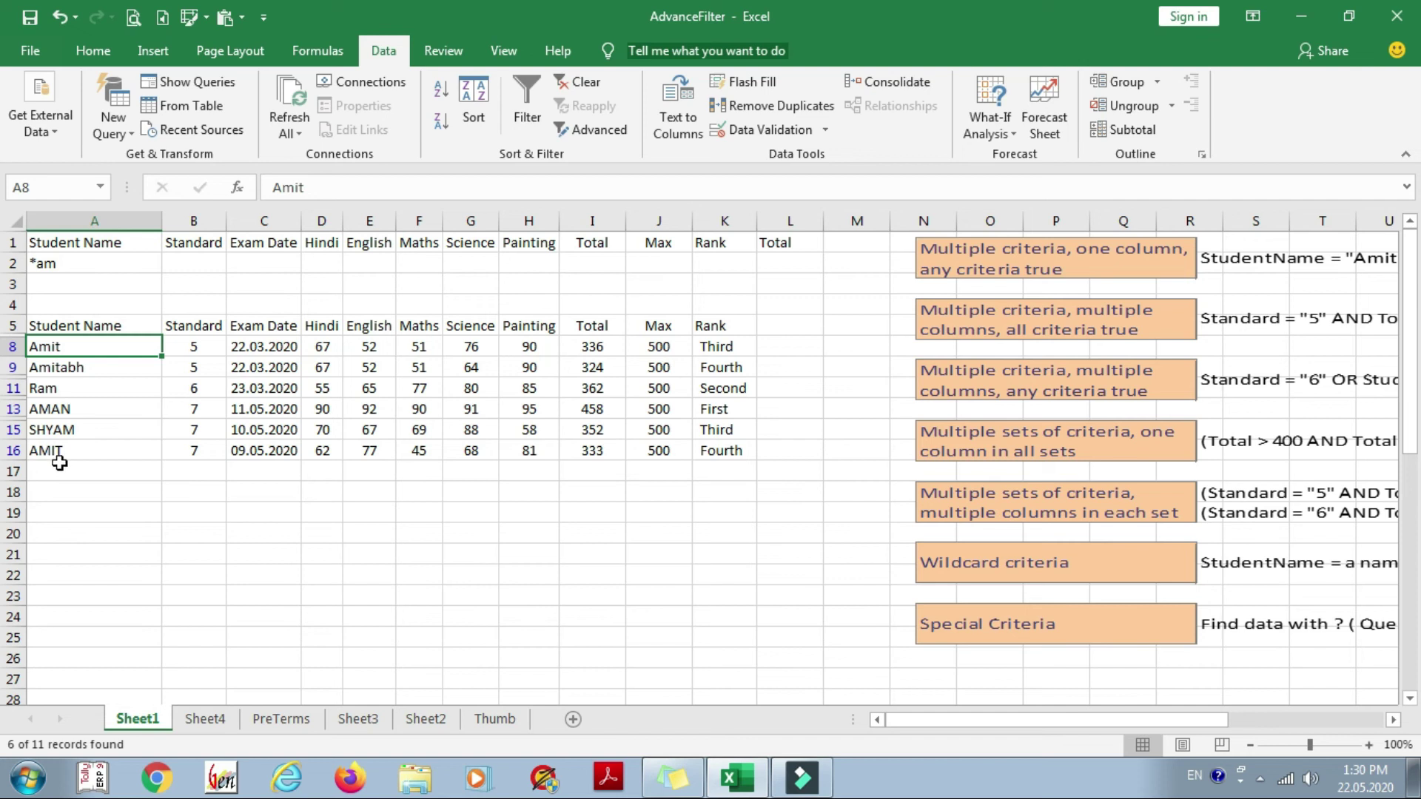
left_click(85, 362)
left_click(89, 383)
left_click(88, 403)
left_click(89, 430)
left_click(93, 448)
left_click(104, 367)
left_click(103, 386)
left_click(103, 408)
left_click(102, 429)
left_click(106, 449)
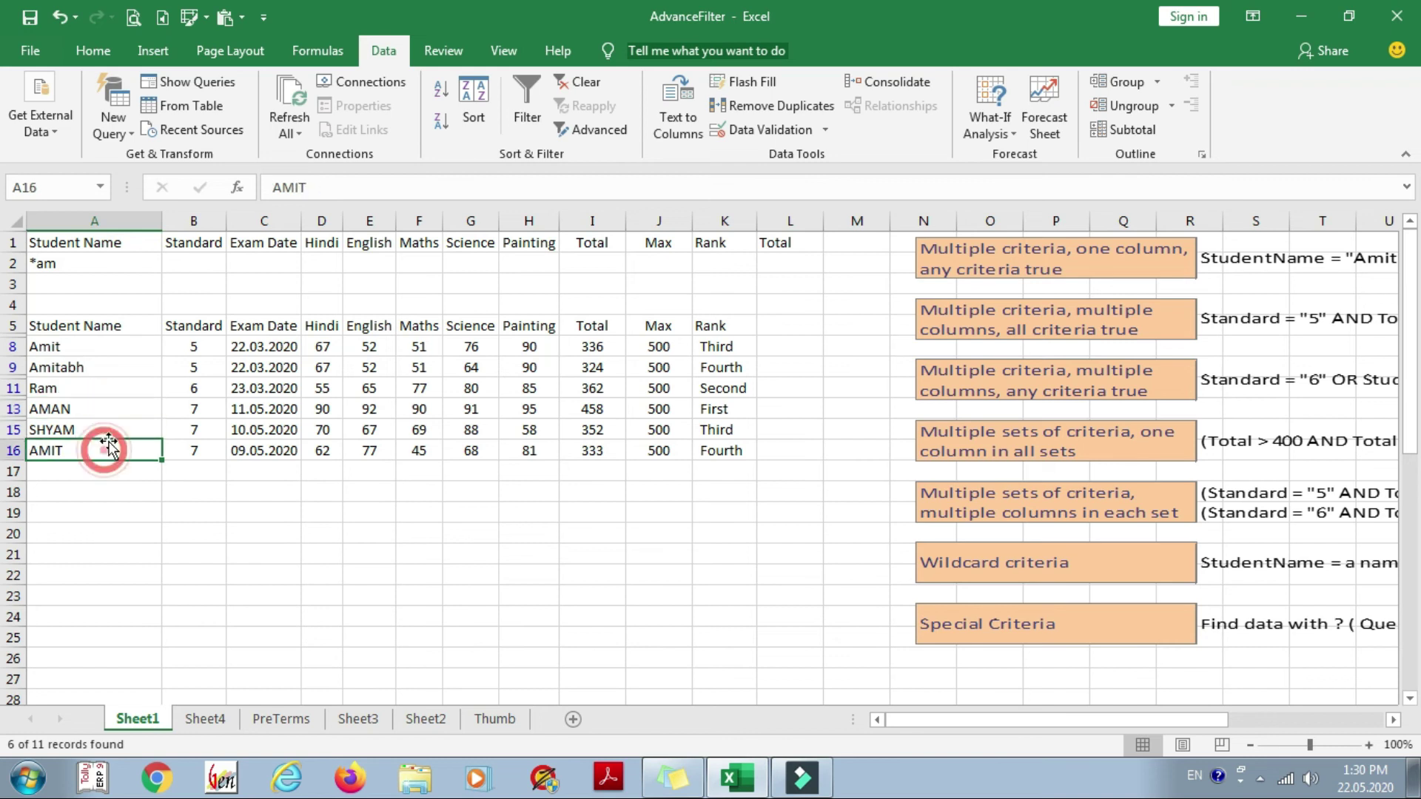
left_click(69, 263)
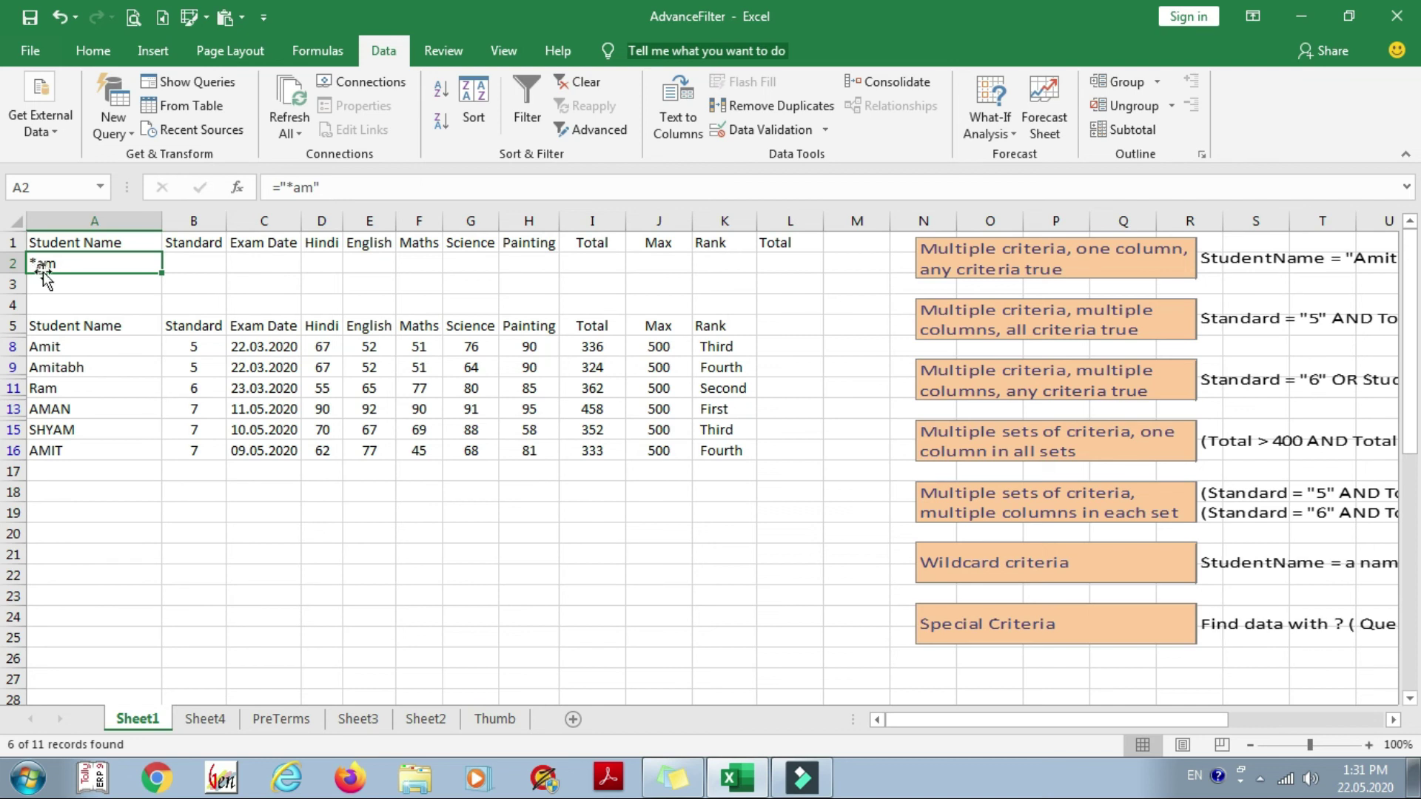
- Drag the orange criteria notes picture over the table to read it, then undo the move
left_click(121, 327)
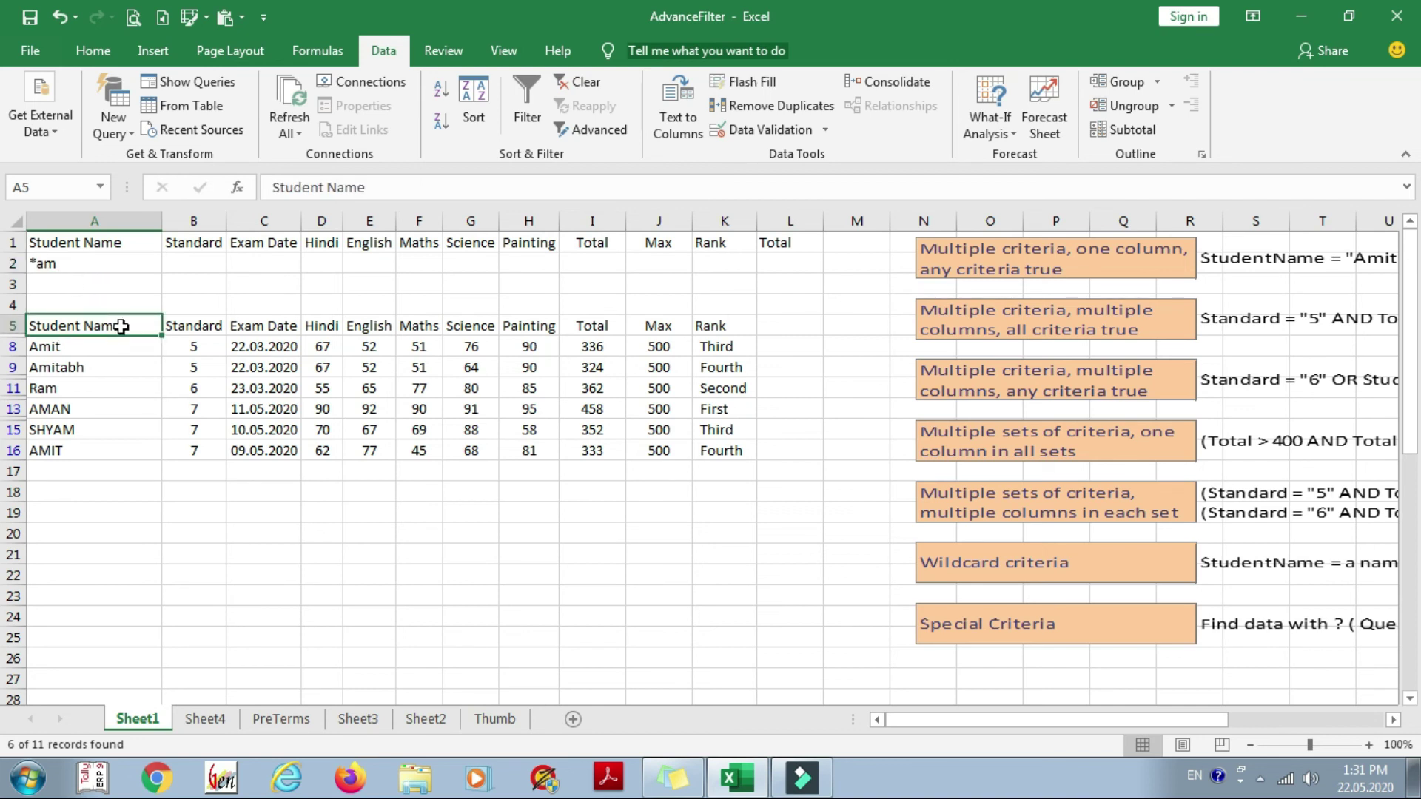
left_click(1016, 628)
left_click_drag(1006, 619, 585, 641)
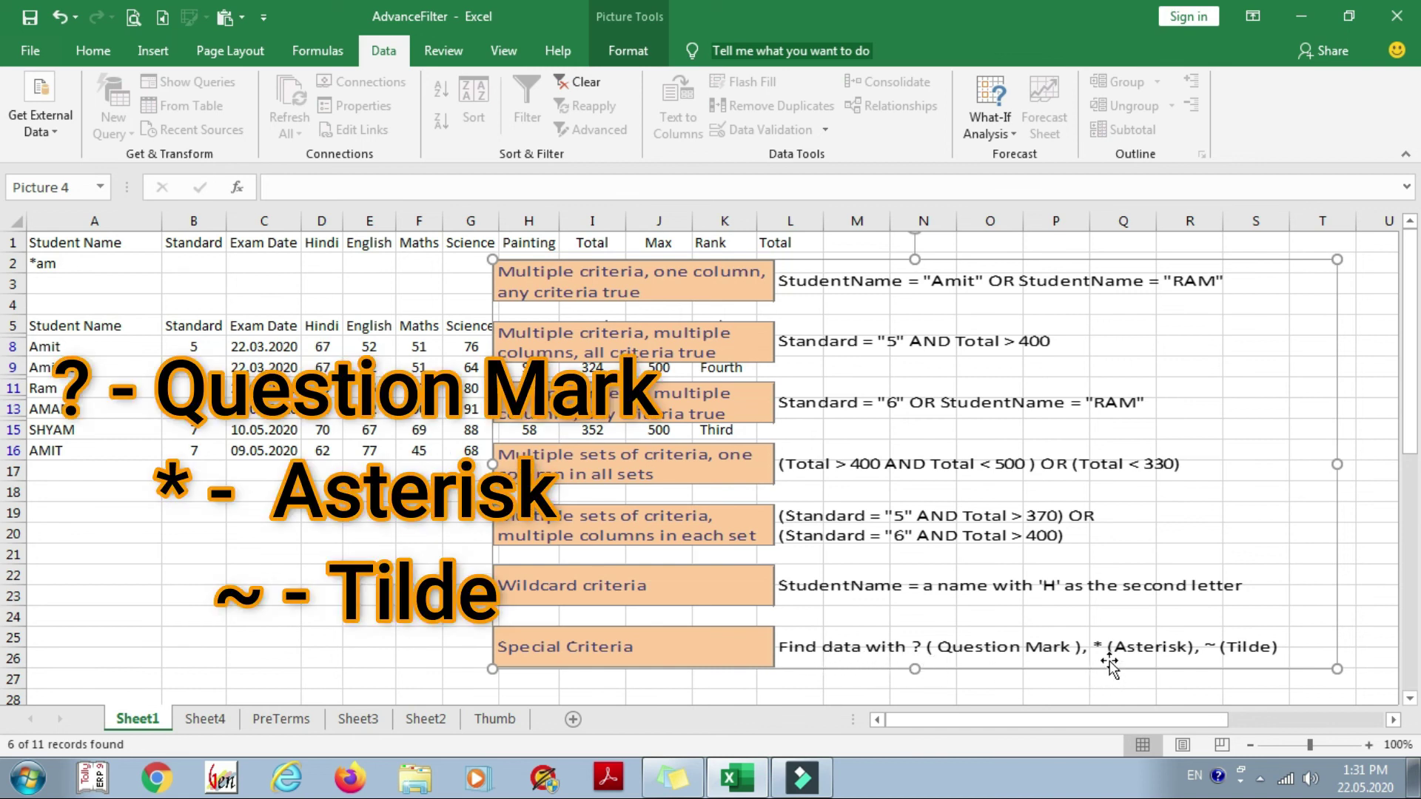
key("ctrl+z")
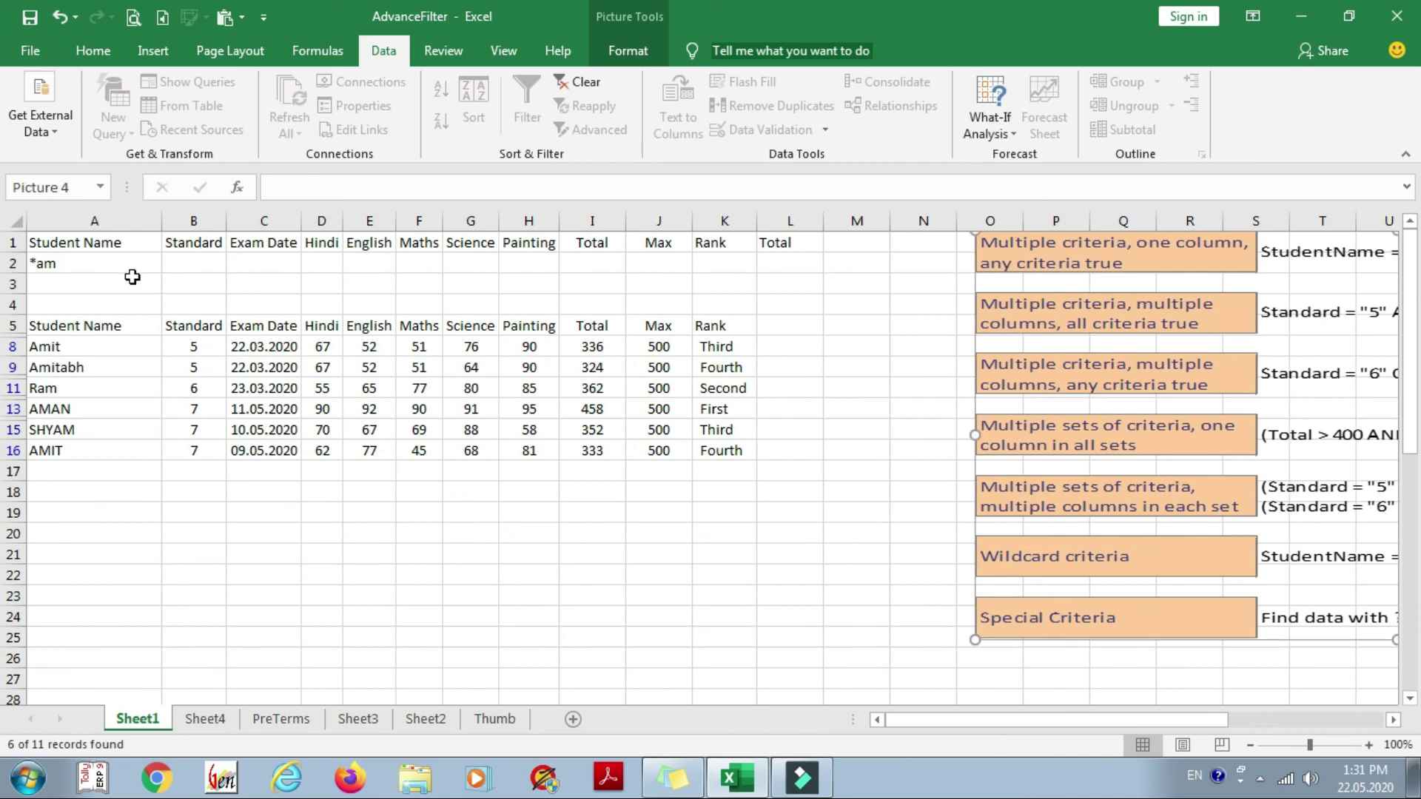
left_click(108, 266)
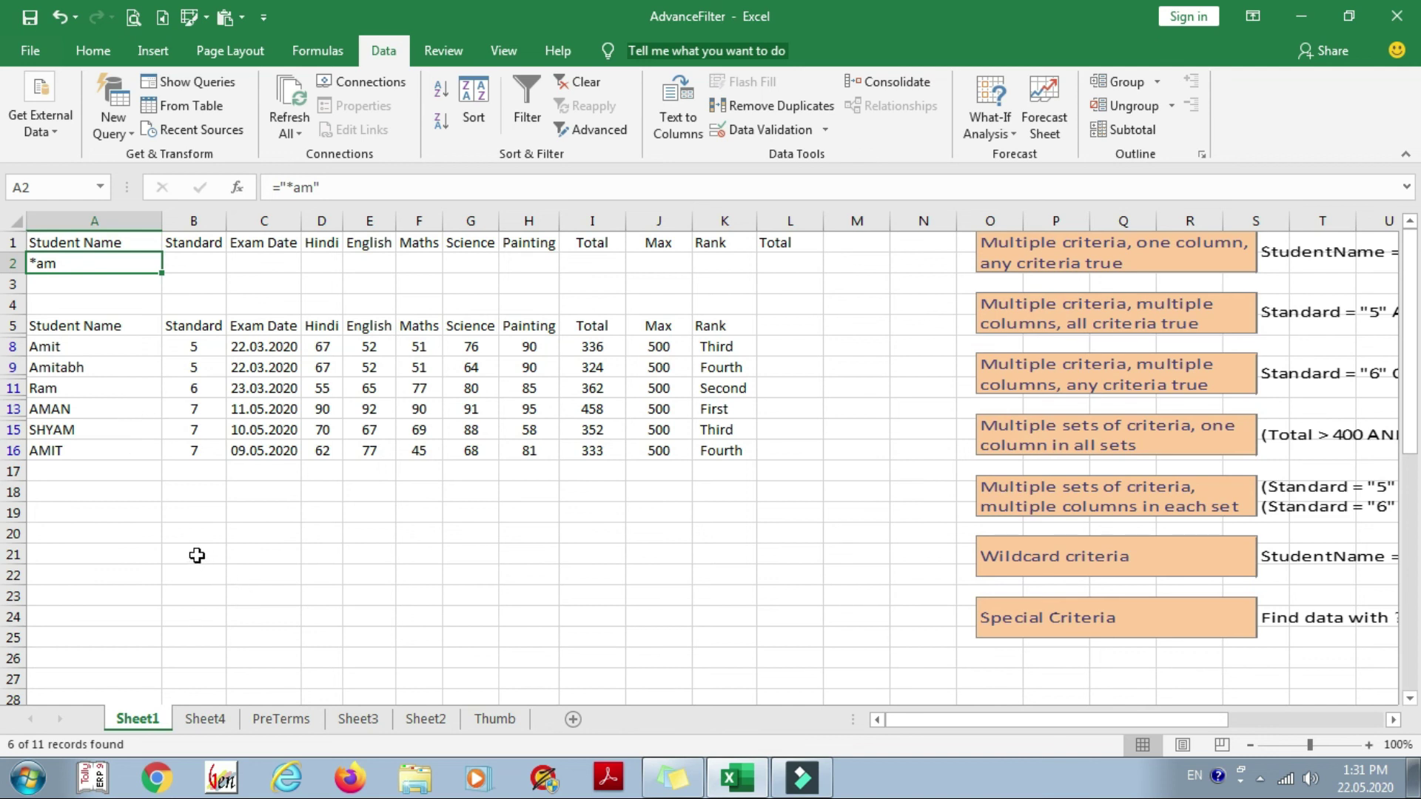
- On Sheet3, delete the old ~kab~? criterion from A2 and review the special-character names
left_click(356, 719)
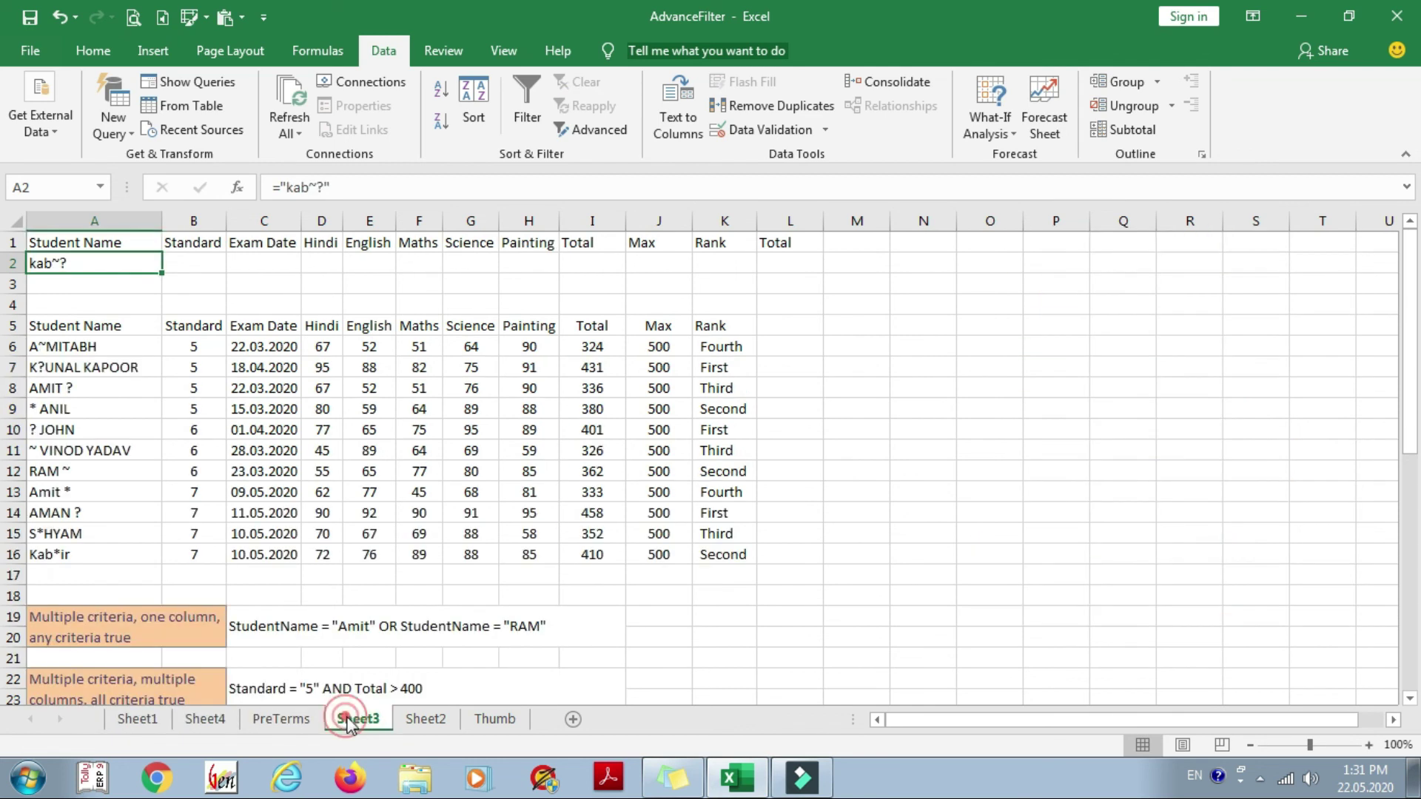
key("Delete")
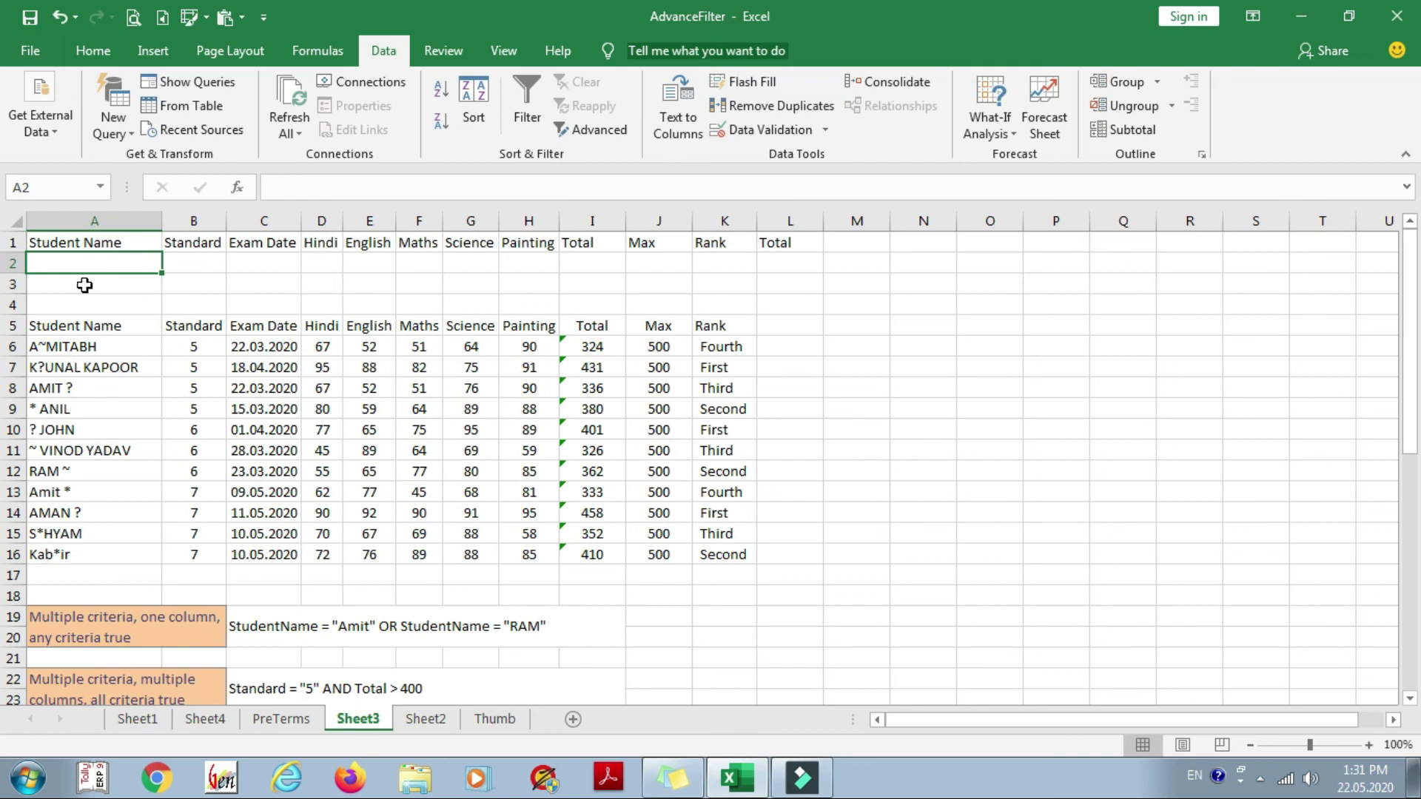
left_click(137, 345)
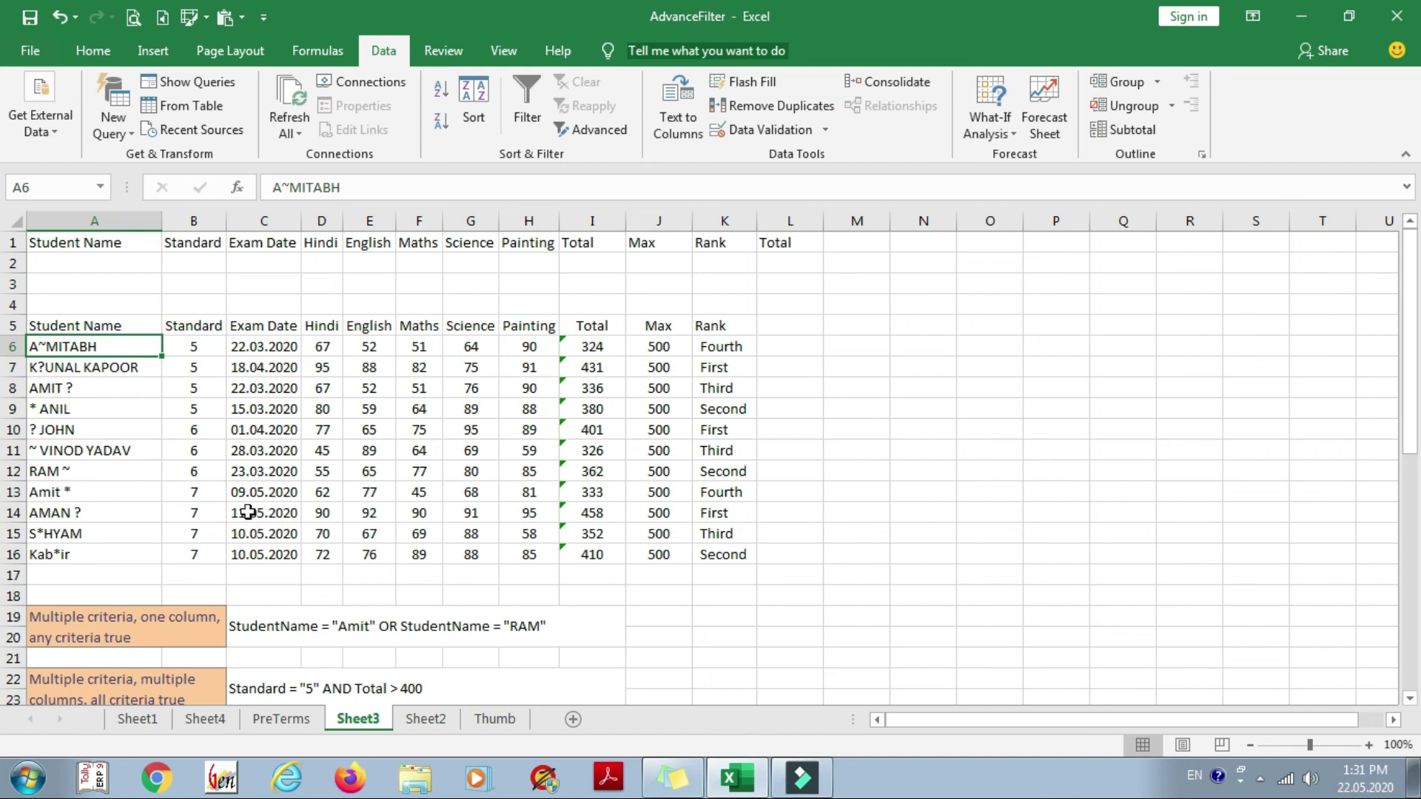
scroll(370, 515, "down", 2)
scroll(374, 513, "down", 2)
scroll(374, 513, "down", 4)
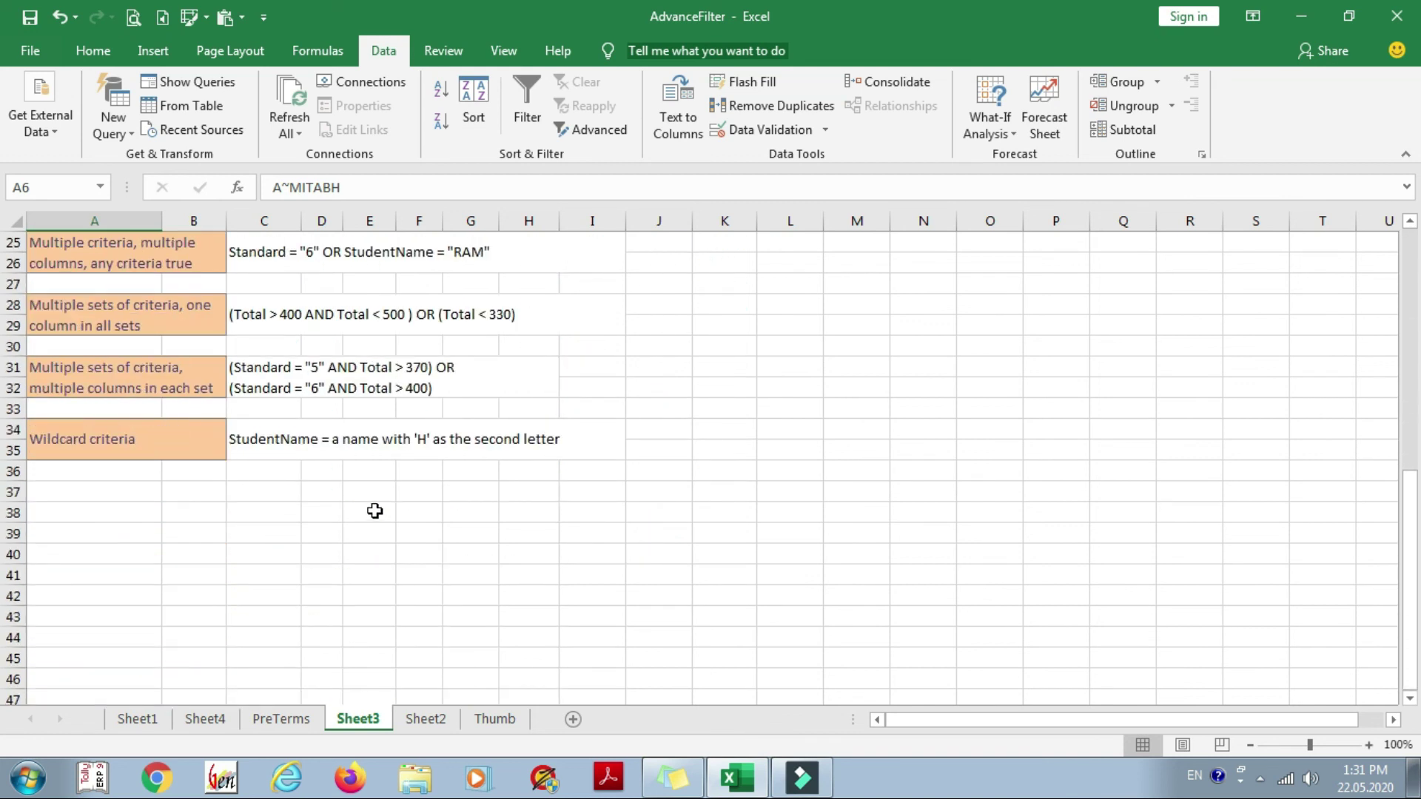
scroll(374, 513, "up", 8)
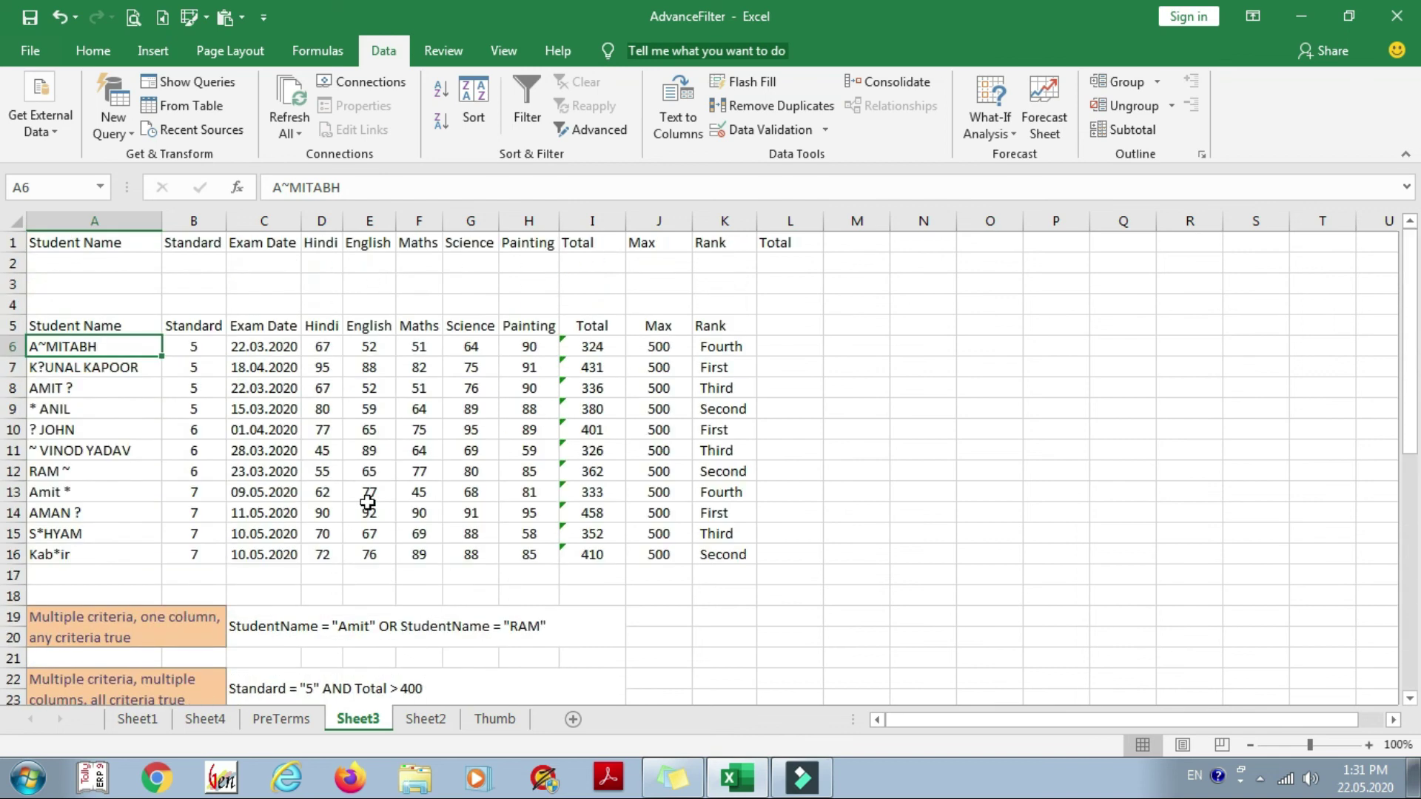
left_click(92, 262)
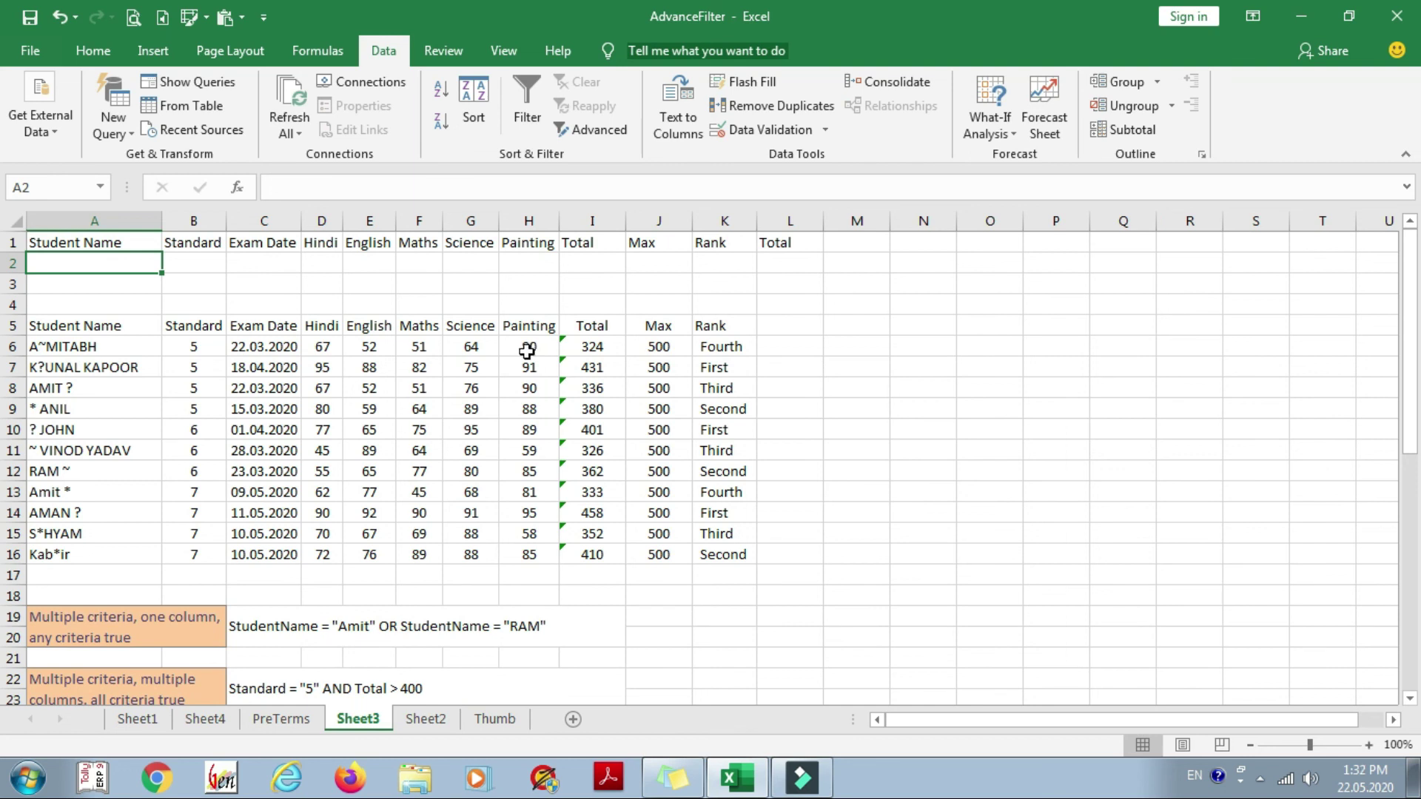
- Find ? on Sheet3 and step through each matching cell
key("ctrl+f")
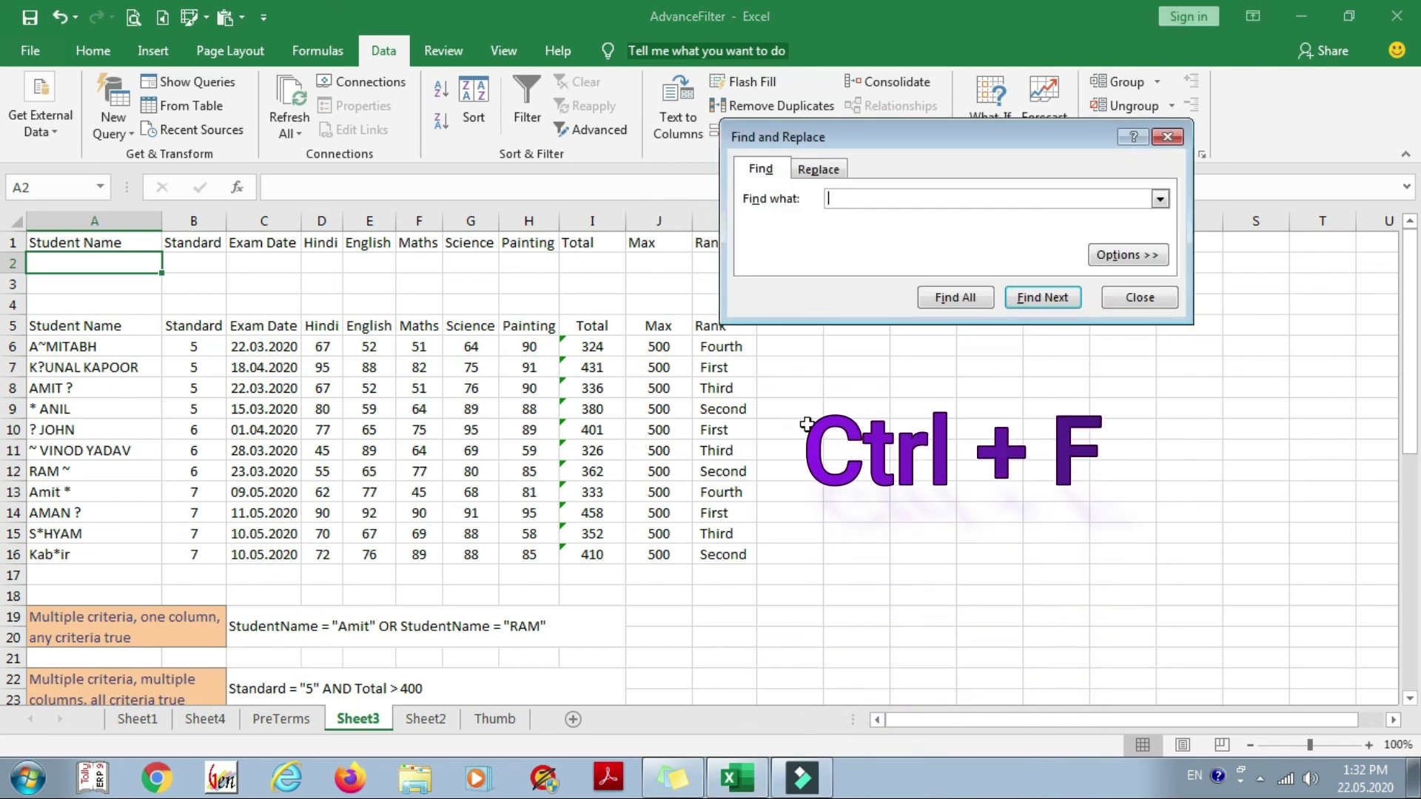
type("?")
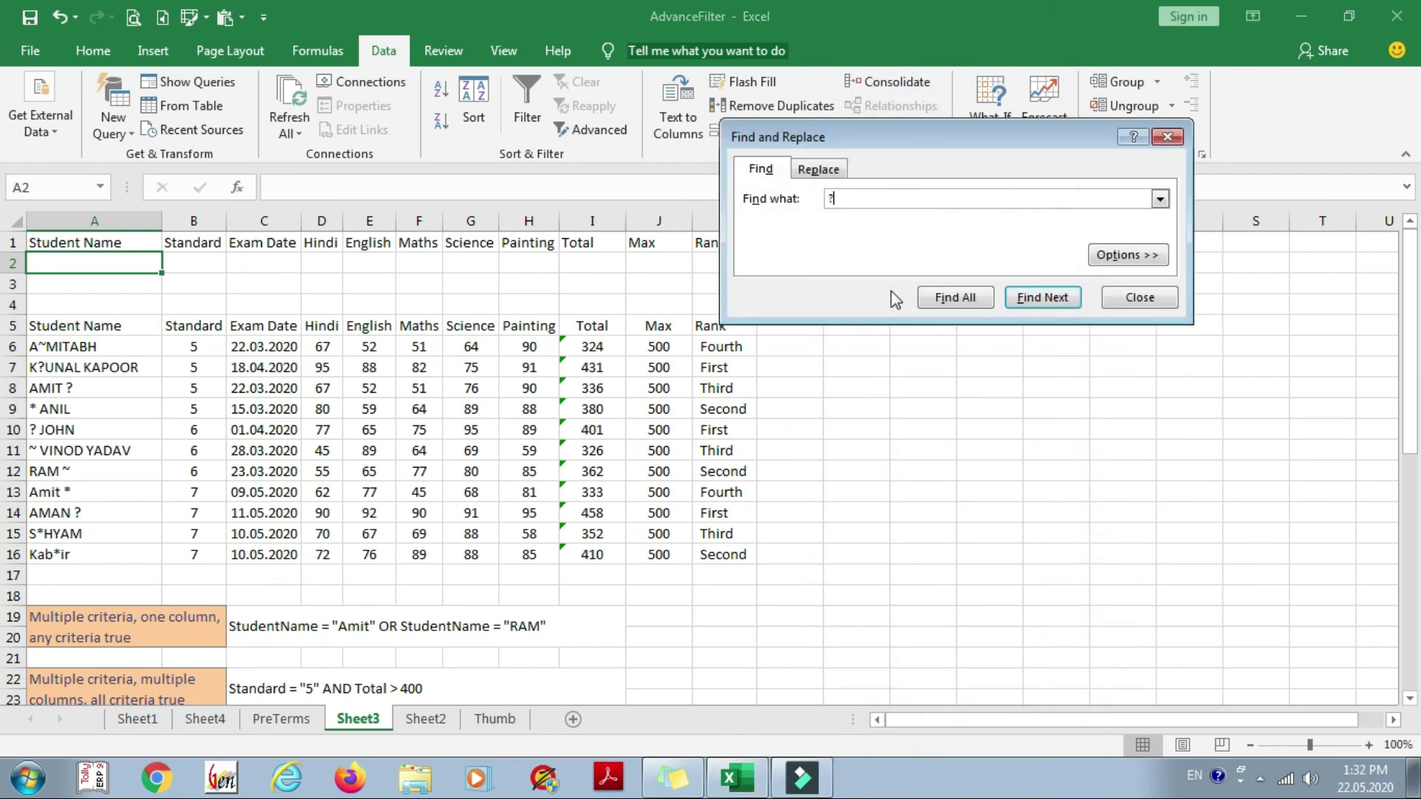
left_click(1042, 299)
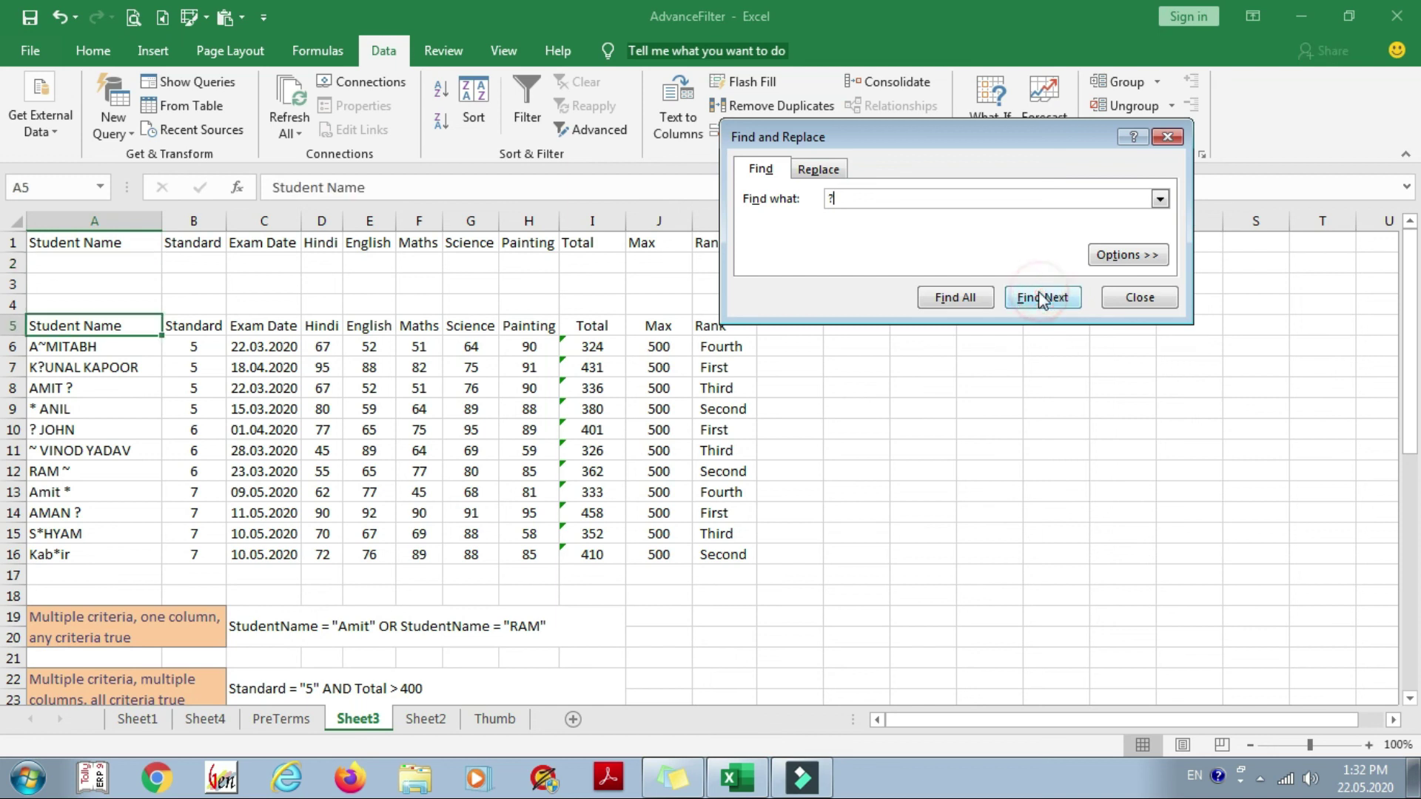
left_click(1042, 298)
left_click(1042, 298)
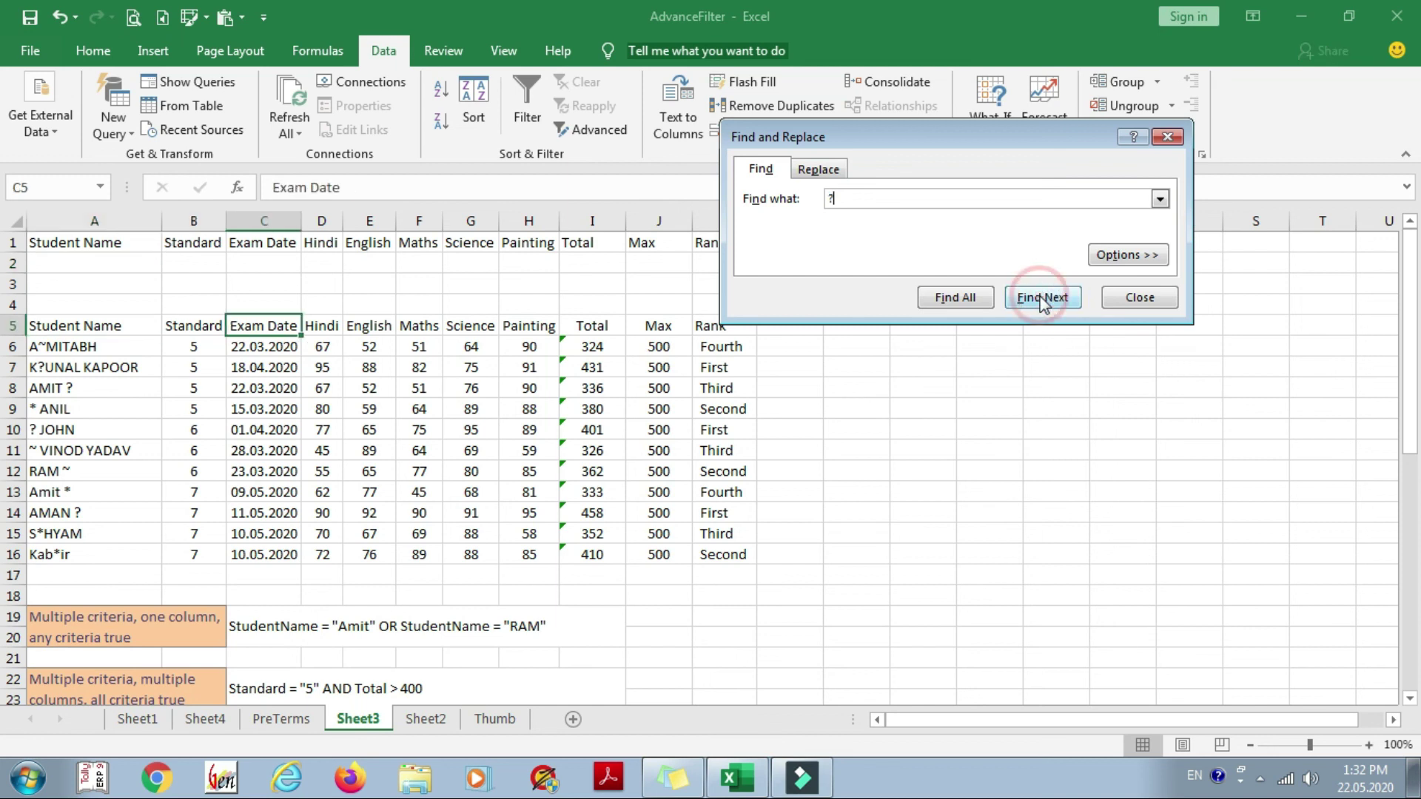
left_click(1042, 298)
left_click(1042, 298)
left_click(1042, 298)
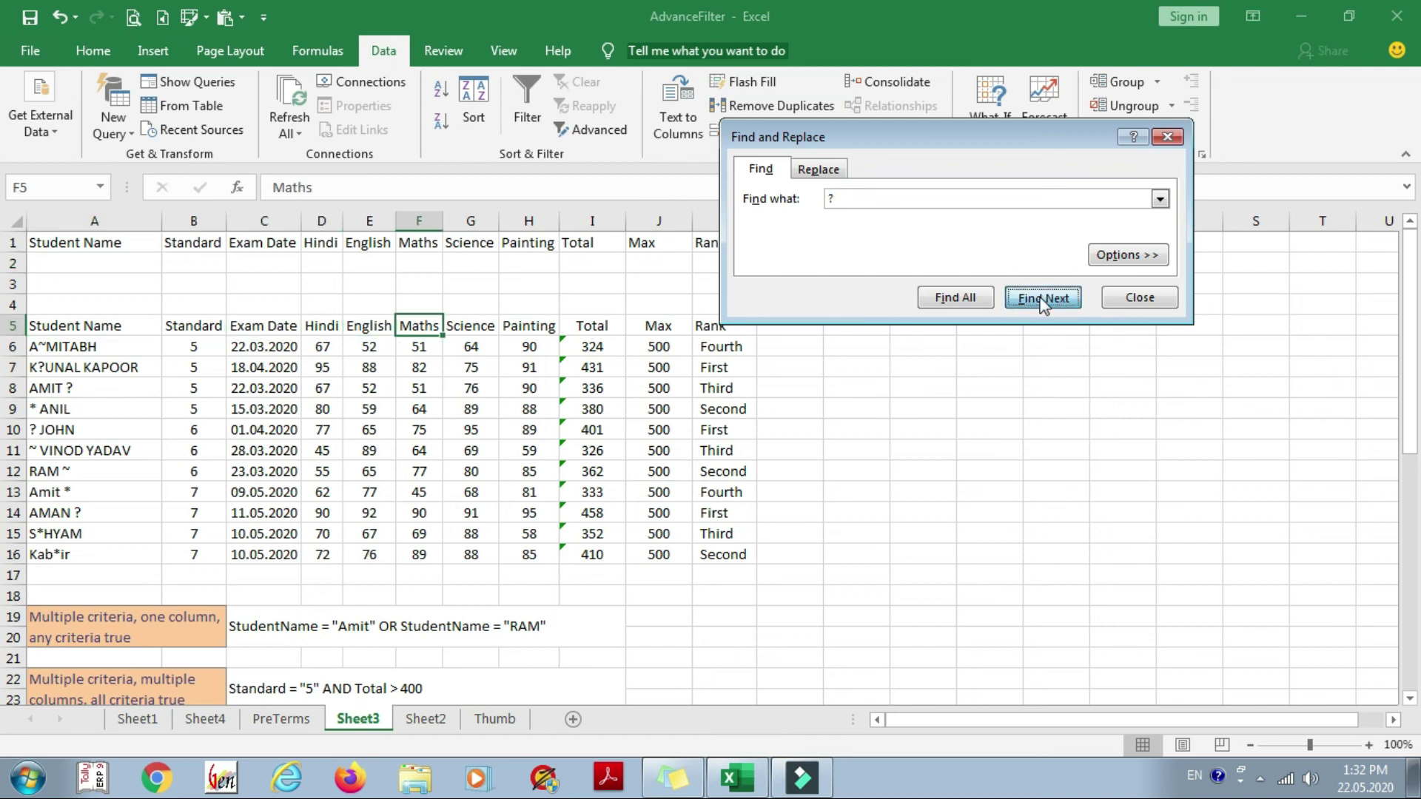
left_click(1042, 298)
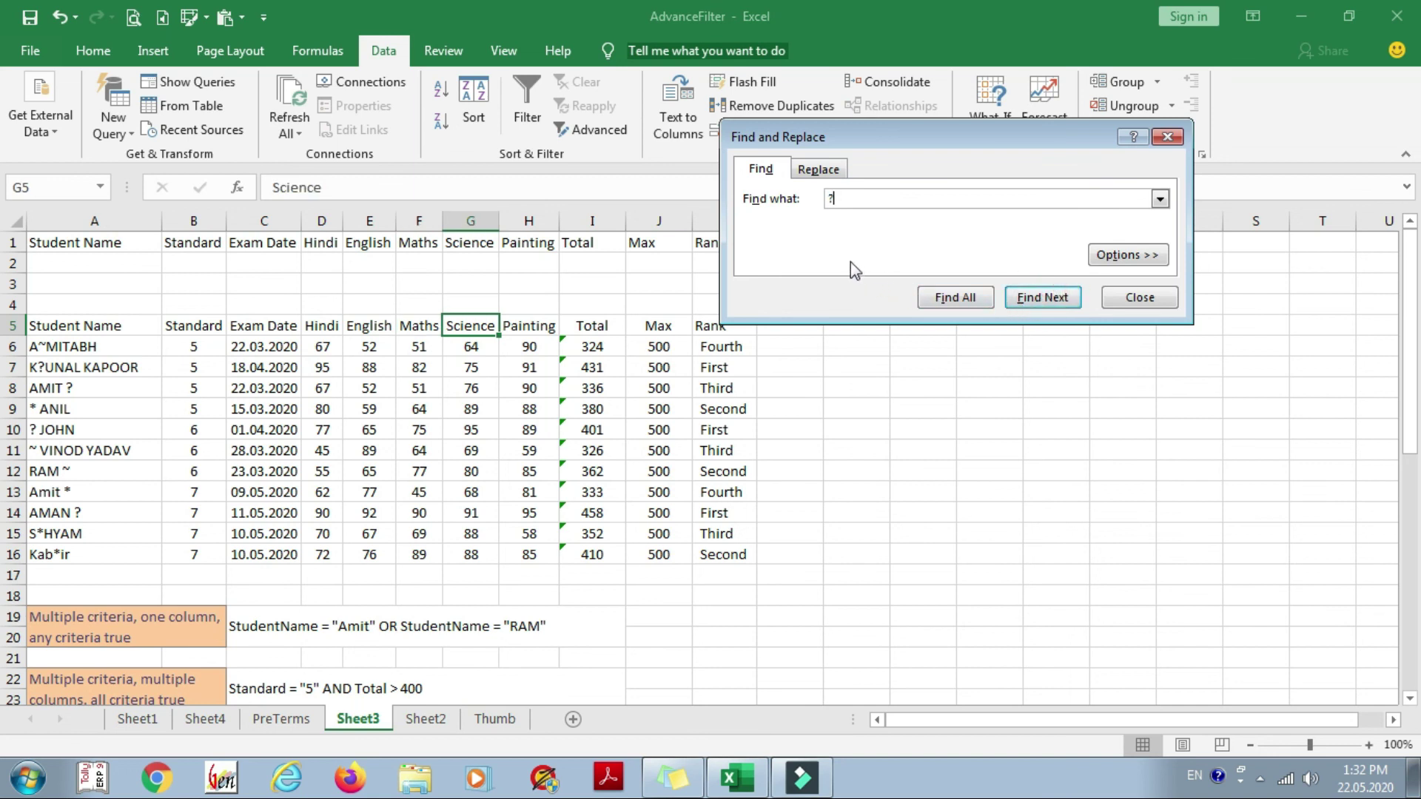
- Replace the search term with * and step through its matches
left_click(861, 198)
key("BackSpace")
type("*")
left_click(1023, 299)
left_click(1023, 299)
left_click(1022, 299)
left_click(1022, 290)
left_click(1022, 290)
left_click(1022, 291)
- Search for ~ instead and find its next match
key("BackSpace")
type("~")
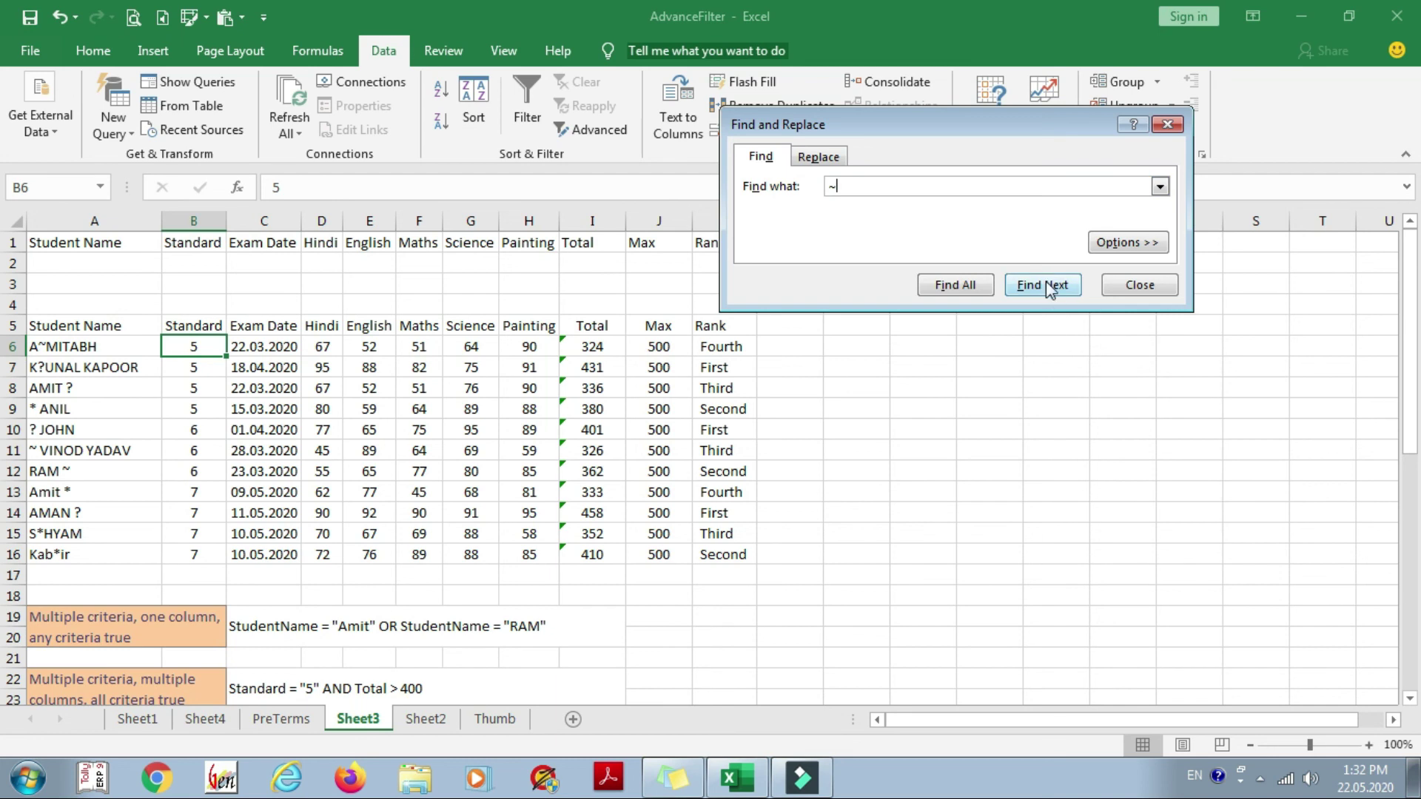
left_click(1053, 292)
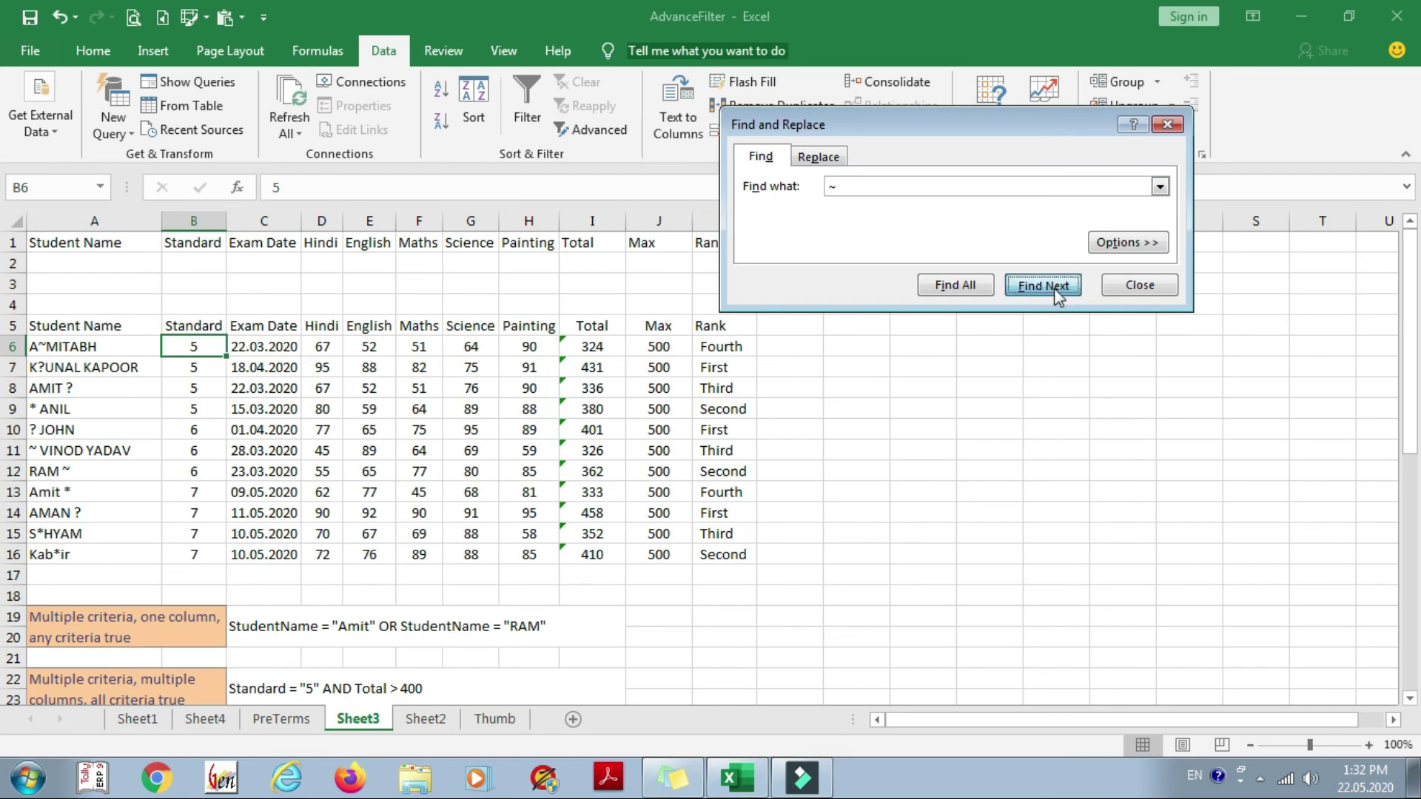